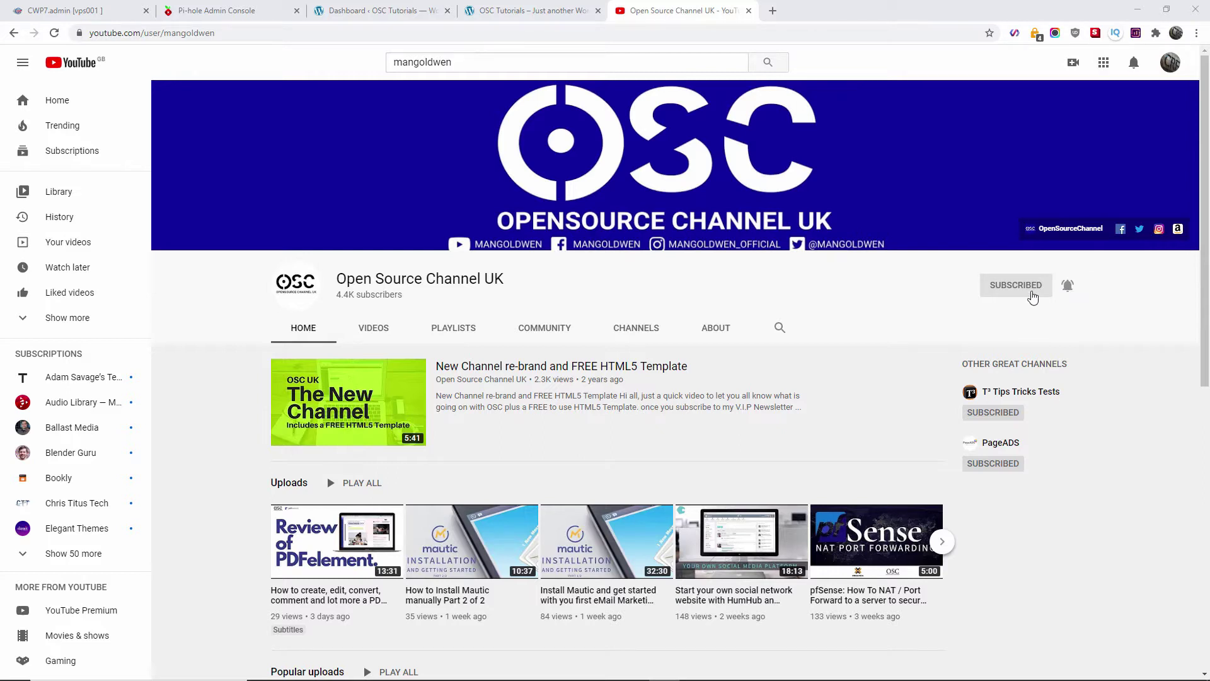
Step: Browse the uploaded videos of the Open Source Channel UK YouTube channel
click(385, 329)
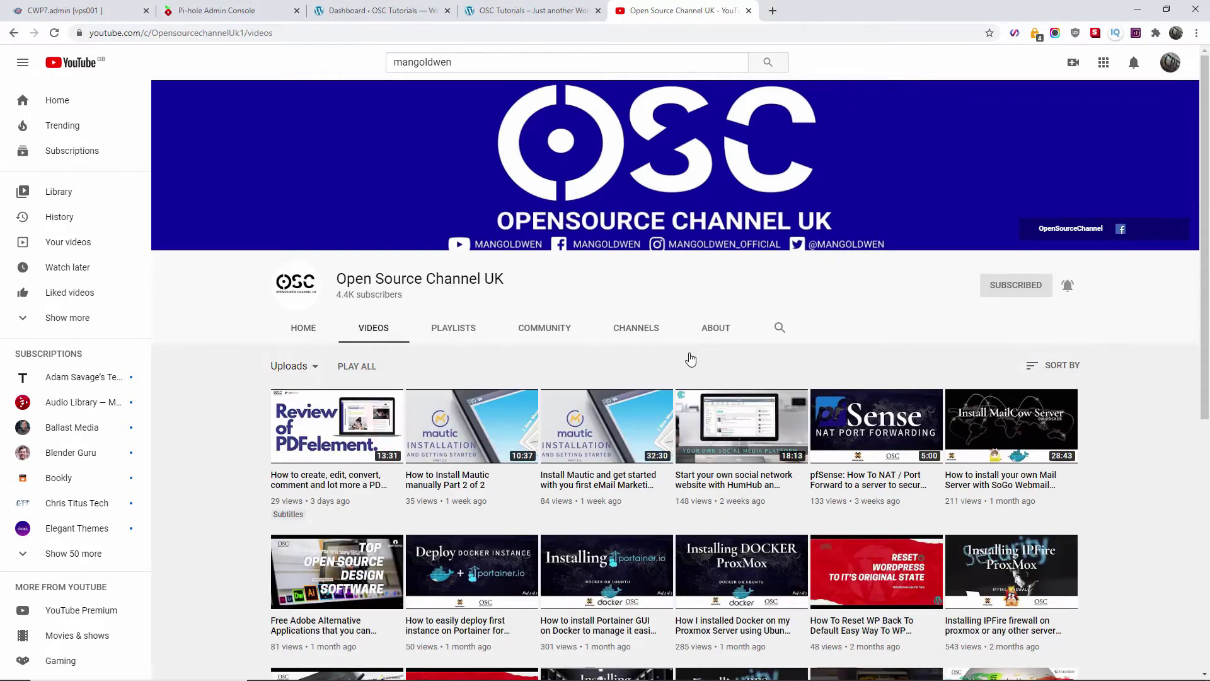
scroll(691, 359, down, 7)
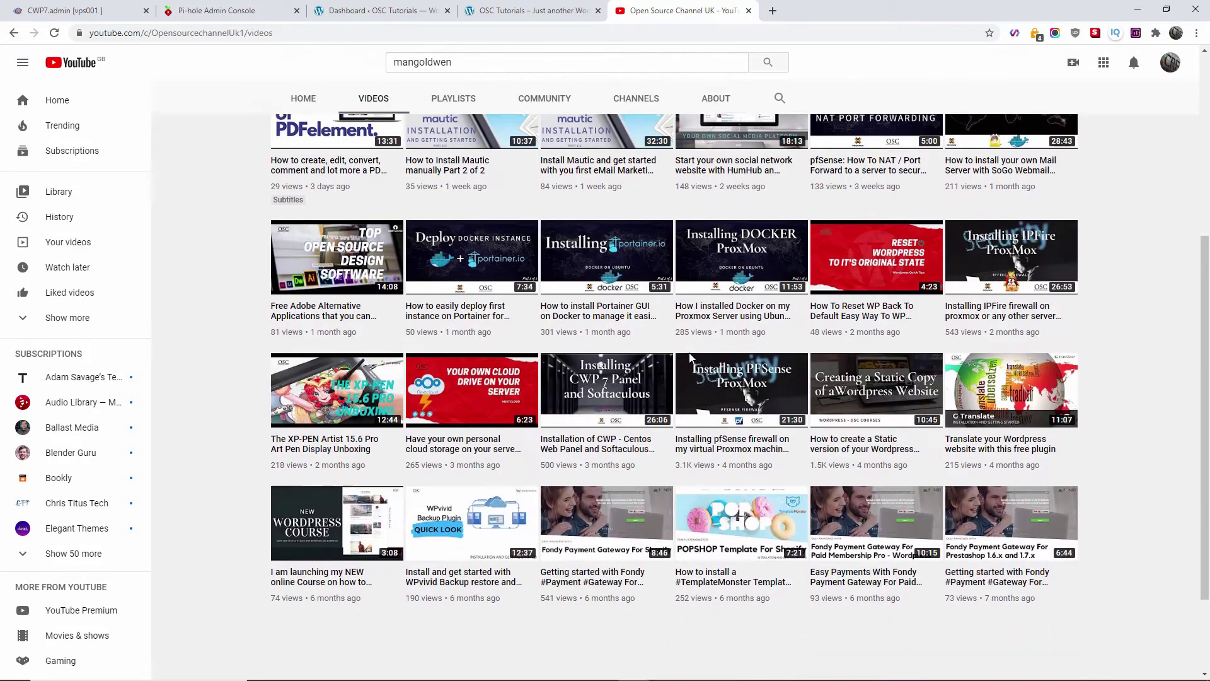
scroll(691, 358, down, 3)
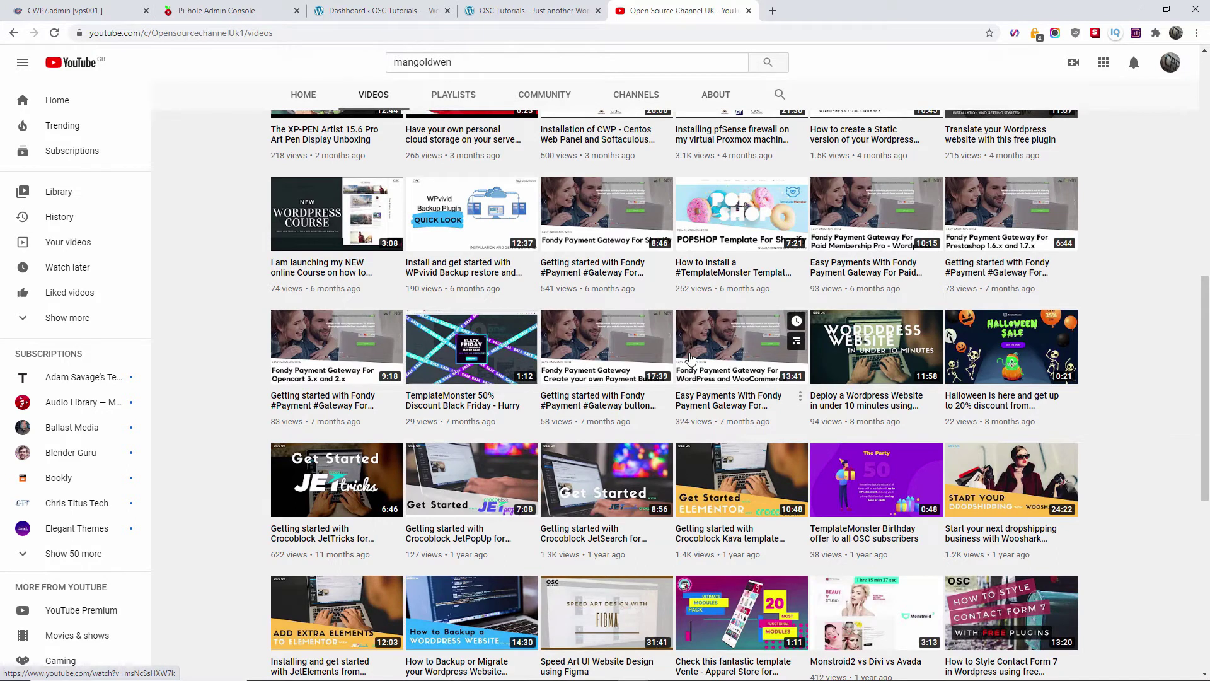
scroll(691, 359, down, 7)
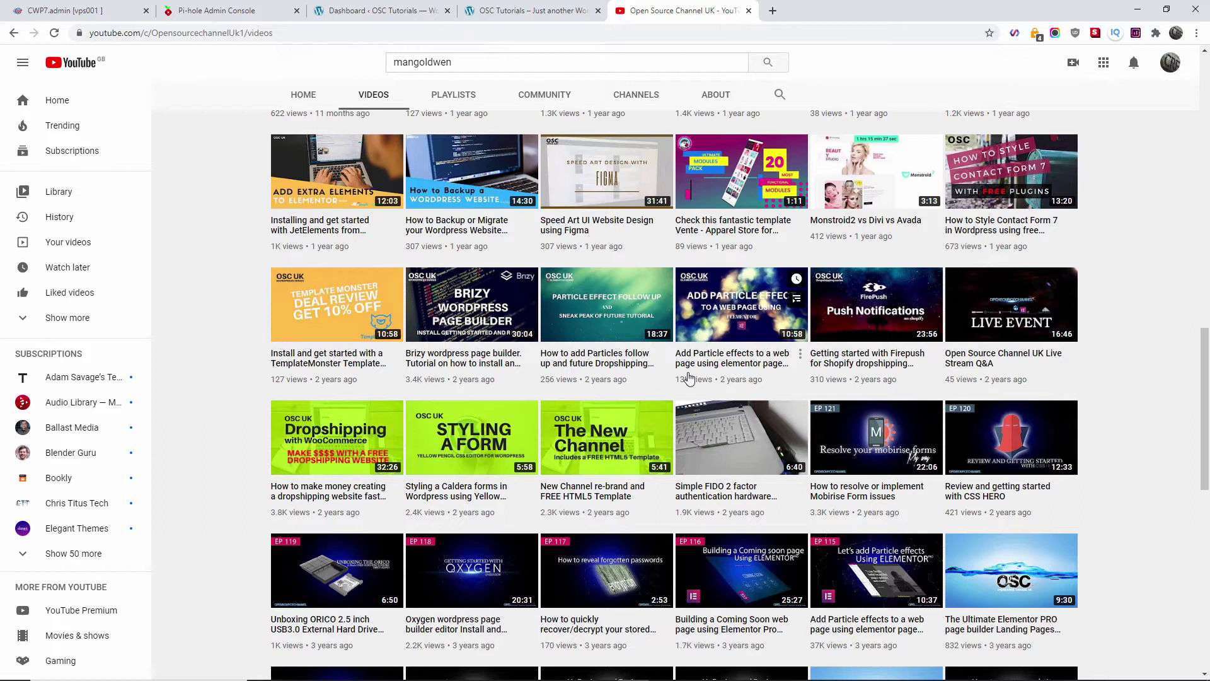
scroll(689, 378, down, 4)
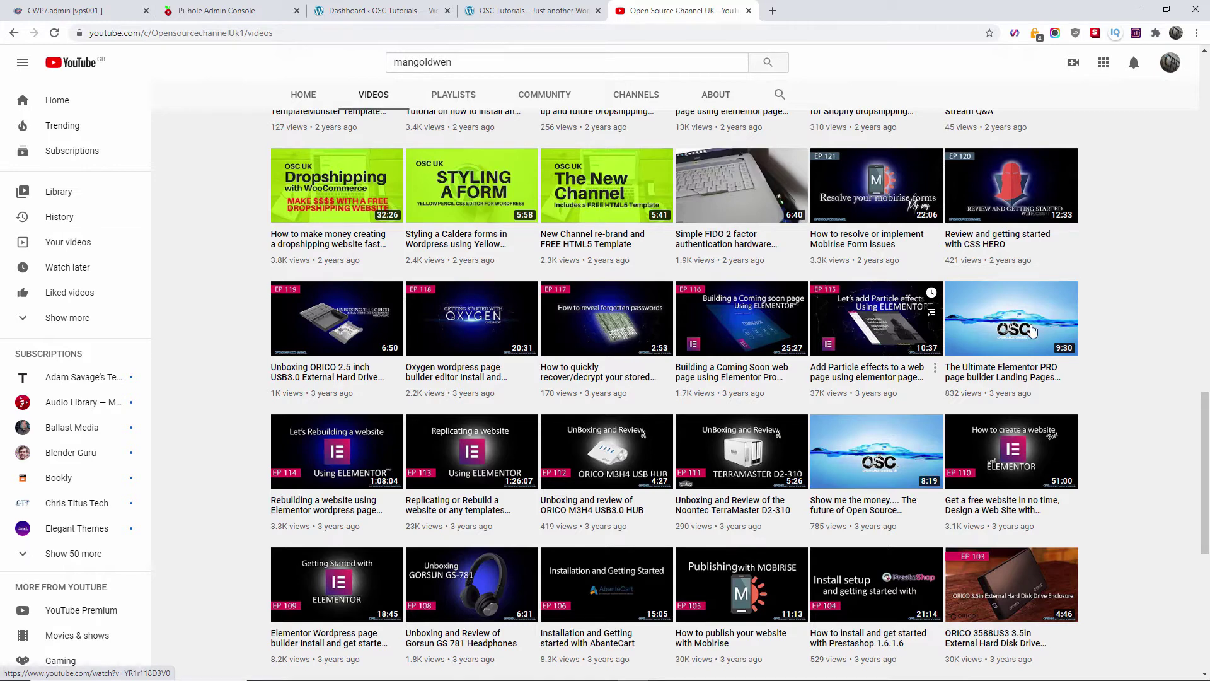
drag(1204, 463, 1159, 181)
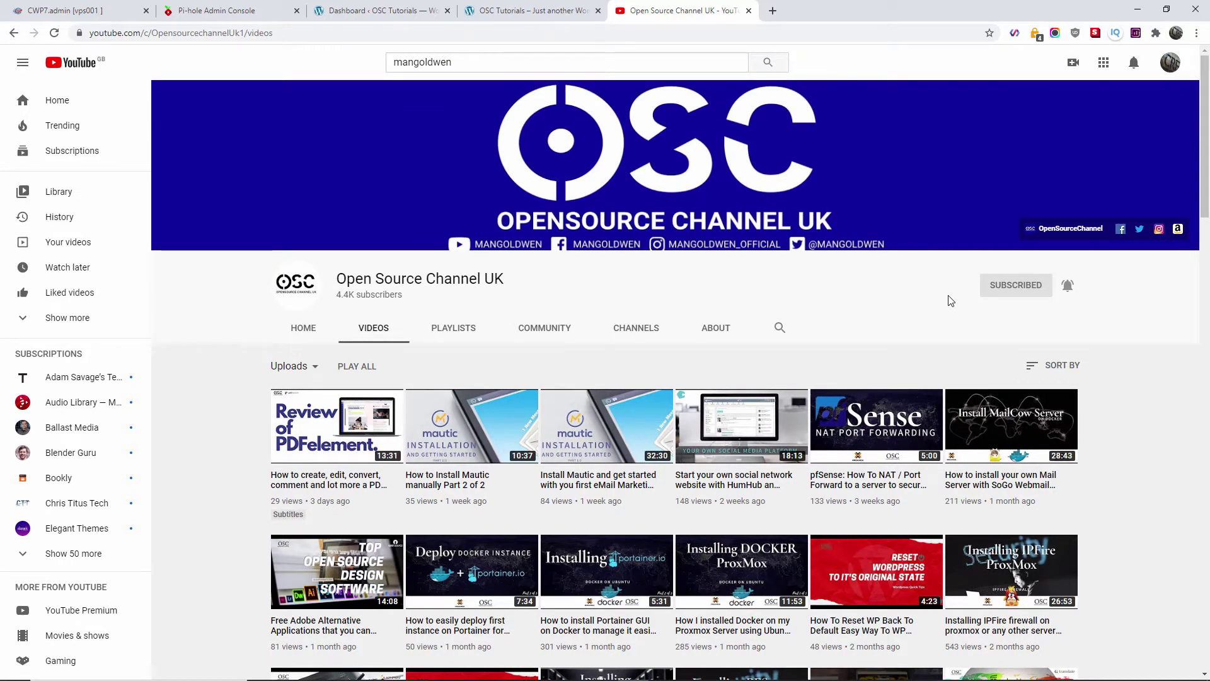
Step: Switch to the OSC Tutorials WordPress dashboard and skip the WooCommerce setup
click(403, 6)
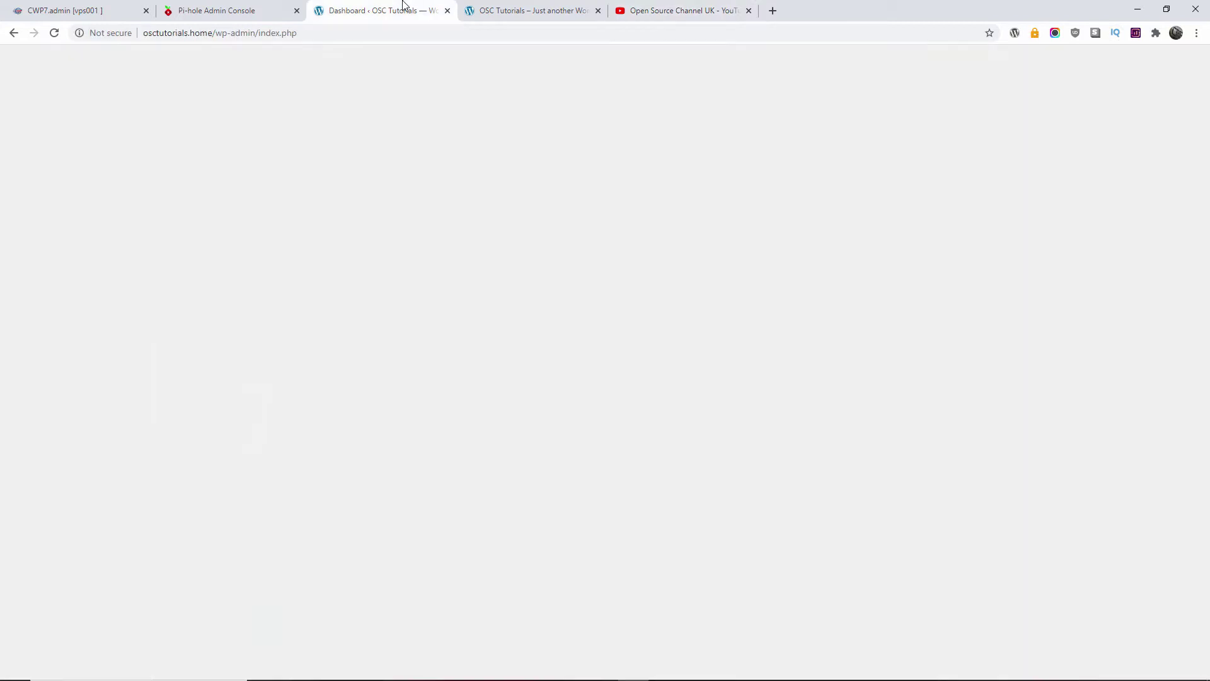
click(244, 140)
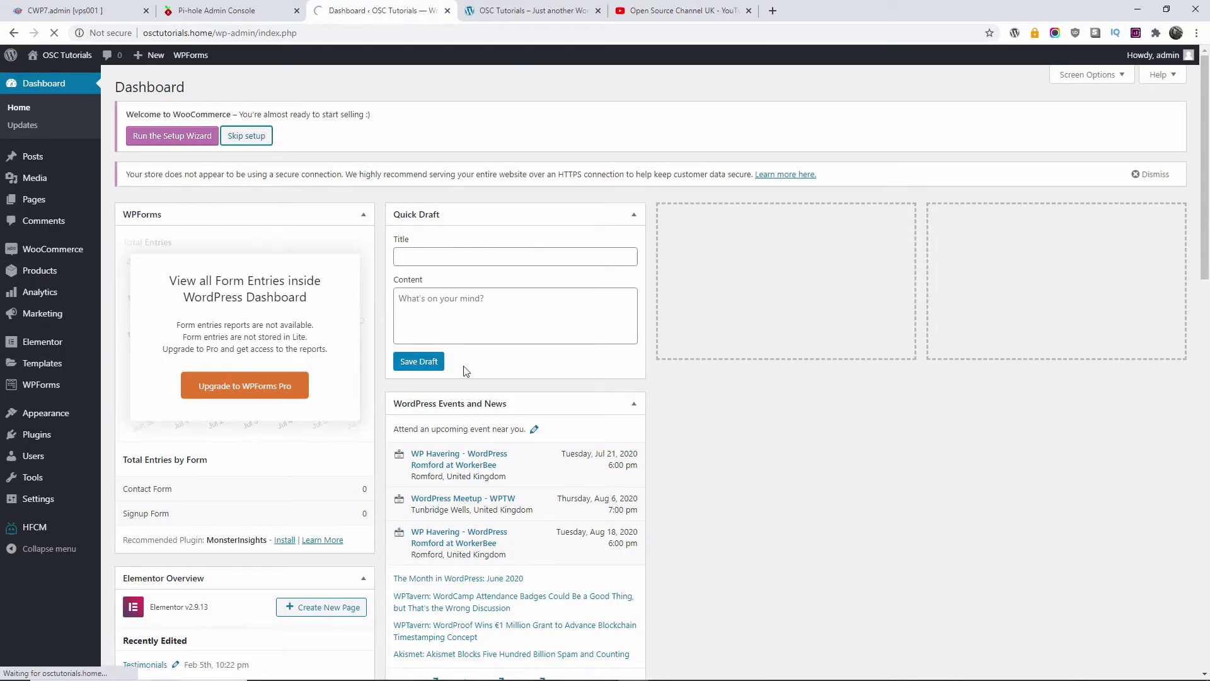
Step: Look through the whole home page of the OSC Tutorials cosmetics site
click(510, 8)
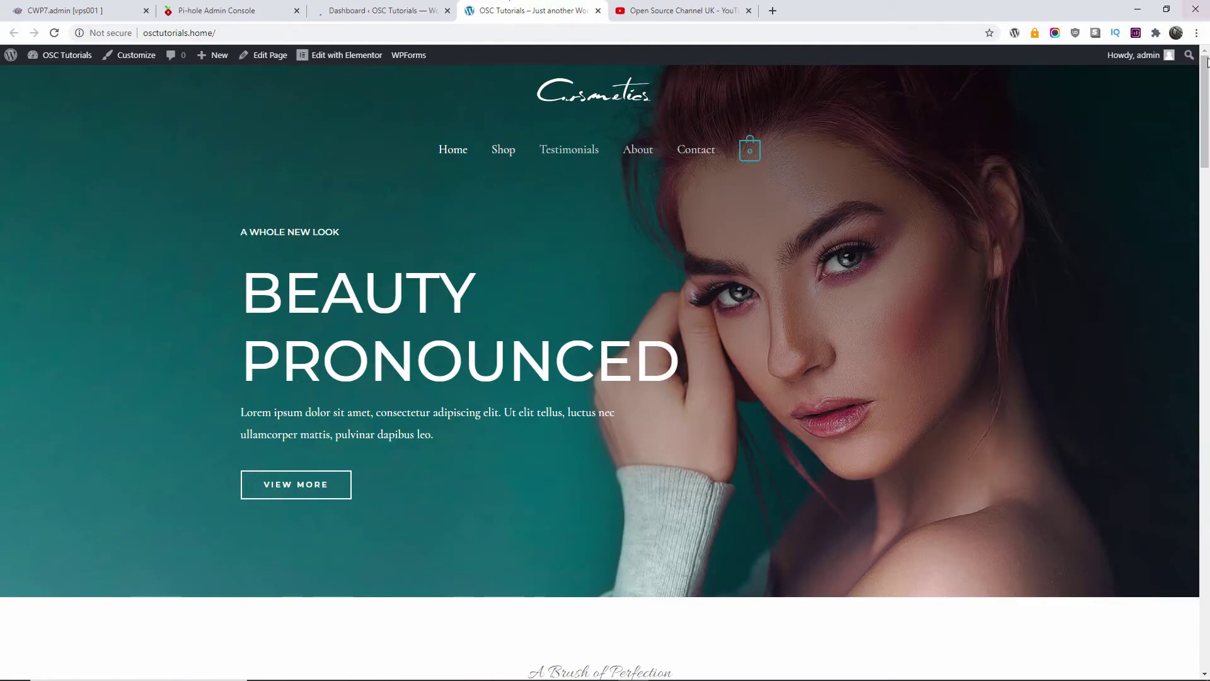
drag(1207, 99, 1206, 376)
scroll(1208, 376, down, 20)
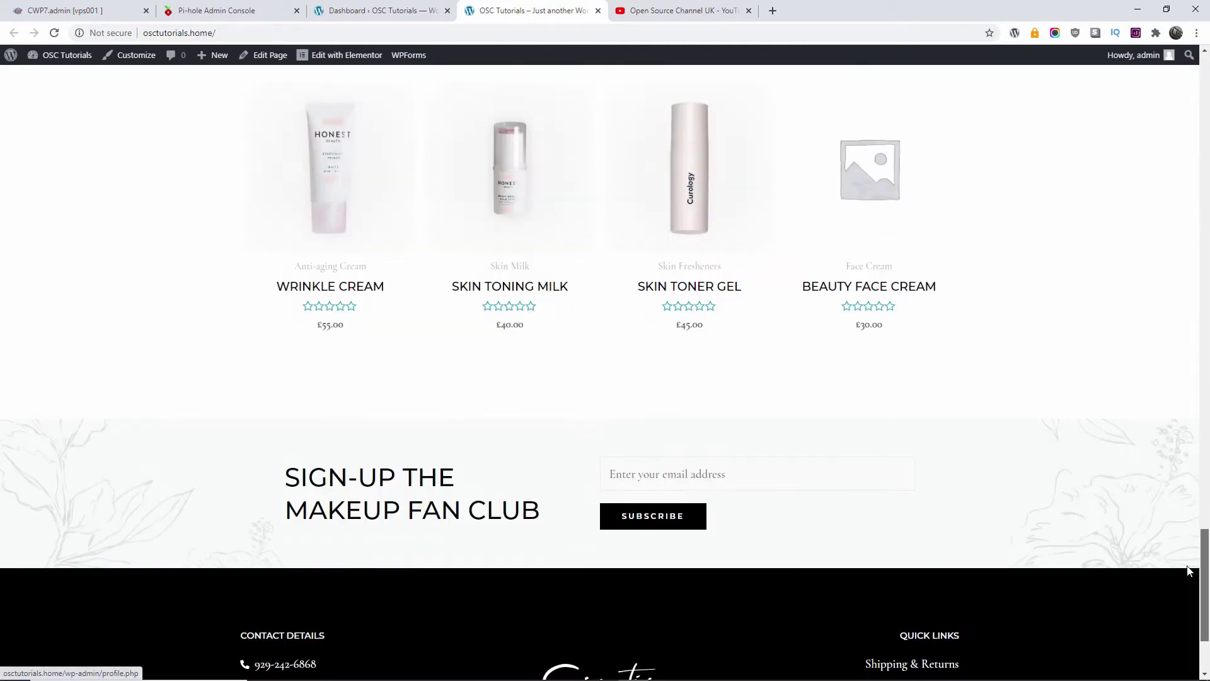
scroll(1208, 377, up, 10)
scroll(1209, 377, up, 15)
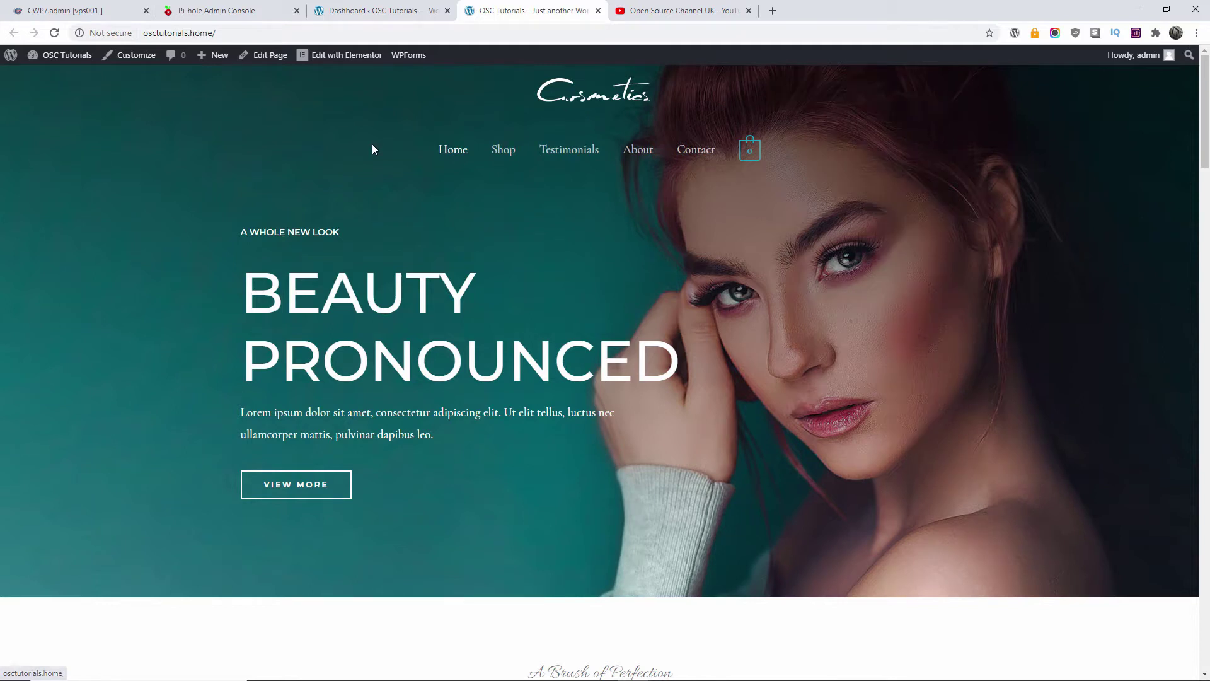
Step: Dismiss the dashboard's secure-connection notice and collapse the WPForms, Elementor Overview, Quick Draft, Activity and WooCommerce Status boxes
click(396, 6)
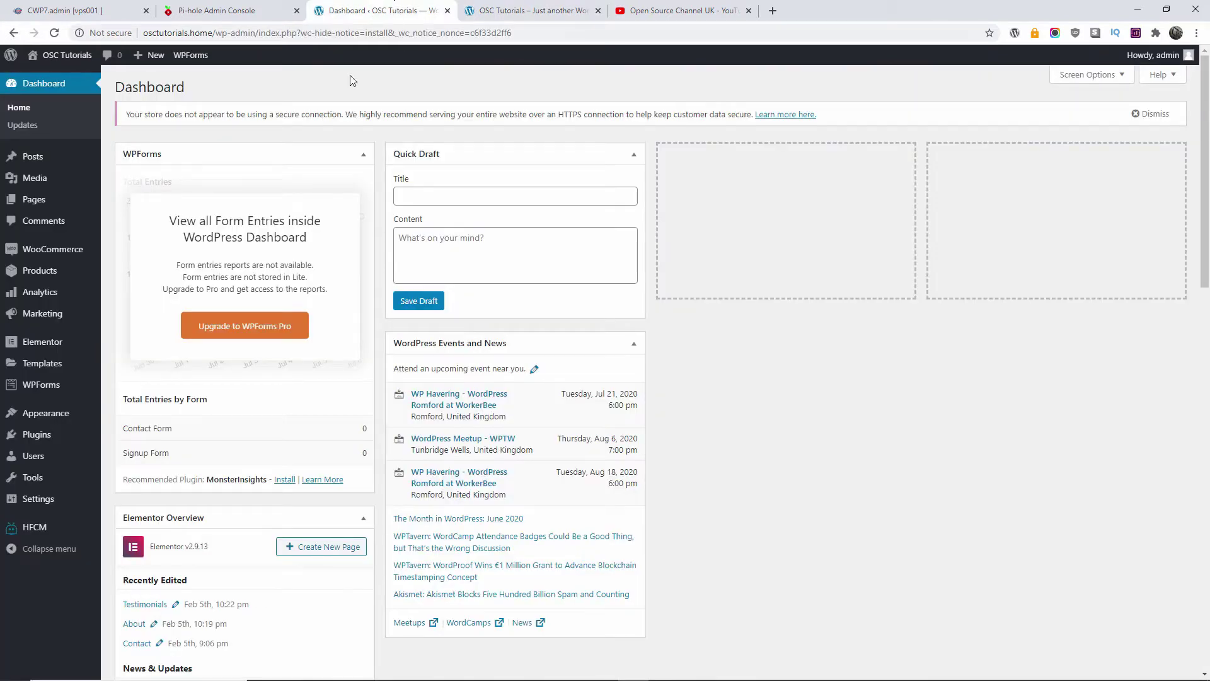
click(1151, 113)
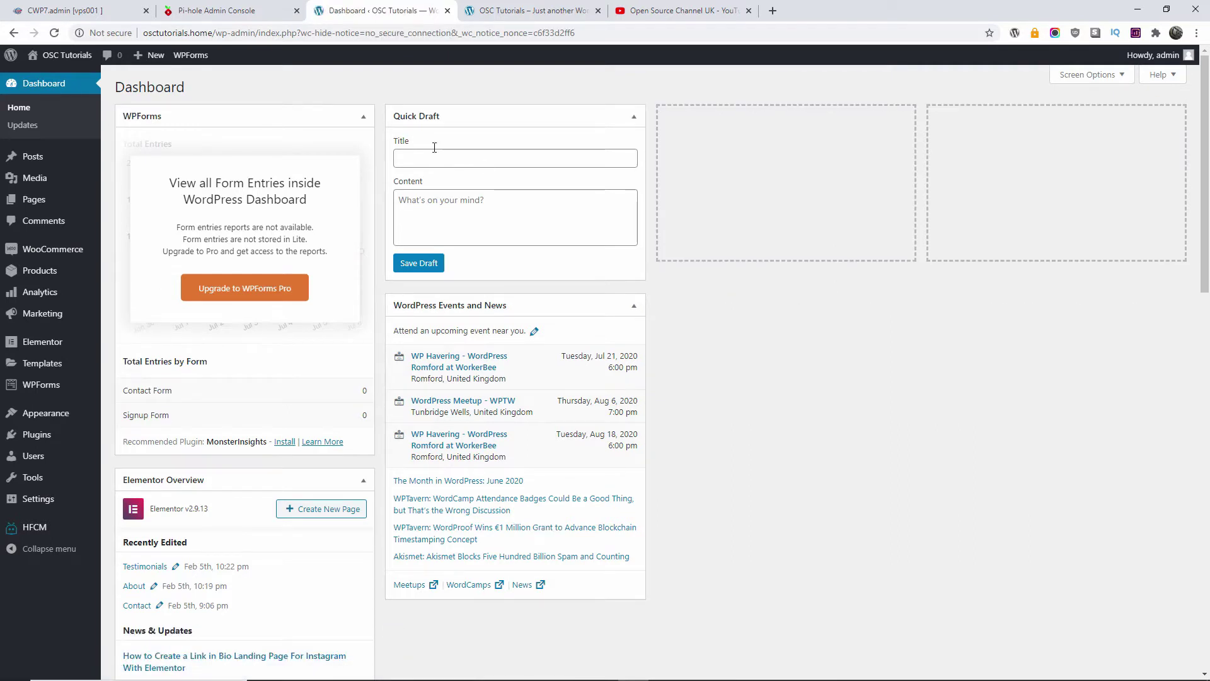
click(364, 118)
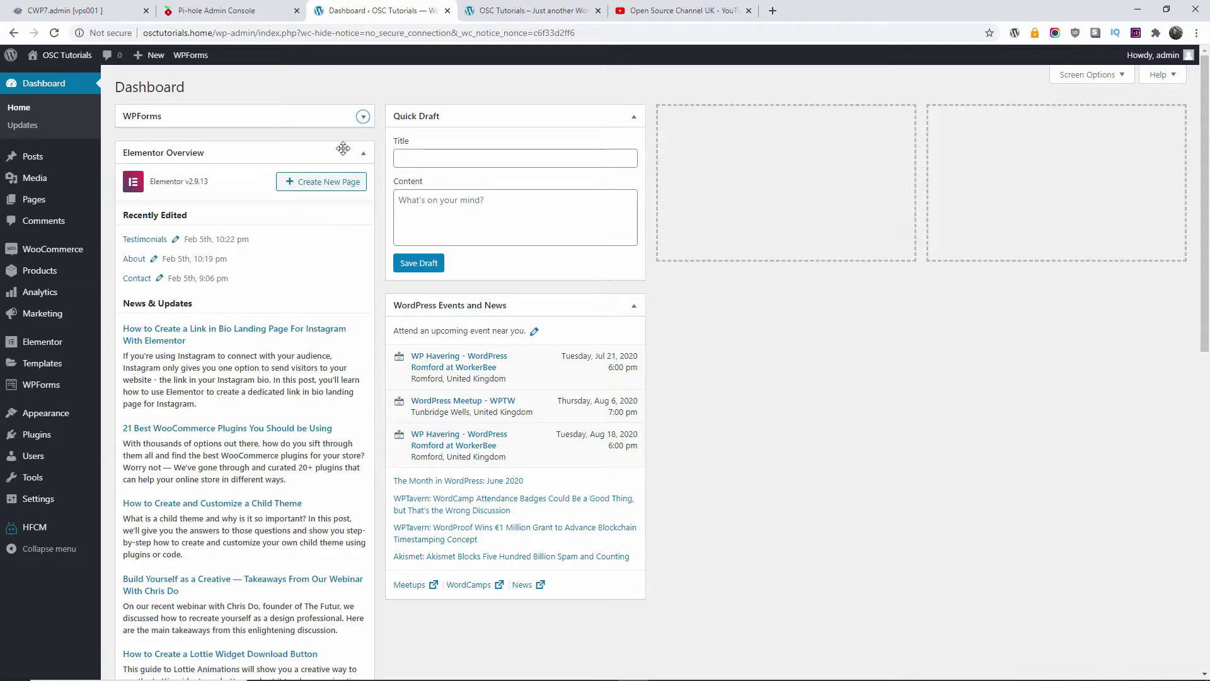
click(363, 153)
click(634, 118)
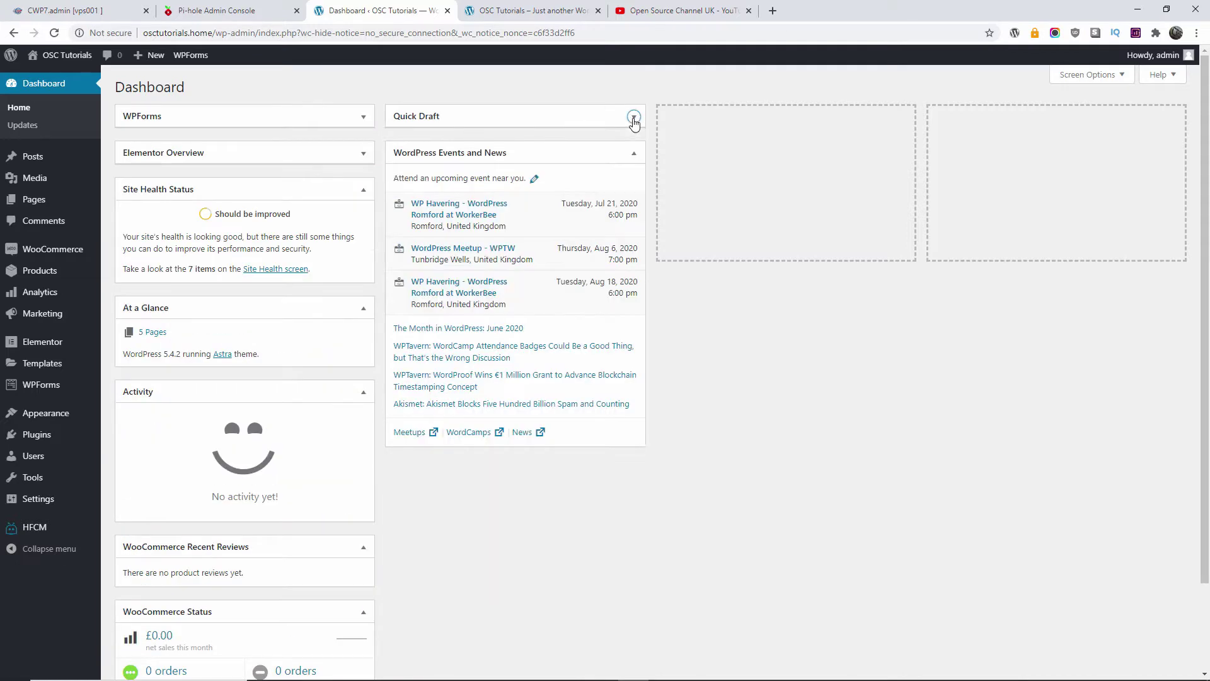
click(365, 392)
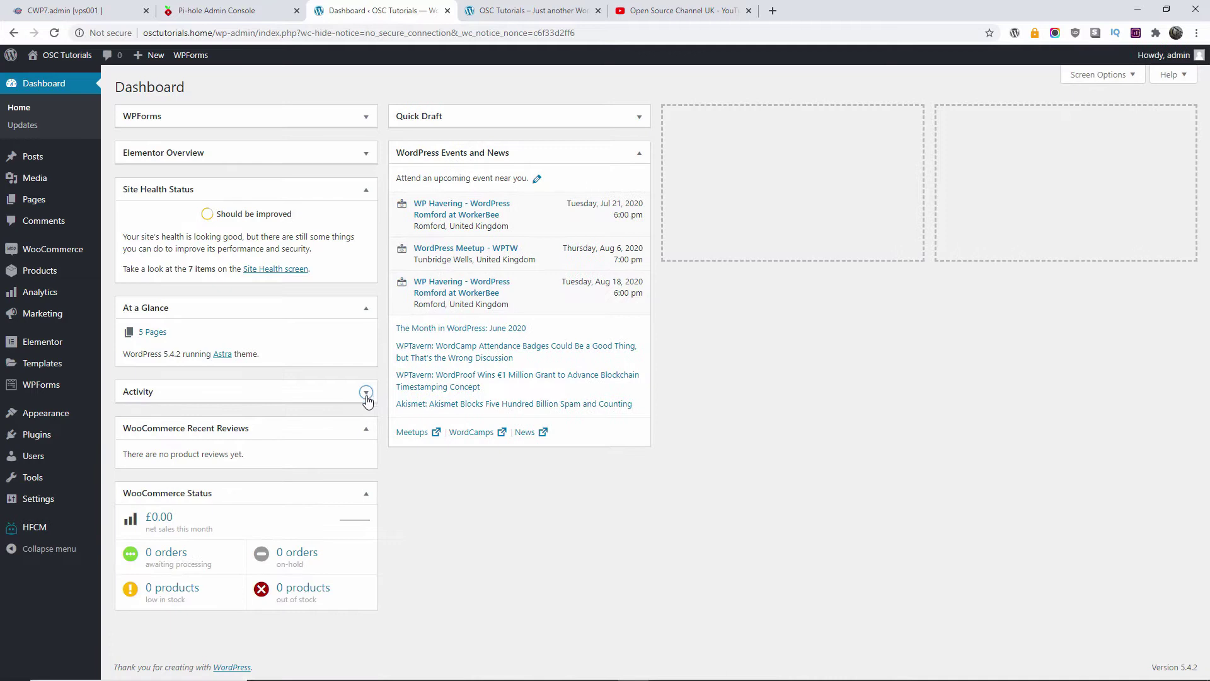
click(365, 494)
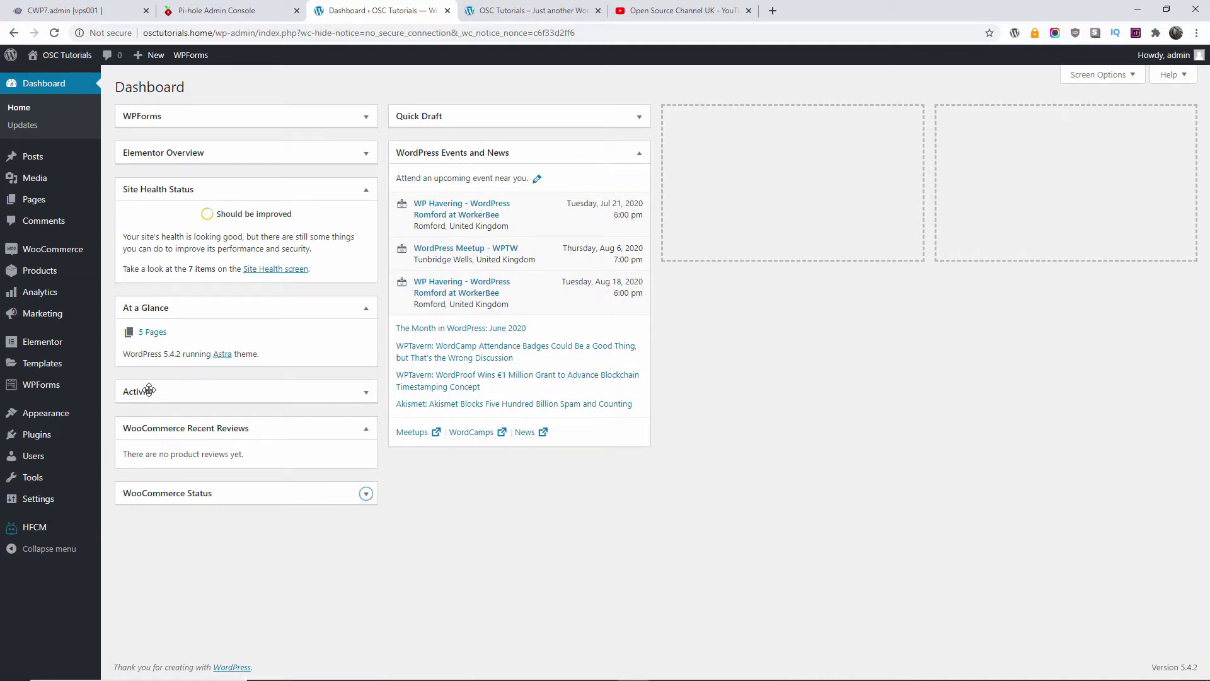
Step: Show the installed WordPress plugins and open the website of Animate It!'s author, eLEOPARD Design Studios, in a new tab
click(44, 436)
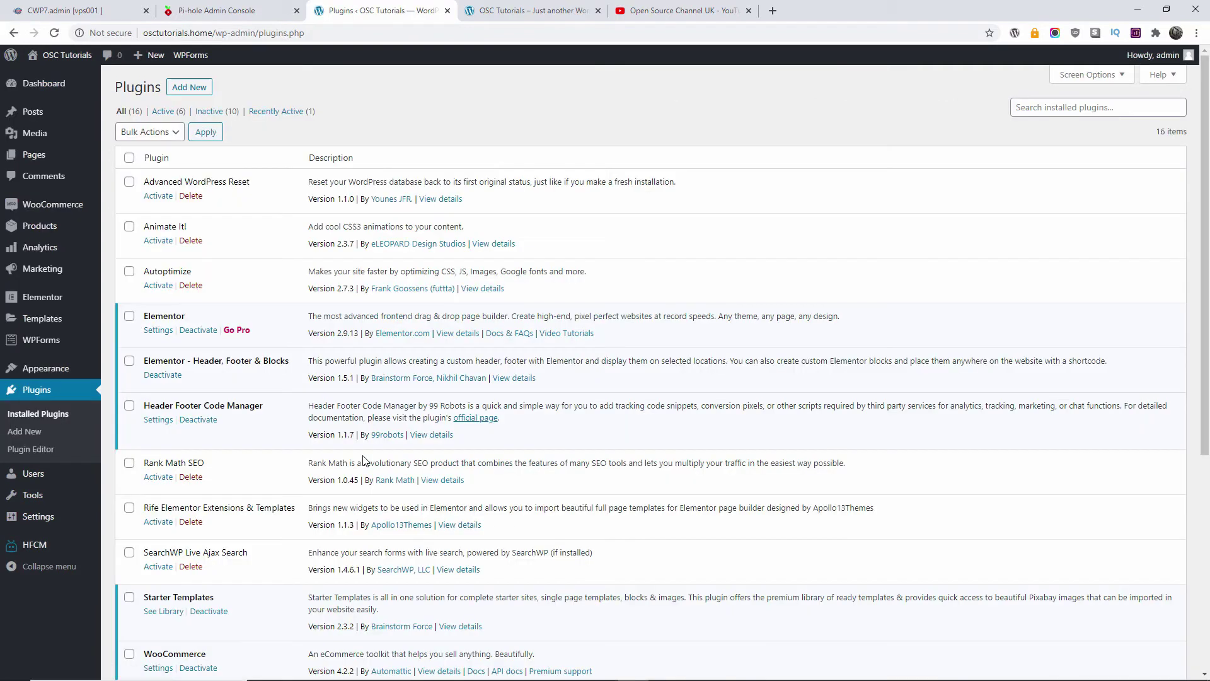
ctrl+click(439, 244)
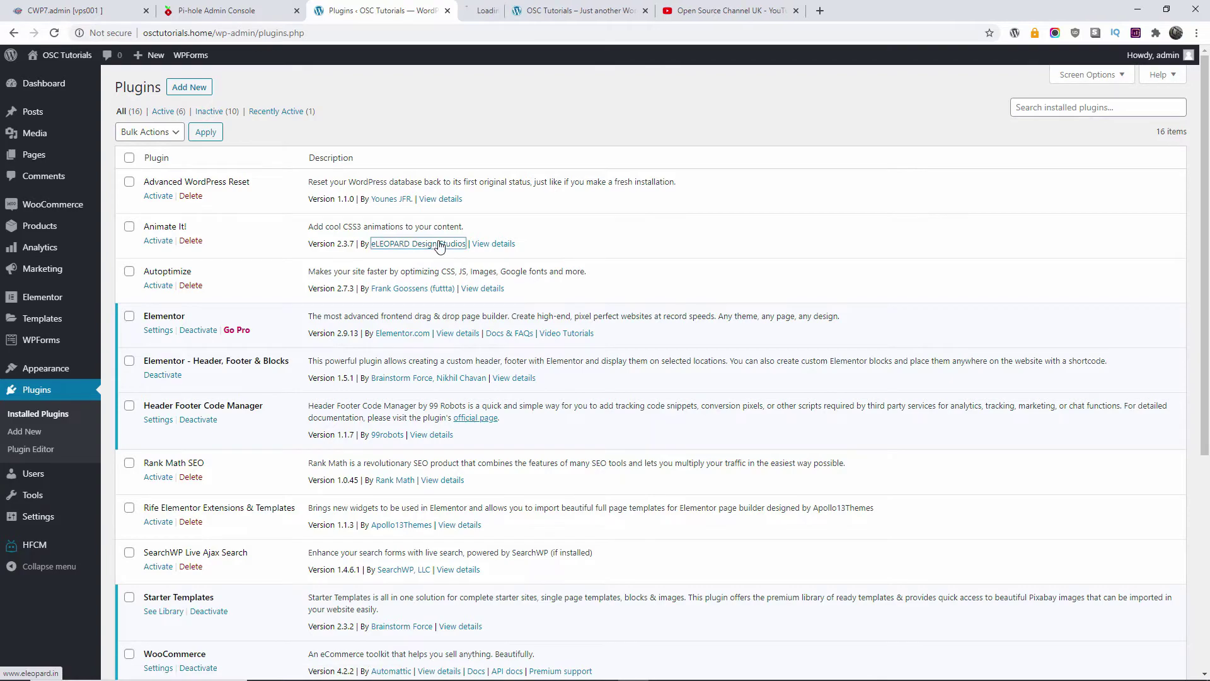
click(508, 6)
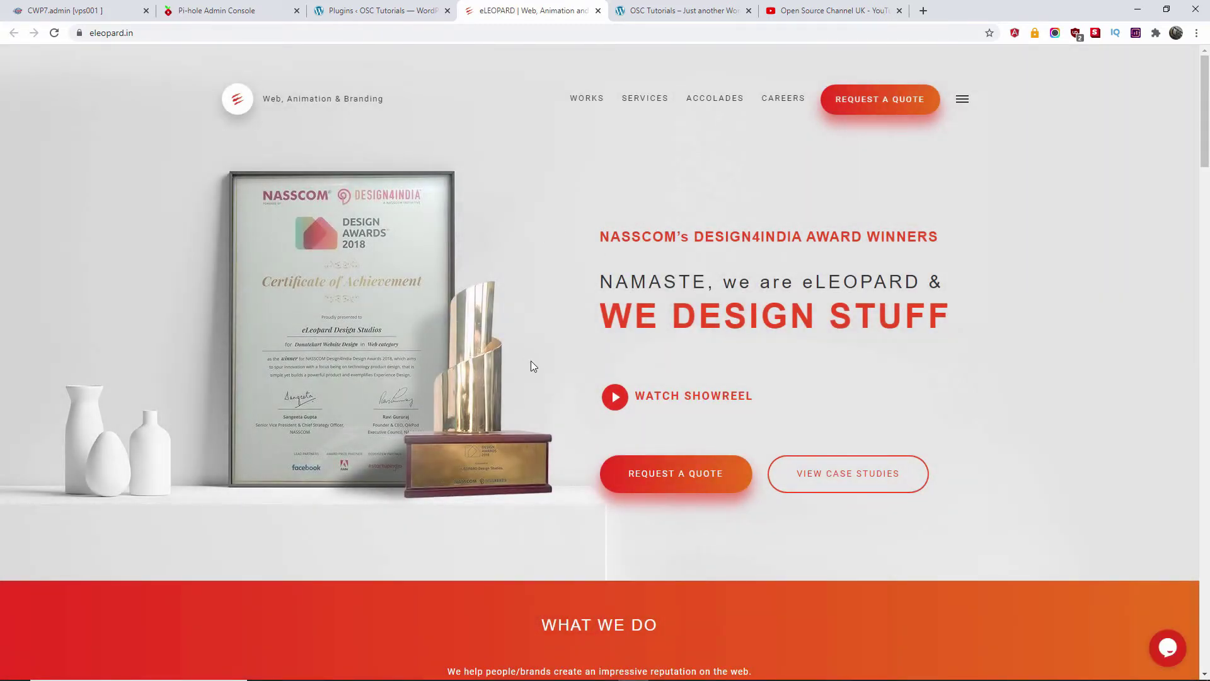
Step: Go to the copied address of the class generator page, downloads.eleopard.in/class-generator-wordpress.html
click(216, 33)
right_click(216, 35)
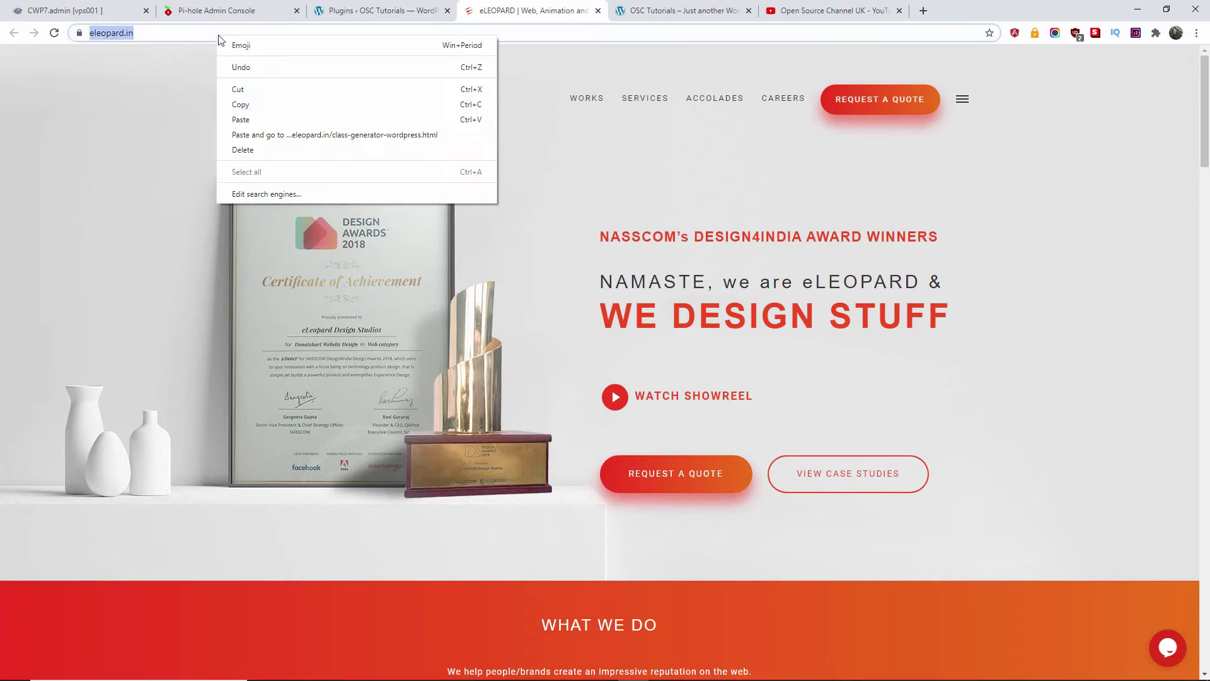
click(273, 135)
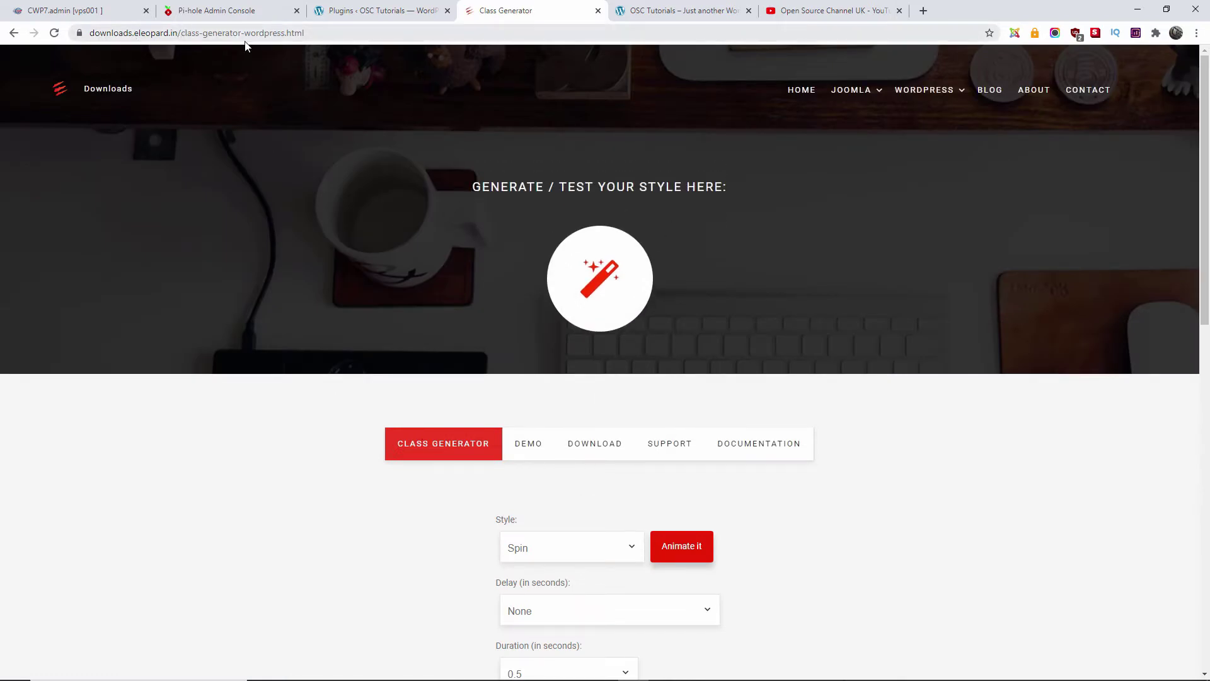
Step: Open the WordPress Animate It! demo page and view its animated sample elements
mouse_move(940, 120)
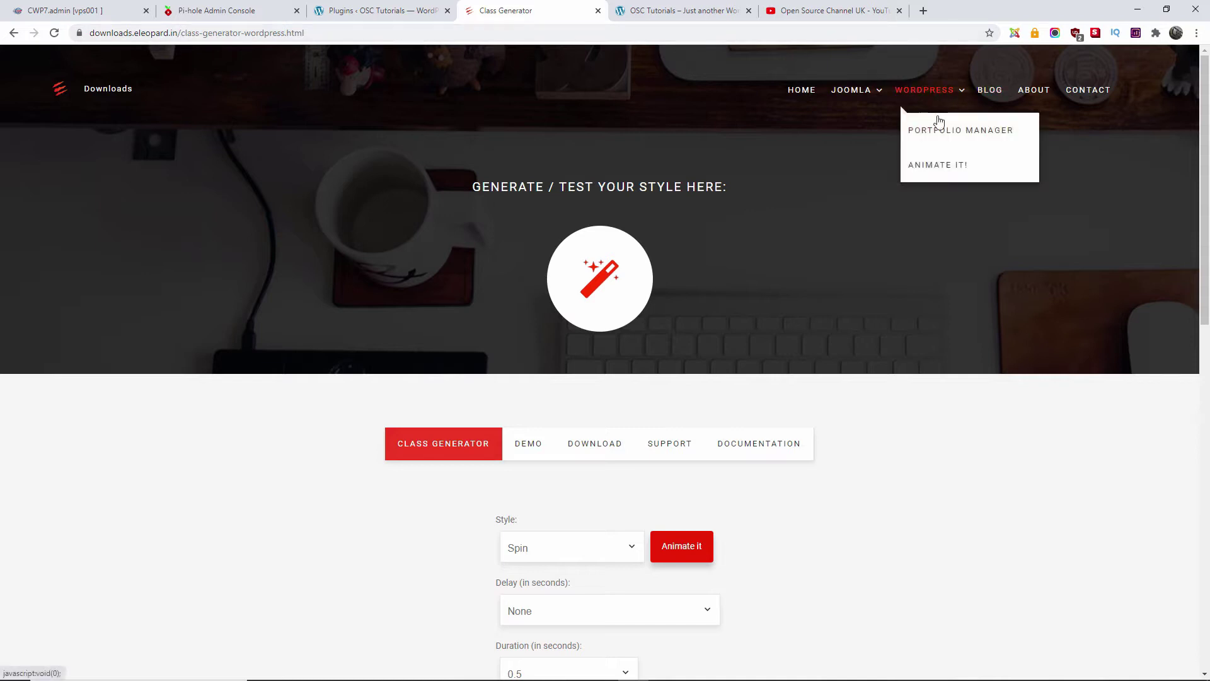
click(932, 167)
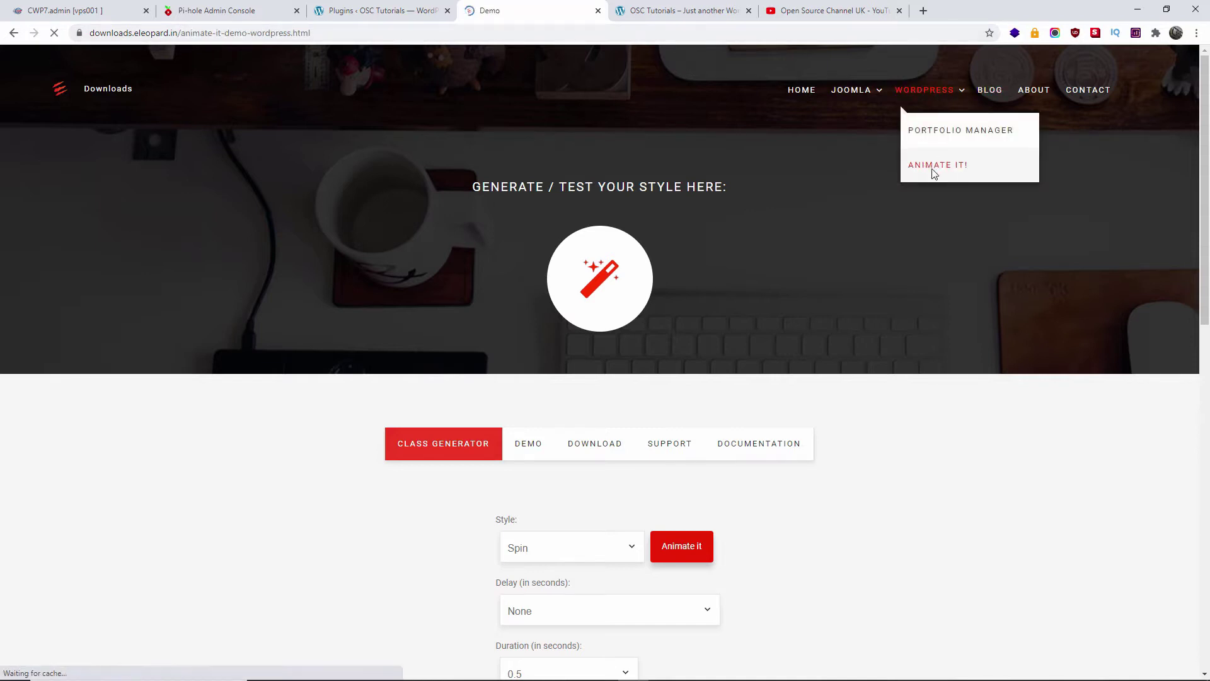
scroll(868, 248, down, 4)
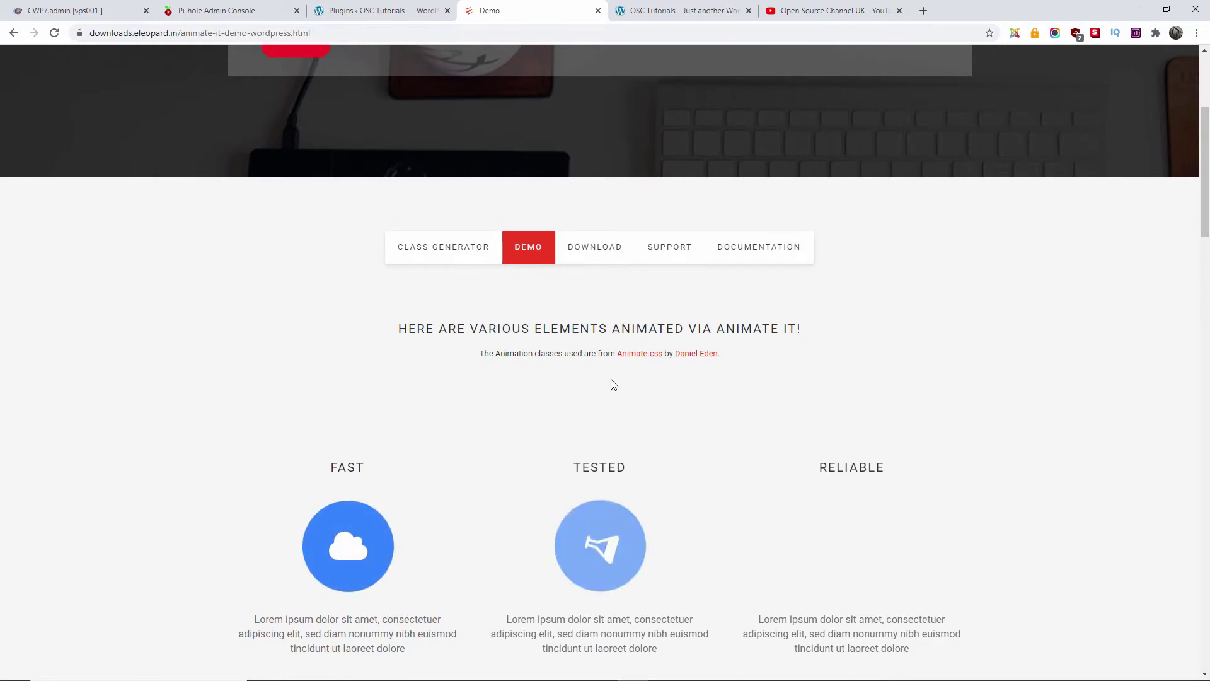
Step: Activate the Animate It! plugin in the site's installed plugins list
click(357, 13)
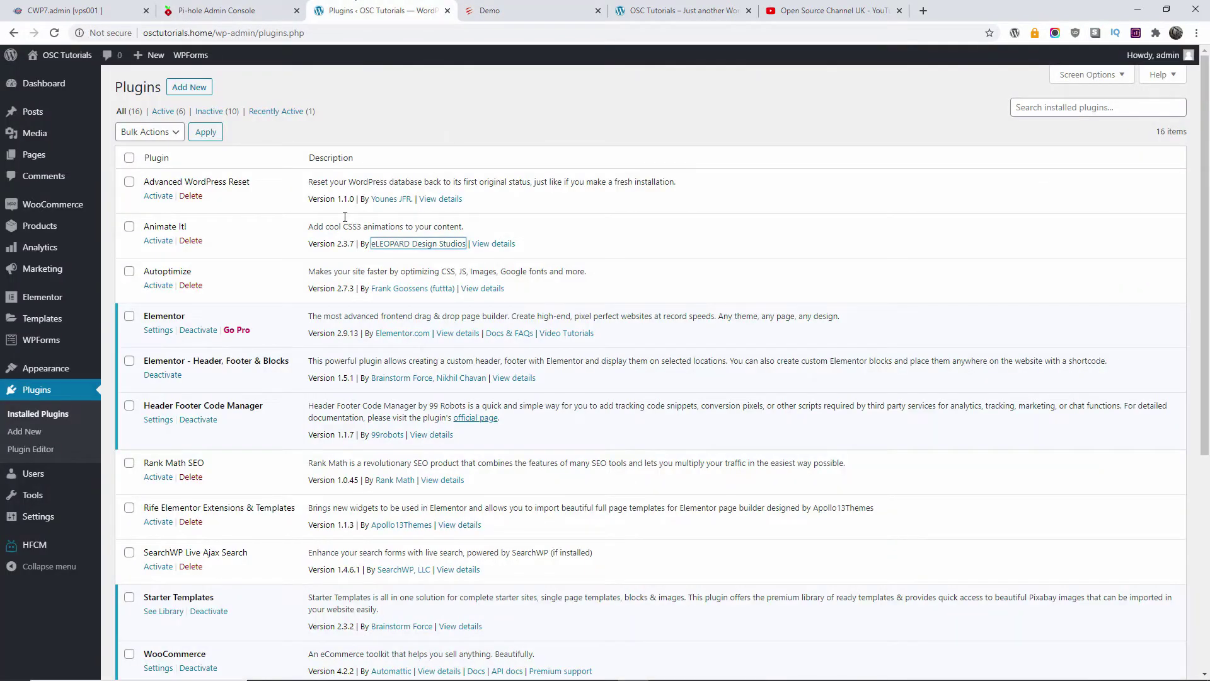
click(159, 245)
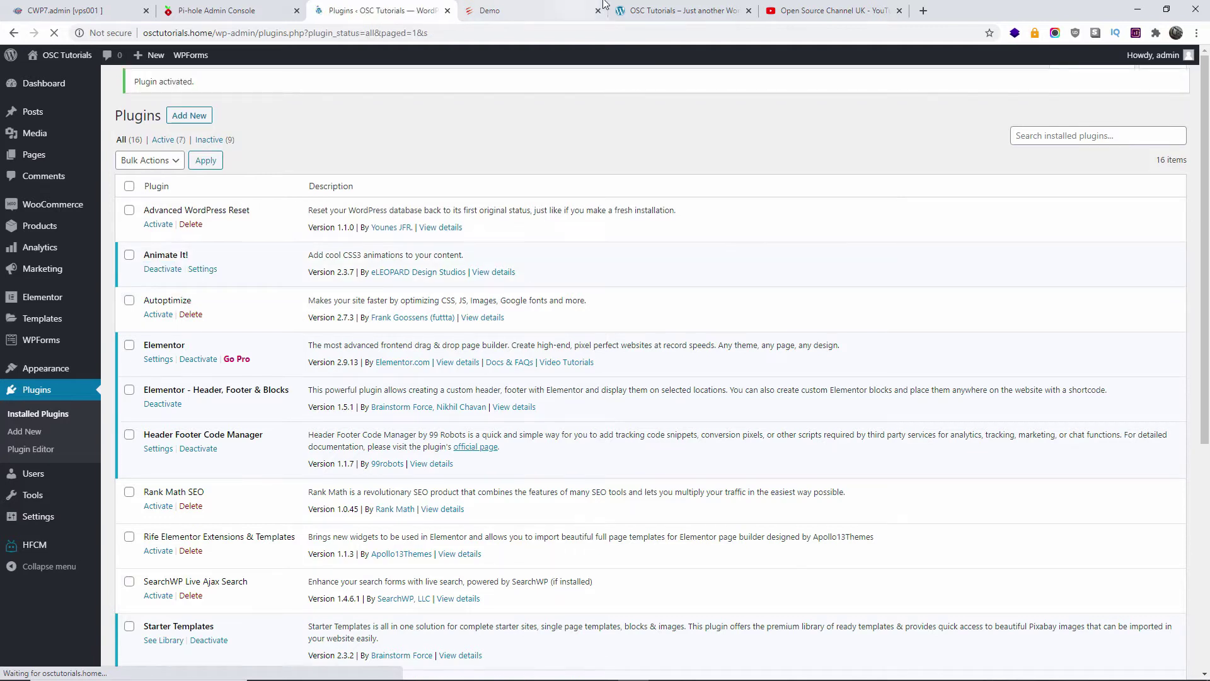
Step: Reorder the browser tabs so the Animate It! demo comes after the OSC Tutorials site
click(652, 10)
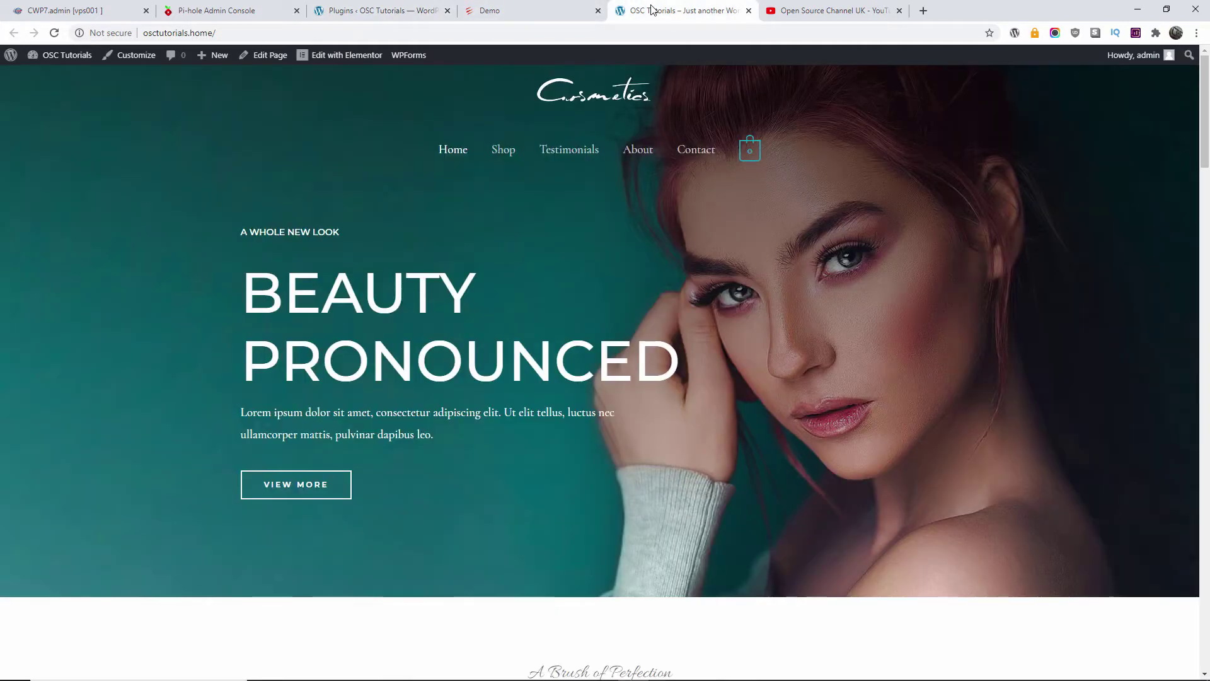
click(522, 9)
drag(558, 12, 694, 8)
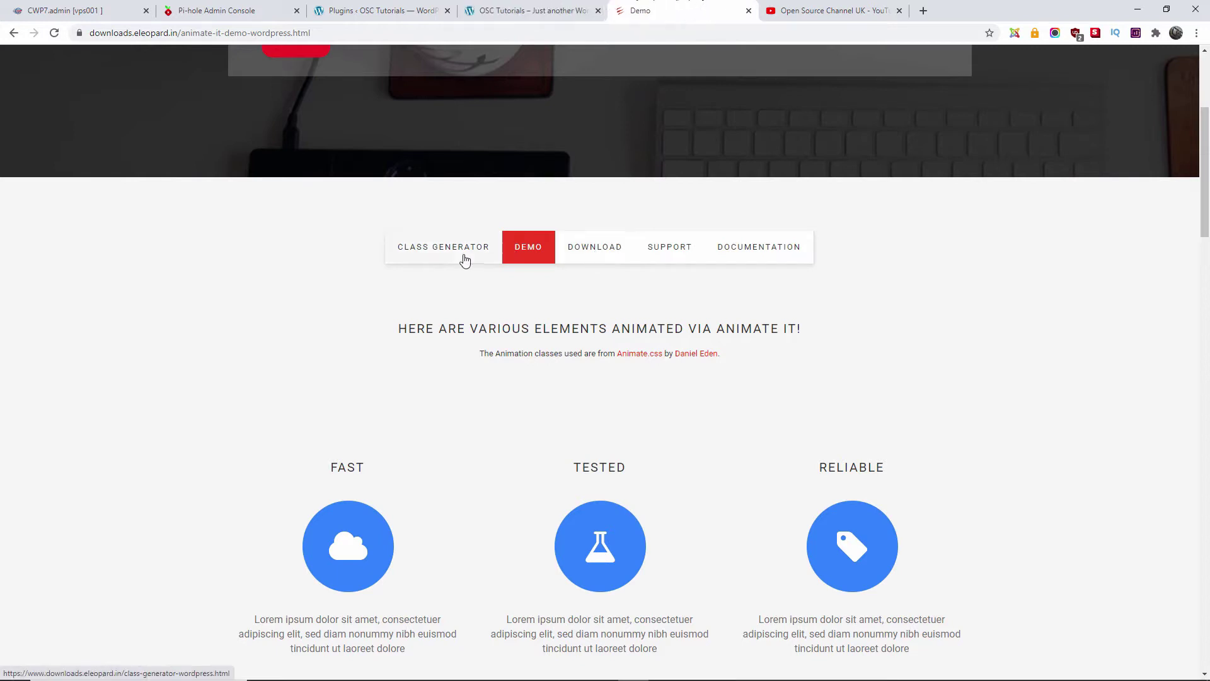
Step: Open the Animate It! class generator and examine its style, delay, duration, infinite animation and trigger options
click(441, 257)
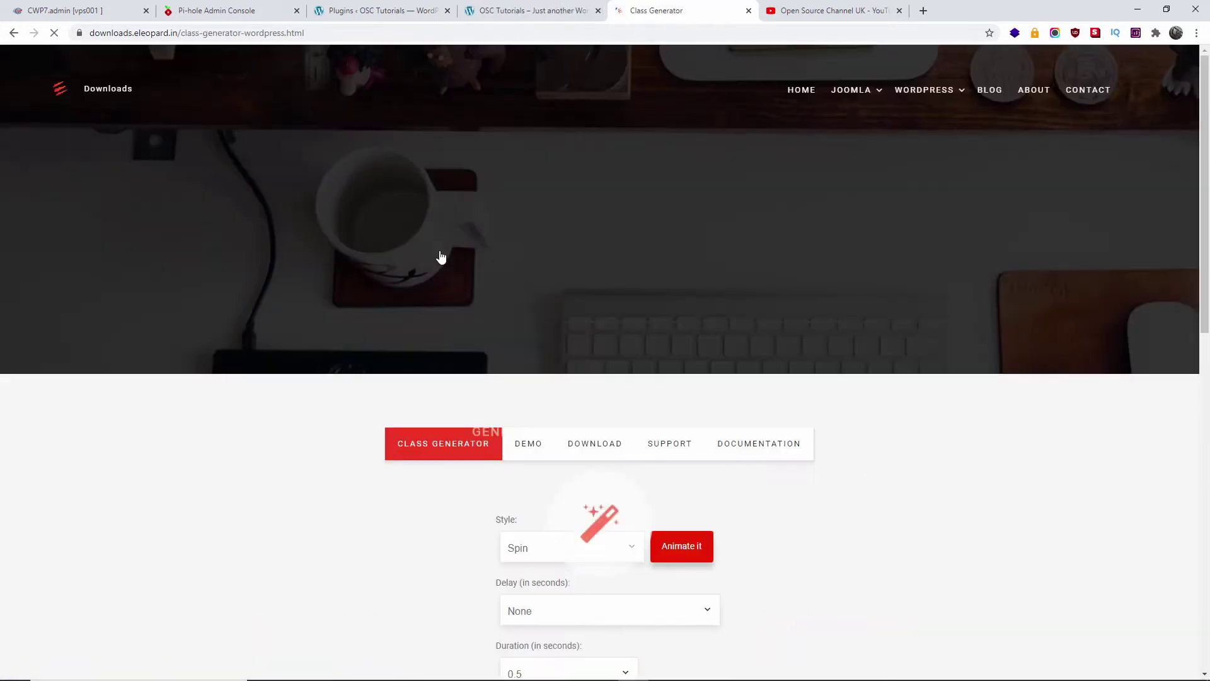
scroll(442, 251, down, 2)
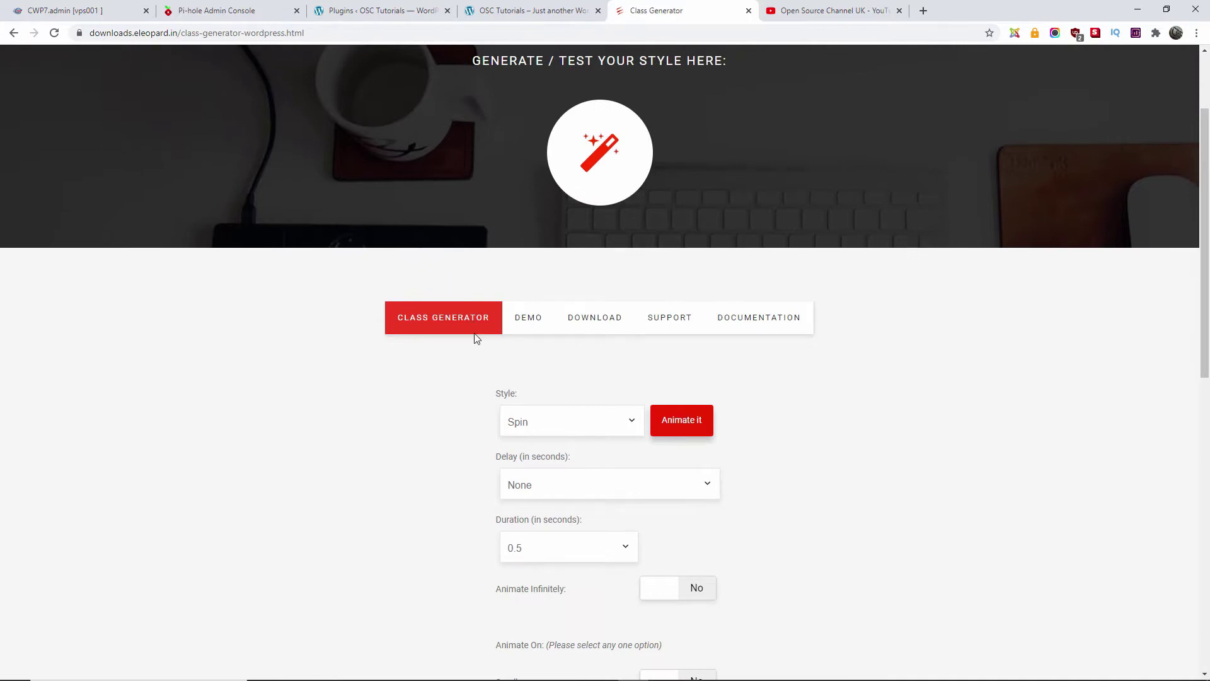
scroll(640, 362, down, 2)
drag(495, 269, 538, 271)
drag(492, 337, 578, 334)
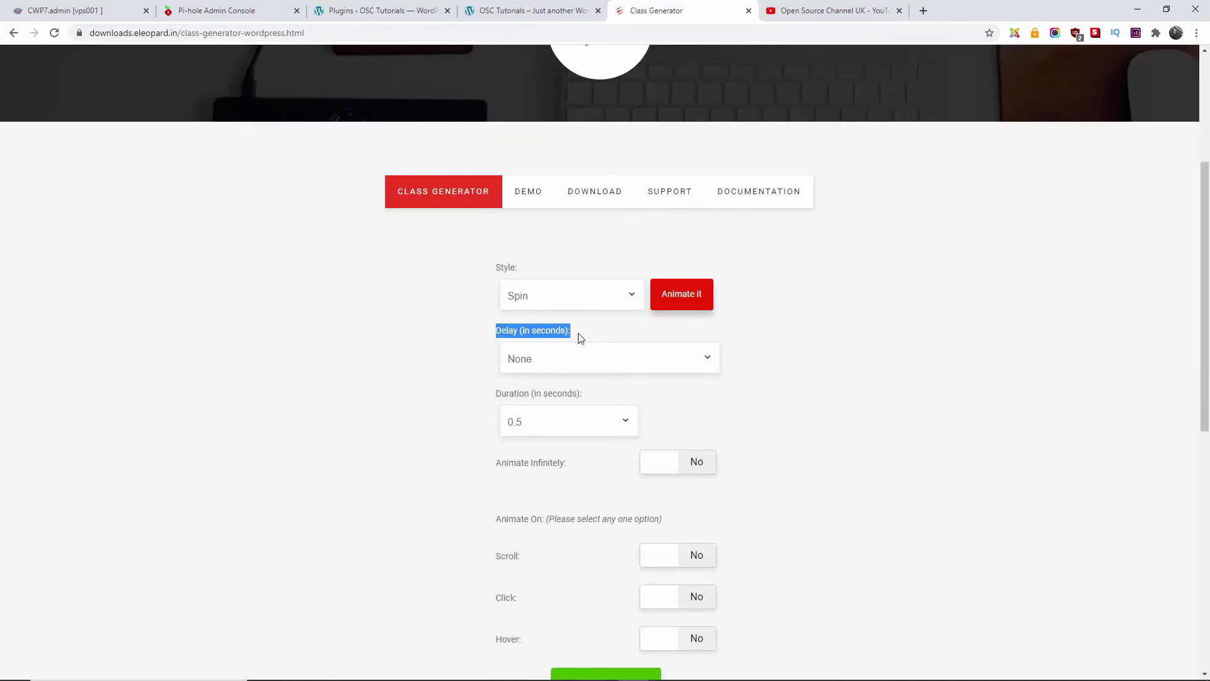
click(511, 395)
drag(495, 395, 578, 391)
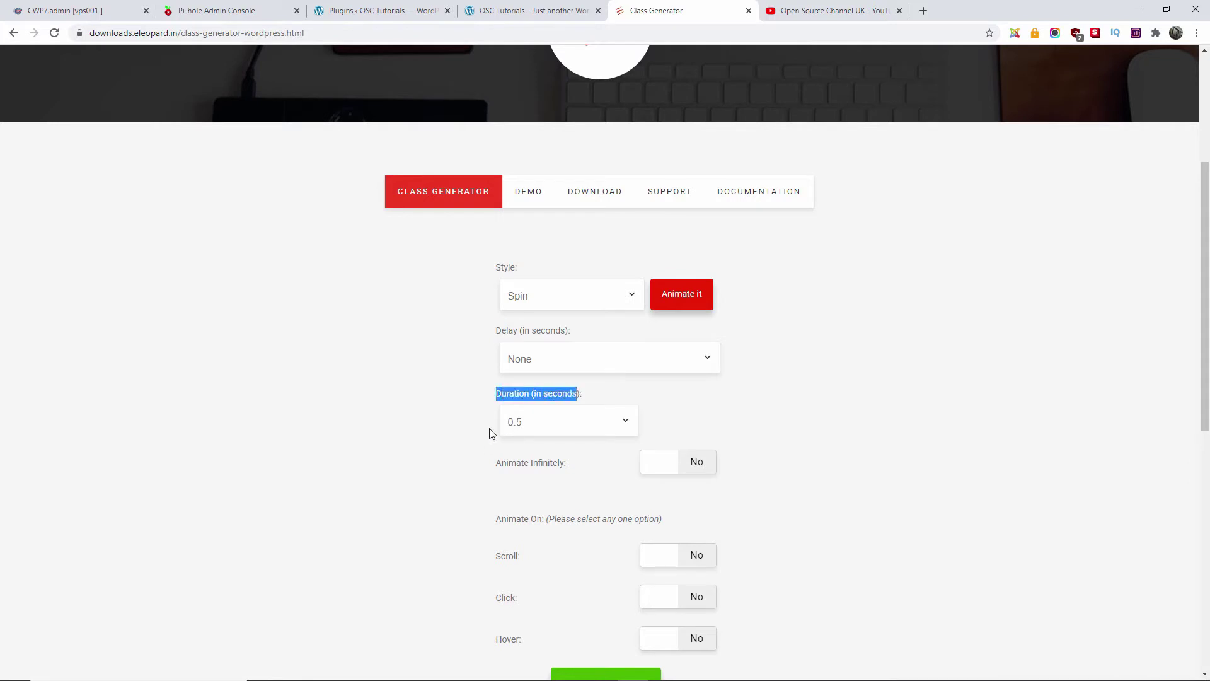
drag(485, 463, 570, 467)
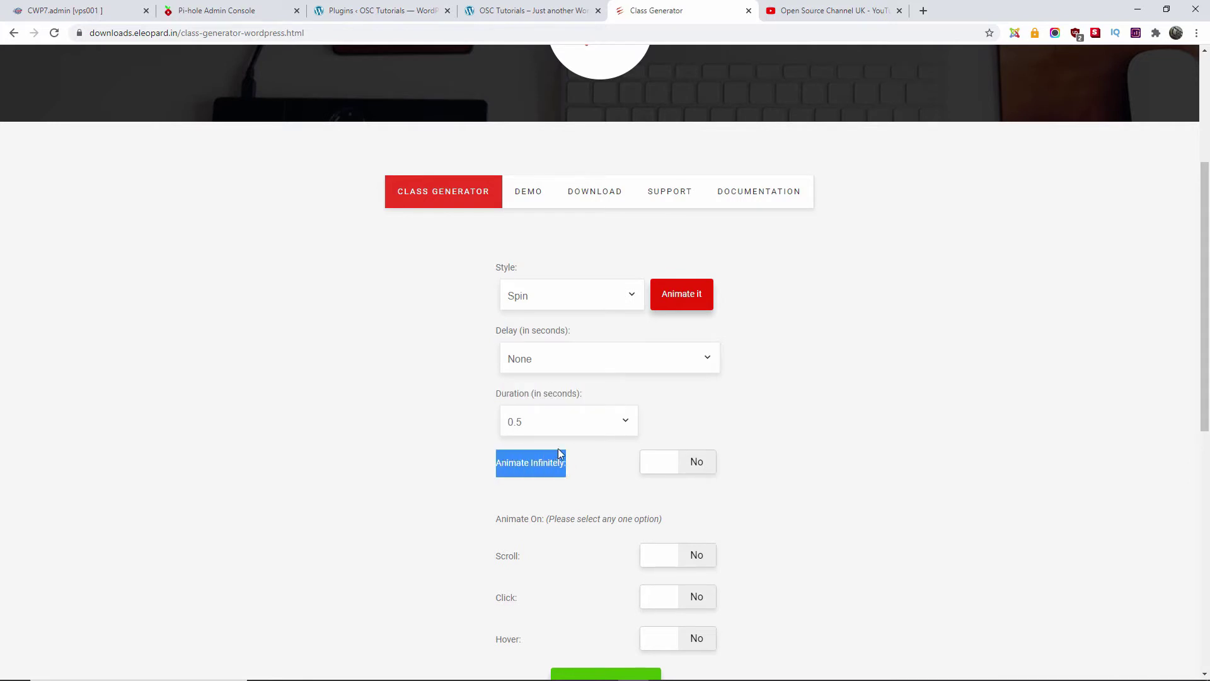
scroll(560, 453, down, 3)
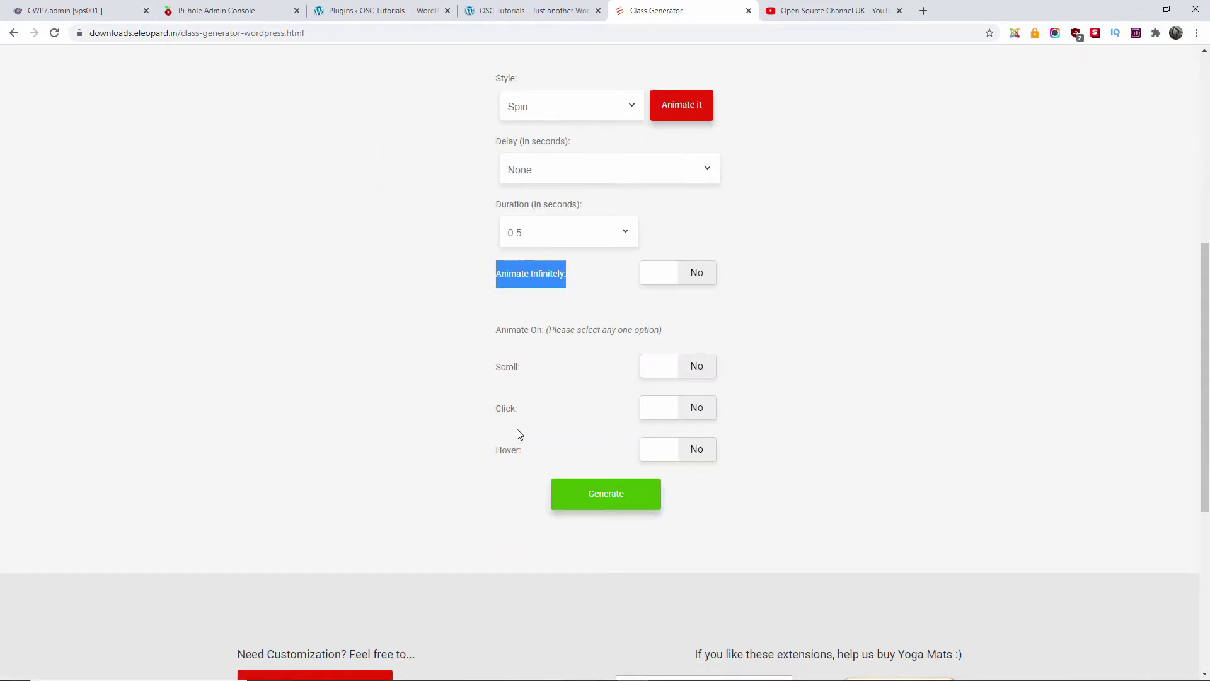
Step: Browse the class generator's list of animation styles, from Attention Seekers through the entrance and exit groups
scroll(519, 434, up, 3)
click(566, 304)
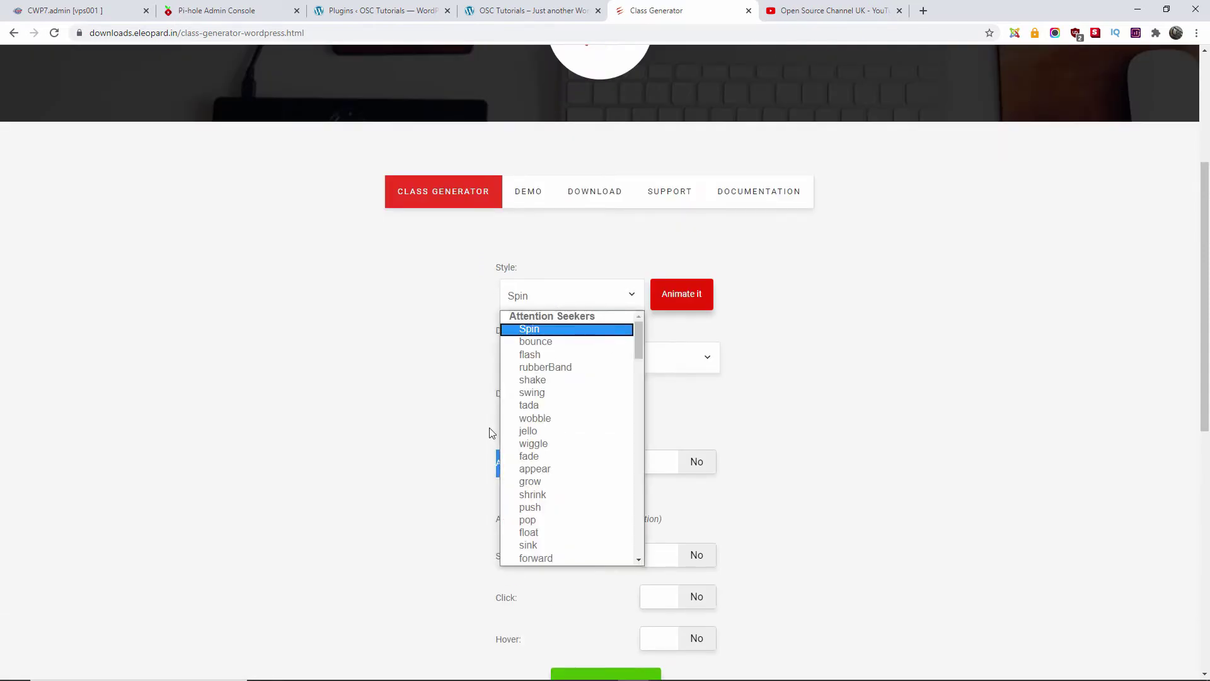
scroll(586, 441, down, 10)
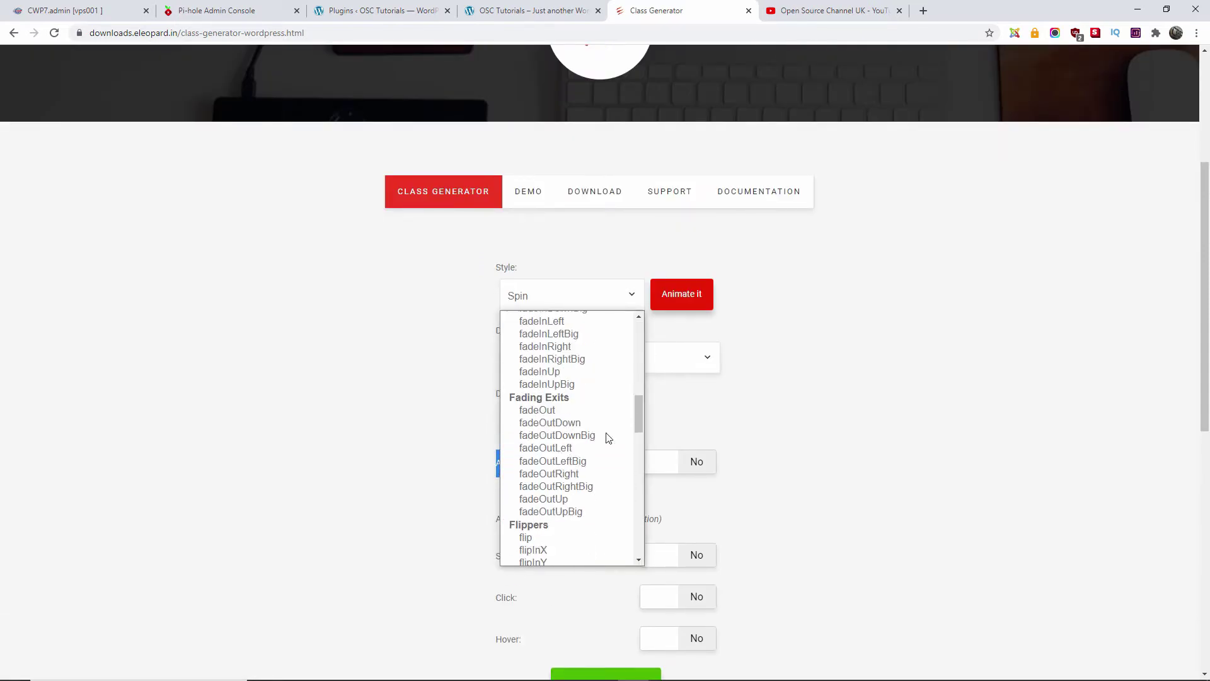
scroll(640, 391, up, 15)
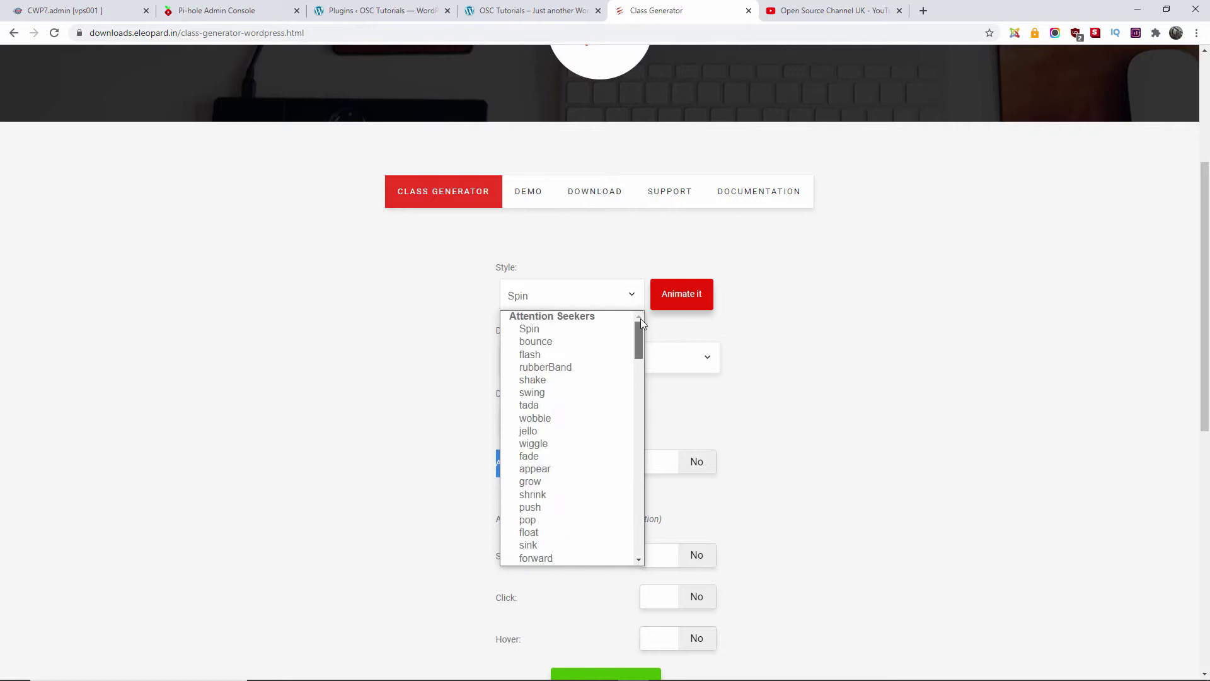
scroll(642, 342, down, 12)
drag(648, 455, 637, 547)
scroll(752, 510, up, 2)
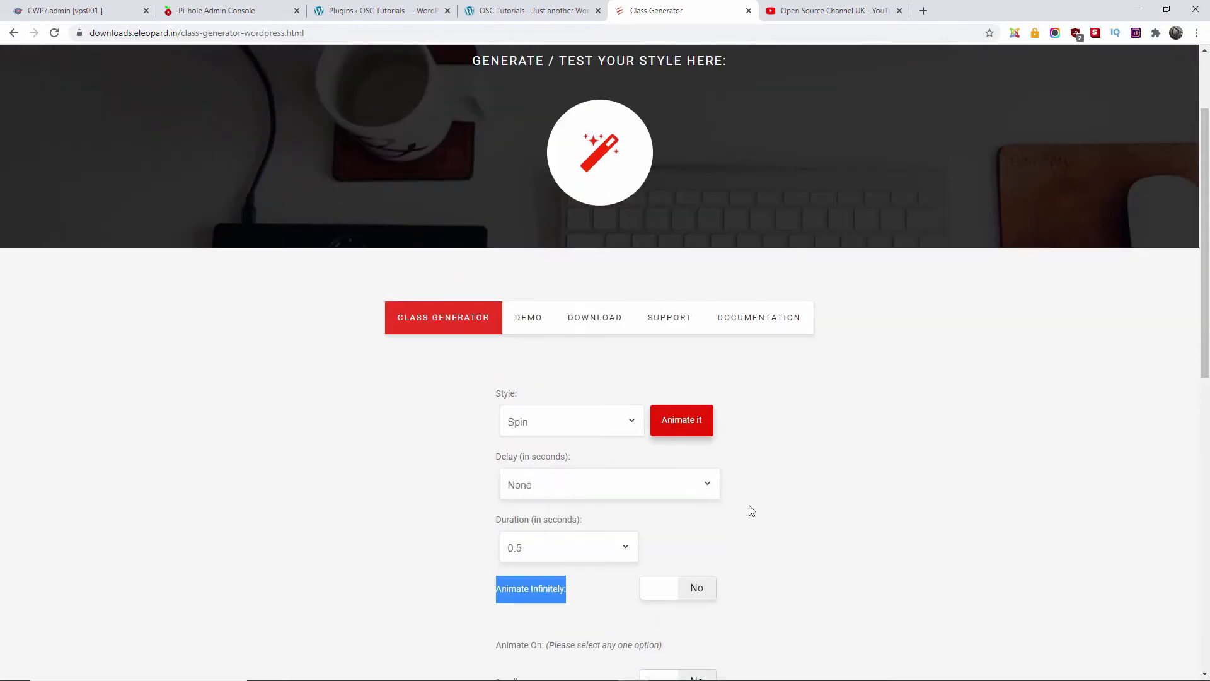
Step: Preview the bounce and Spin animation styles on the generator's sample icon
click(530, 424)
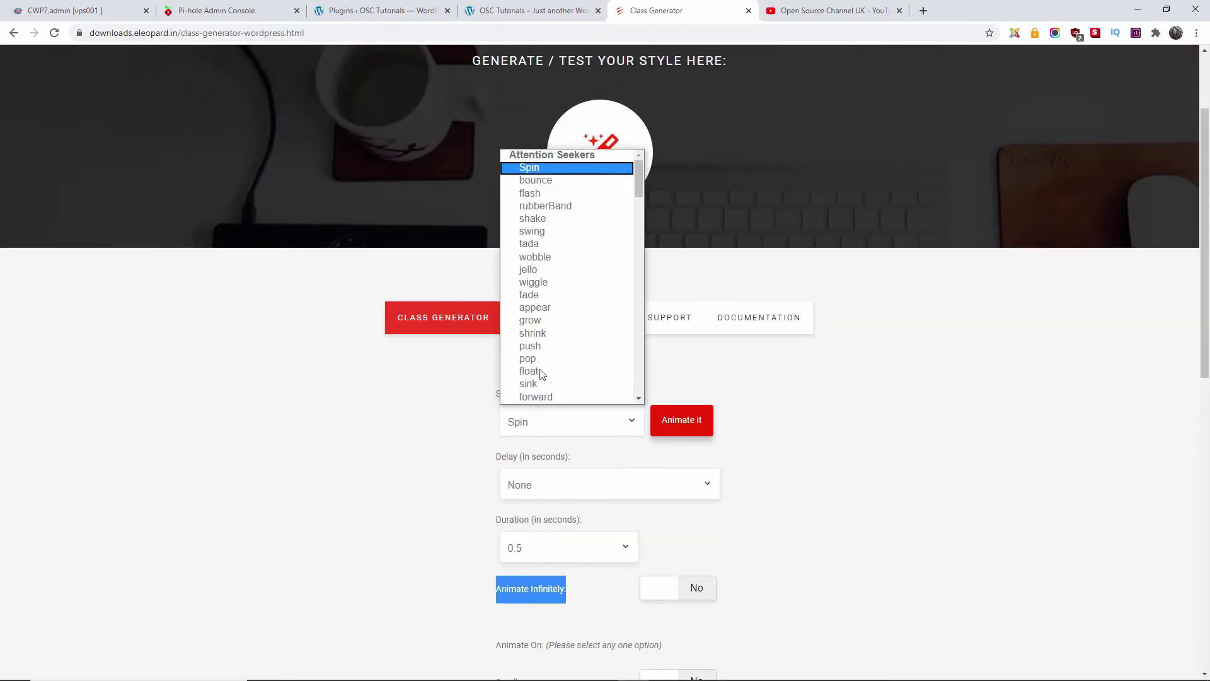
click(546, 177)
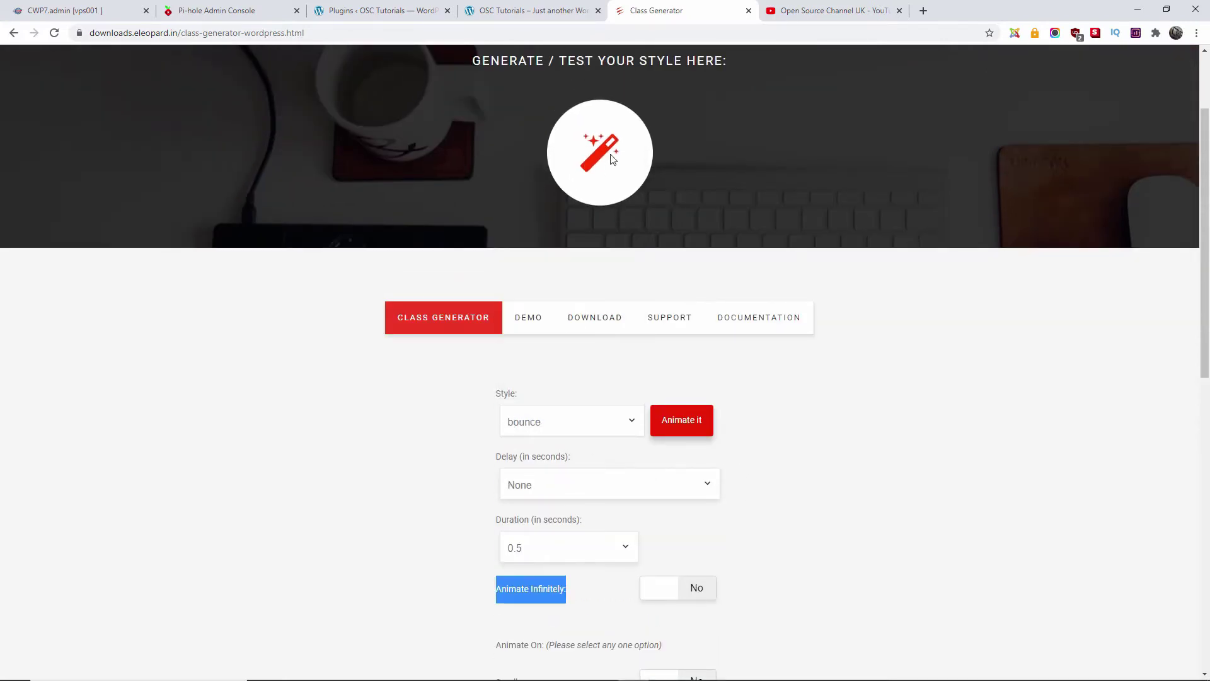
click(546, 421)
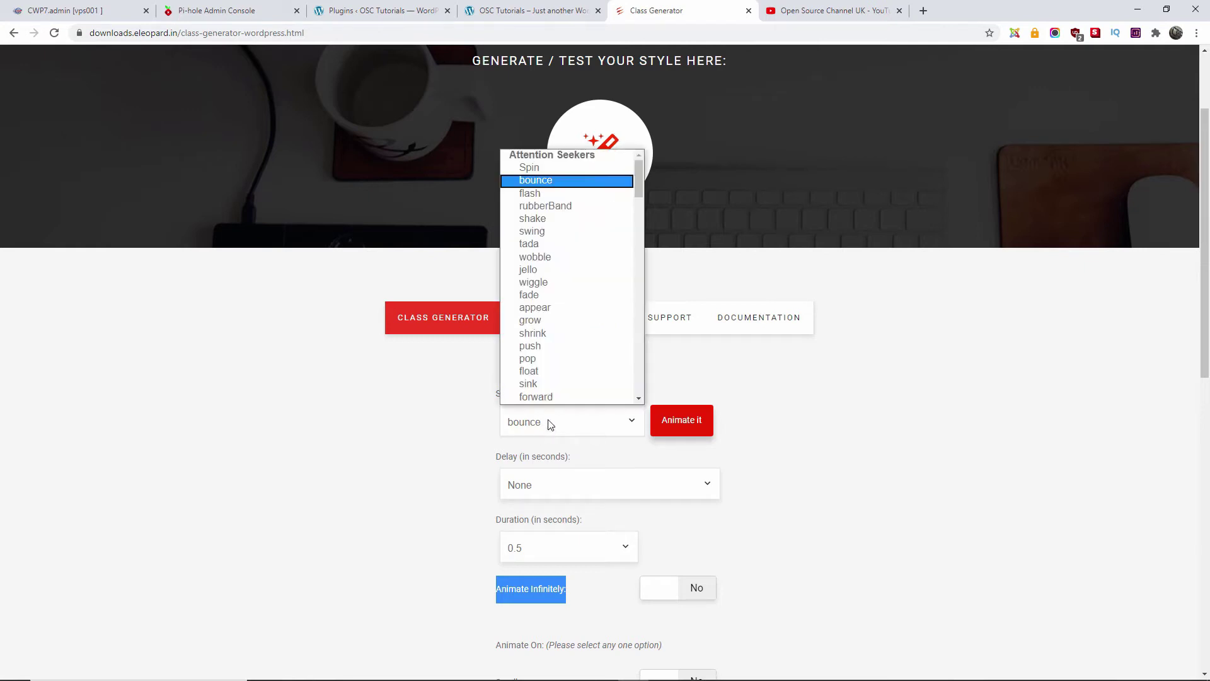
click(537, 169)
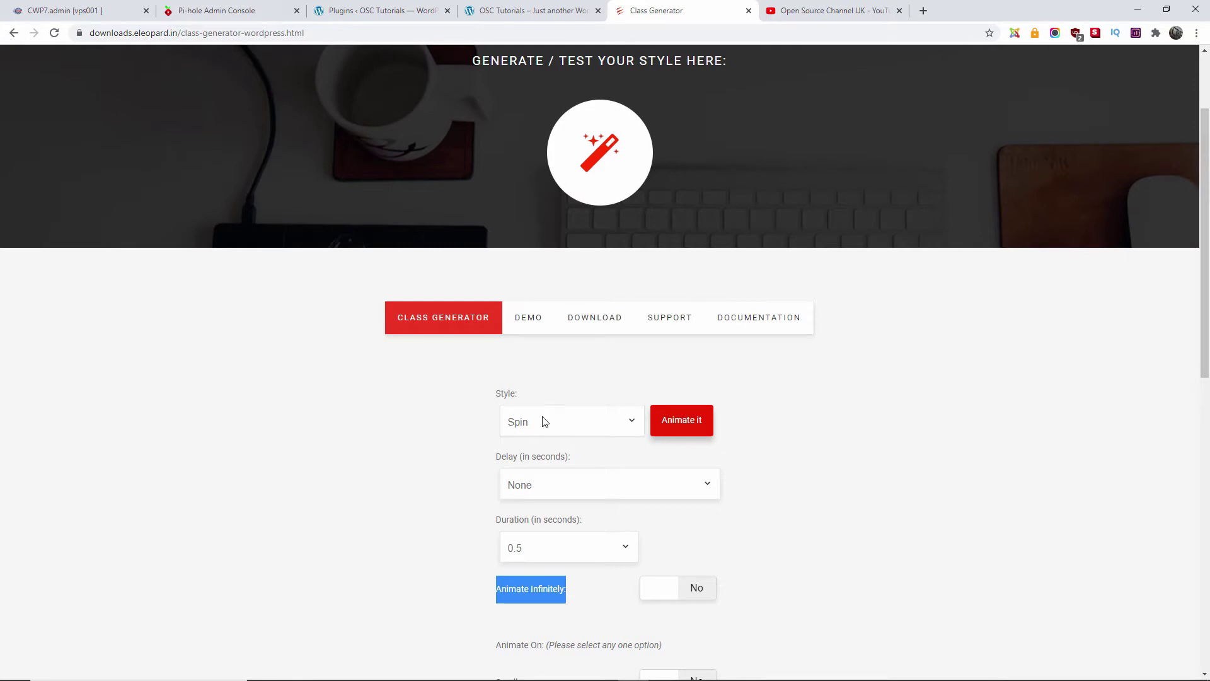
Step: Enable infinite animation for the Spin style and set the animation to trigger on hover
click(656, 590)
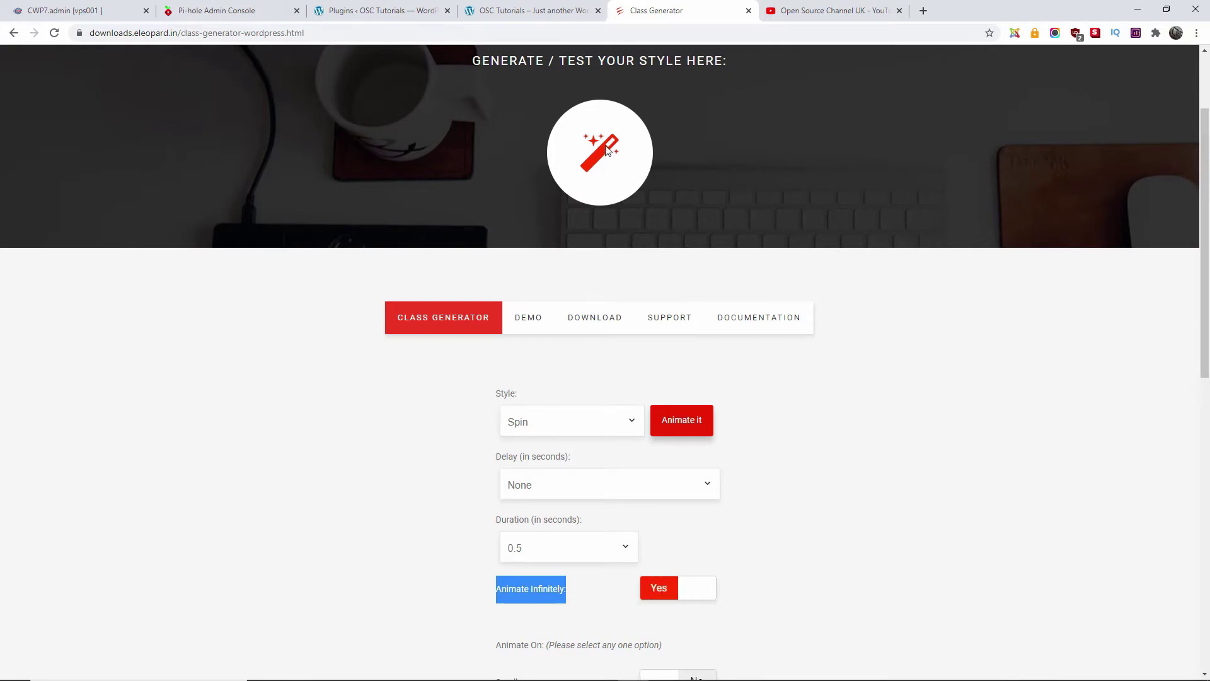
scroll(639, 489, down, 4)
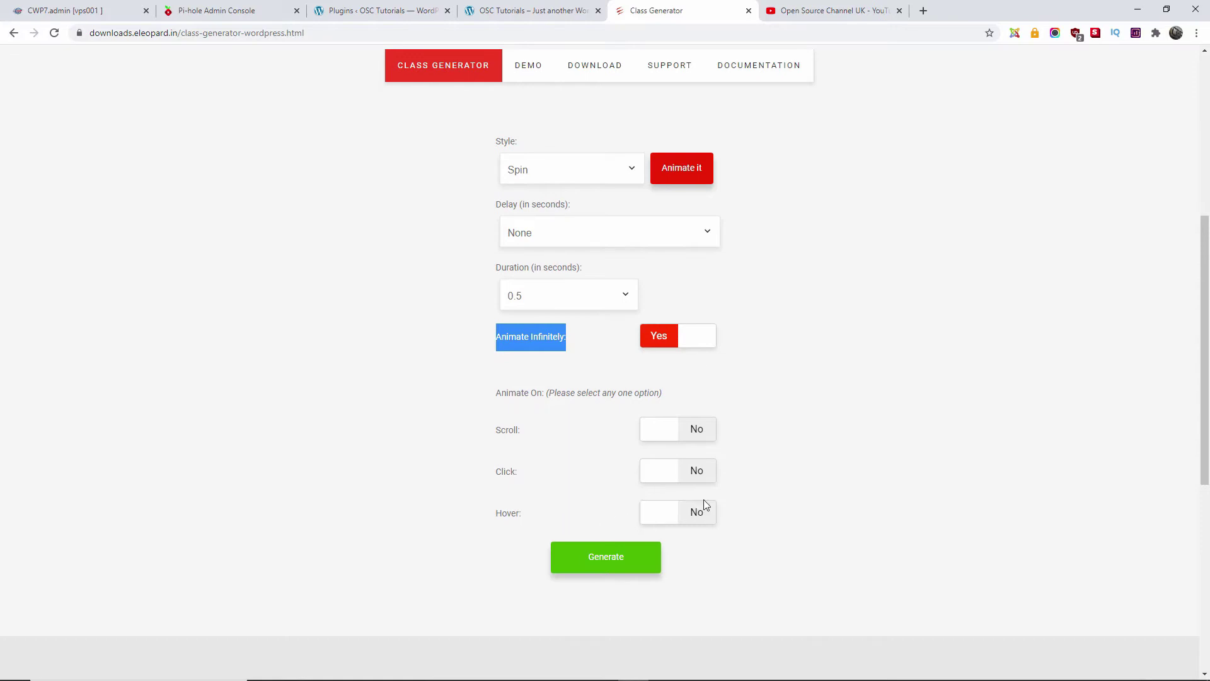
click(691, 514)
scroll(756, 454, up, 5)
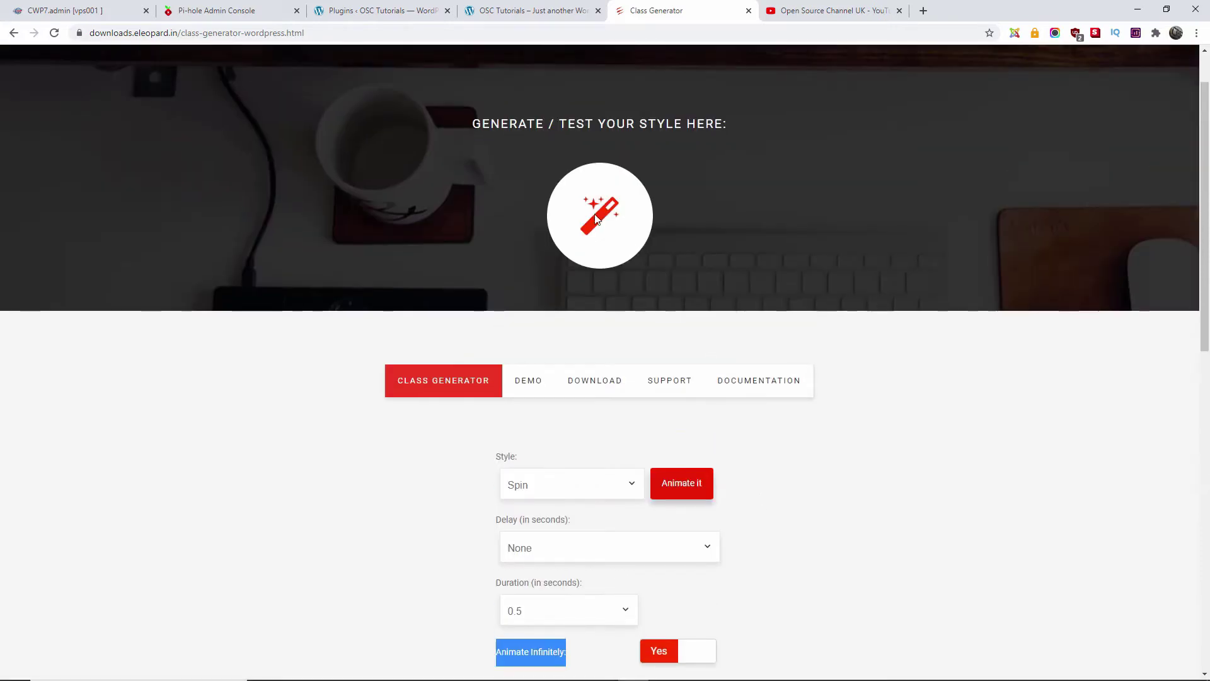
scroll(588, 223, down, 6)
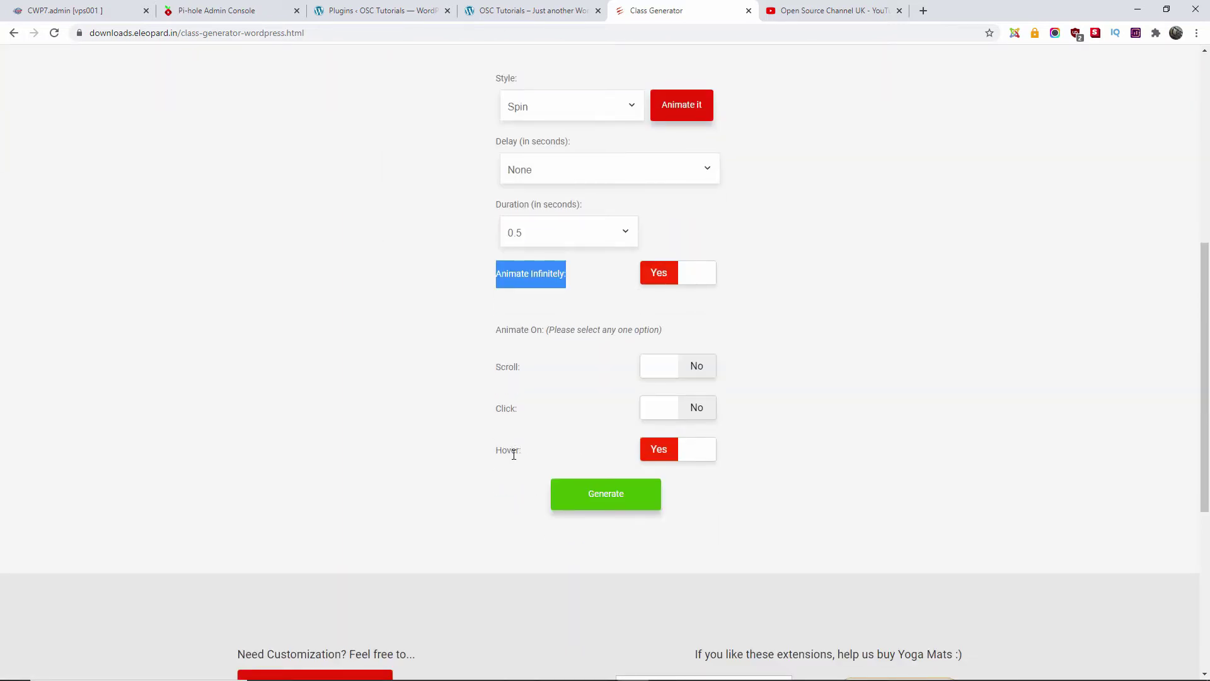
Step: Turn off infinite animation and preview the pop style on the sample icon
scroll(742, 406, up, 1)
click(661, 342)
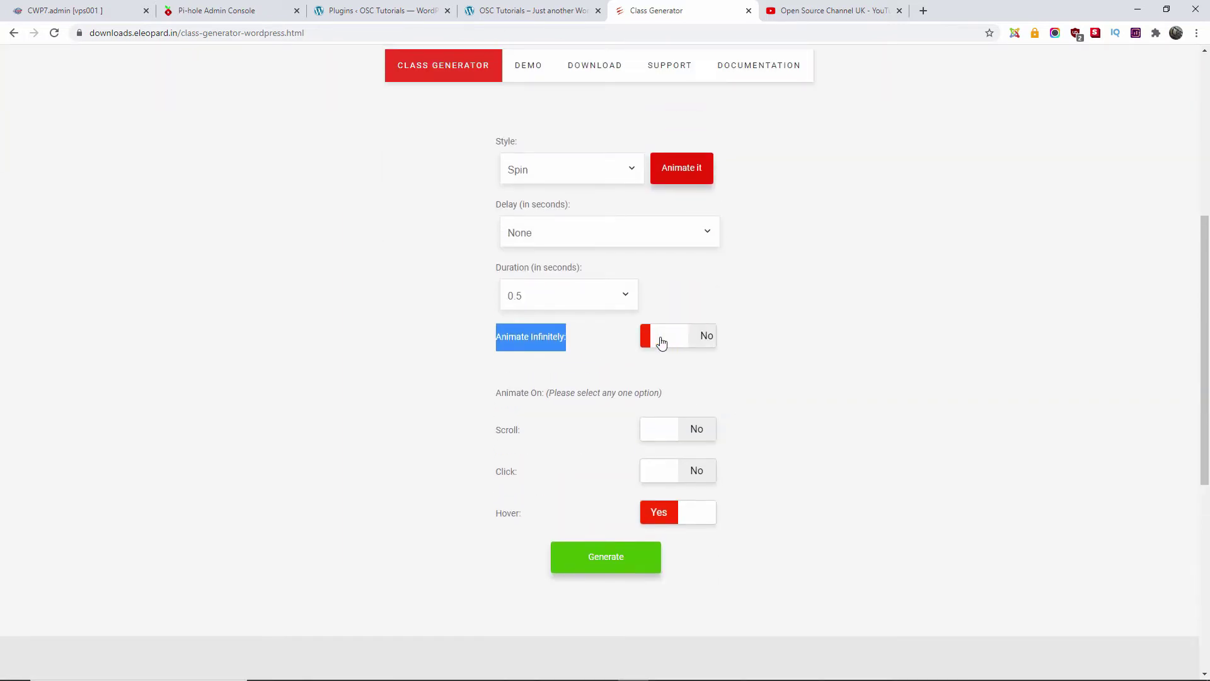
scroll(793, 372, up, 2)
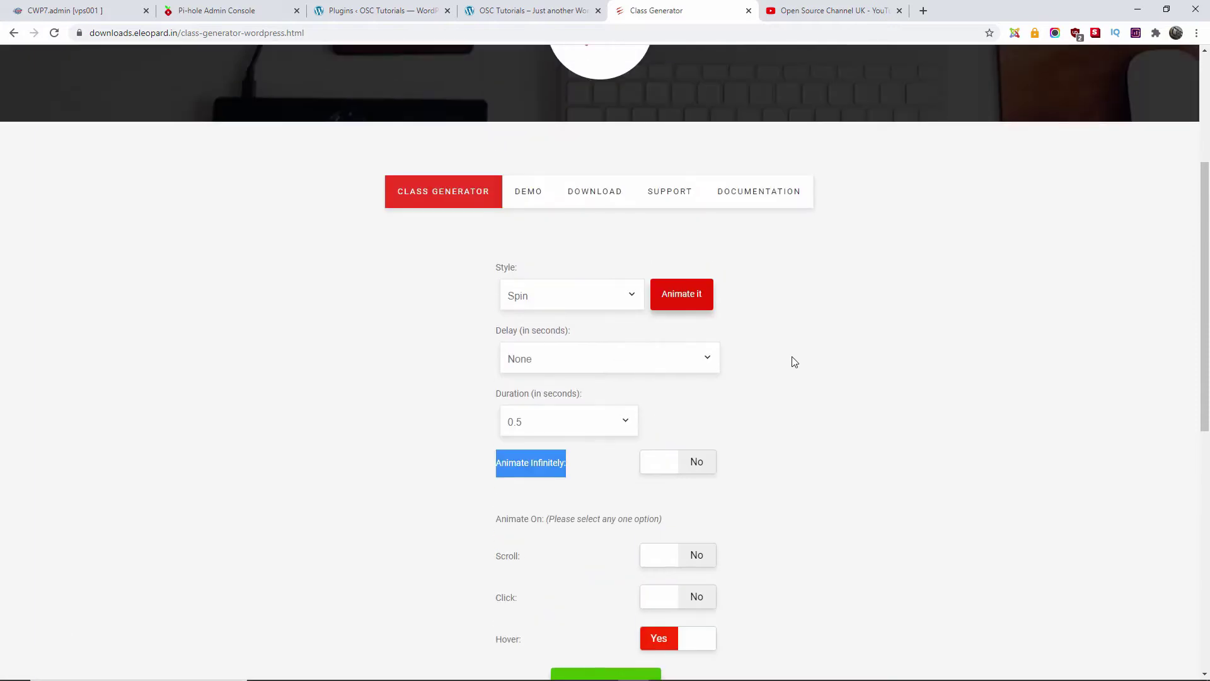
scroll(773, 288, up, 2)
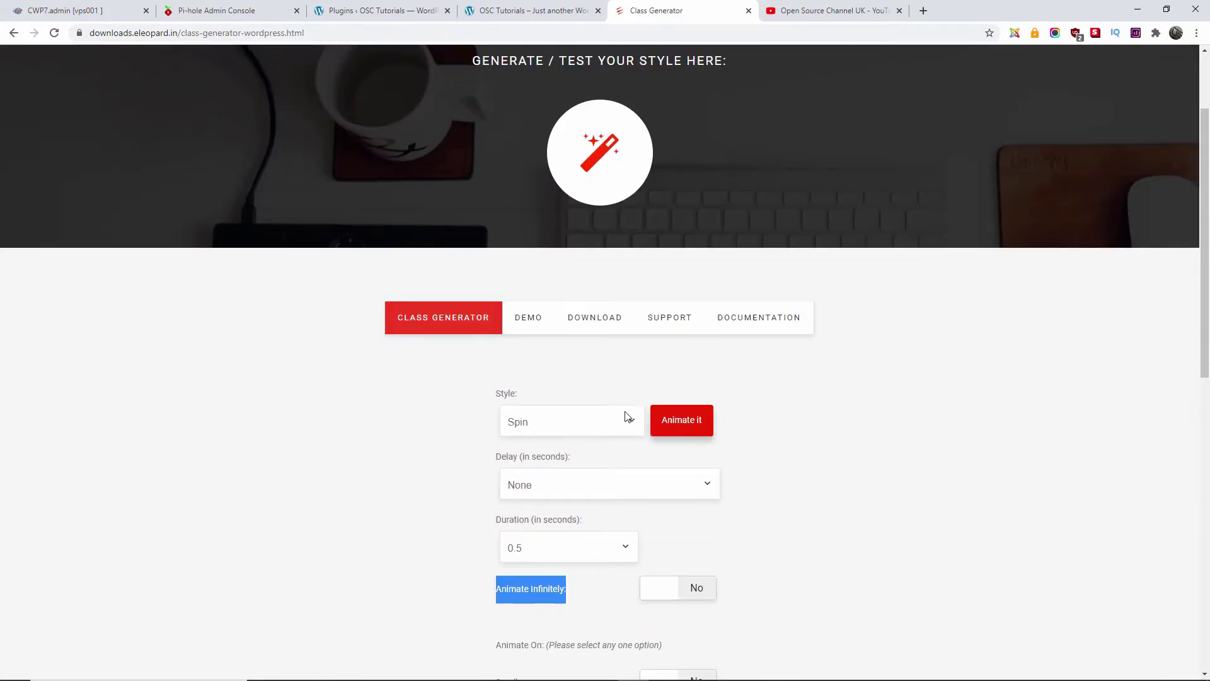
click(611, 421)
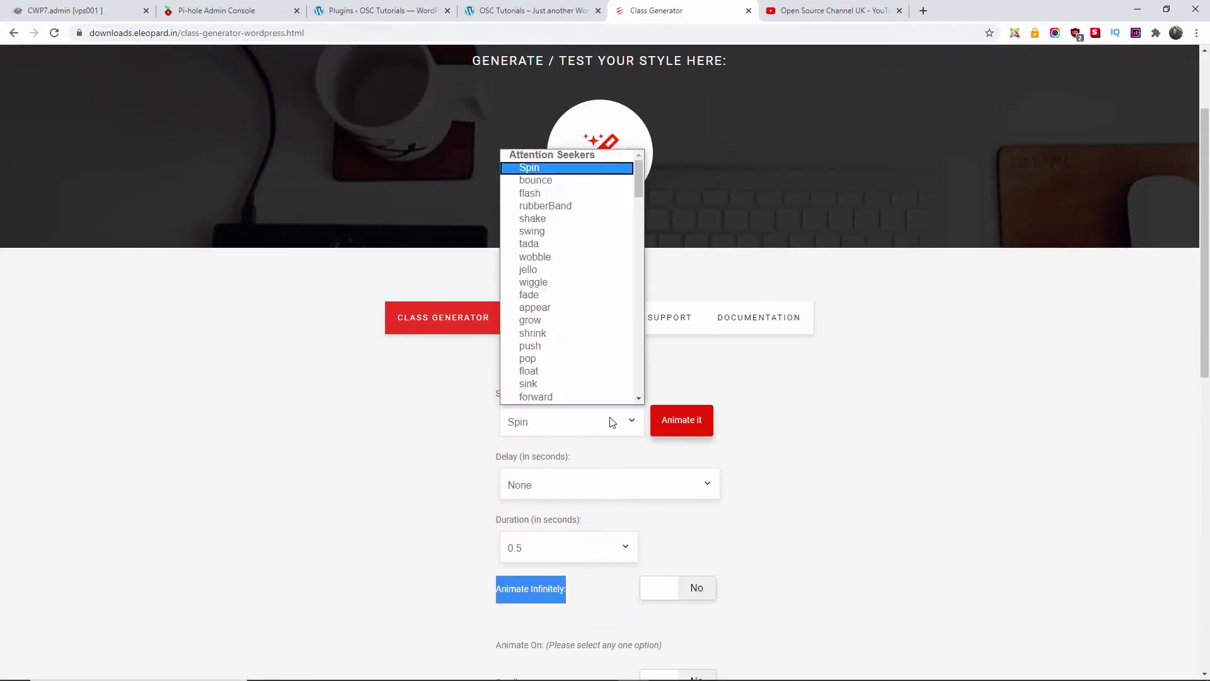
click(560, 358)
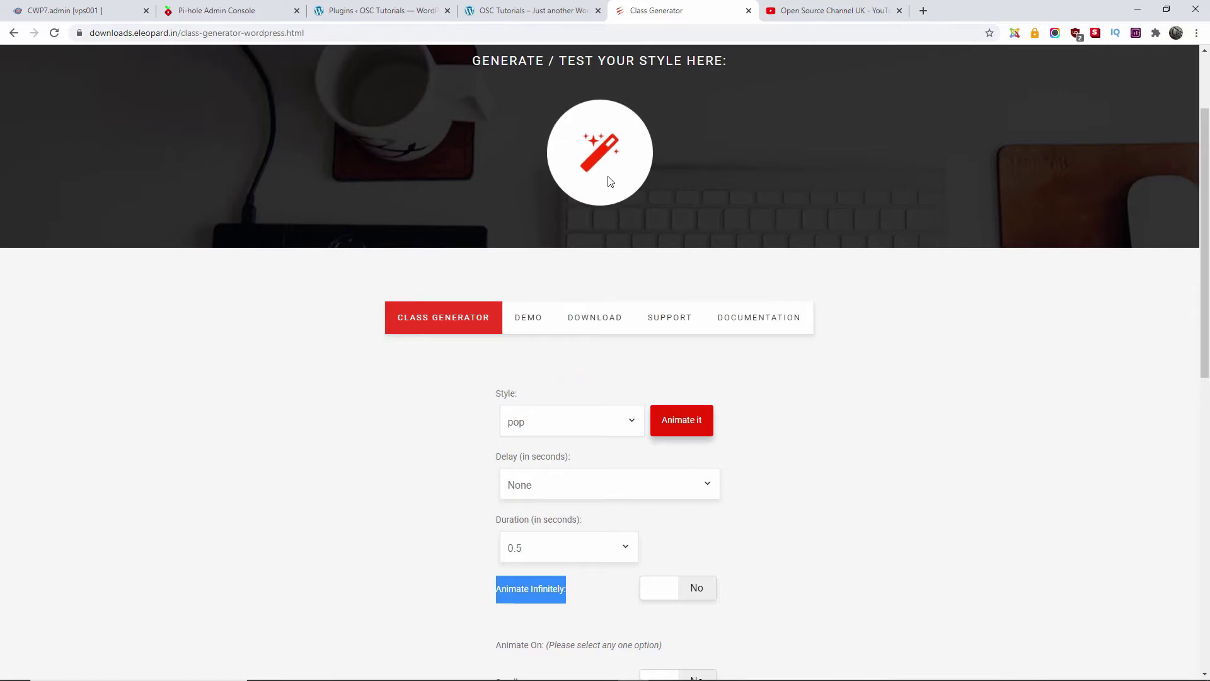
Step: Preview the sink style and set the animation style to bounceIn from the Bouncing Entrances group
click(574, 427)
scroll(570, 388, down, 1)
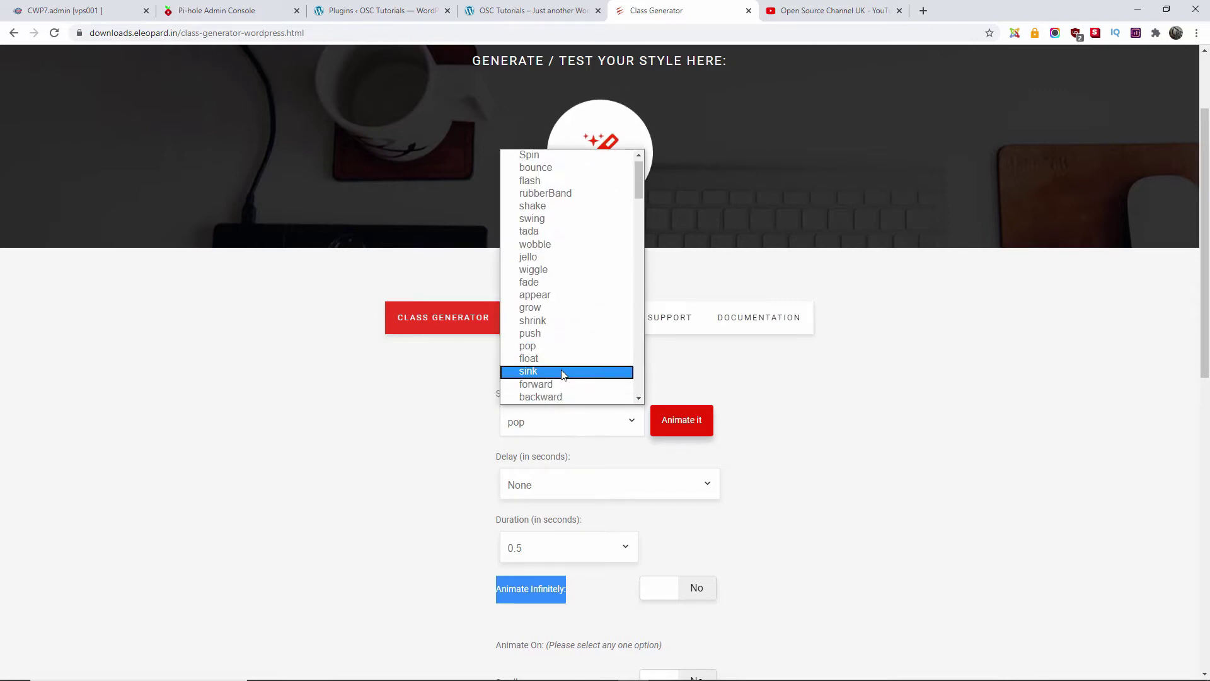
click(561, 370)
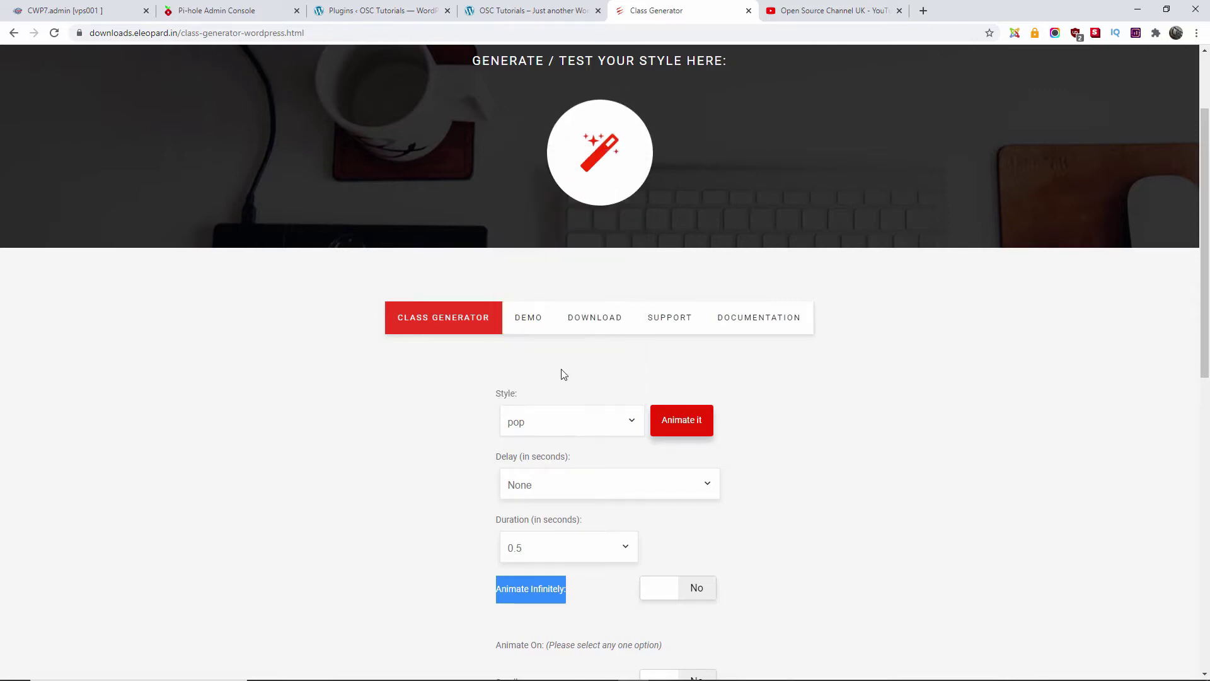
click(551, 422)
scroll(565, 391, down, 5)
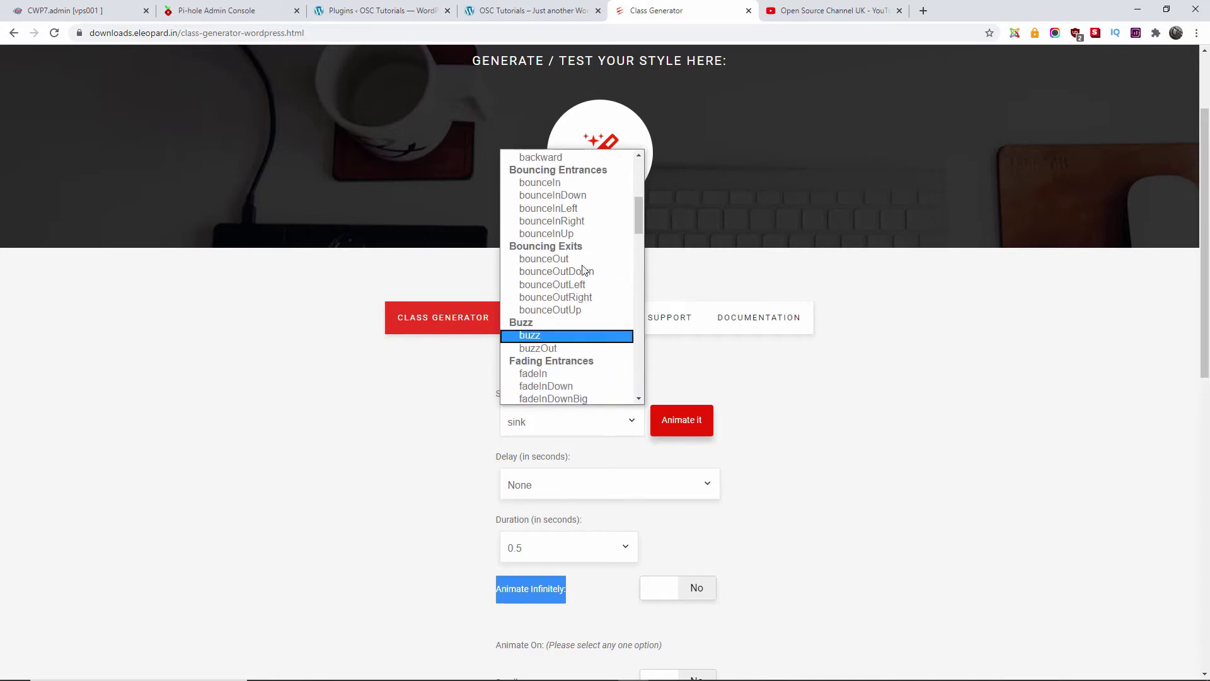
click(586, 183)
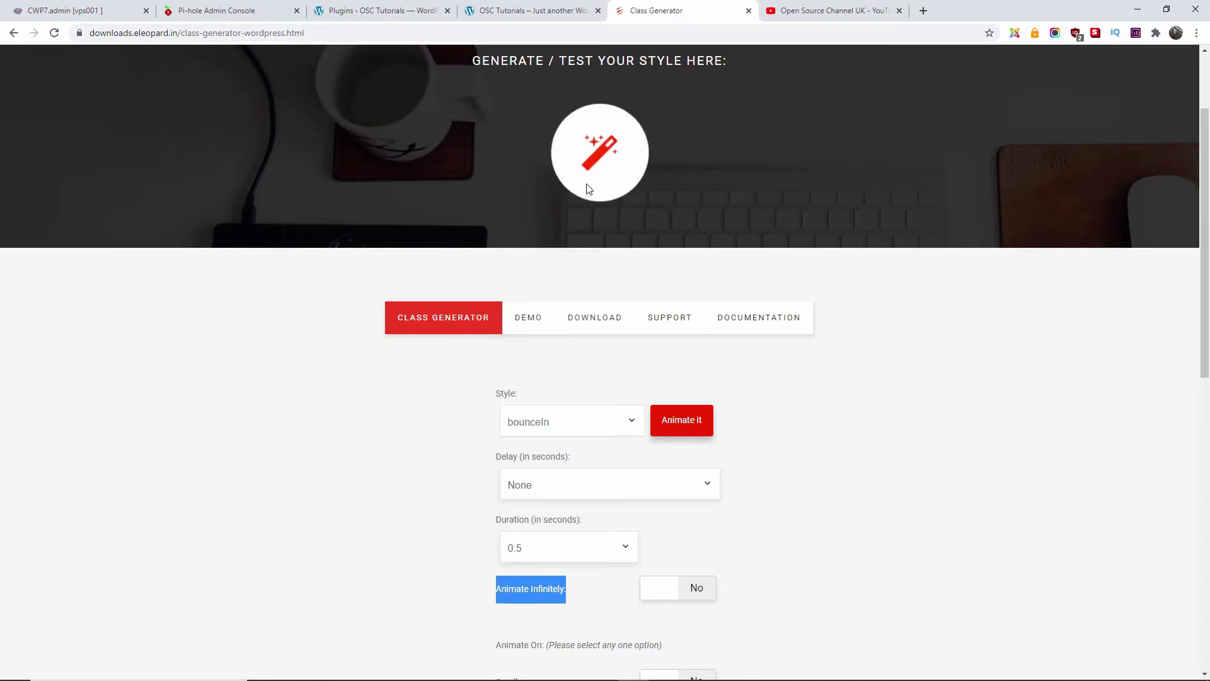
Step: Play the bounceIn animation and generate its animation class with the hover trigger
scroll(857, 403, down, 4)
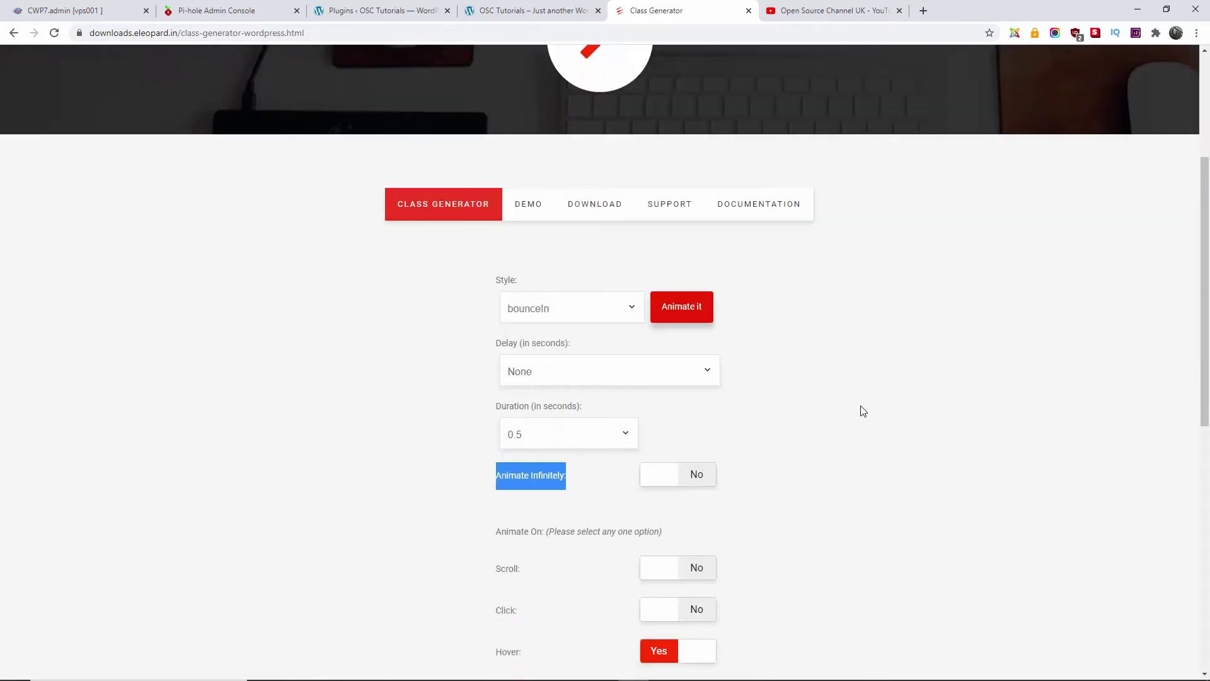
click(697, 166)
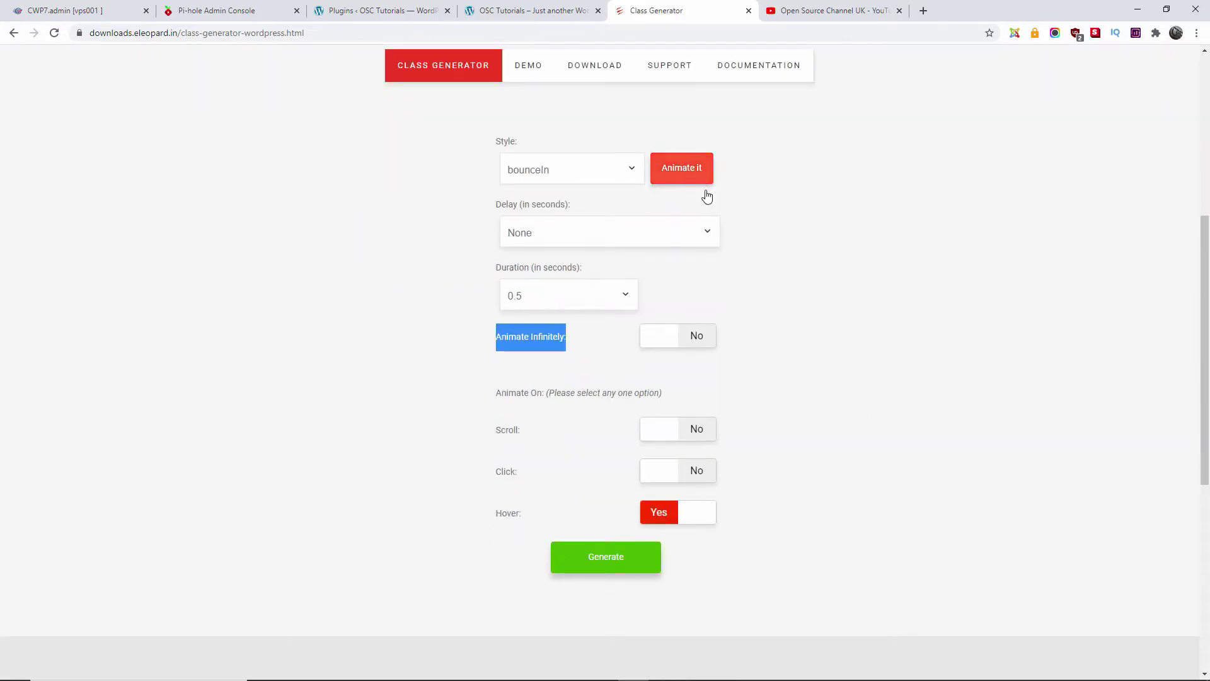
click(616, 561)
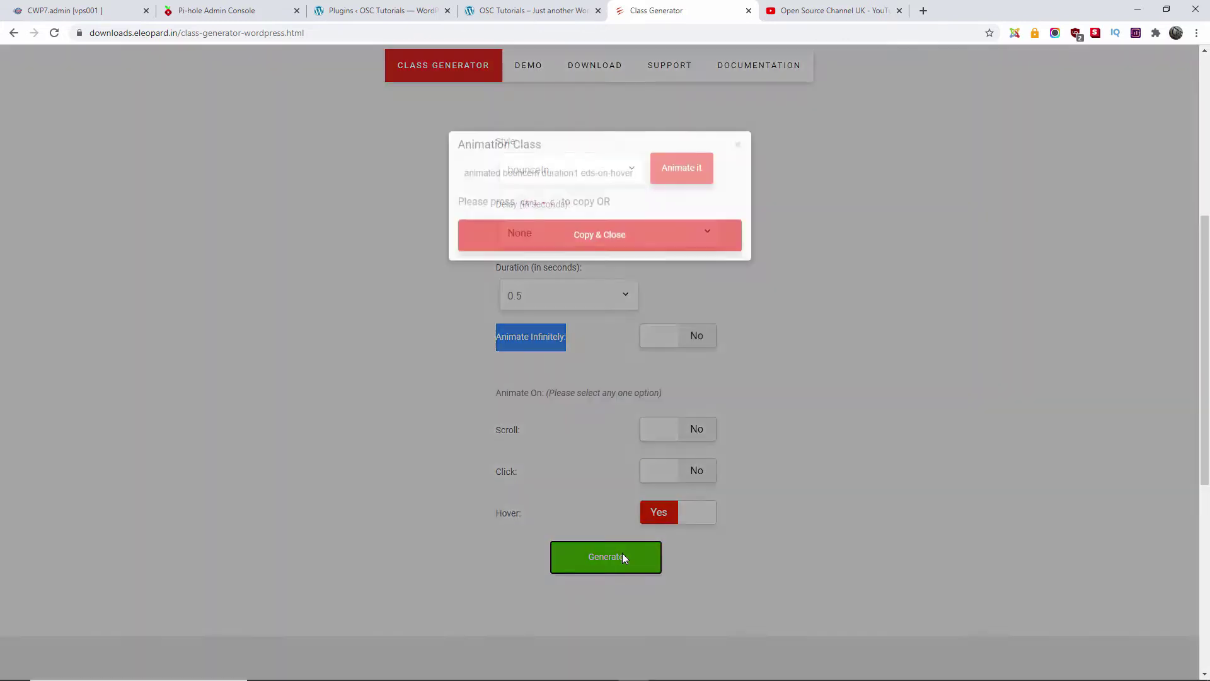
Step: Copy the full generated class text "animated bounceIn duration1 eds-on-hover" from the Animation Class dialog
click(468, 172)
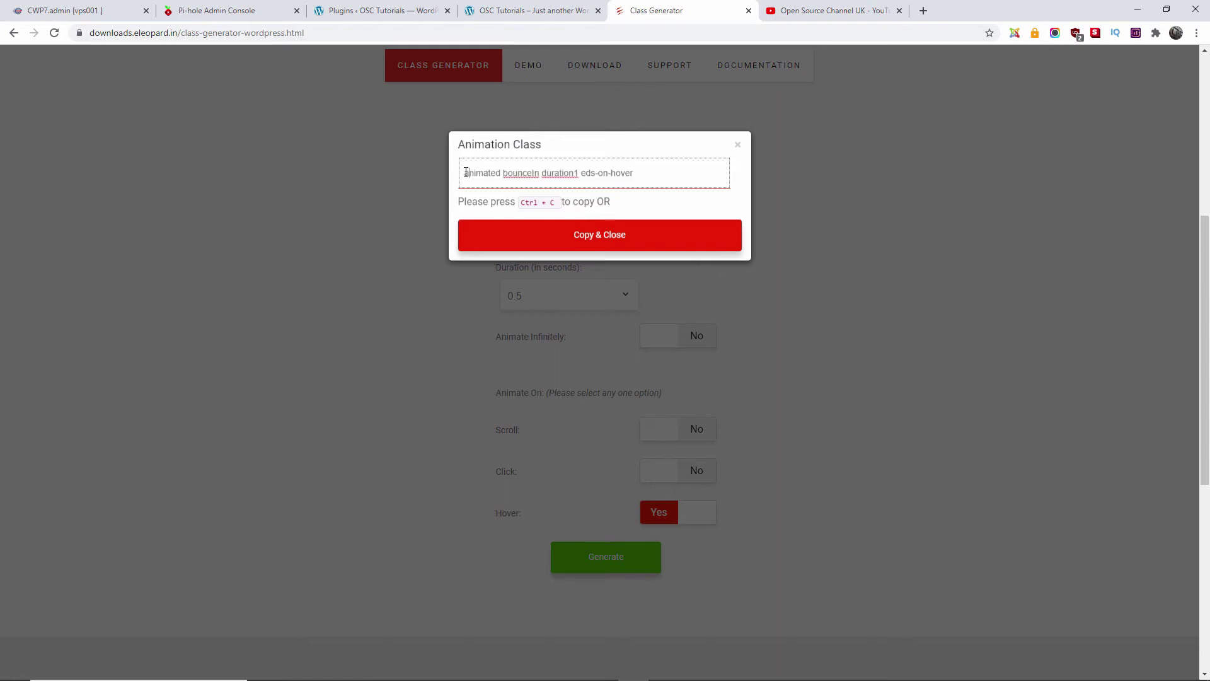
drag(460, 174, 653, 181)
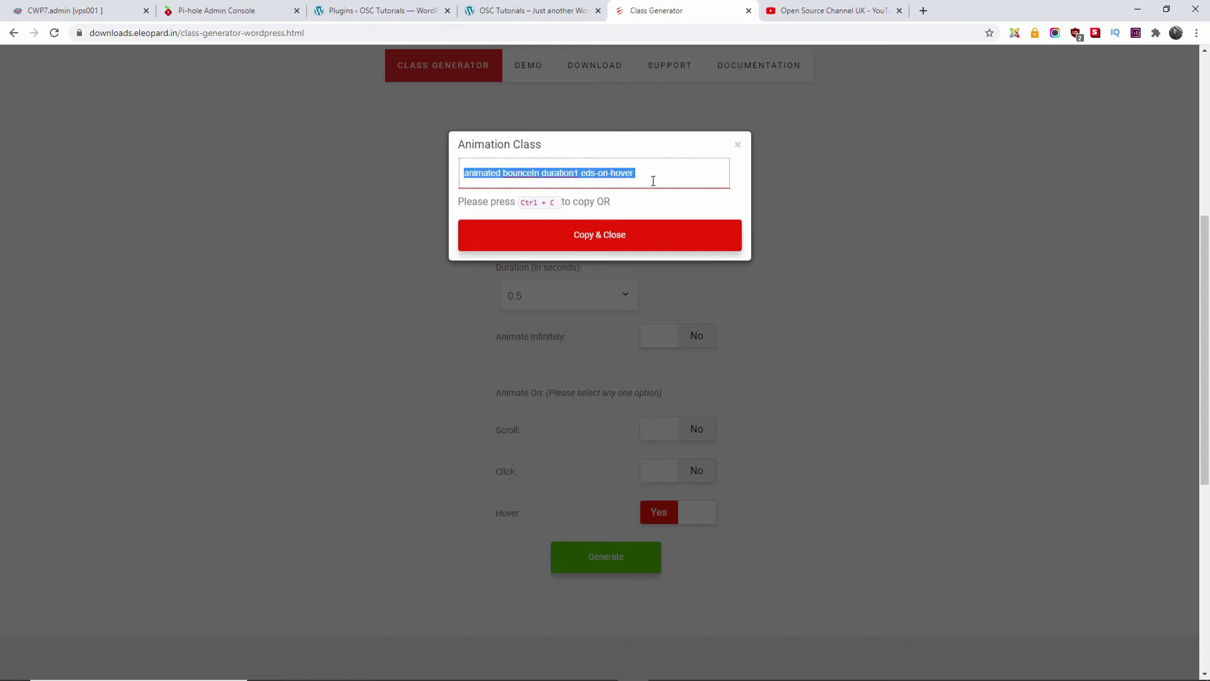
click(616, 174)
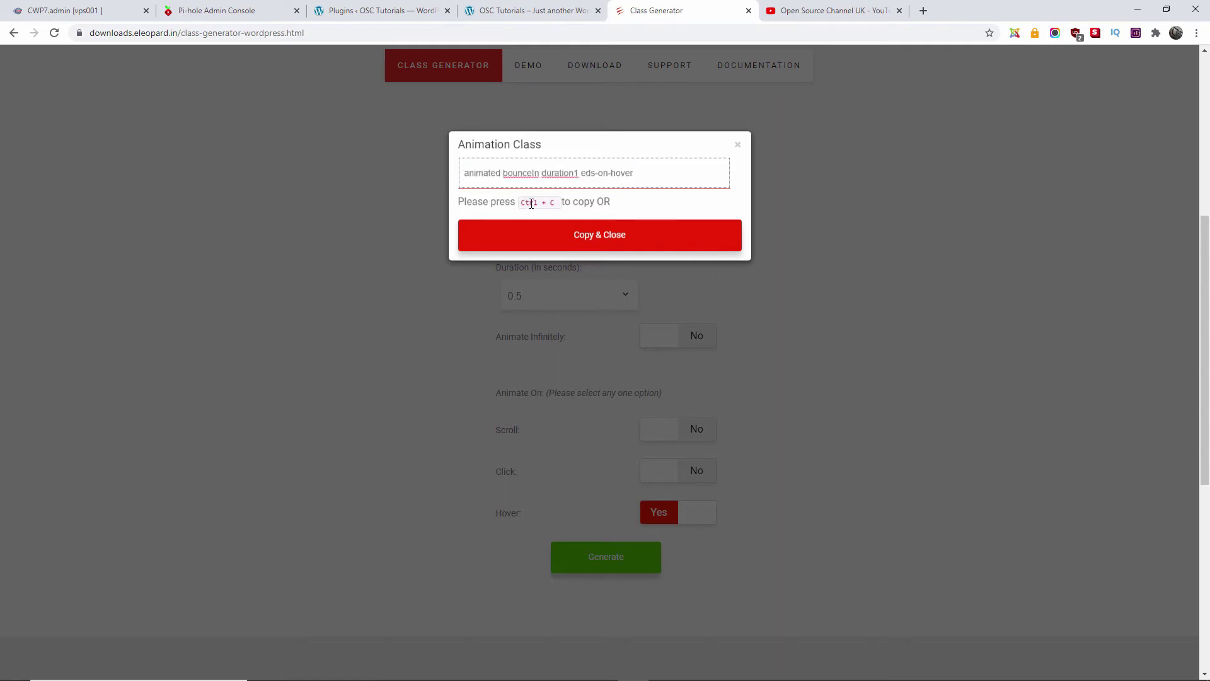
drag(466, 174, 639, 177)
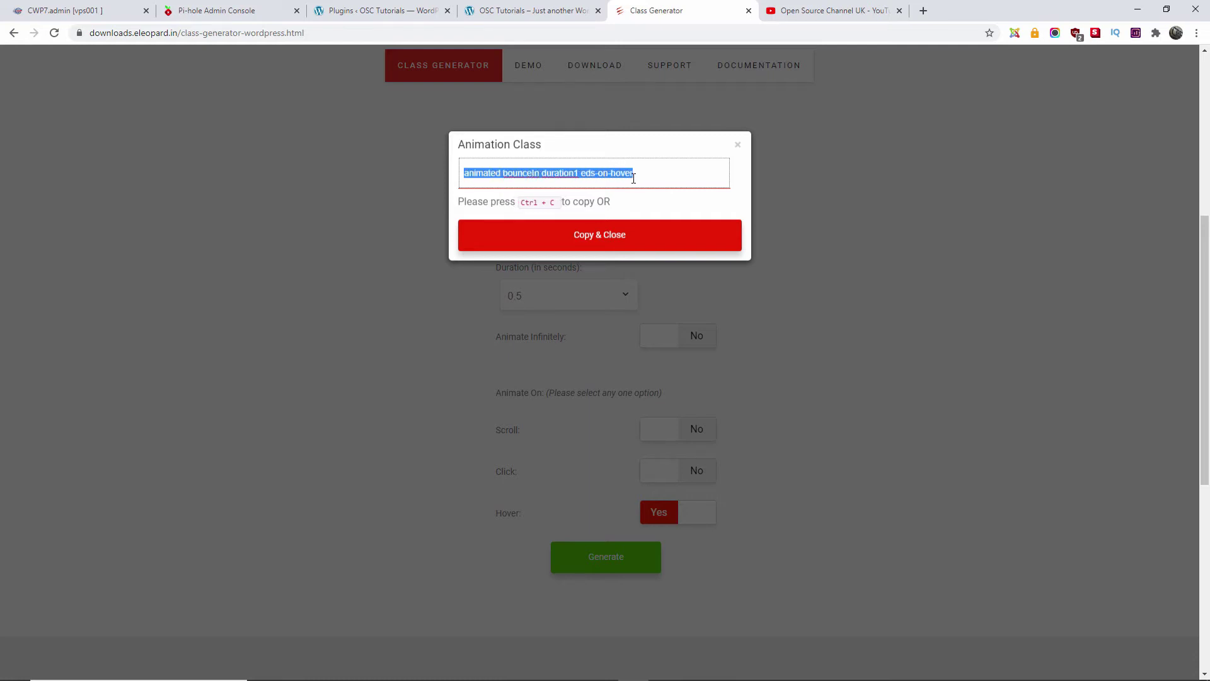
right_click(621, 175)
click(697, 220)
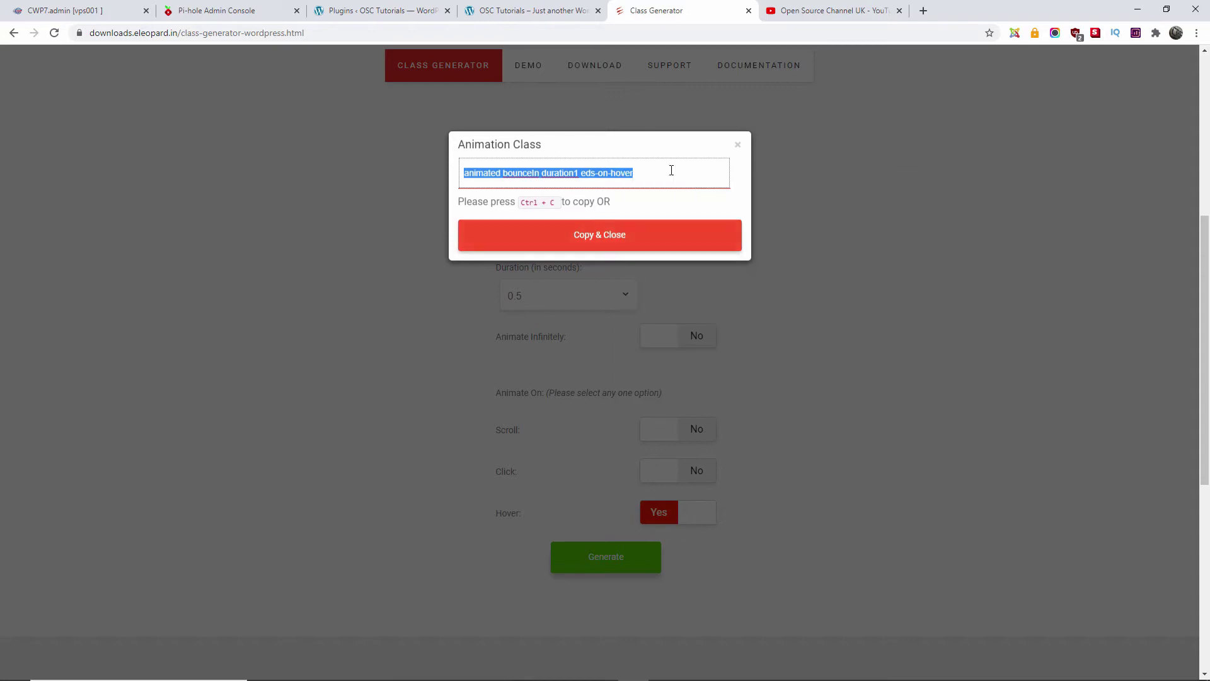
Step: Check the navigation menu on the OSC Tutorials homepage and open the menu editor in the WordPress admin
click(533, 10)
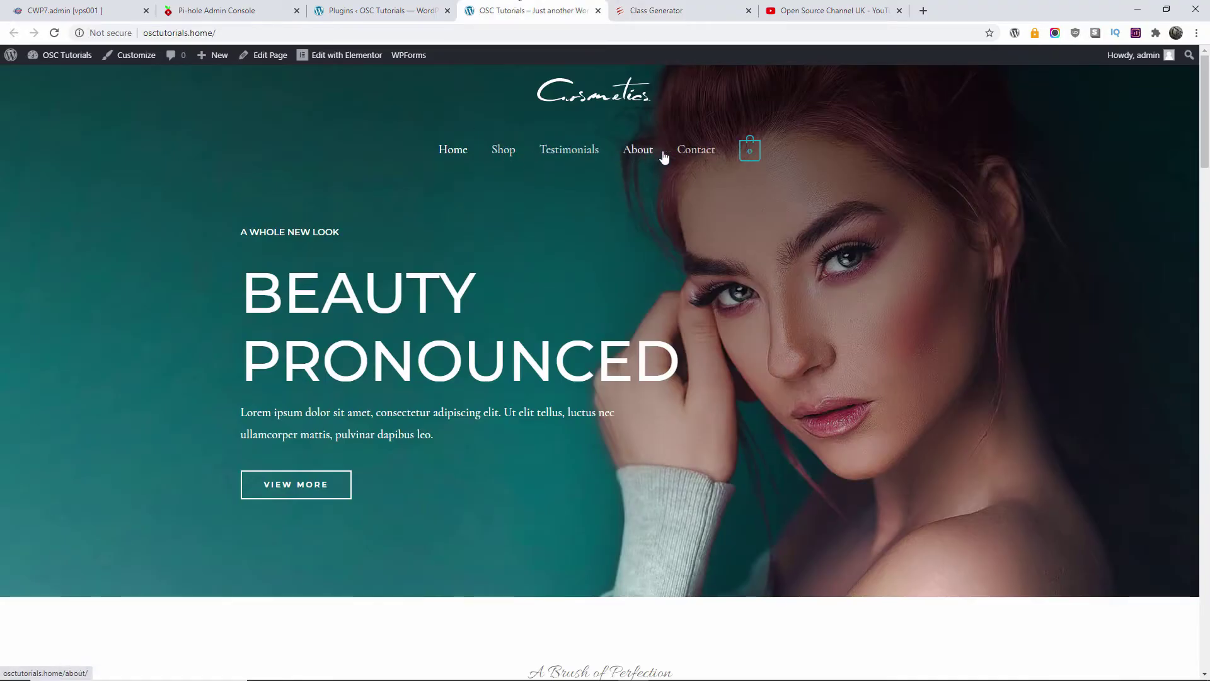
click(384, 8)
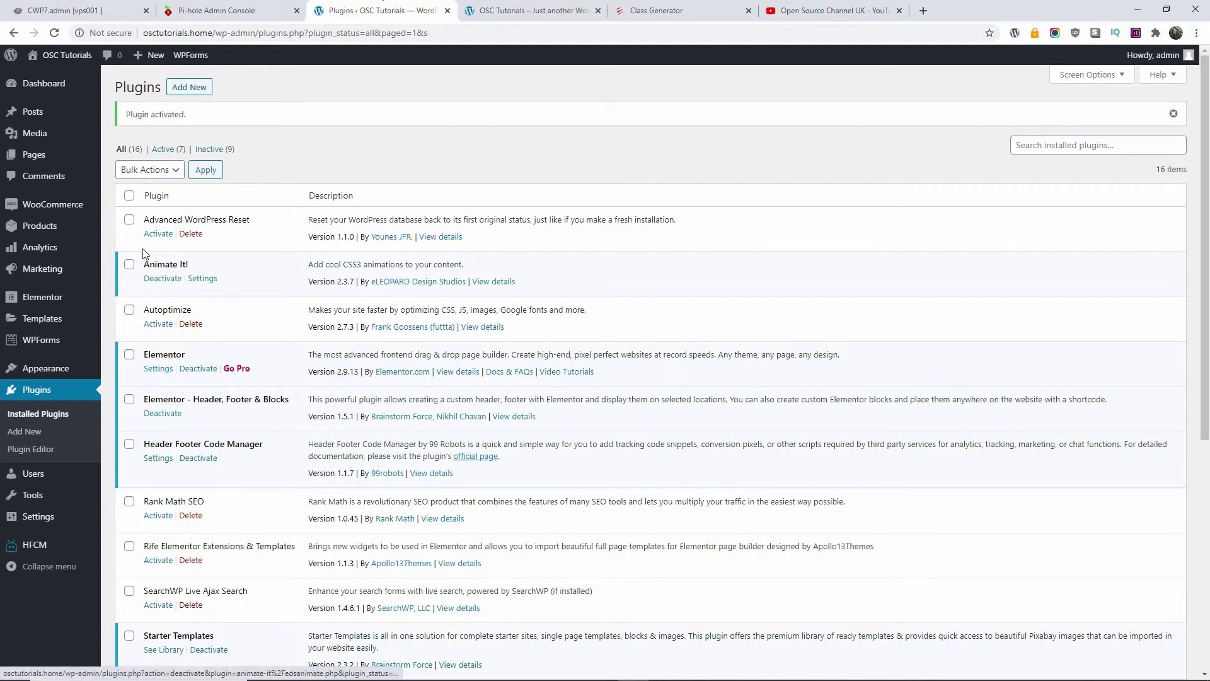
mouse_move(63, 375)
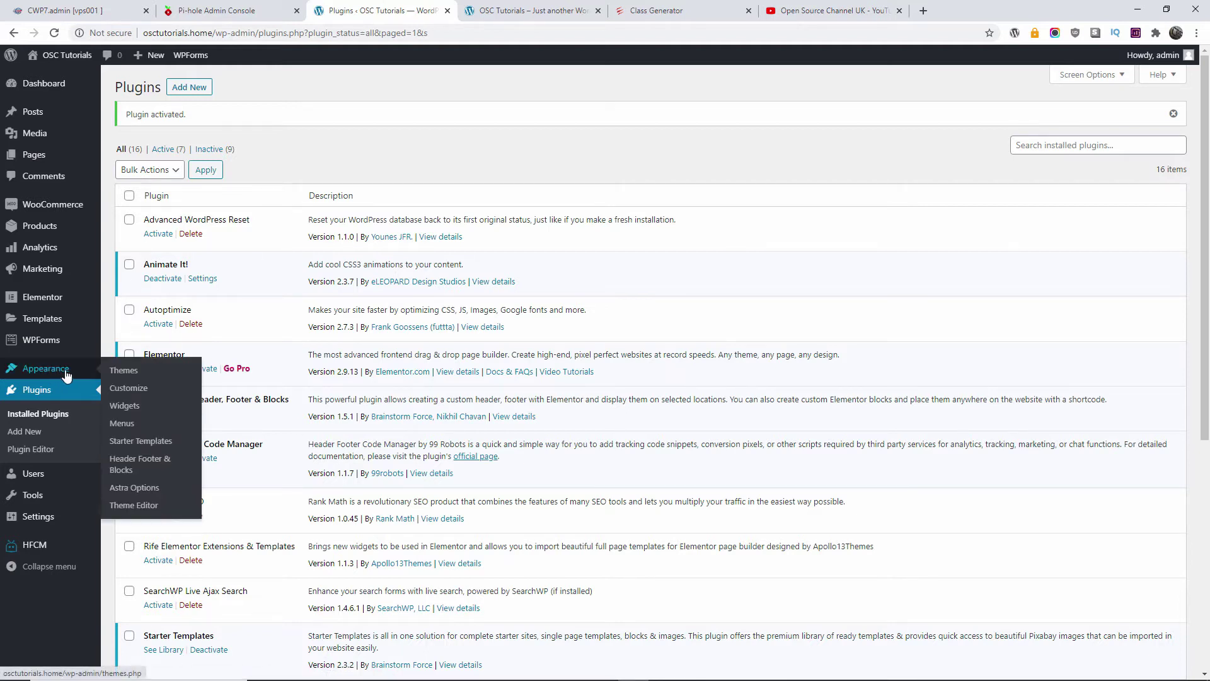
click(127, 429)
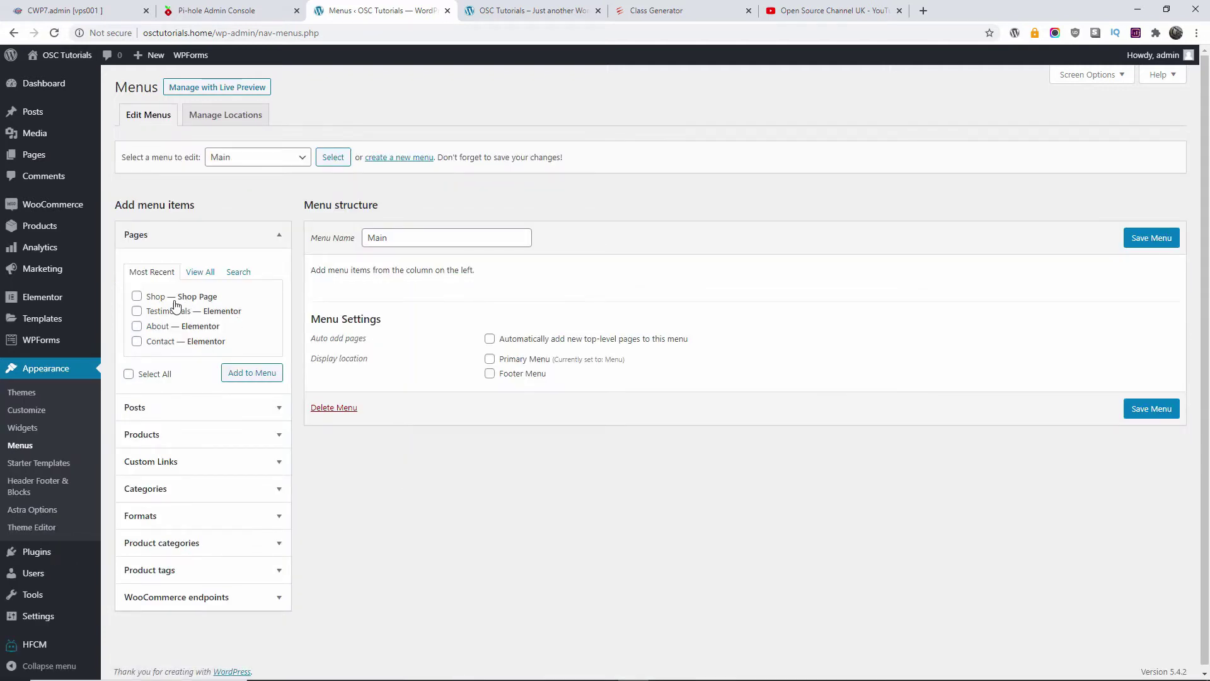
Step: Load the menu assigned as Primary Menu for editing and compare its items with the homepage navigation
click(303, 159)
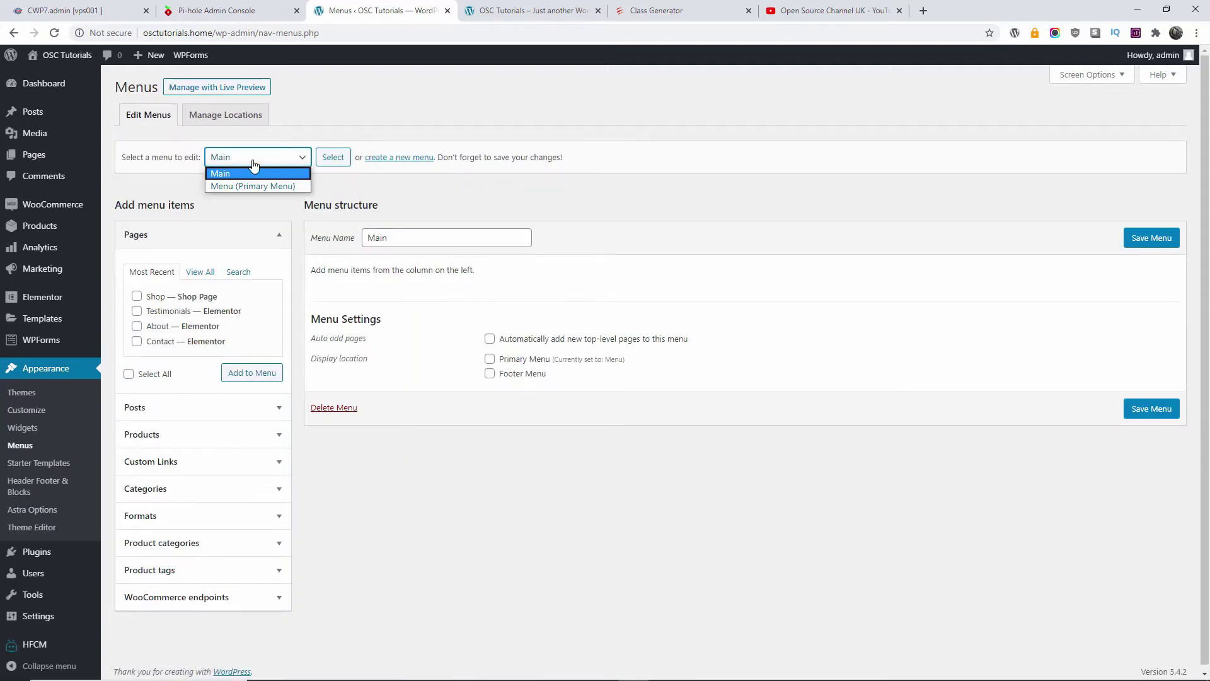
click(243, 186)
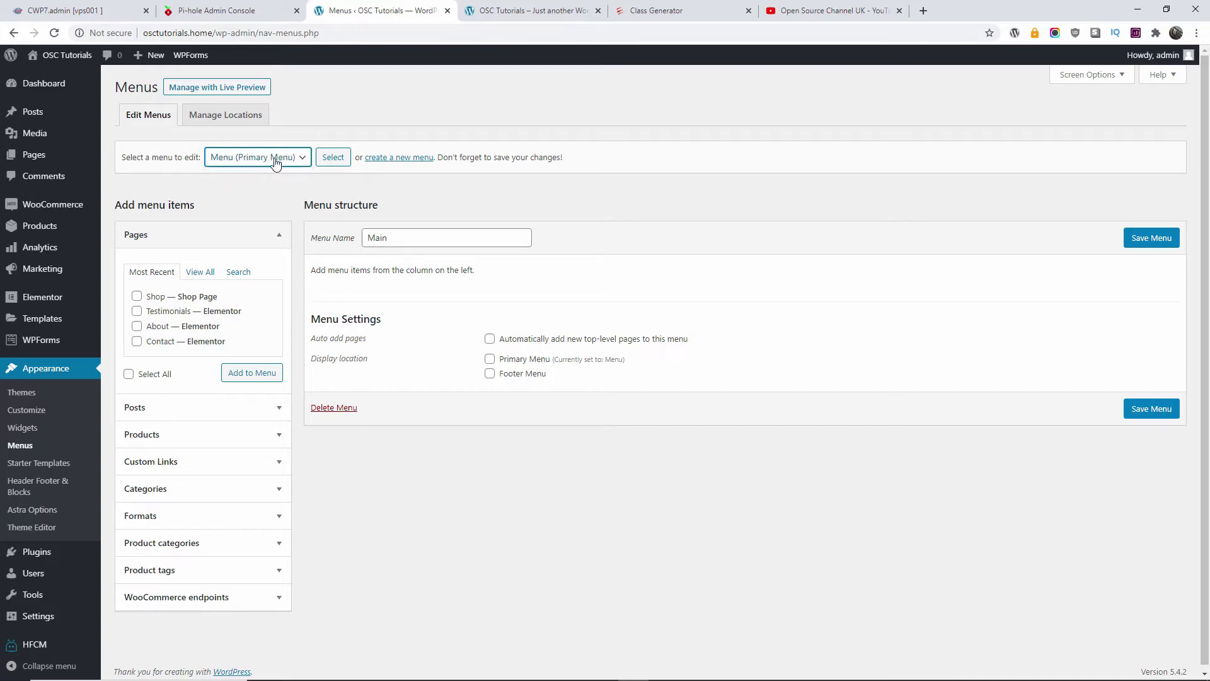
click(332, 158)
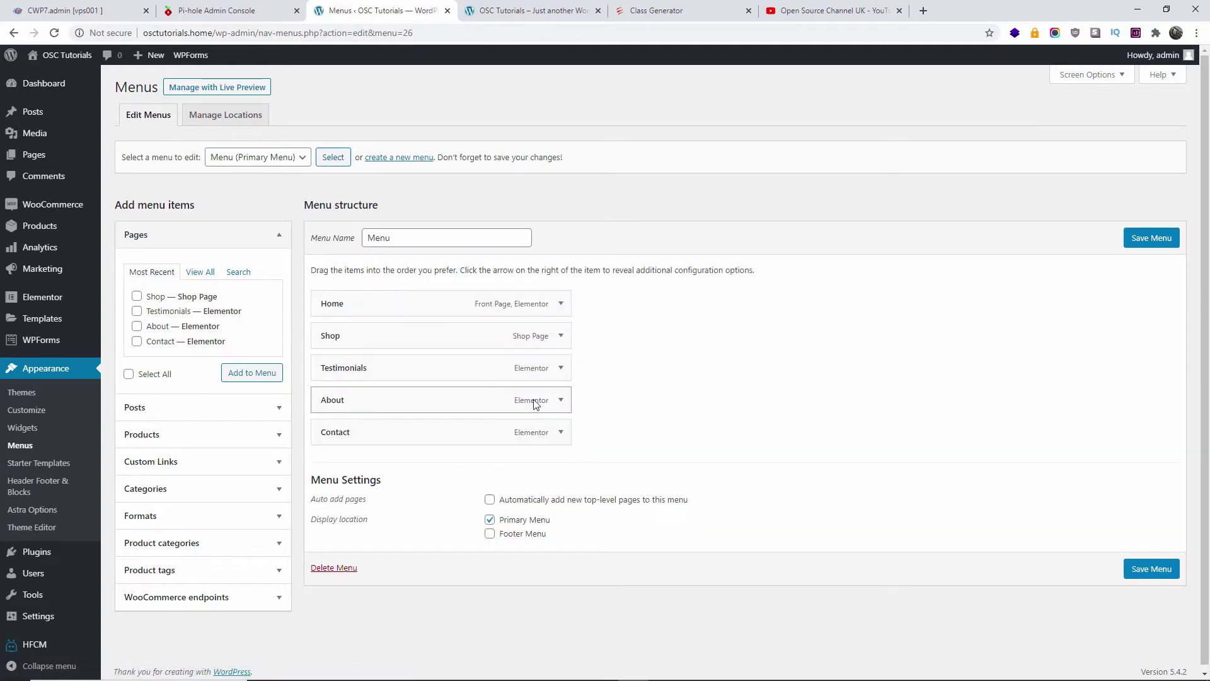
click(533, 7)
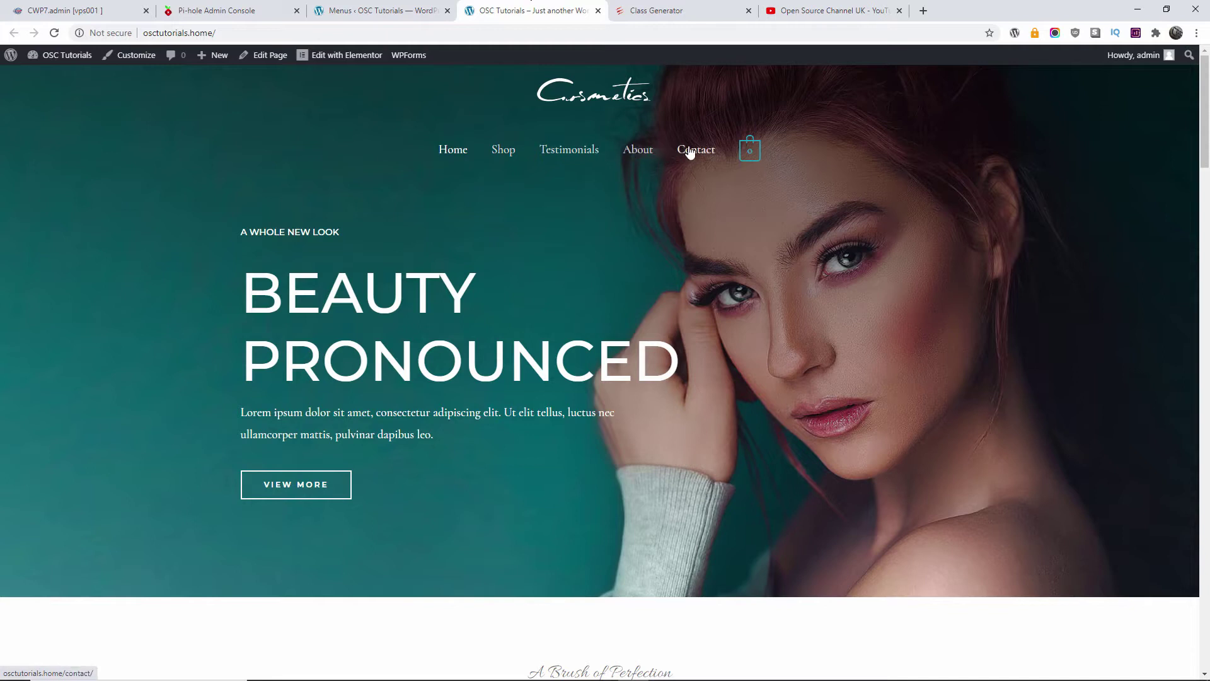
click(385, 11)
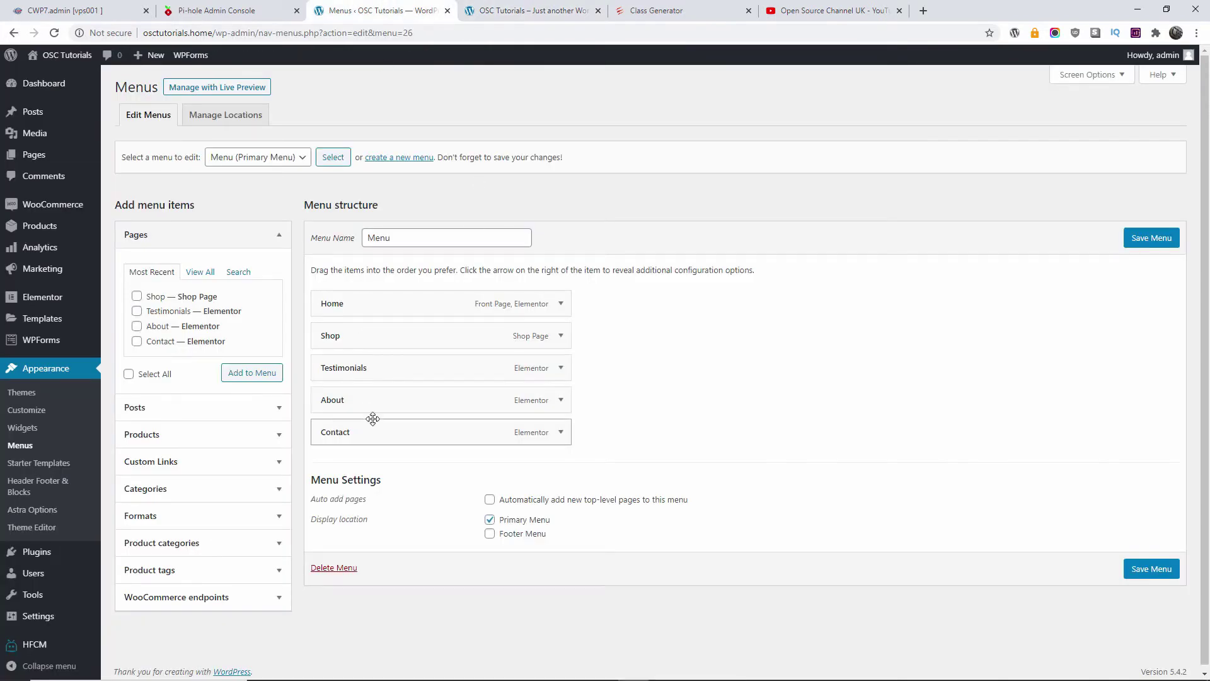
Step: Expand the Home menu item, review the generated class in the Class Generator, and return to Home's CSS Classes field
click(561, 305)
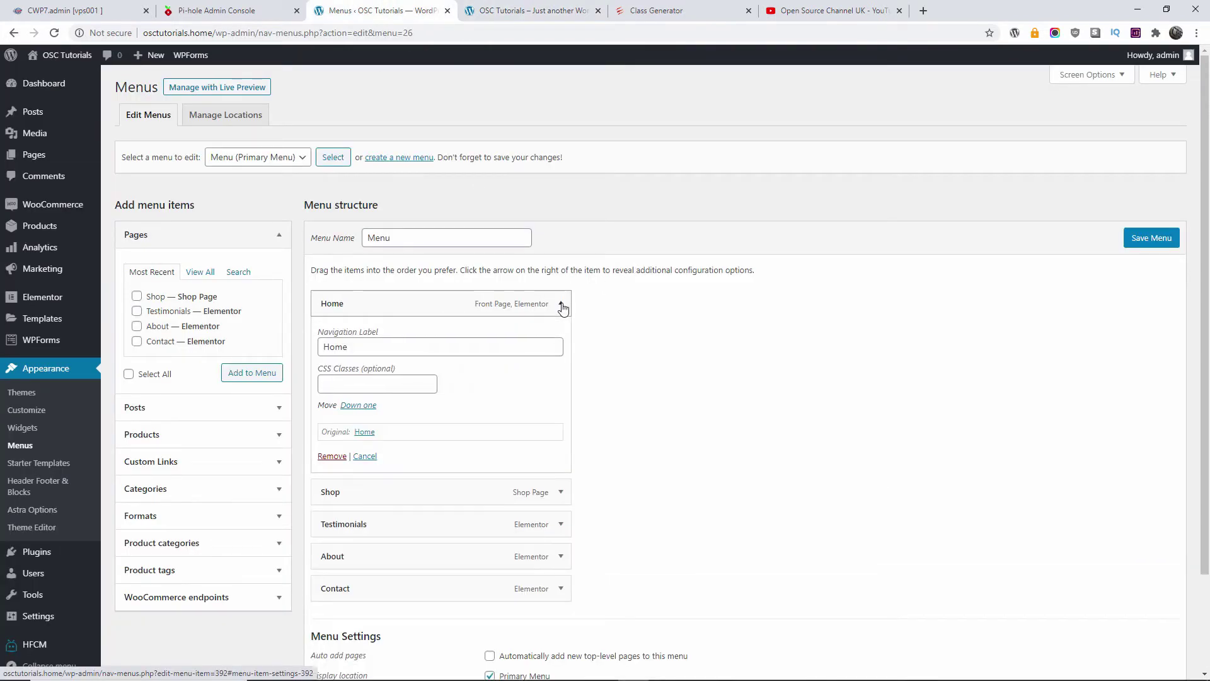
click(333, 383)
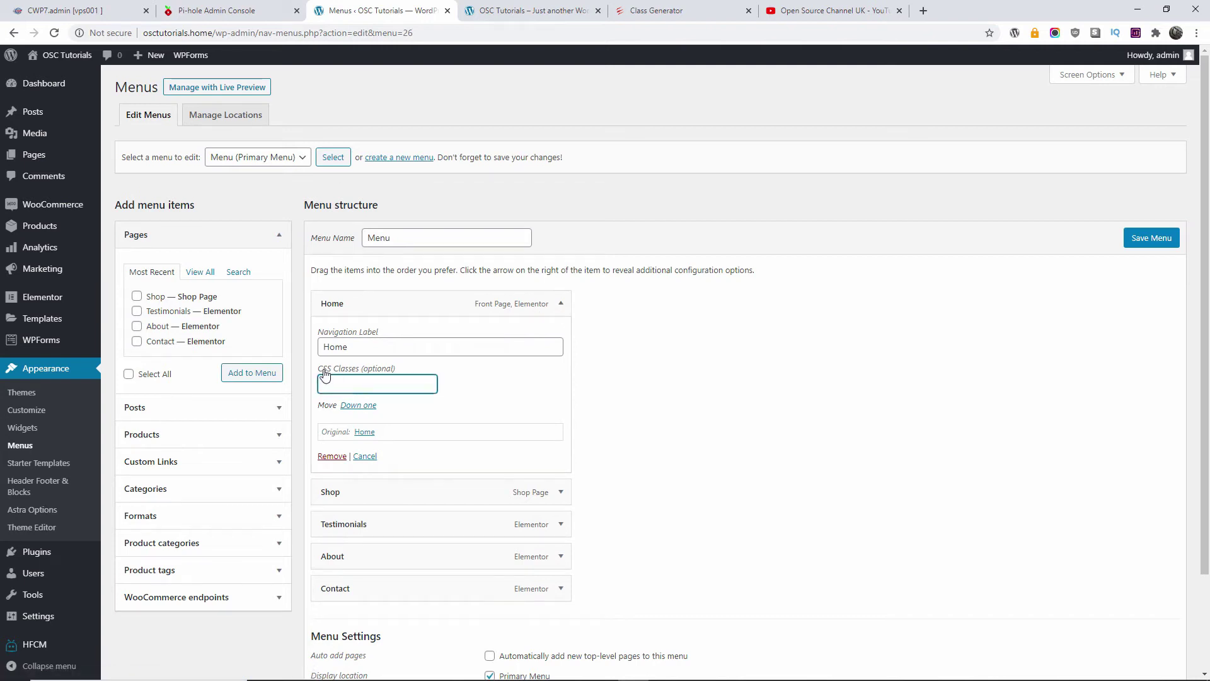
drag(316, 372, 398, 370)
click(668, 11)
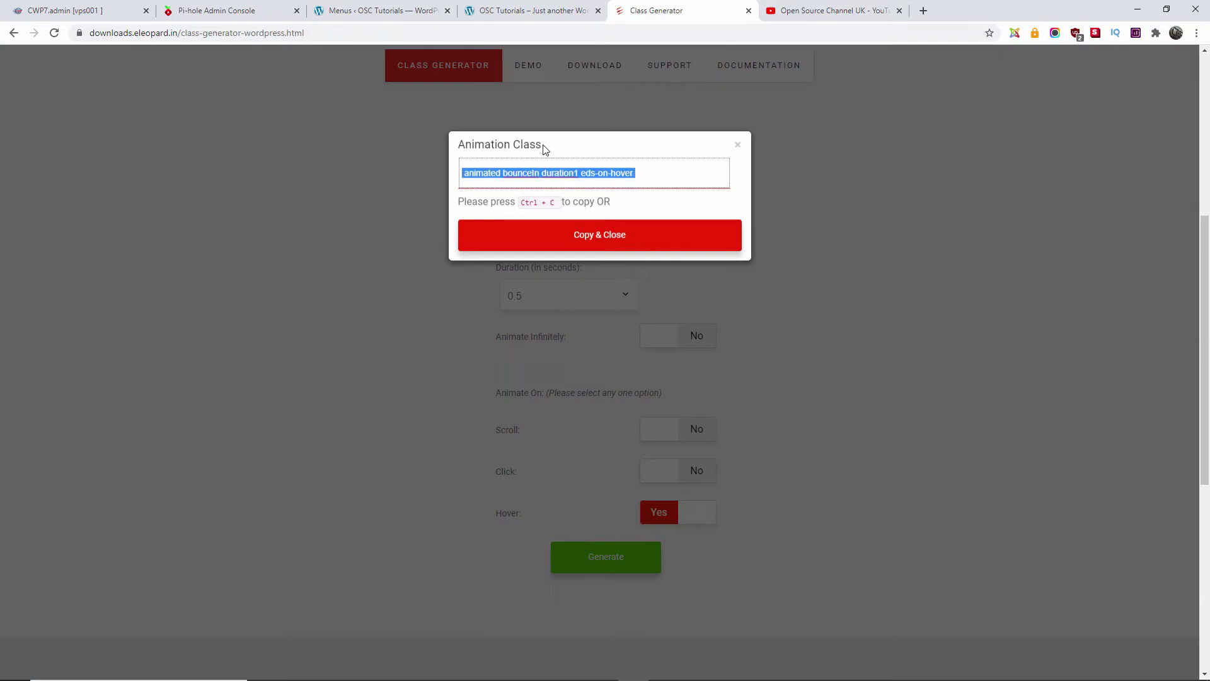
click(348, 5)
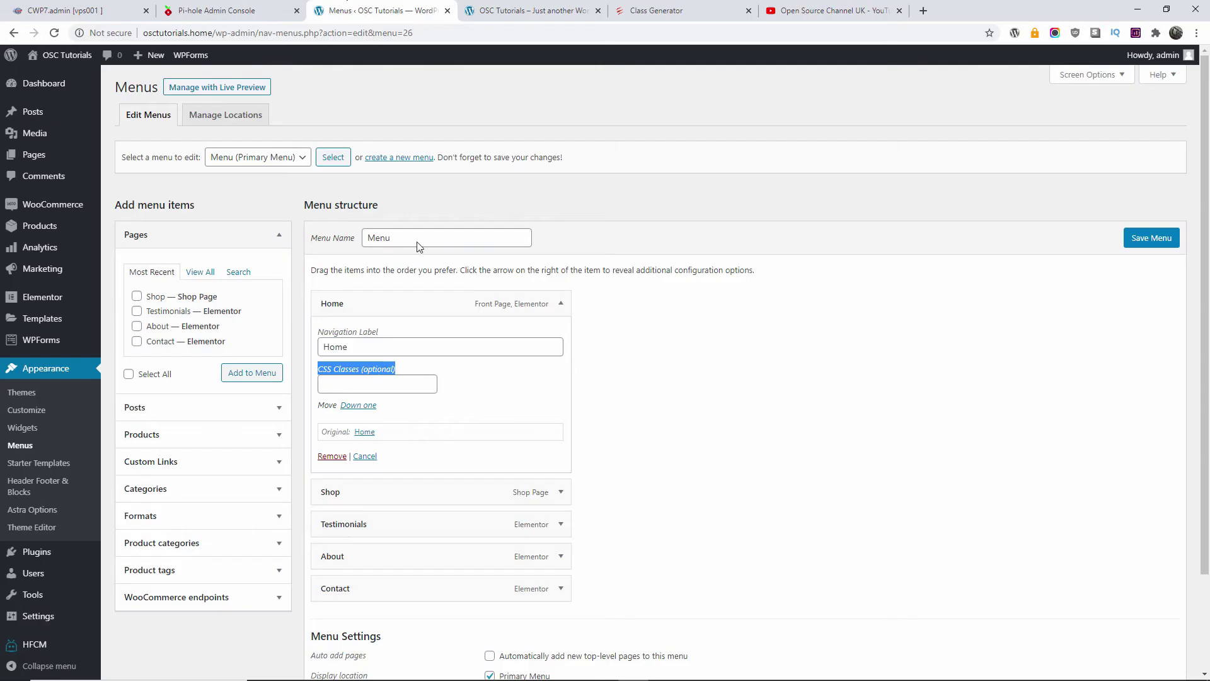
click(378, 382)
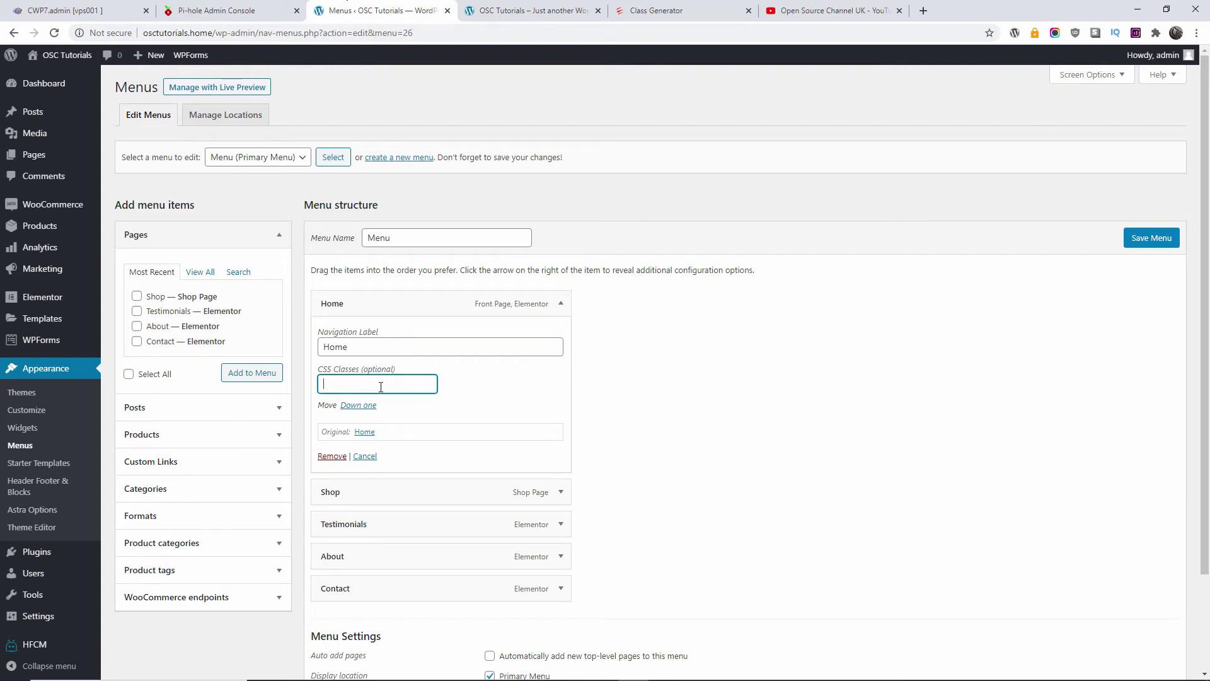
Step: Hide the CSS Classes property through the screen options, check the Home item's settings, and show the property again
click(1112, 77)
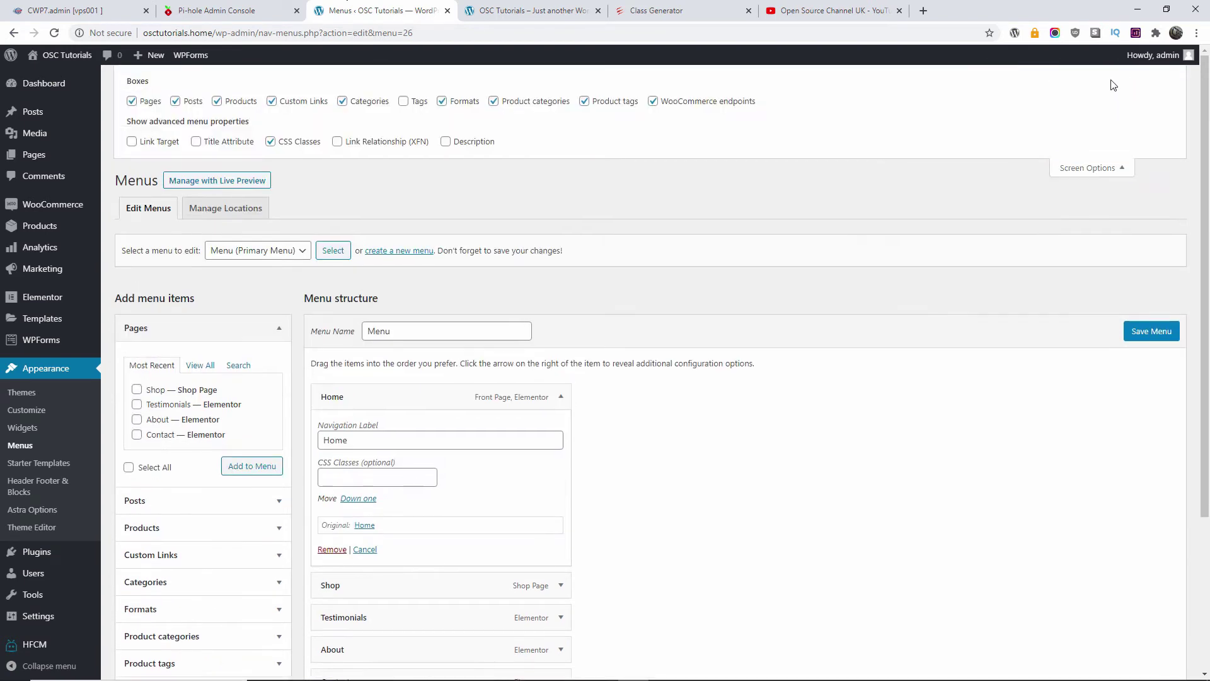
click(314, 146)
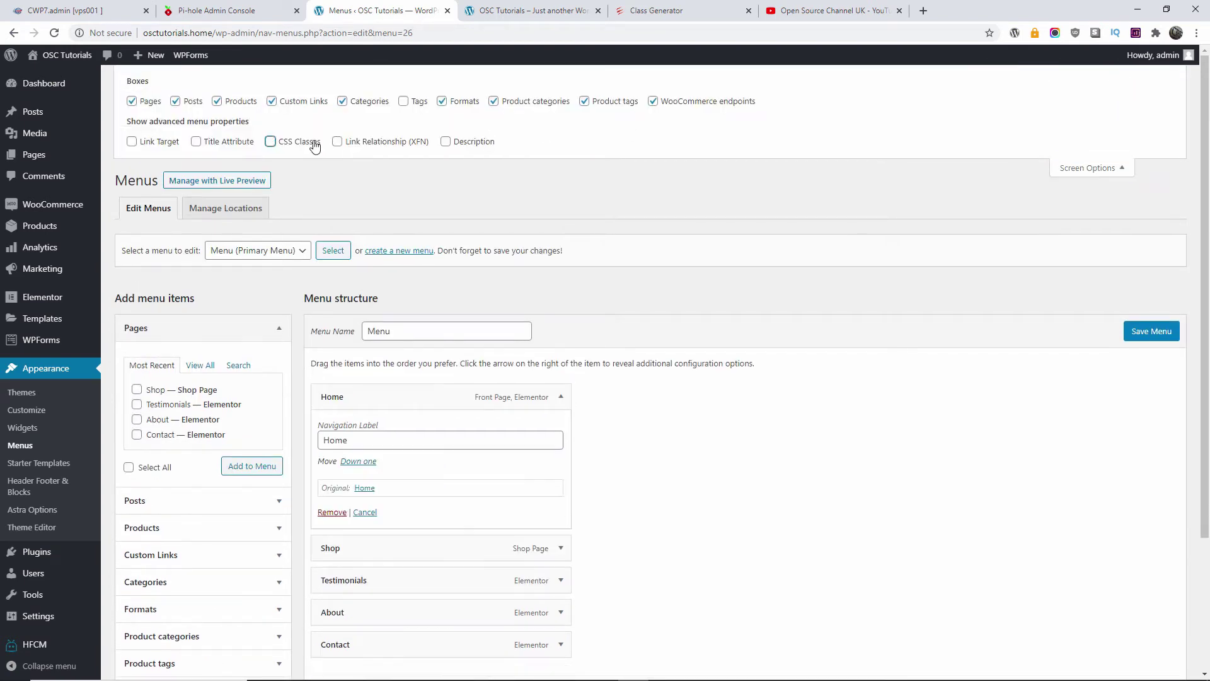
click(1103, 167)
scroll(677, 255, down, 3)
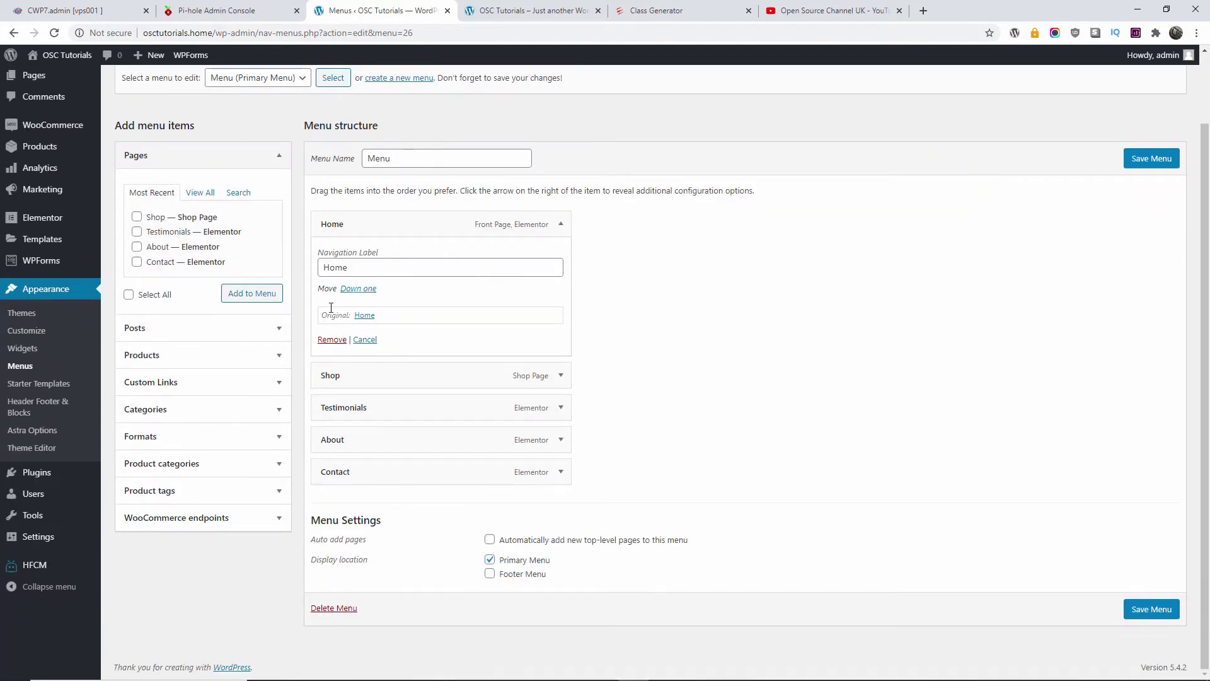
scroll(1015, 142, up, 3)
click(1088, 77)
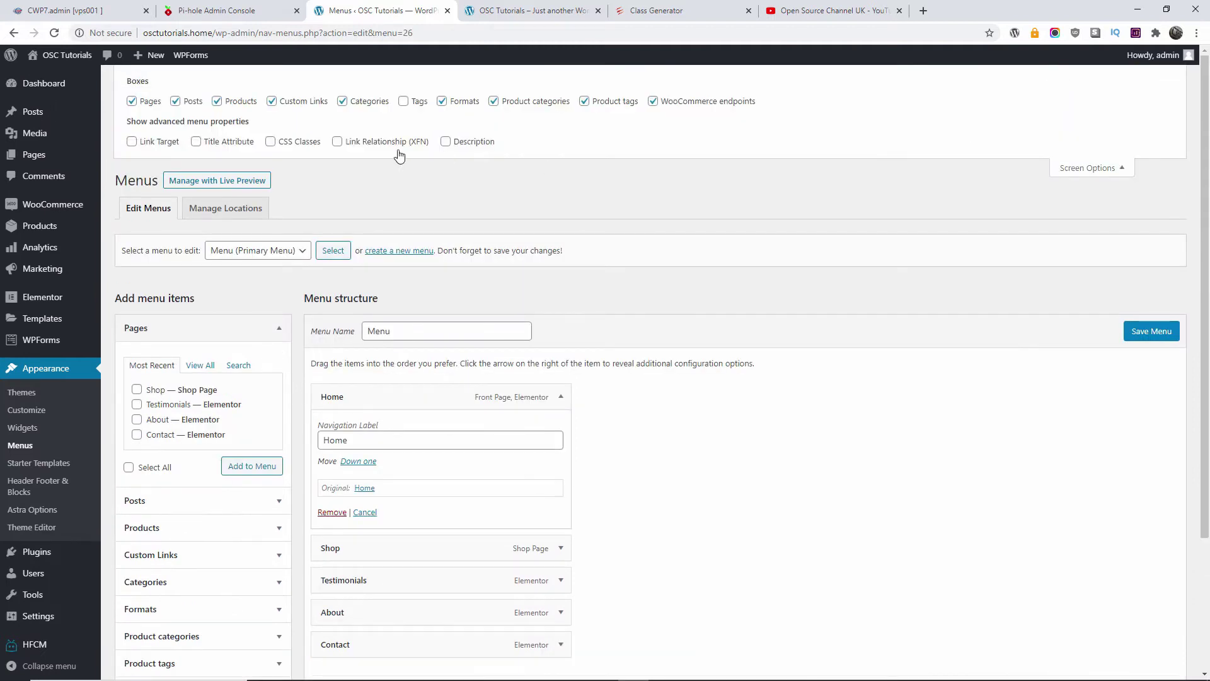
click(275, 142)
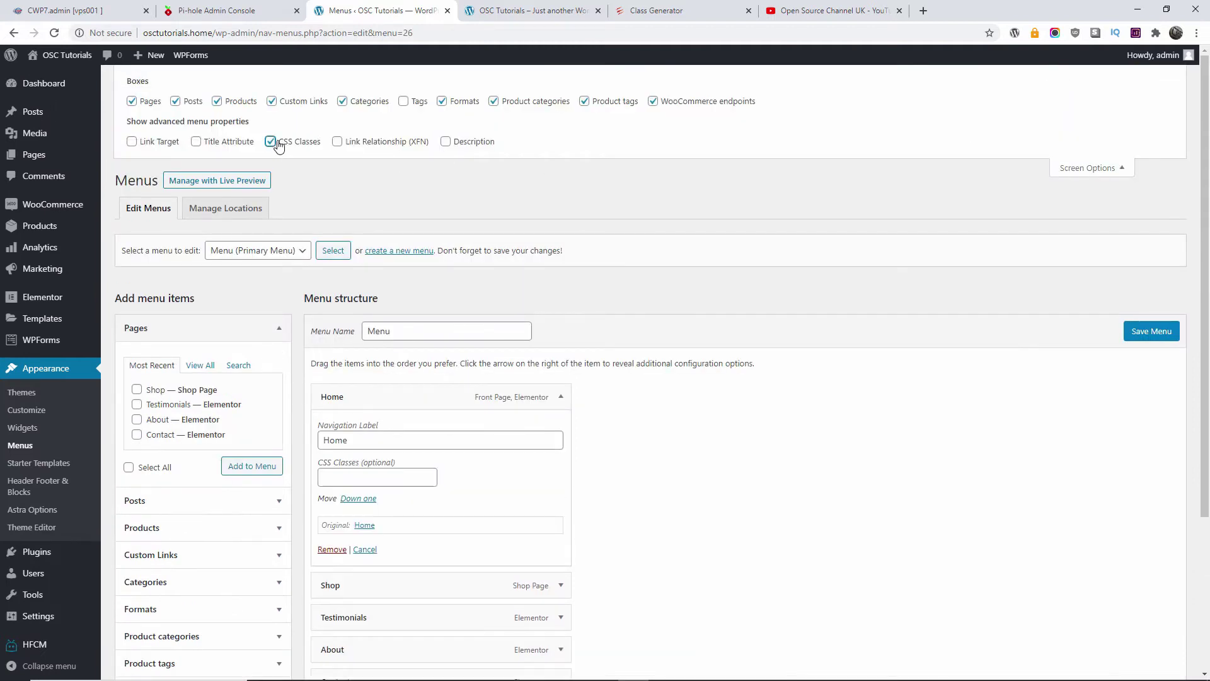
click(1095, 168)
Step: Paste the copied class "animated bounceIn duration1 eds-on-hover" into the Home item's CSS Classes and save the menu
scroll(1097, 177, down, 1)
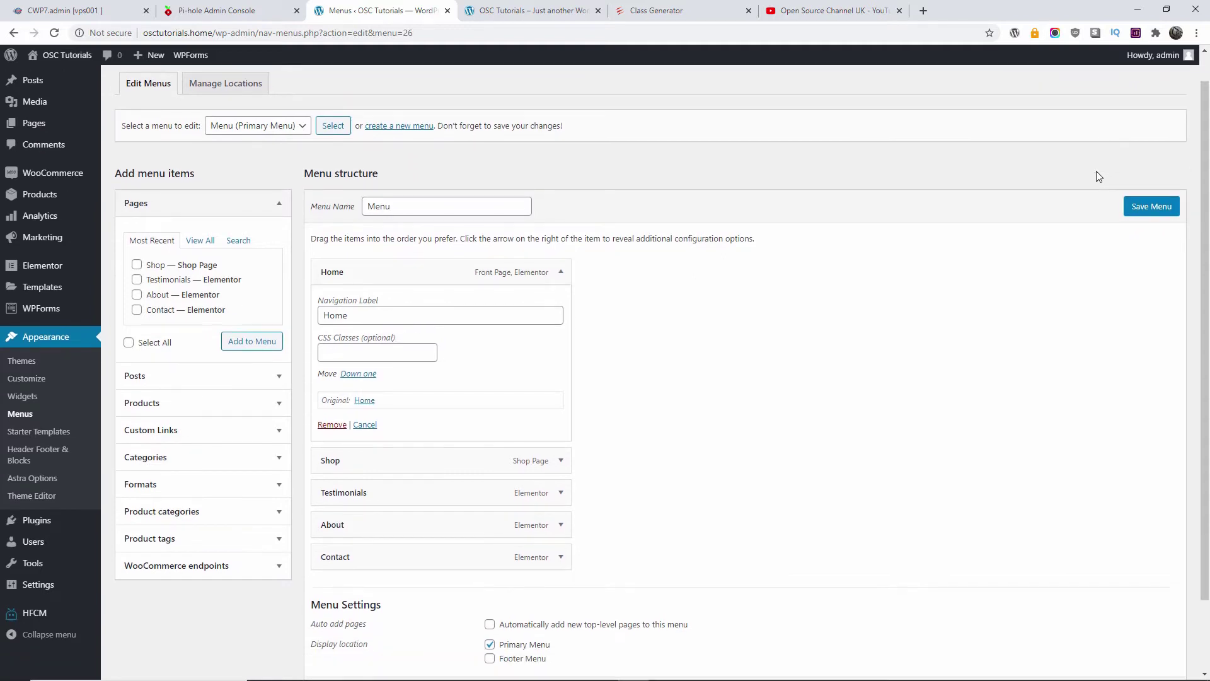
click(341, 317)
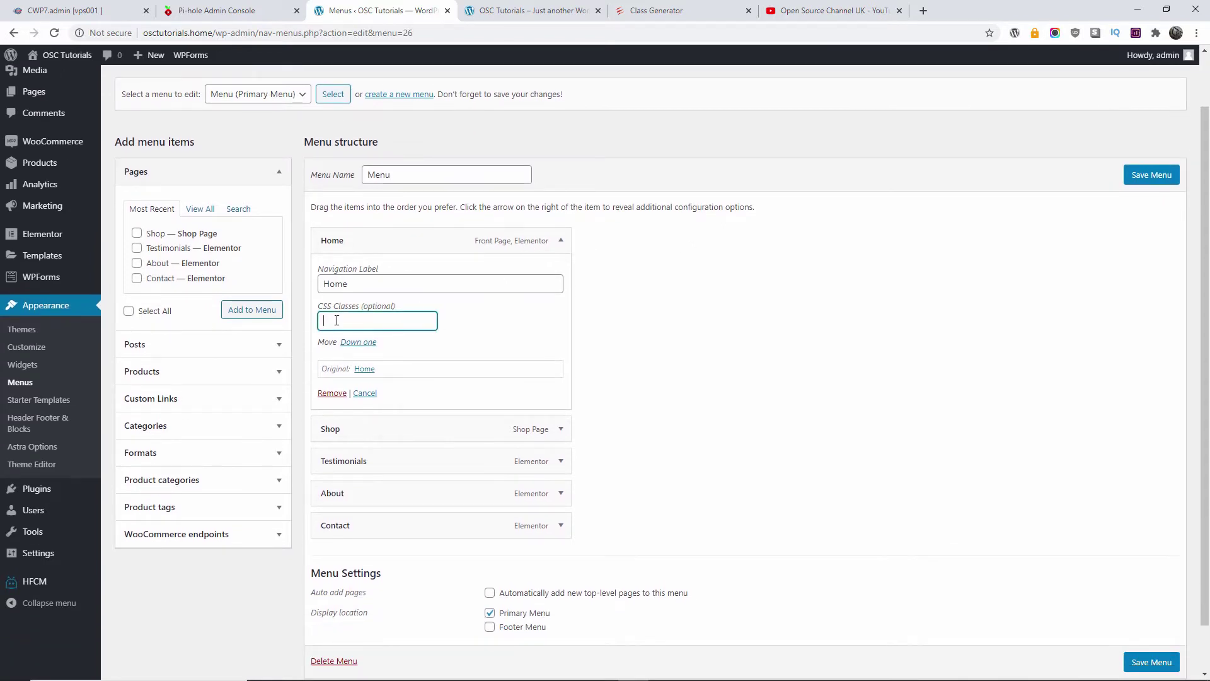
right_click(337, 321)
click(383, 416)
click(1159, 179)
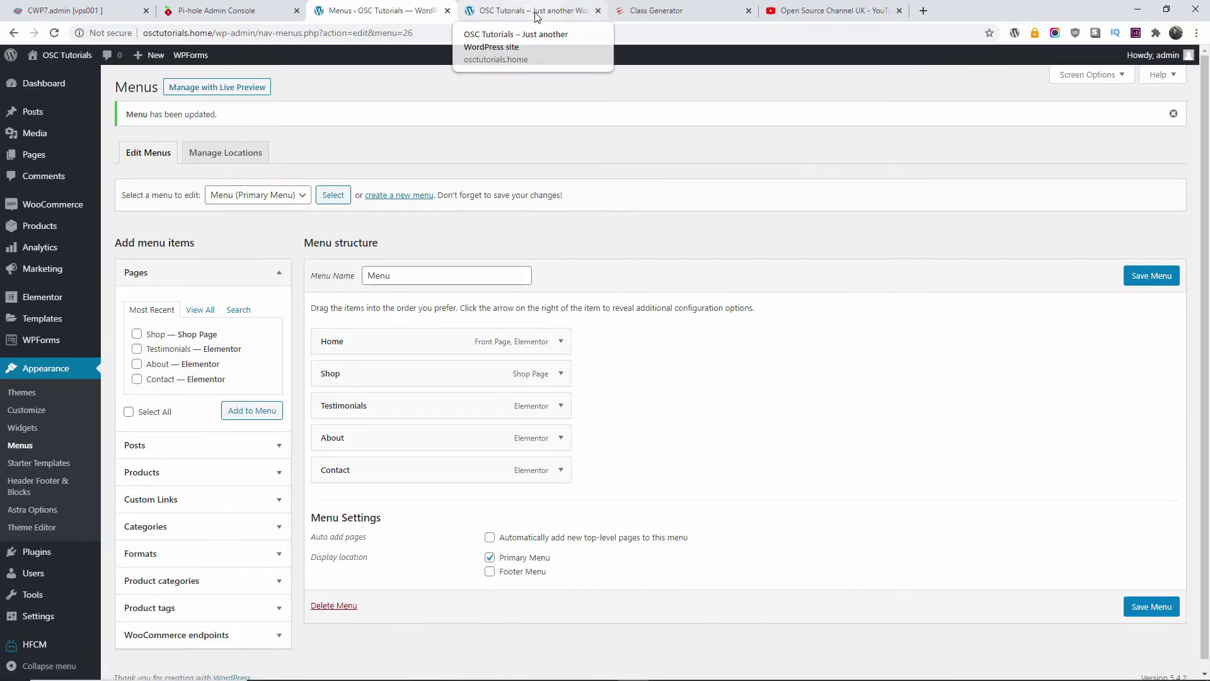
Step: Reload the OSC Tutorials homepage and test the hover animation on the Home navigation item
click(537, 16)
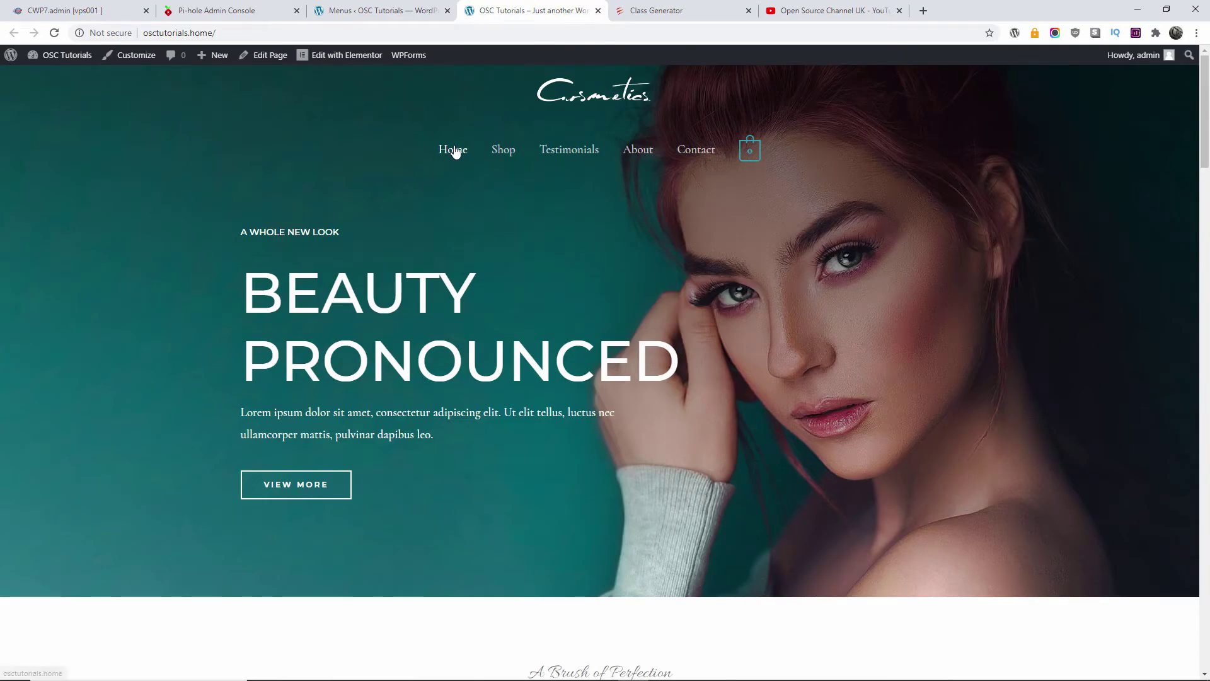
click(54, 32)
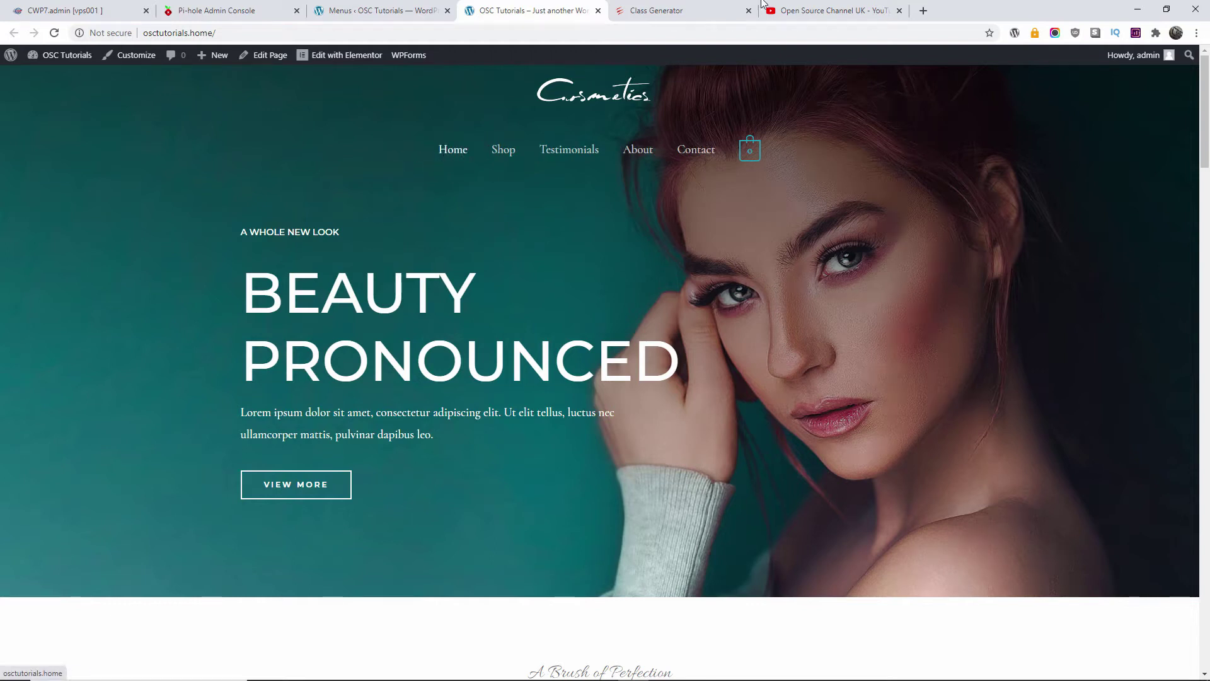
Step: Return to the Class Generator, close the Animation Class dialog, and review the style and trigger settings
click(780, 8)
click(733, 7)
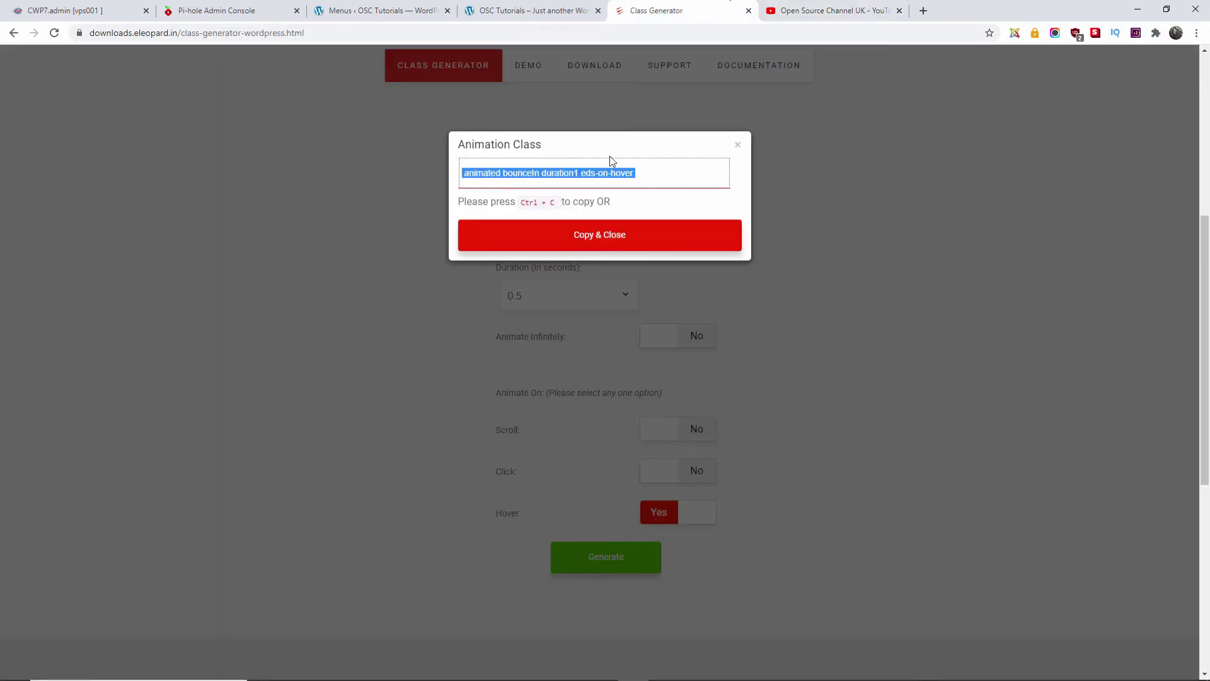
click(739, 146)
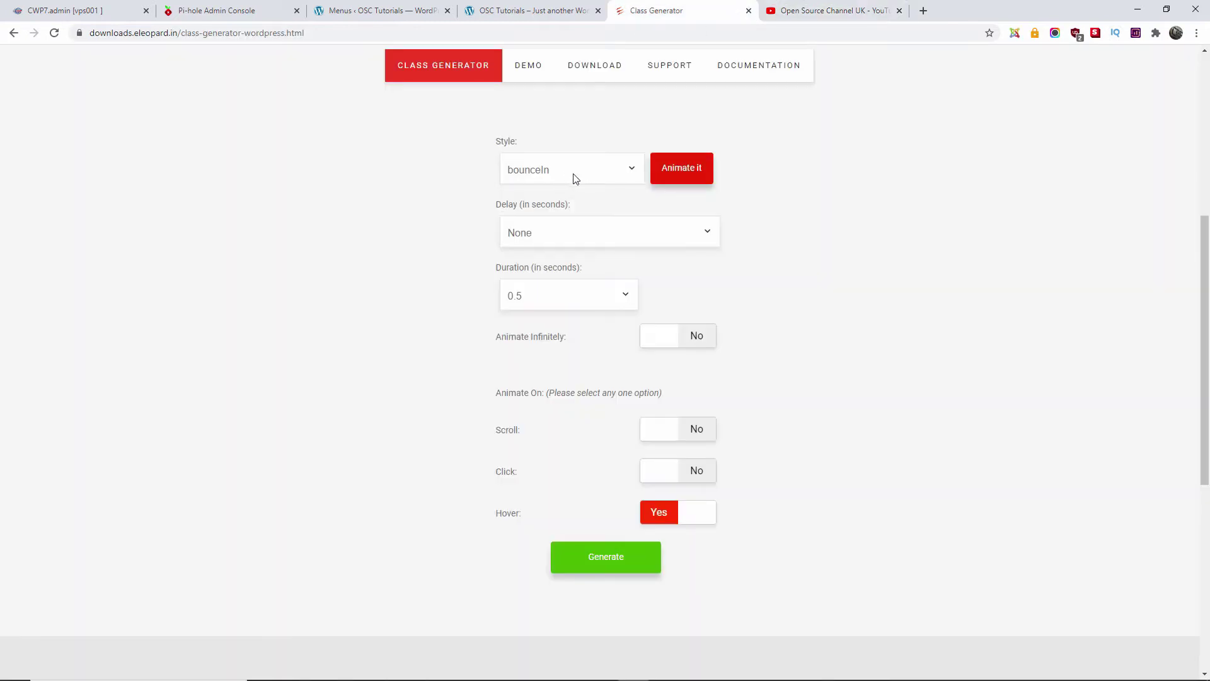
scroll(571, 179, up, 4)
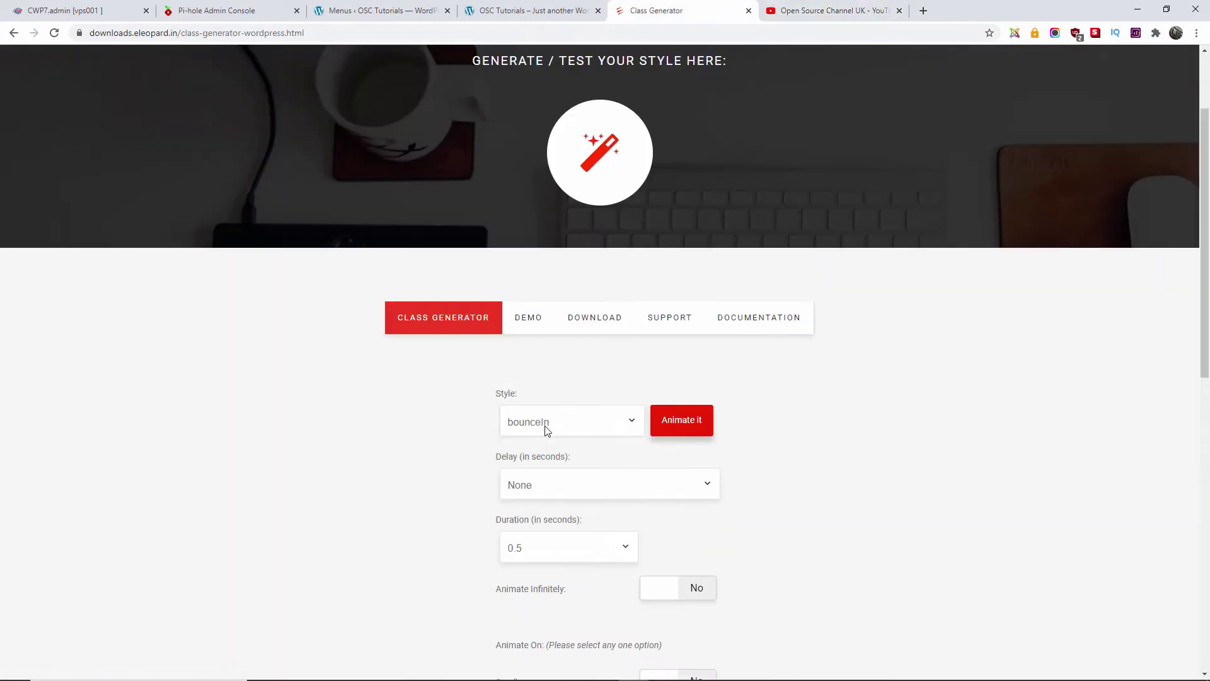
scroll(852, 431, down, 5)
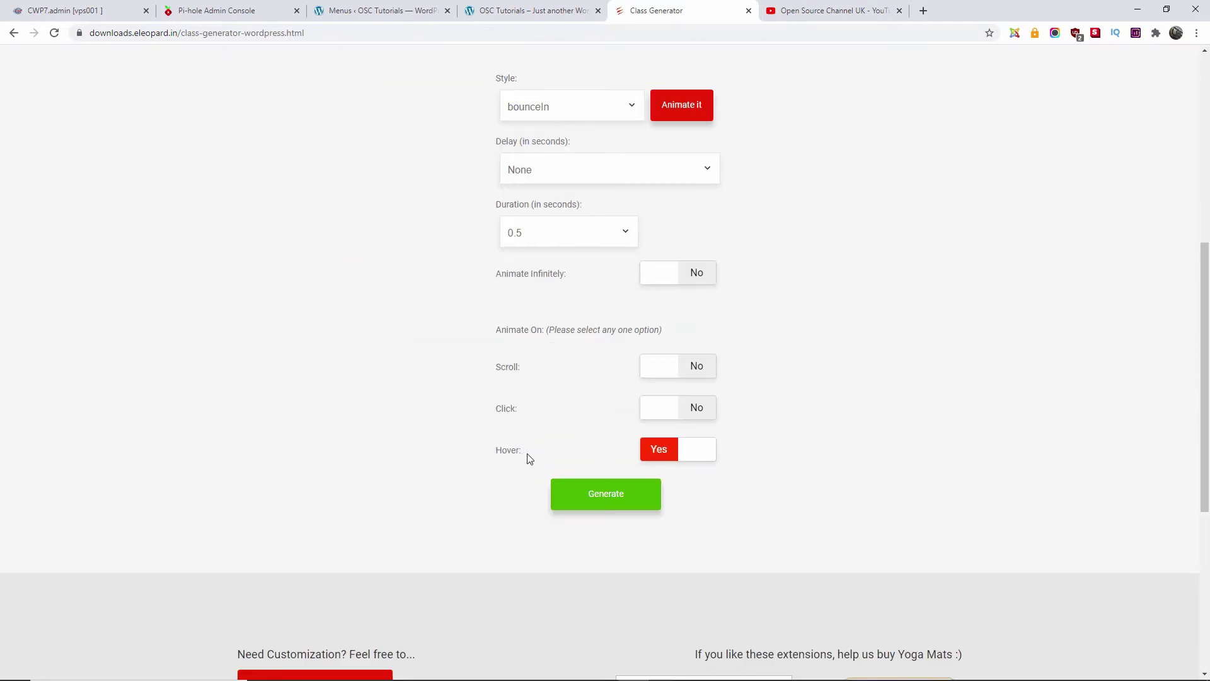
Step: Try the Click and Scroll animation triggers, and set the trigger back to Hover
click(678, 408)
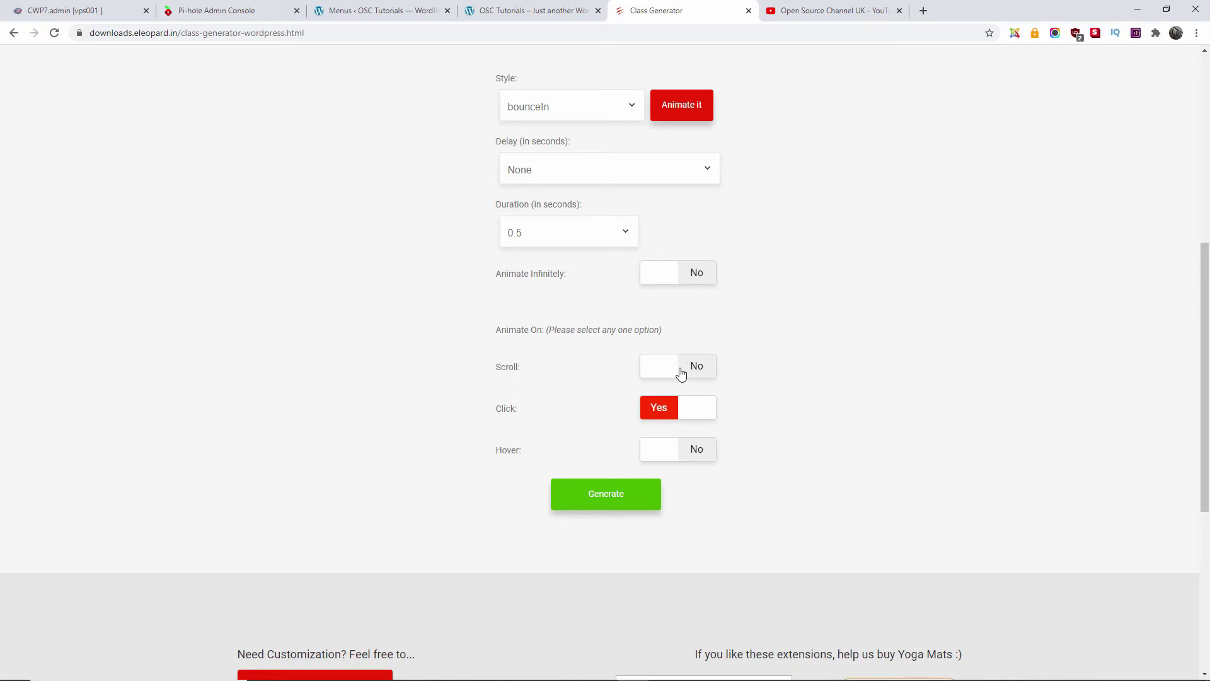
click(681, 374)
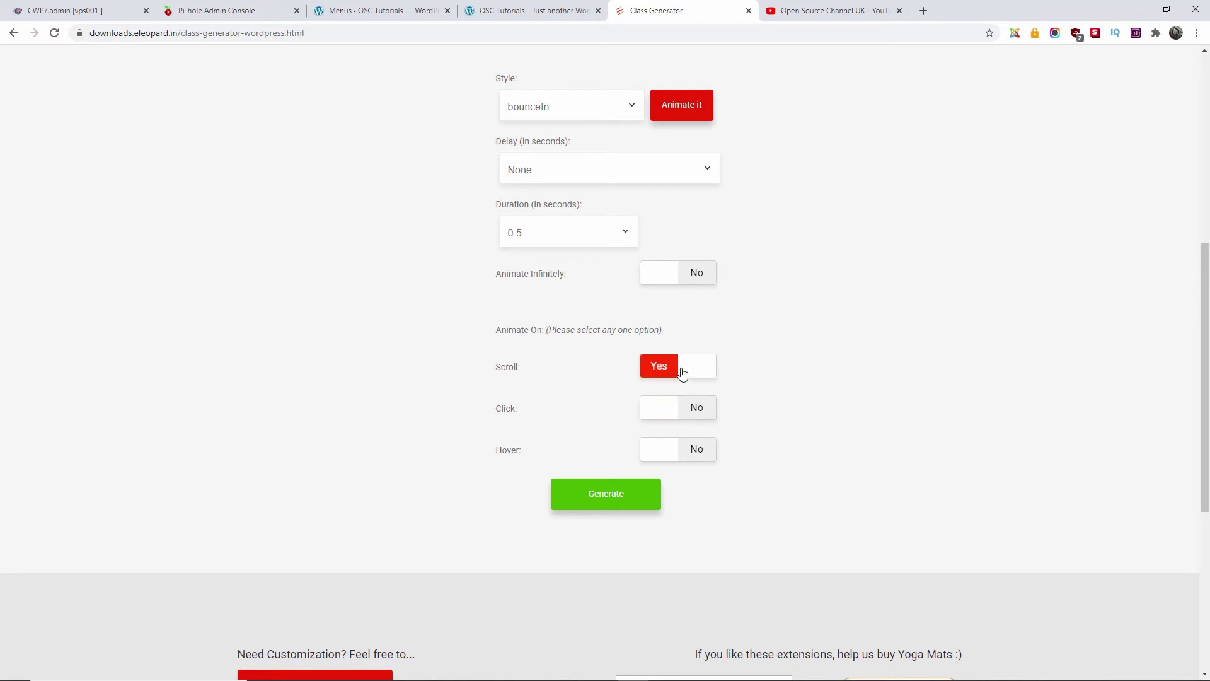
click(662, 452)
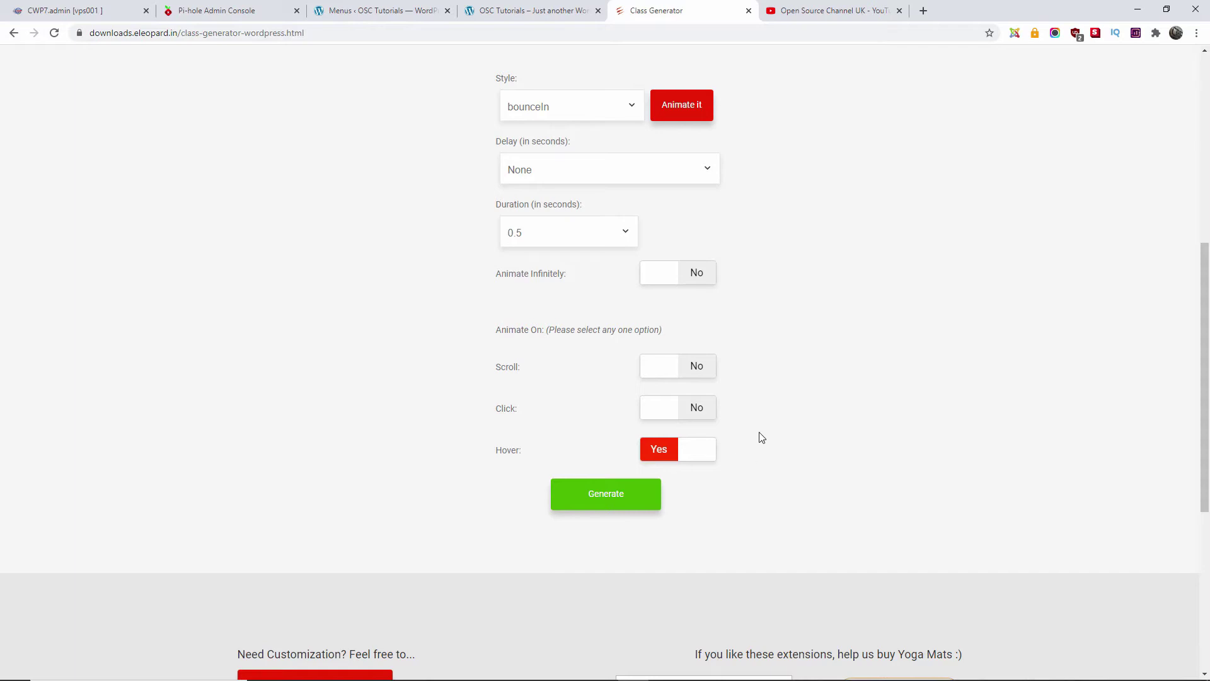
Step: Set the animation style to wobble and watch its preview
scroll(761, 436, up, 2)
click(547, 235)
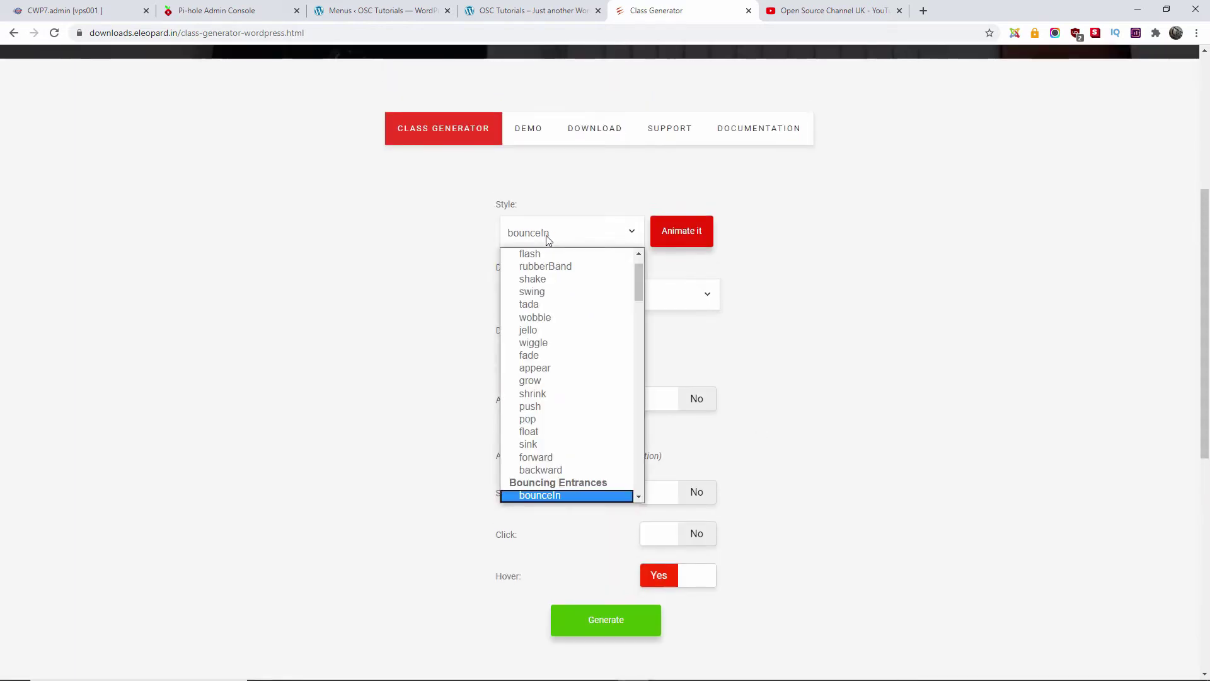
click(547, 318)
scroll(725, 343, up, 4)
scroll(628, 230, down, 1)
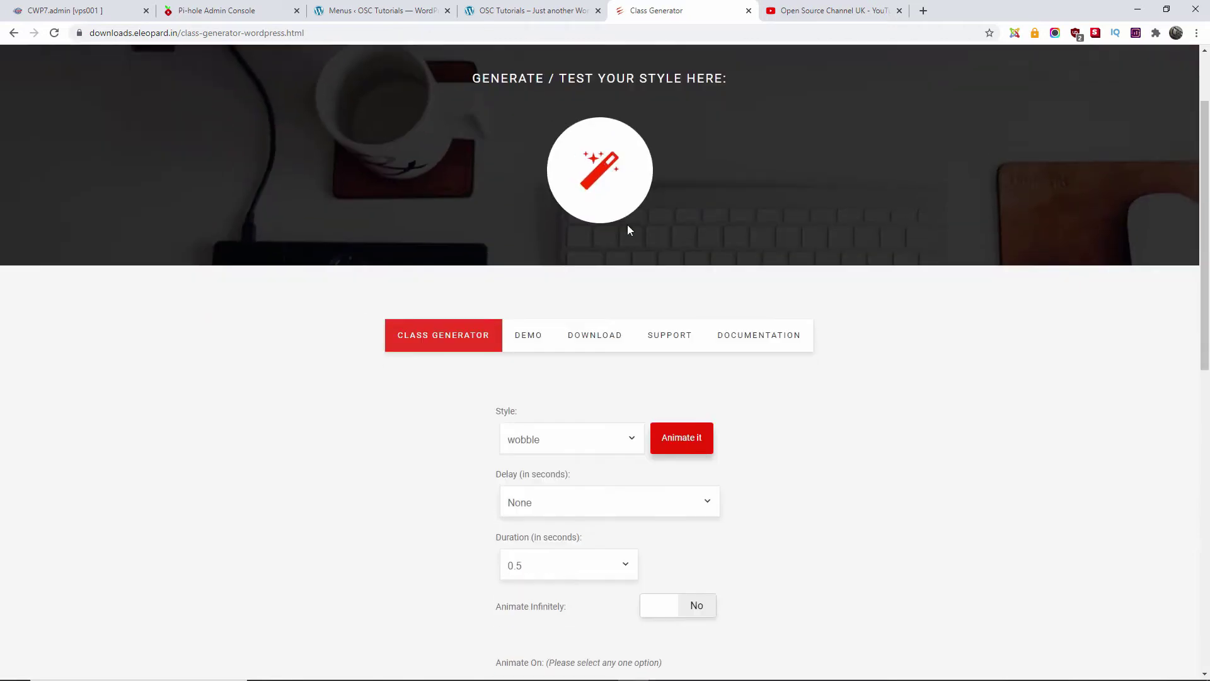
scroll(628, 231, down, 1)
click(571, 359)
click(556, 484)
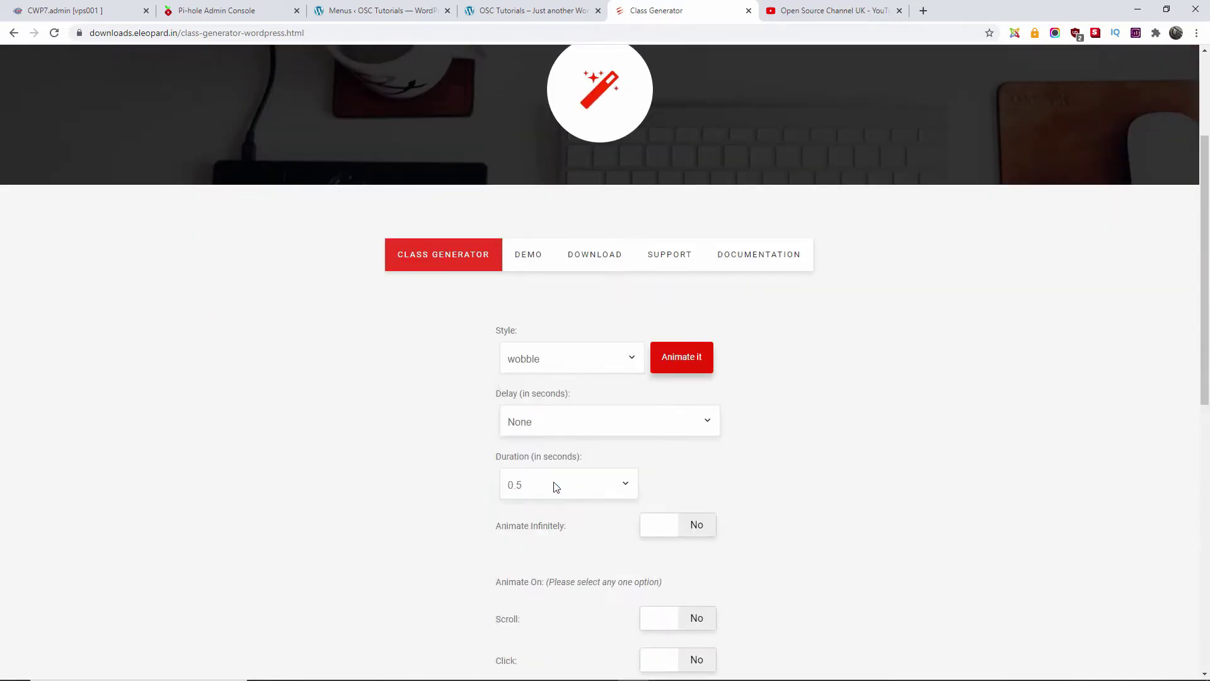
Step: Try the flash animation style and switch back to wobble
click(563, 366)
click(542, 418)
click(558, 366)
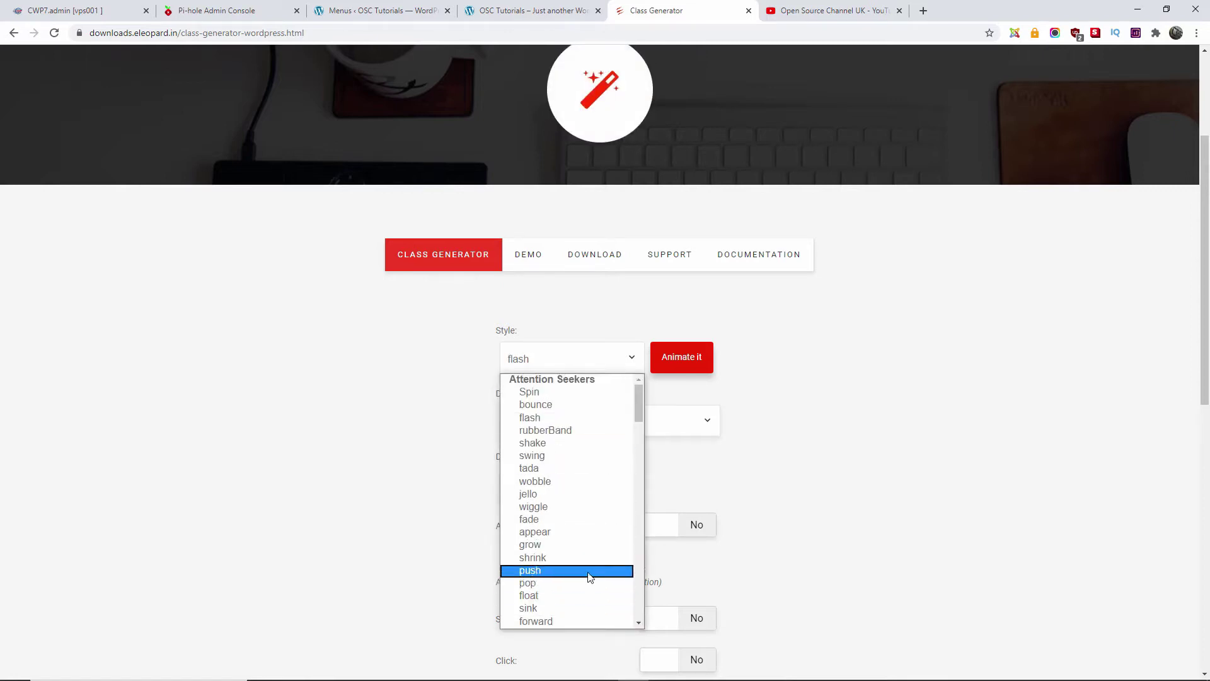
click(575, 481)
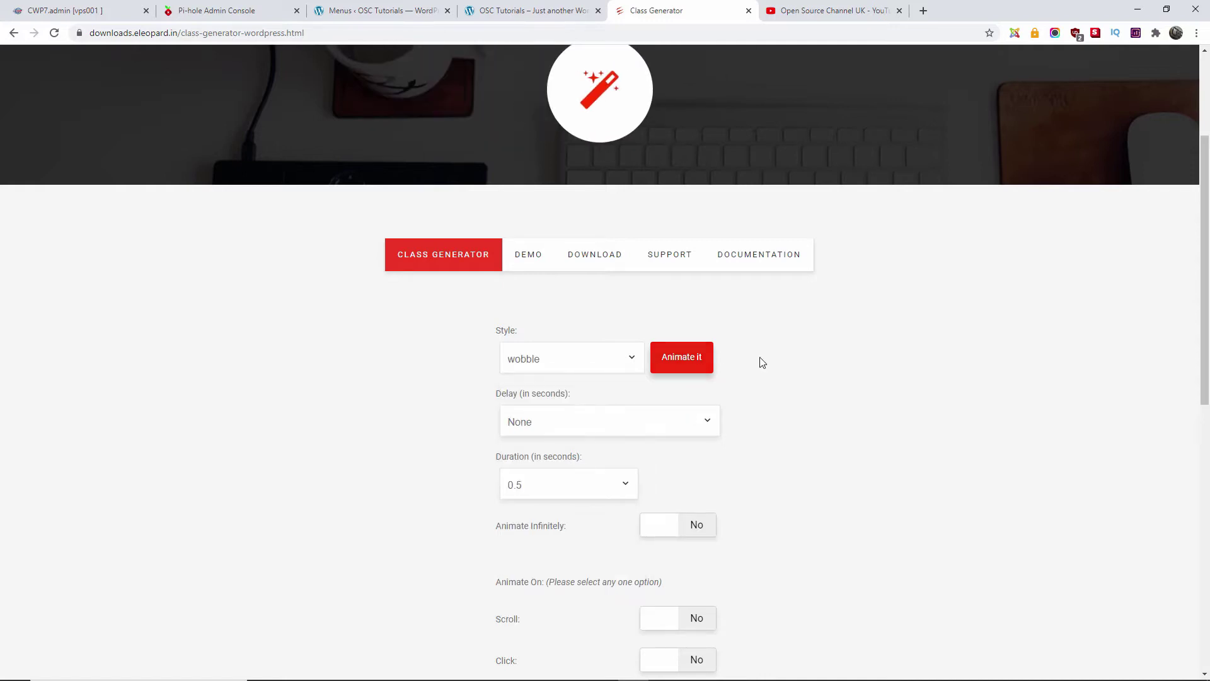
Step: Generate the wobble class with the hover trigger and select the full text "animated wobble duration1 eds-on-hover"
scroll(766, 357, down, 6)
click(618, 382)
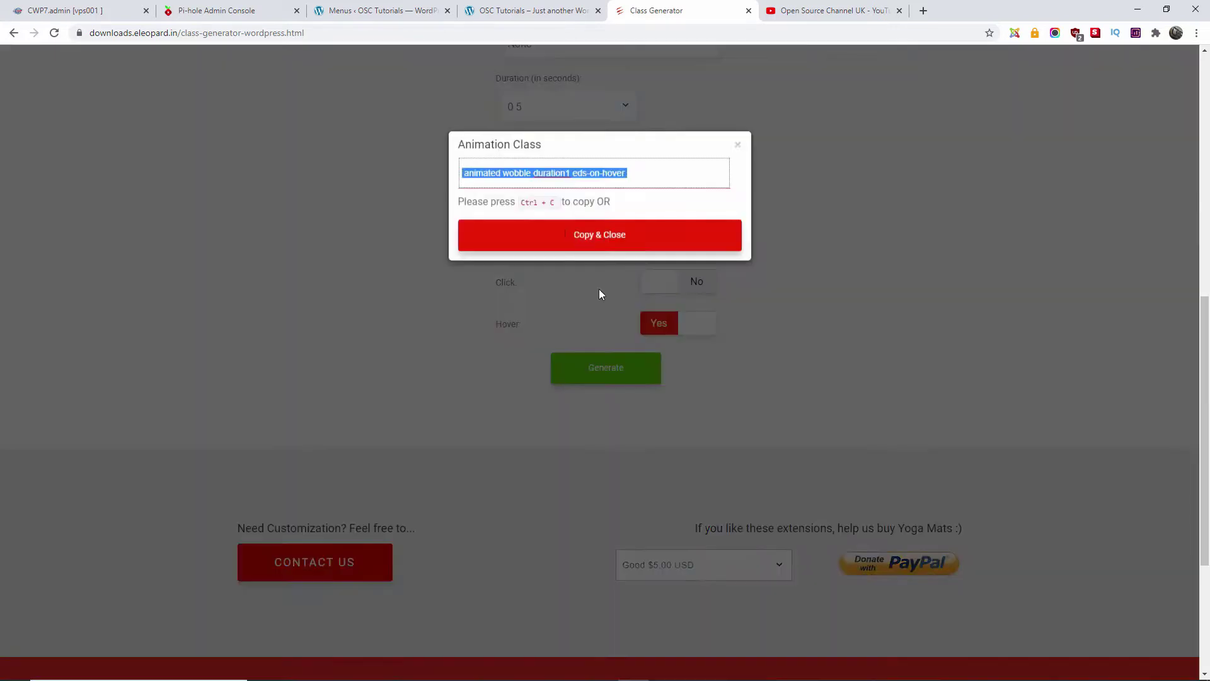
click(489, 174)
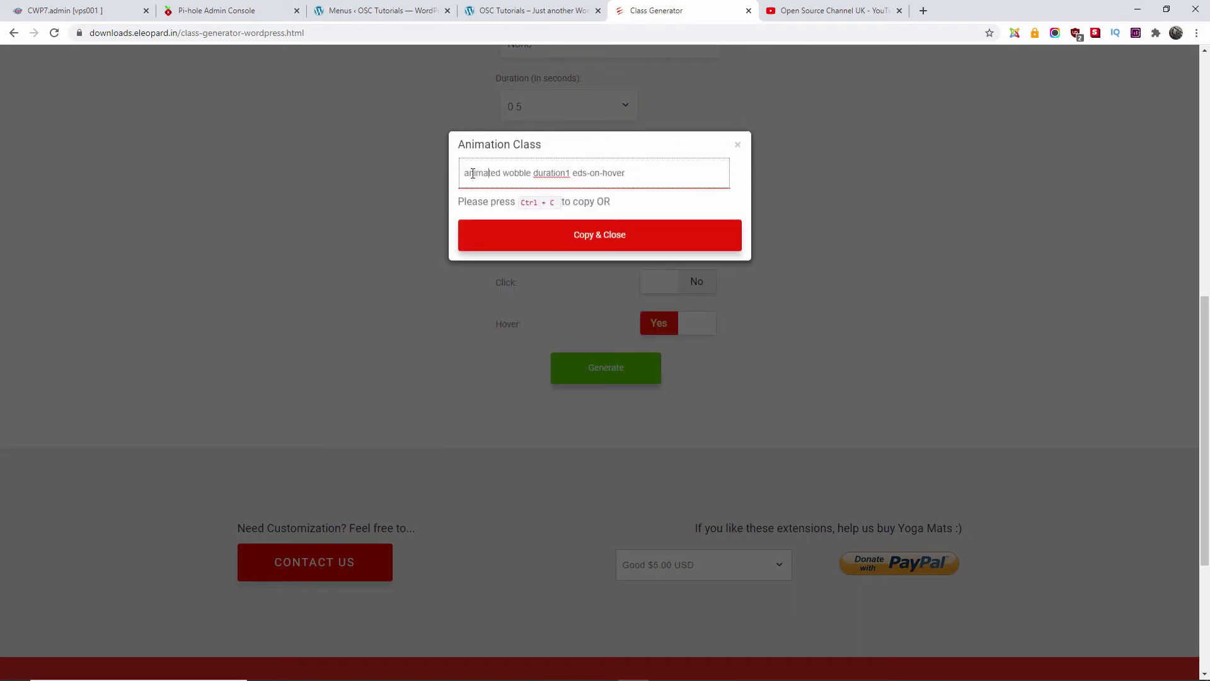
drag(488, 173, 626, 177)
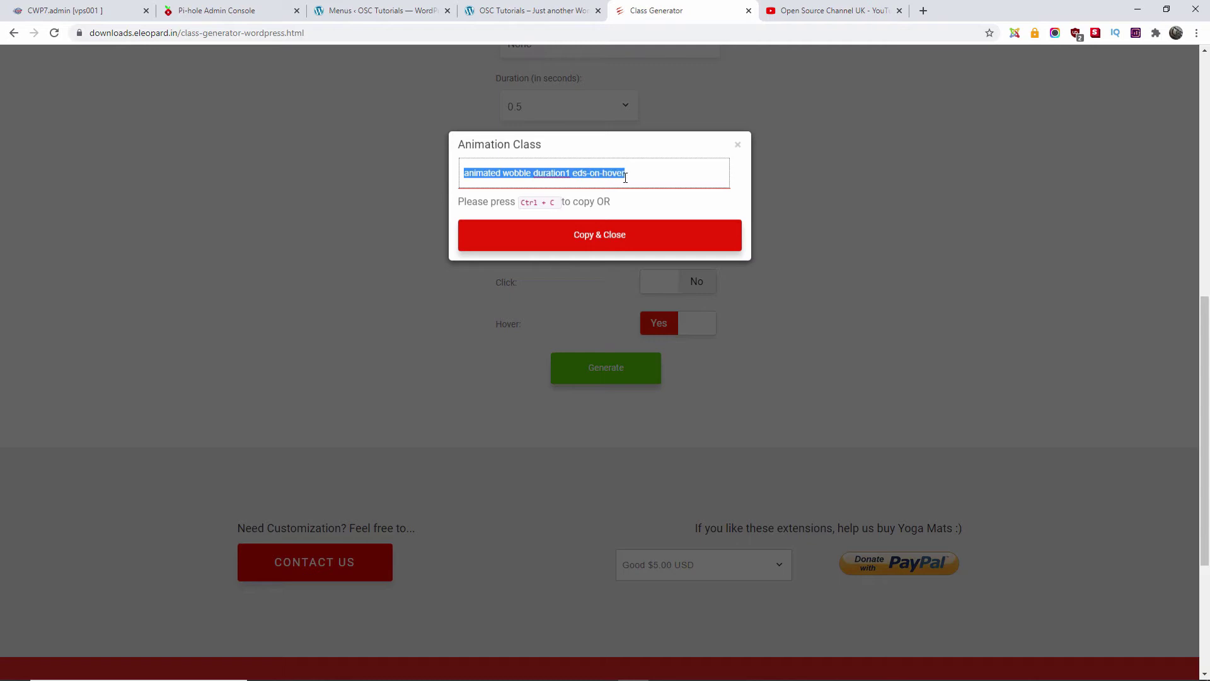
Step: Copy the generated wobble class and replace the Home menu item's CSS classes with "animated wobble duration1 eds-on-hover"
right_click(623, 177)
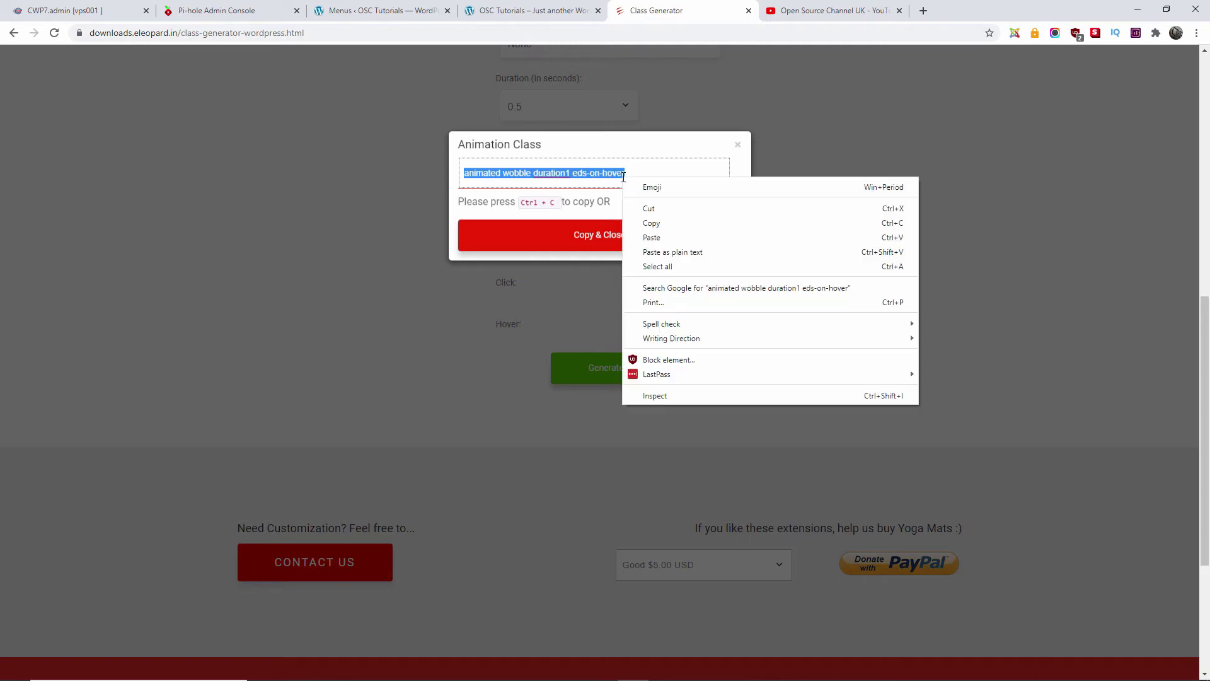
click(661, 225)
click(356, 10)
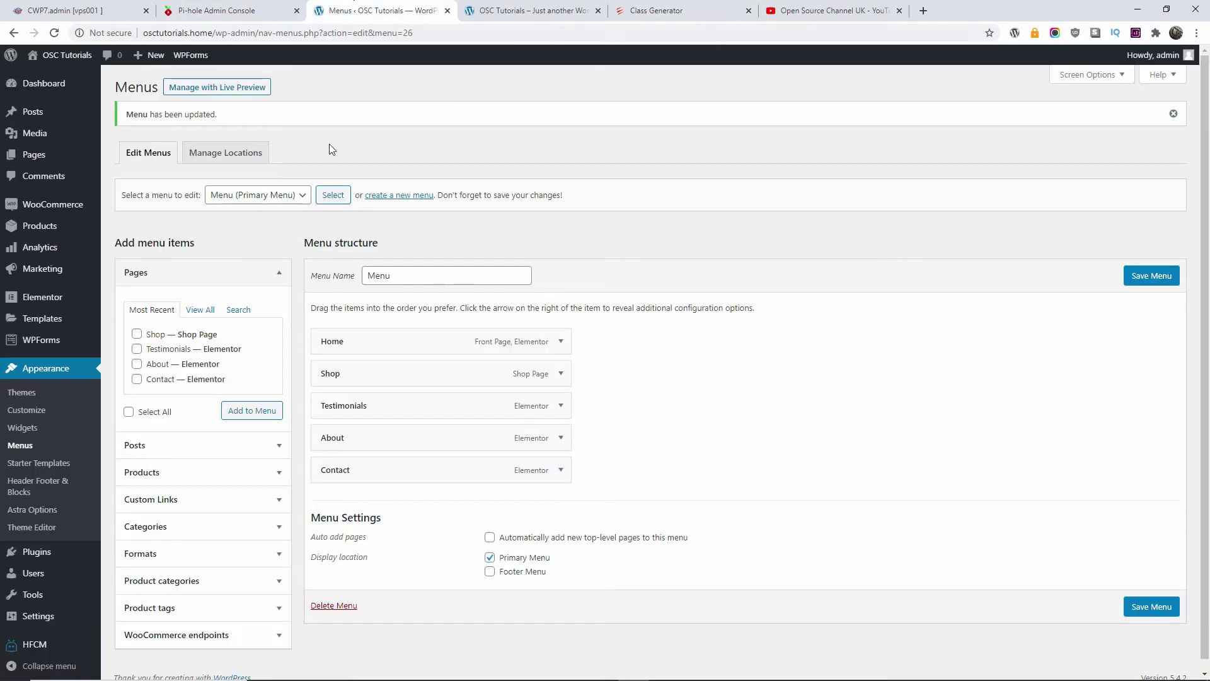
click(562, 344)
scroll(535, 341, down, 2)
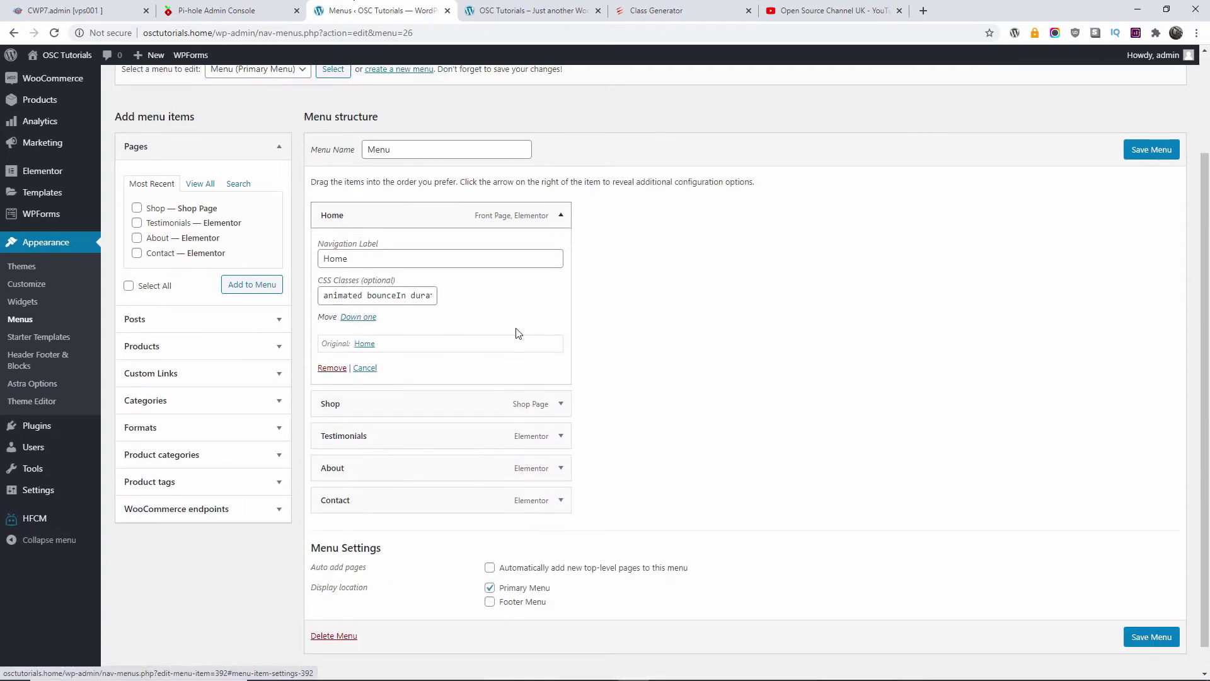
double_click(323, 294)
key(ctrl+a)
key(BackSpace)
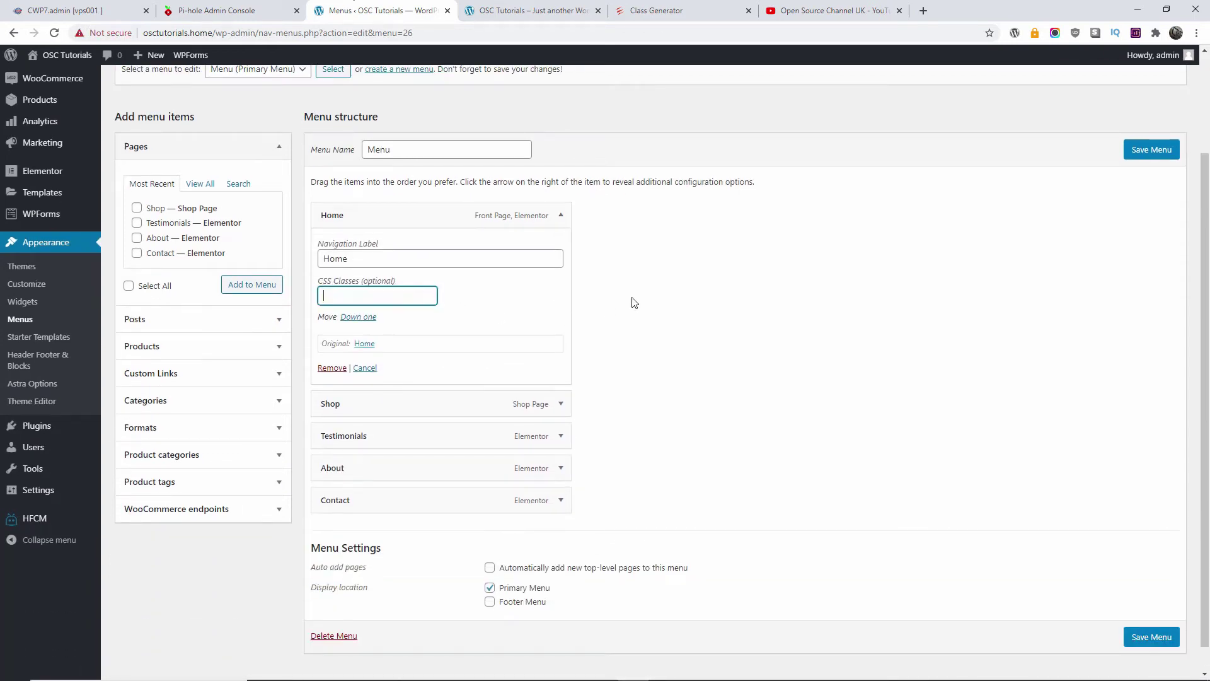
key(ctrl+v)
Step: Save the menu and reload the site's front page to check the Home item's hover animation
click(561, 403)
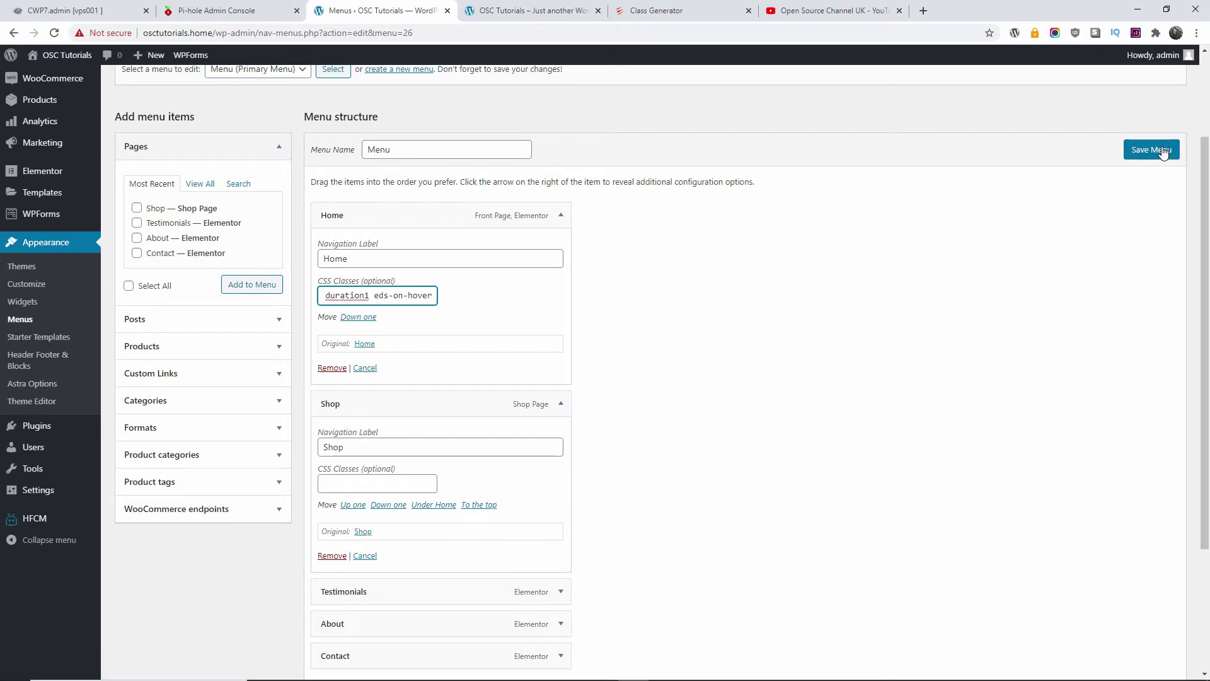
scroll(423, 479, down, 2)
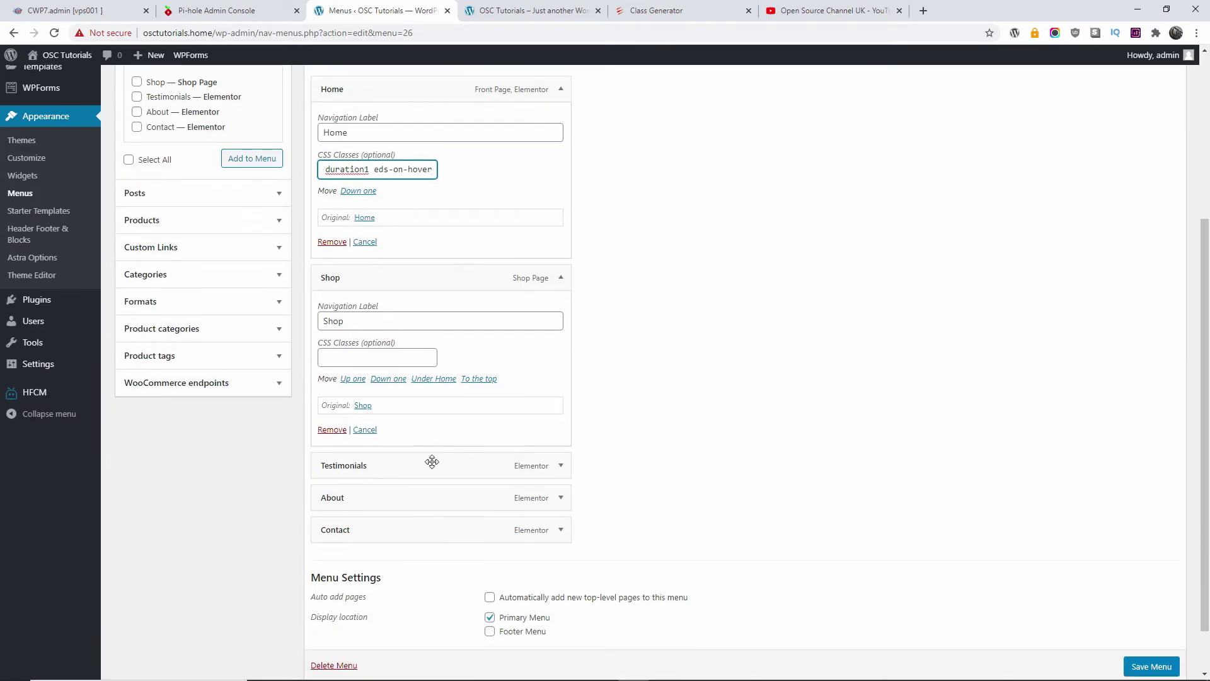
scroll(1009, 265, up, 3)
click(1160, 220)
click(1160, 214)
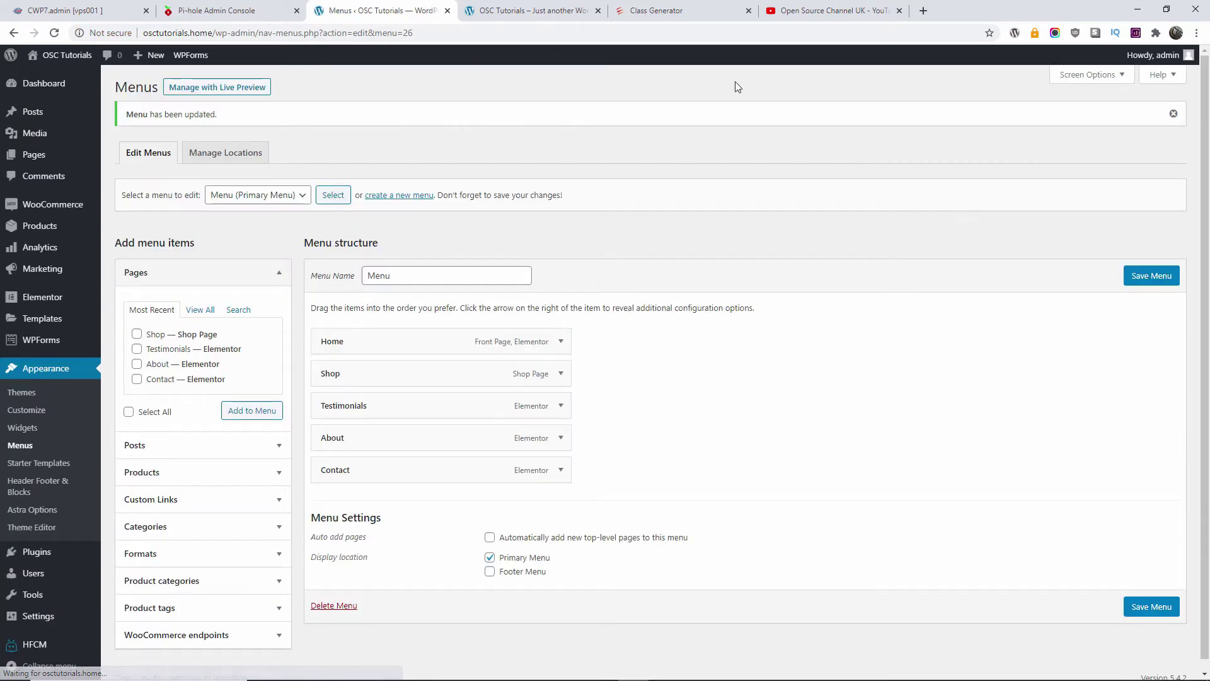
click(534, 7)
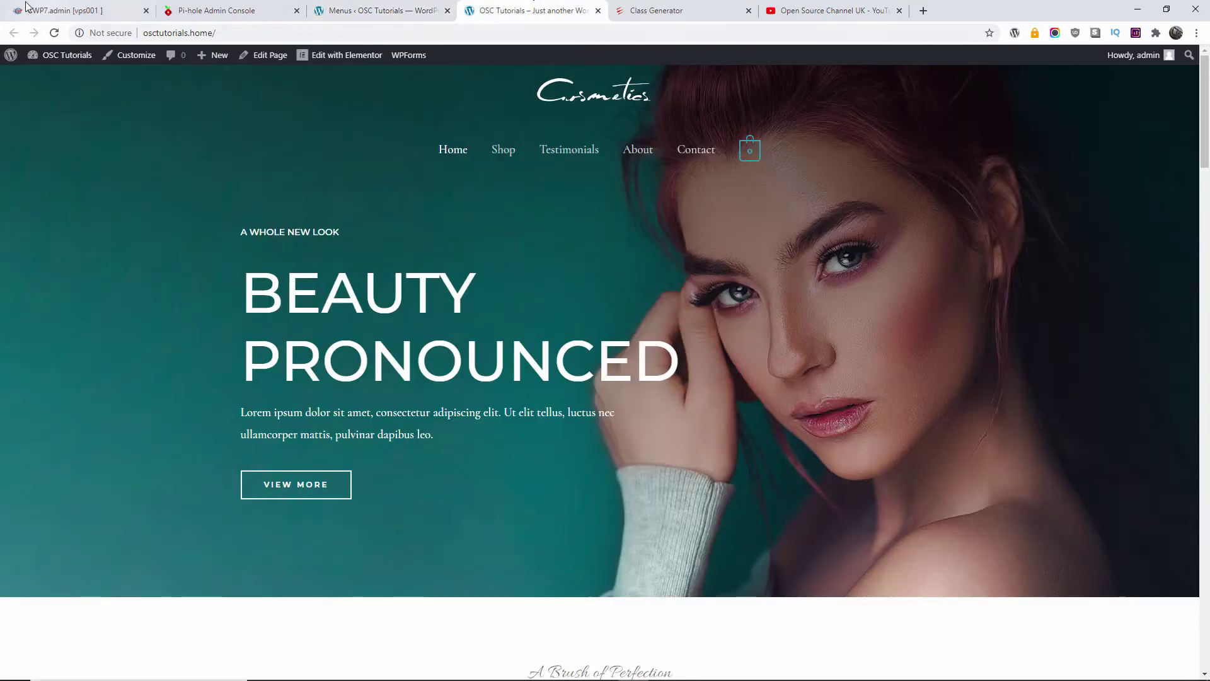
click(54, 32)
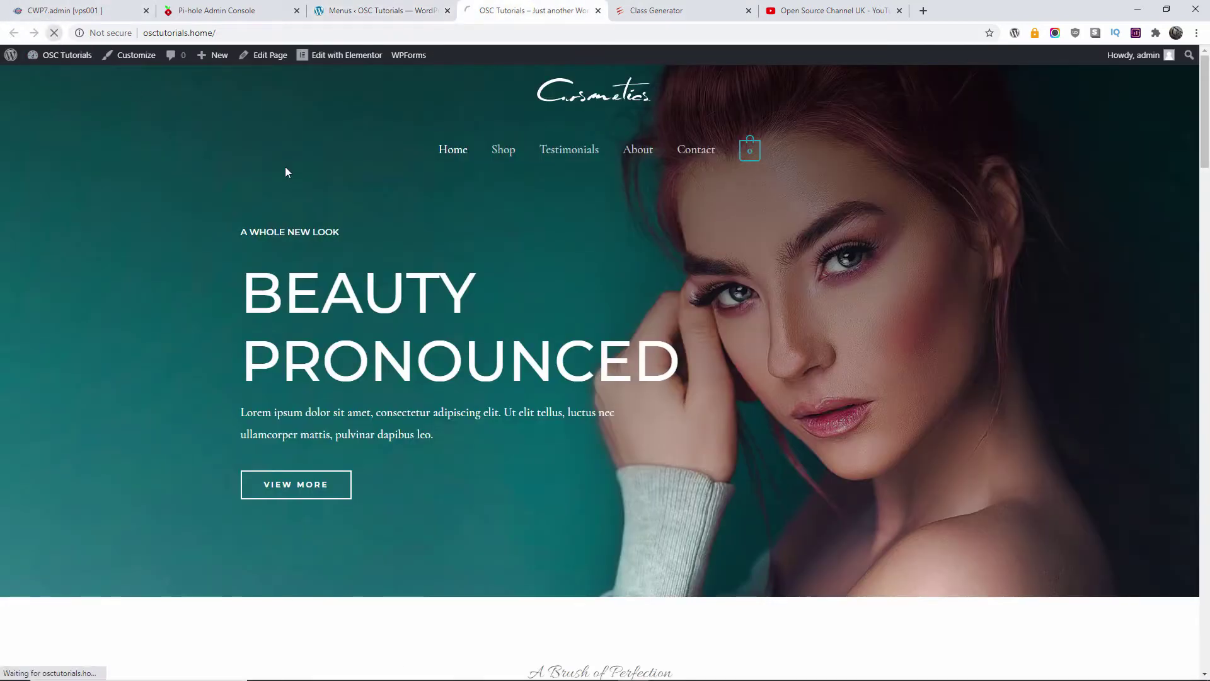
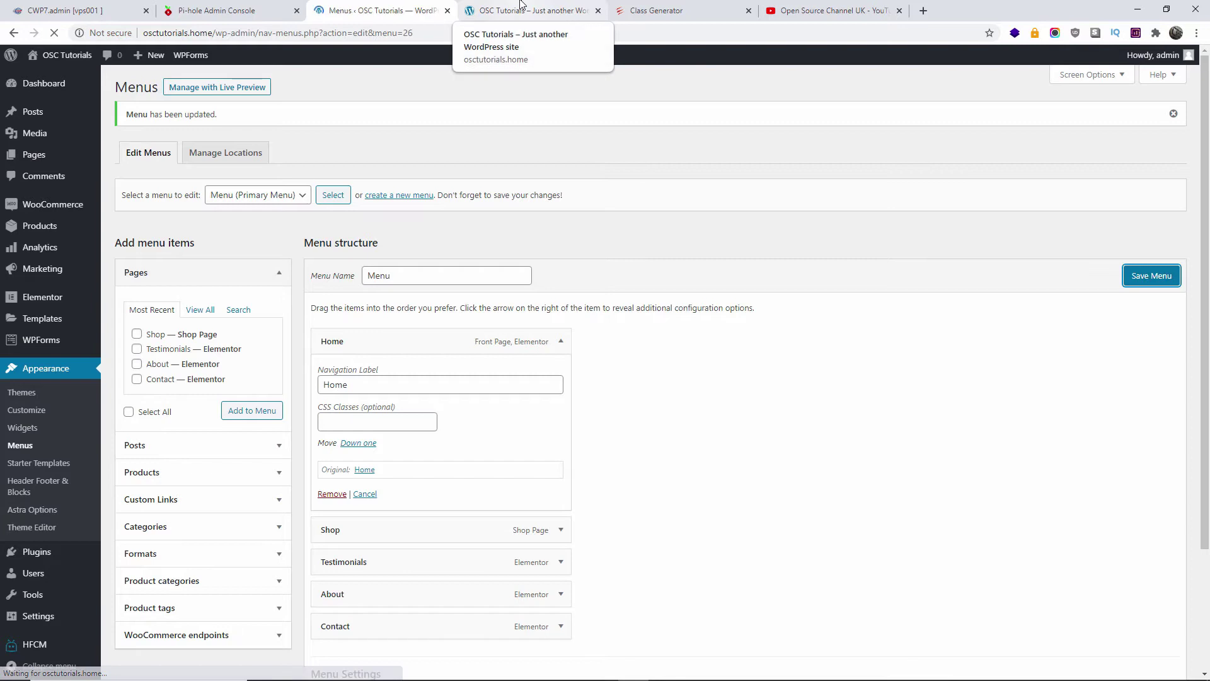
Step: Check the Home menu link on the site's front page and close the Menus admin page
click(521, 5)
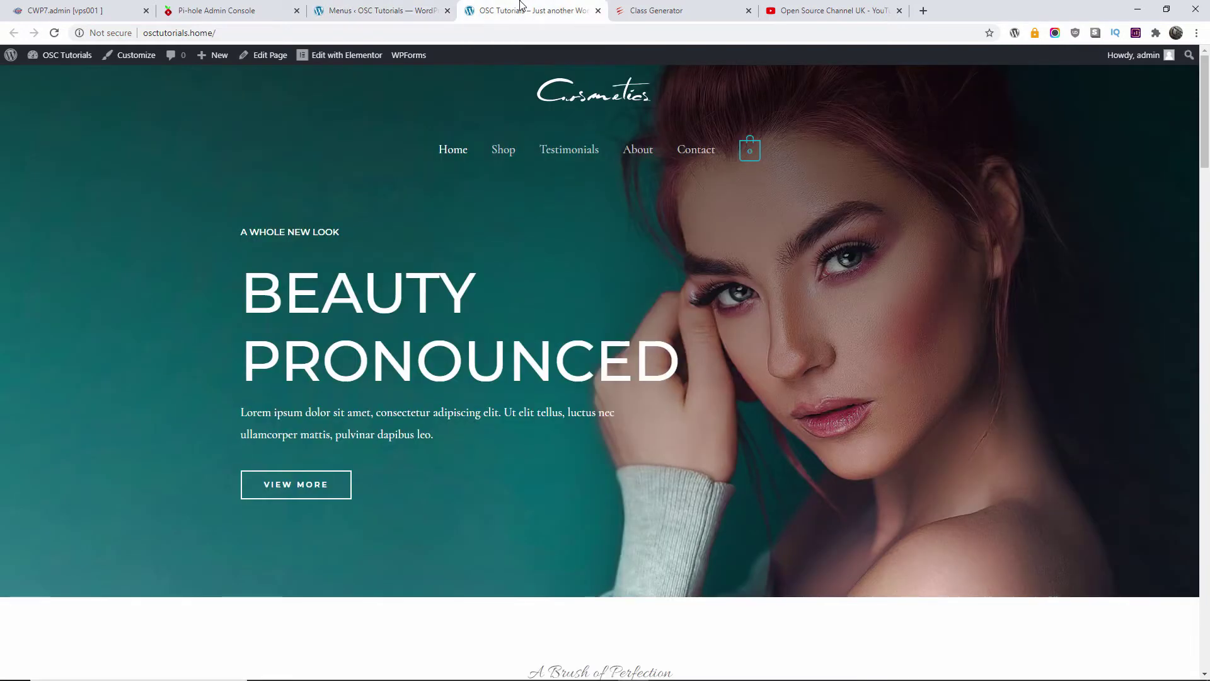
click(457, 158)
click(347, 3)
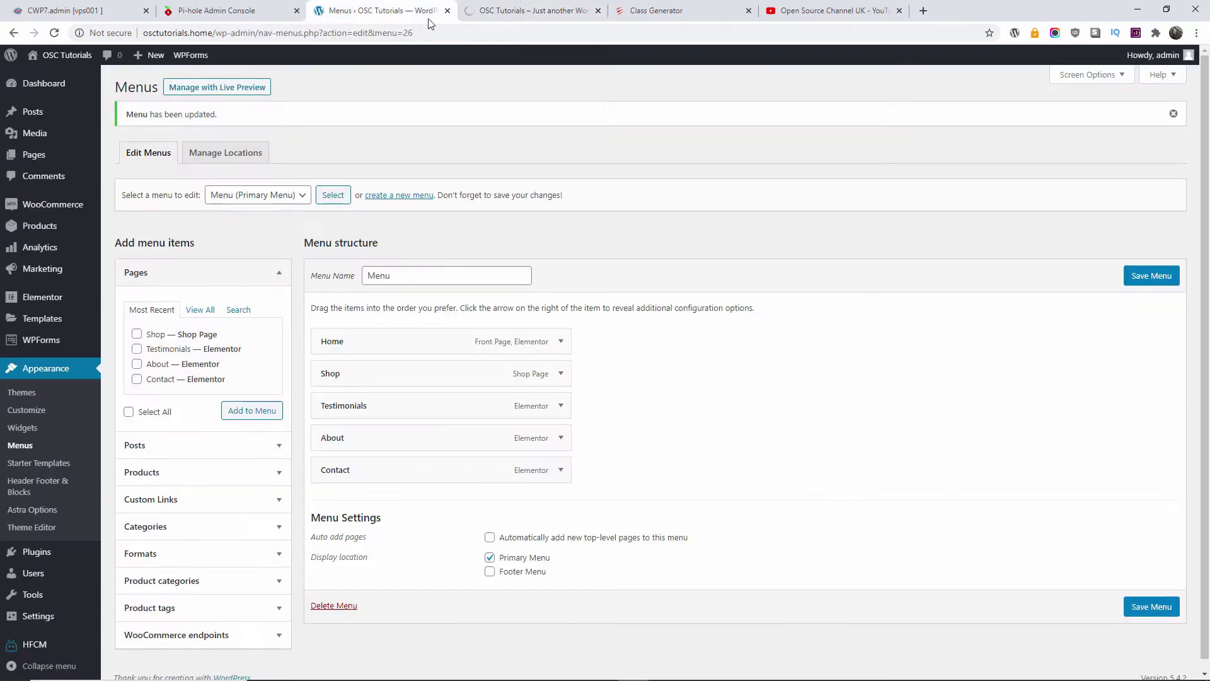
click(448, 11)
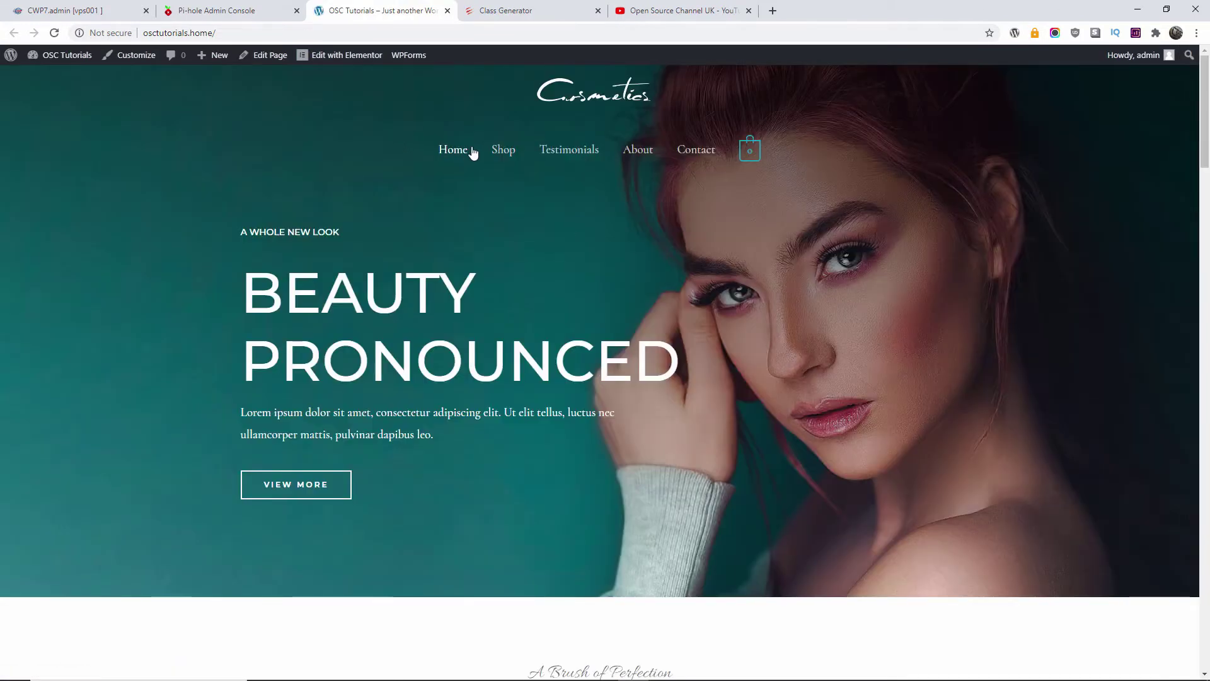
Step: Open the home page for editing in Elementor in a new browser tab placed before the site's tab
mouse_move(343, 57)
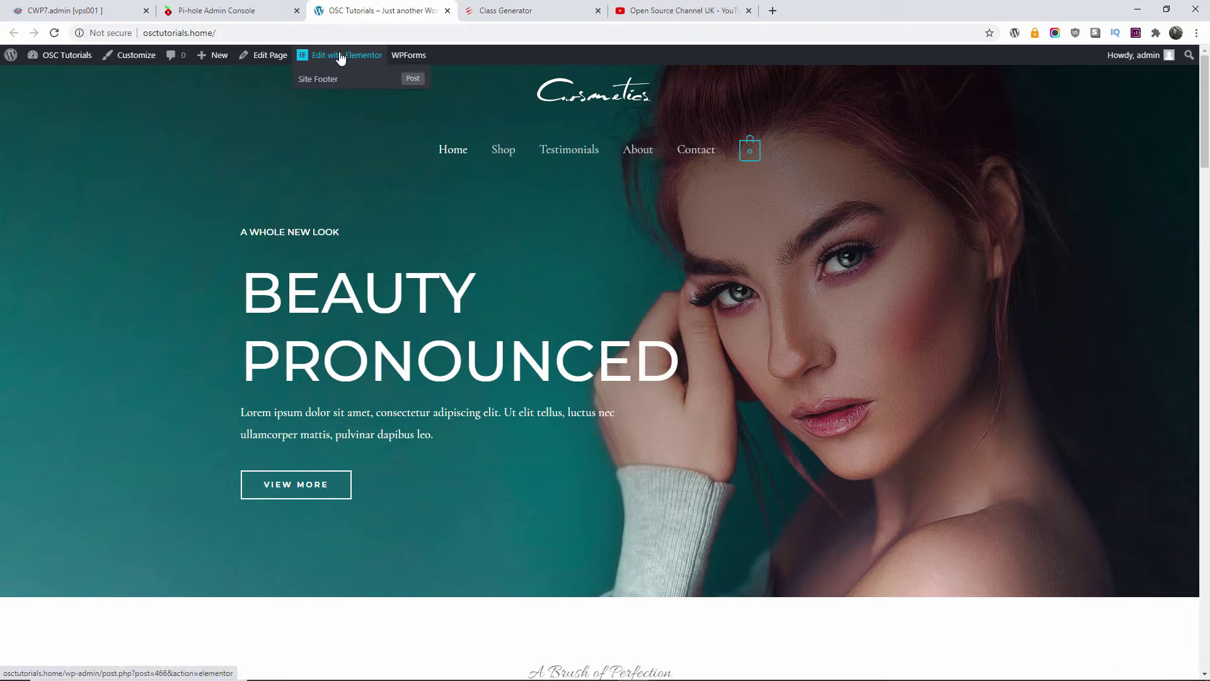
middle_click(341, 57)
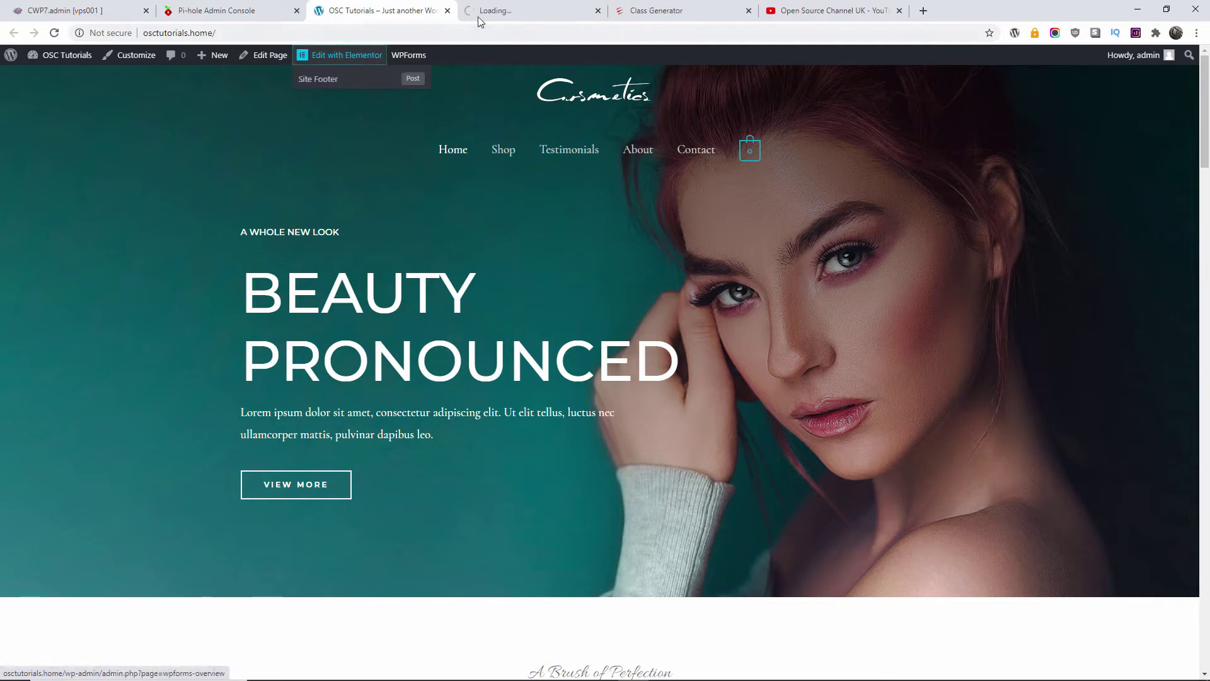
click(510, 9)
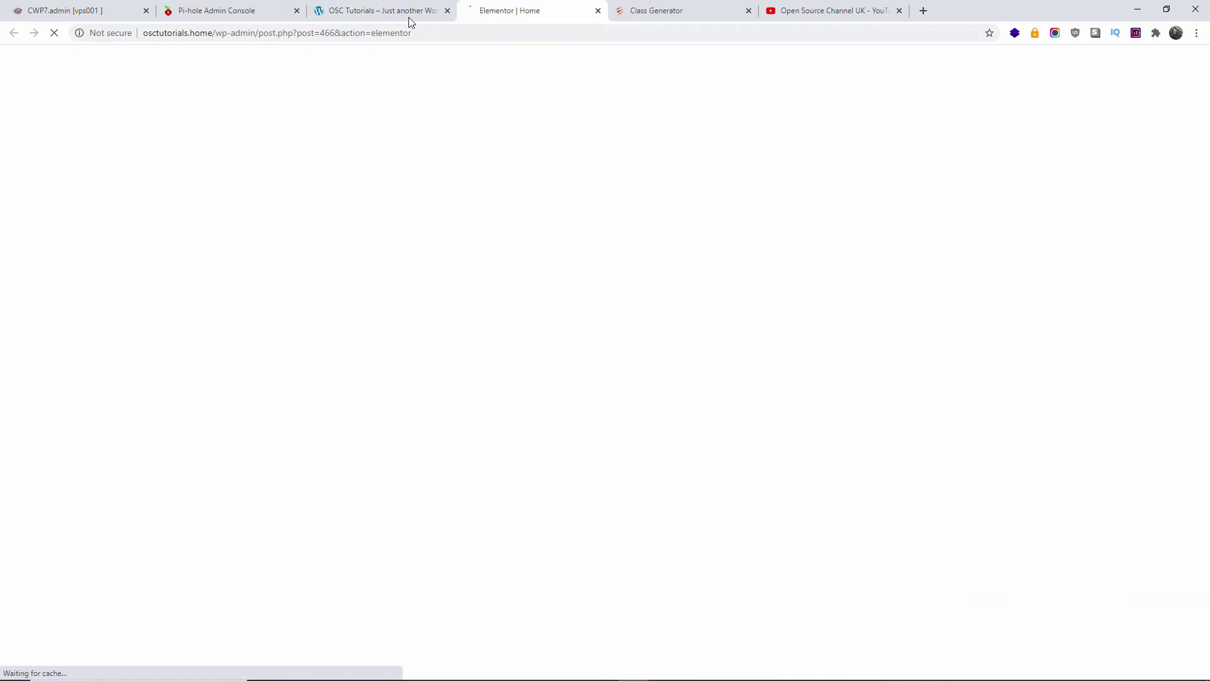
drag(409, 17, 524, 13)
click(379, 10)
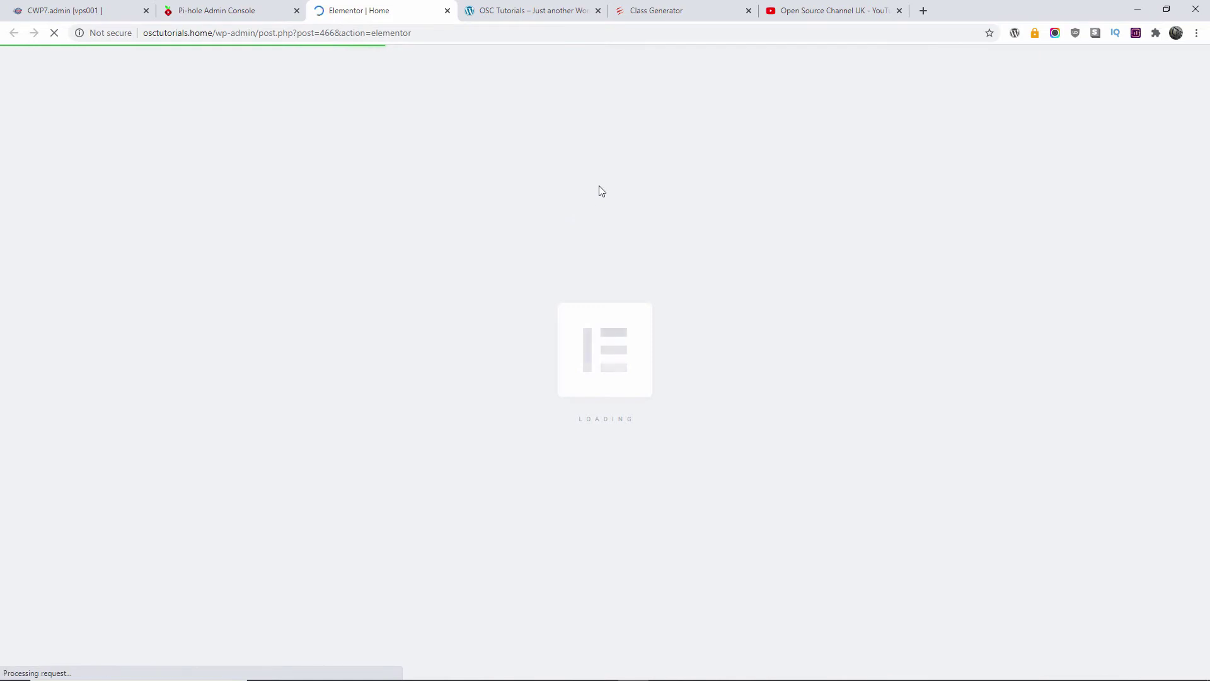
click(672, 7)
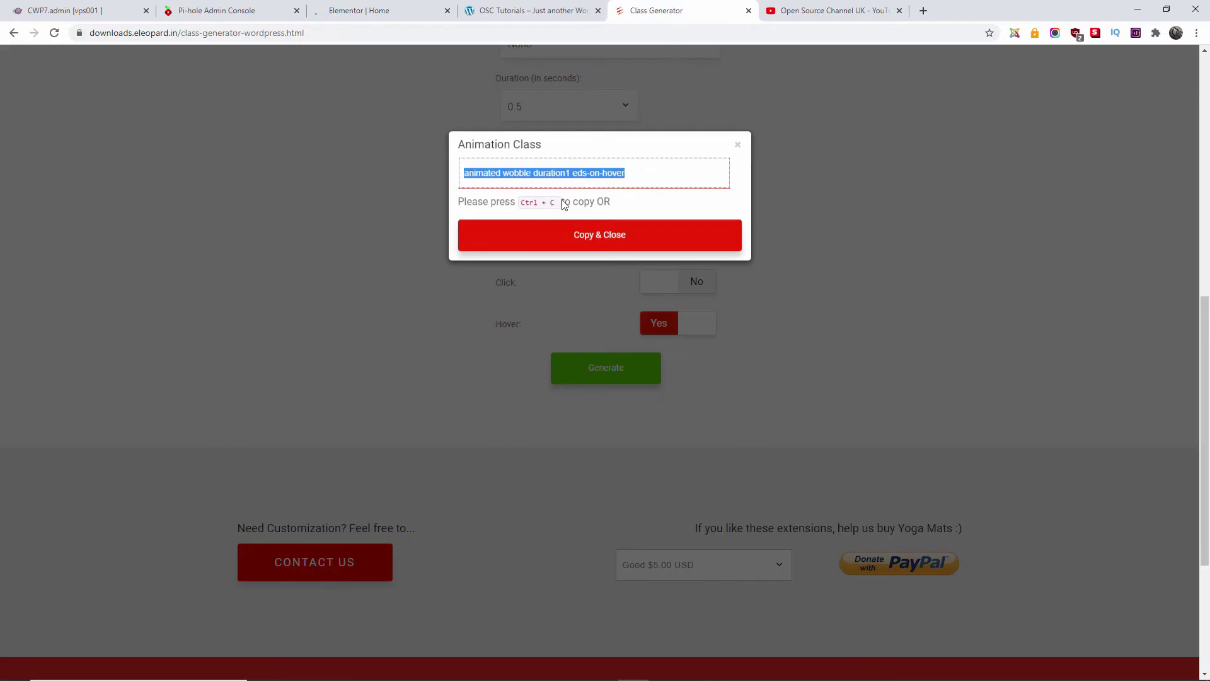
click(413, 10)
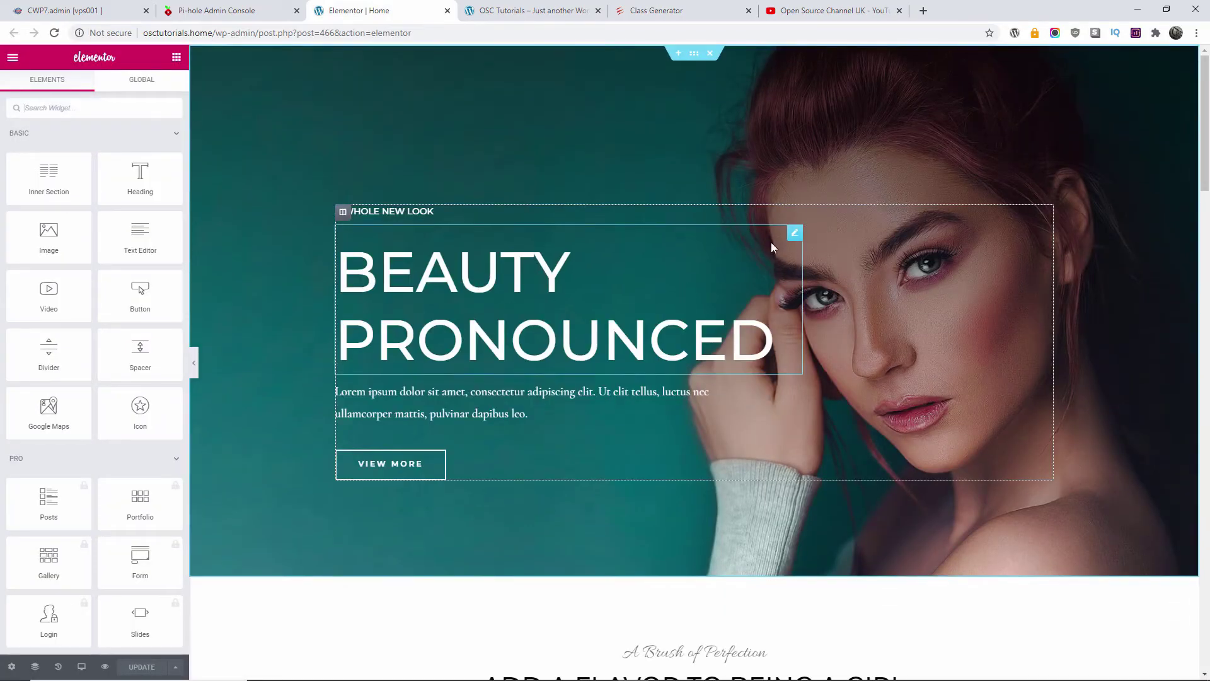
Step: Paste the class "animated wobble duration1 eds-on-hover" into the "Beauty Pronounced" heading's CSS Classes in its advanced settings
click(795, 234)
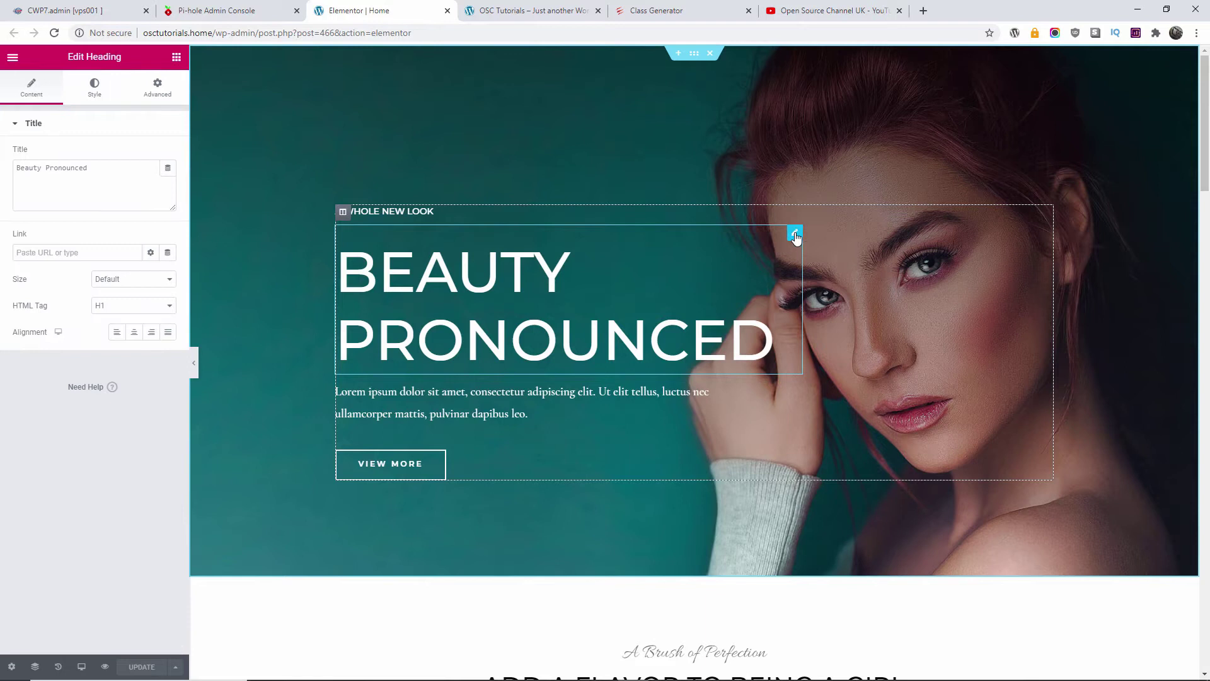
click(161, 83)
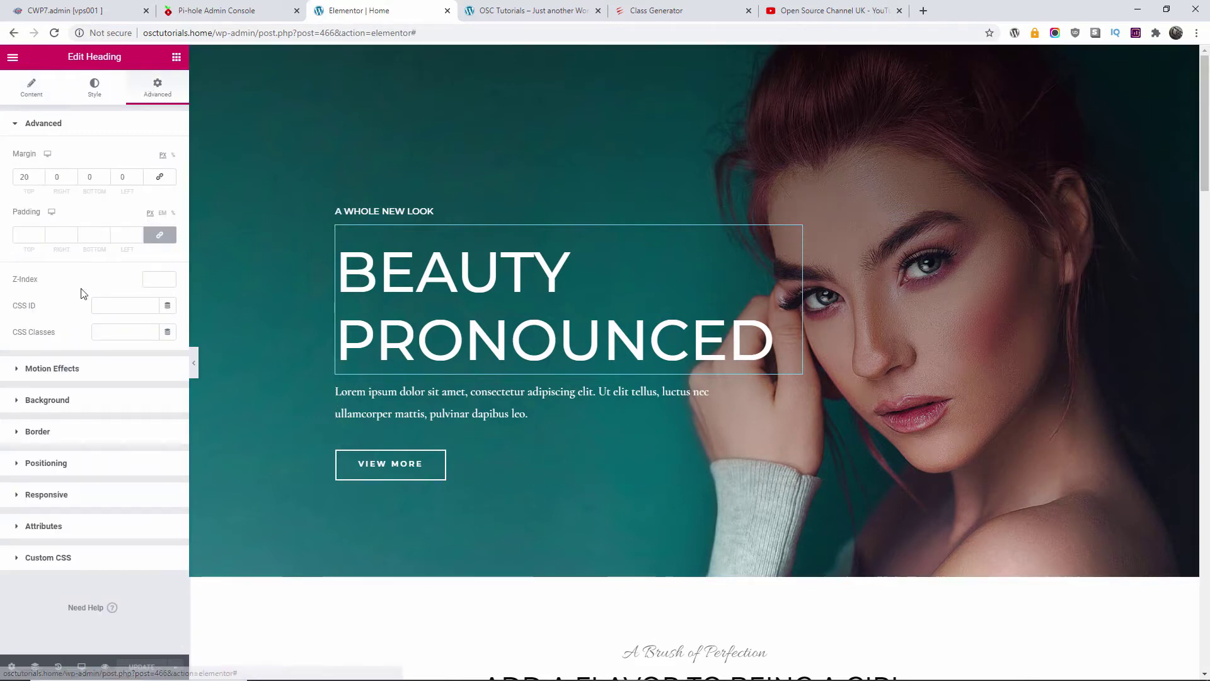
mouse_move(15, 337)
mouse_down()
mouse_move(55, 336)
mouse_move(21, 336)
mouse_up()
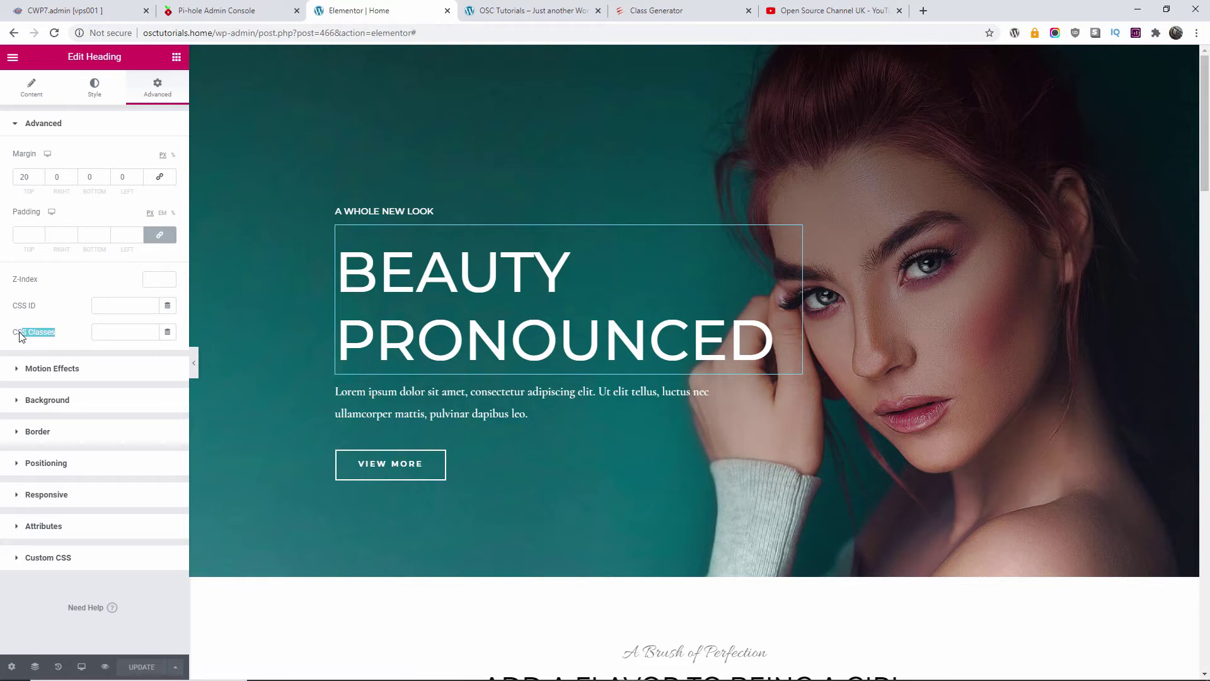
click(107, 331)
right_click(107, 329)
click(138, 424)
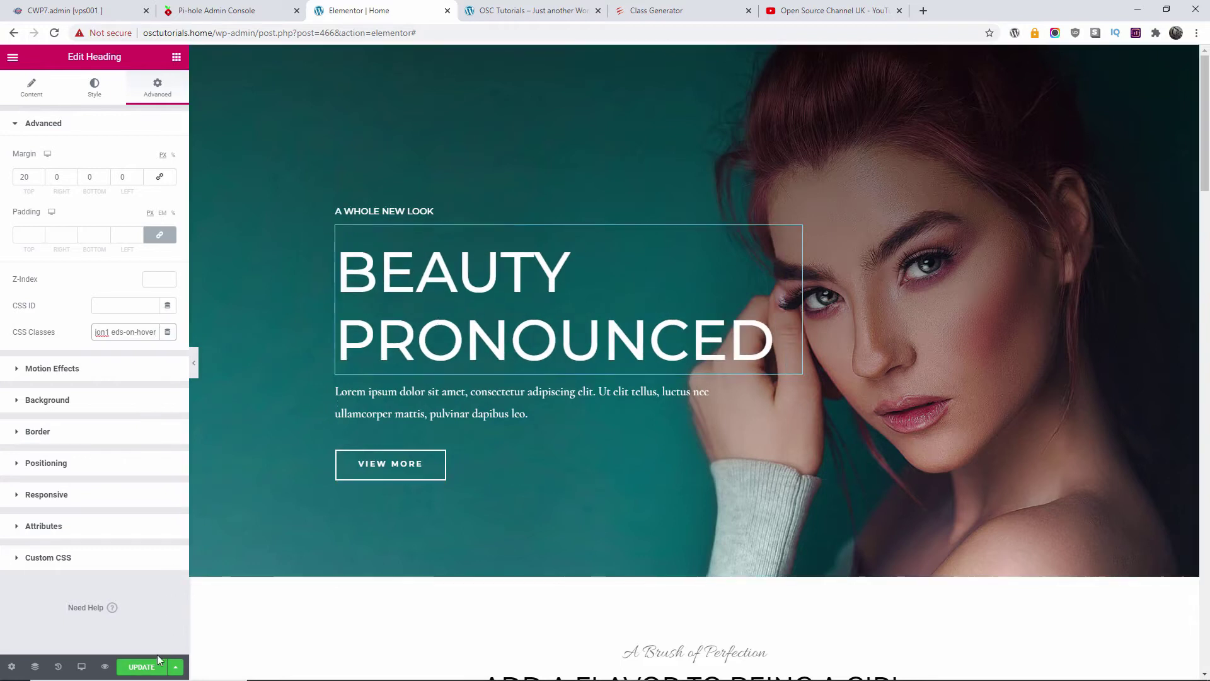
Step: Update the page and reload the site's front page to test the heading's hover animation
click(155, 671)
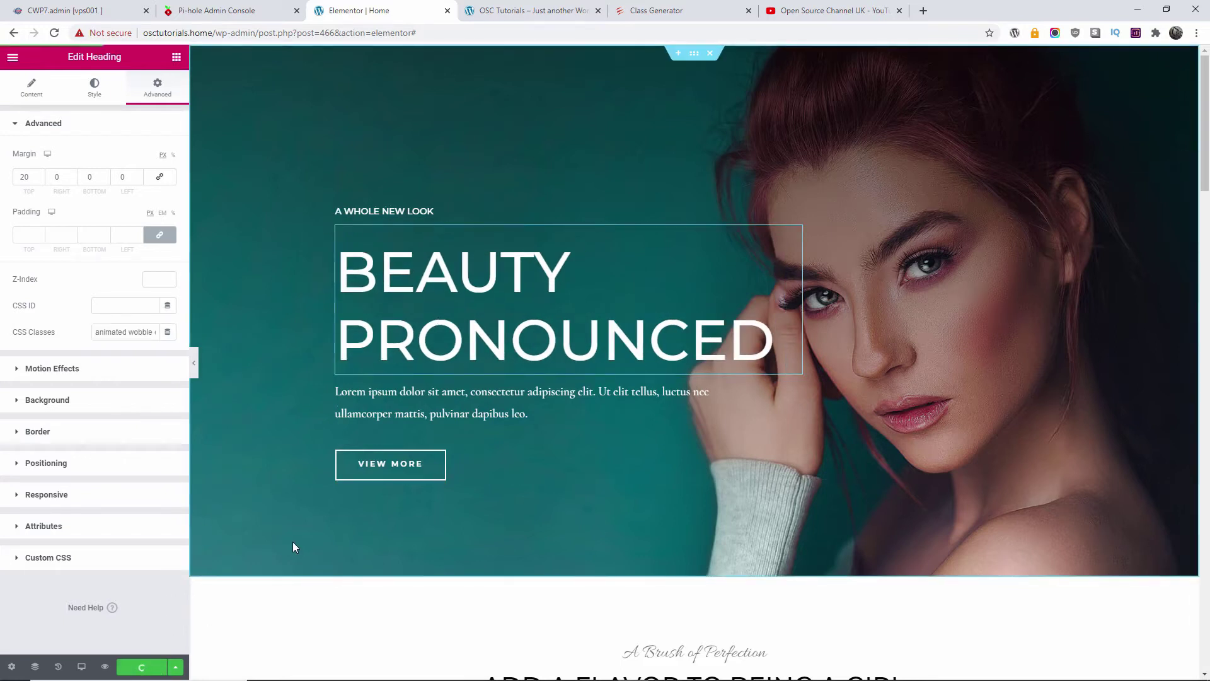
click(525, 8)
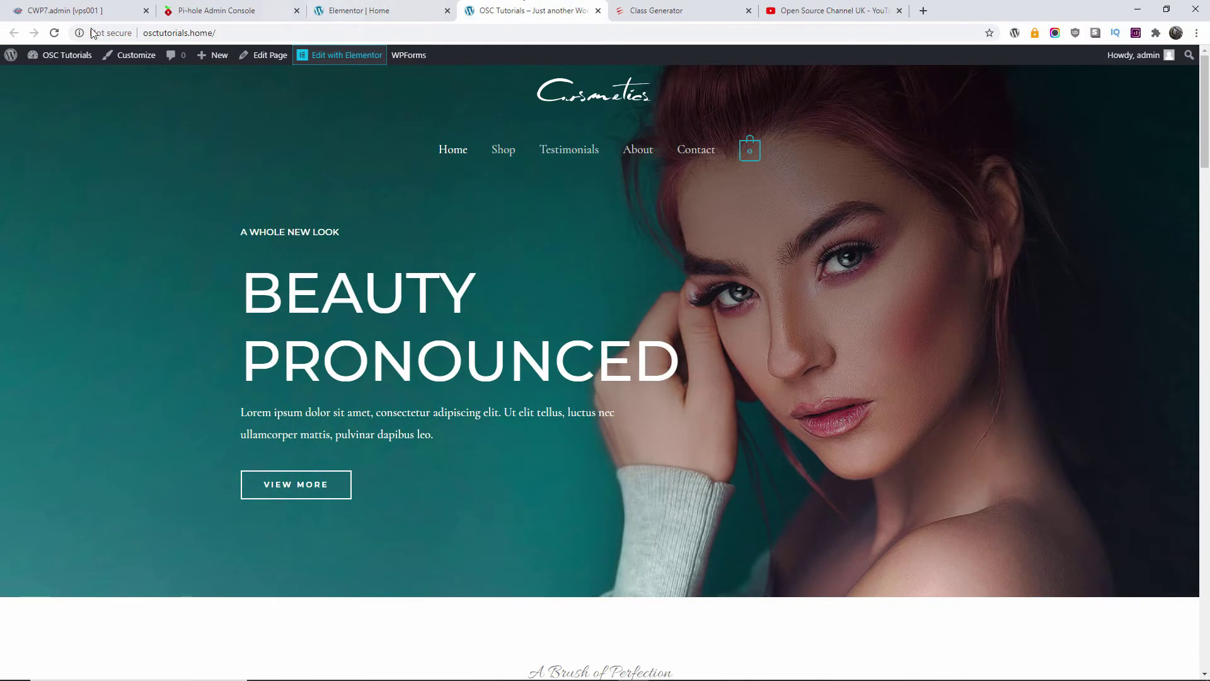
click(49, 36)
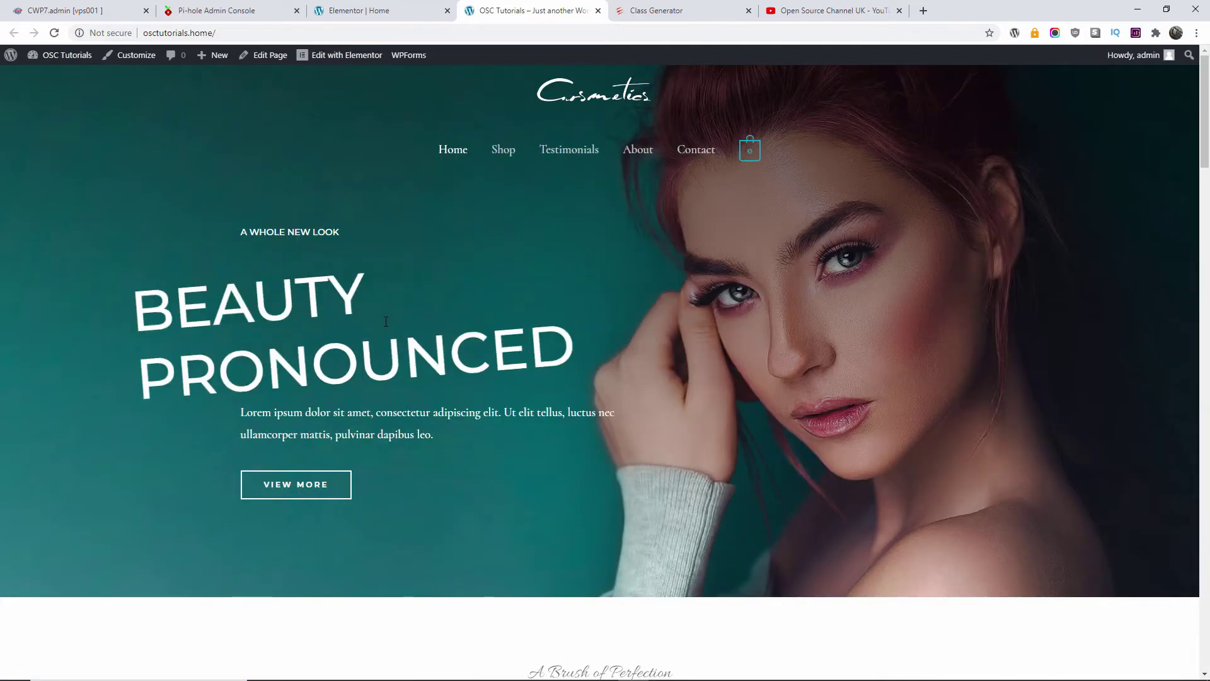
Step: Return to the Class Generator, dismiss the generated animation class, and set the animation style to fade
click(706, 11)
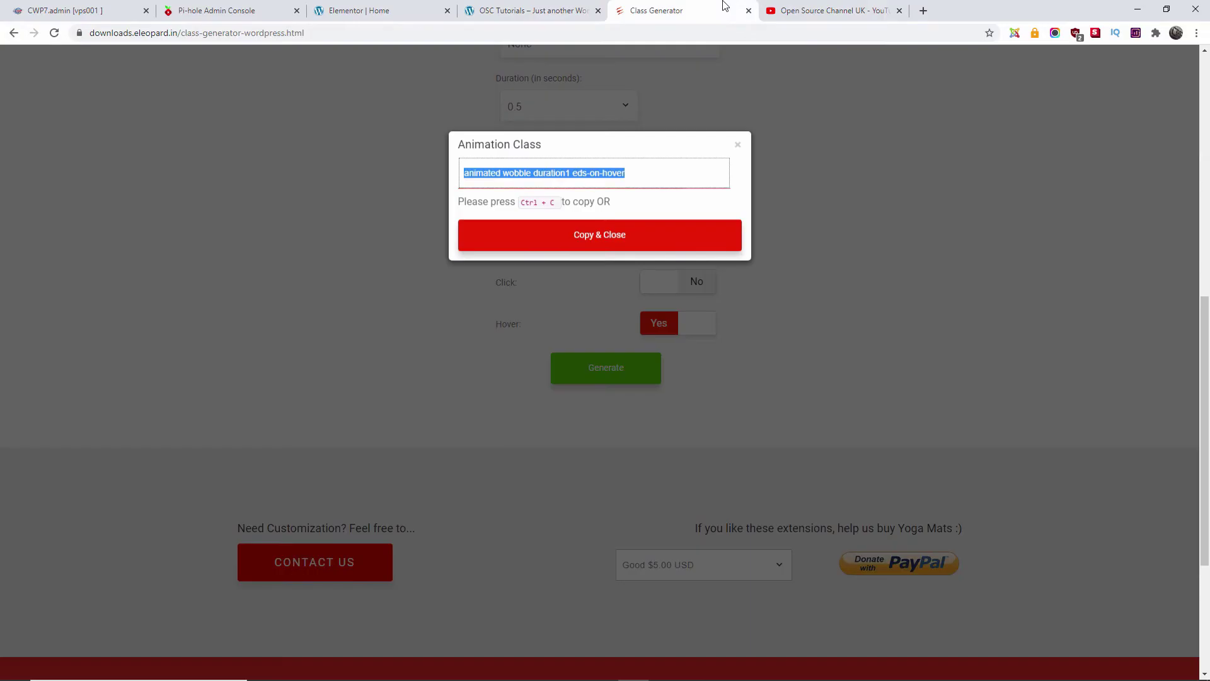
click(738, 145)
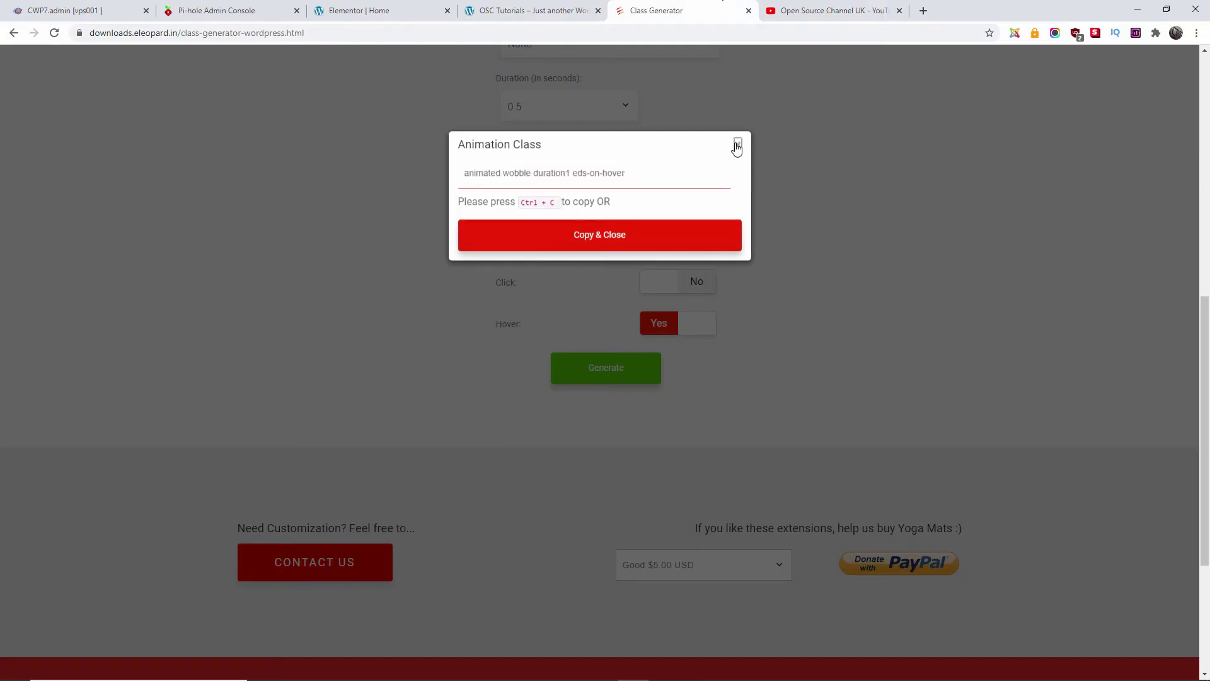
scroll(777, 207, up, 5)
click(575, 306)
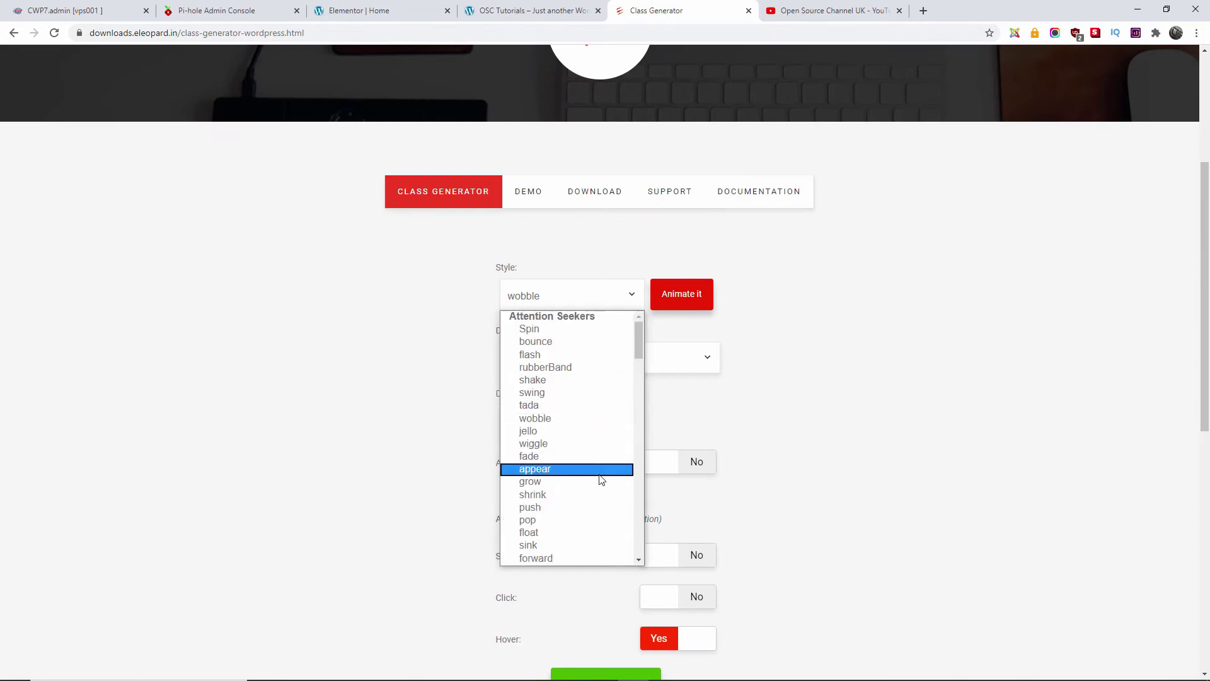
scroll(600, 479, down, 3)
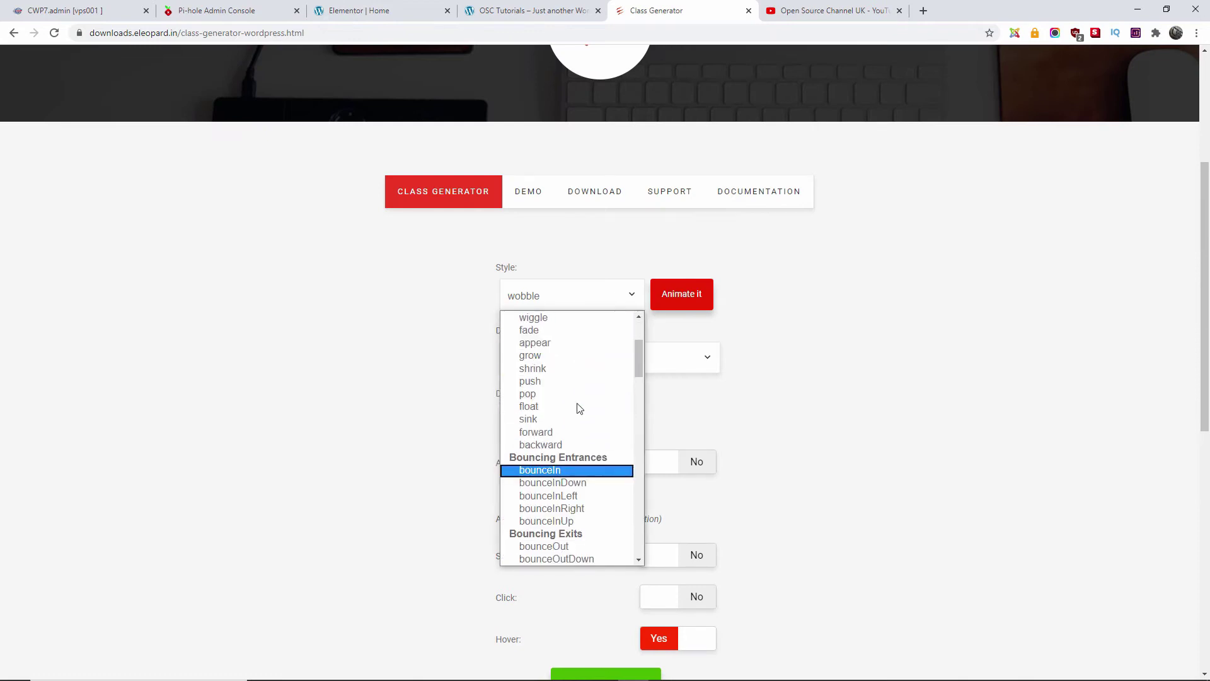
click(566, 331)
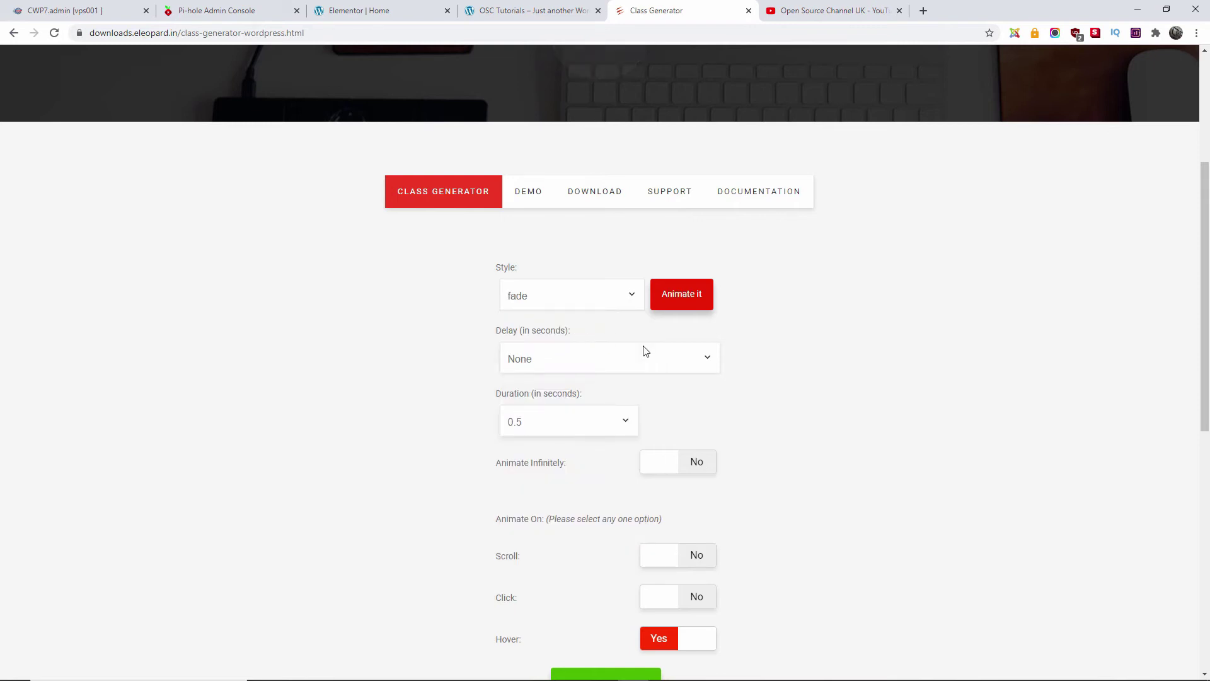
Step: Set the animation's delay to 0.5 seconds and its duration to 1.5 seconds, and turn off the Hover trigger
click(596, 363)
click(551, 392)
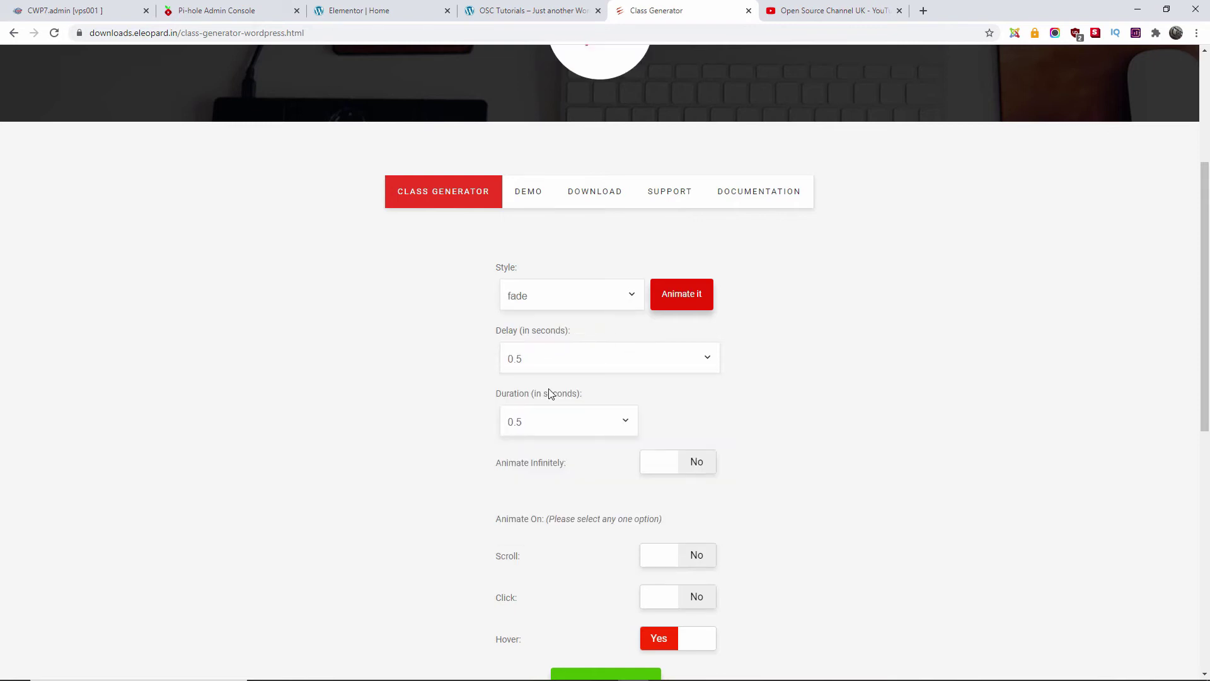
click(566, 430)
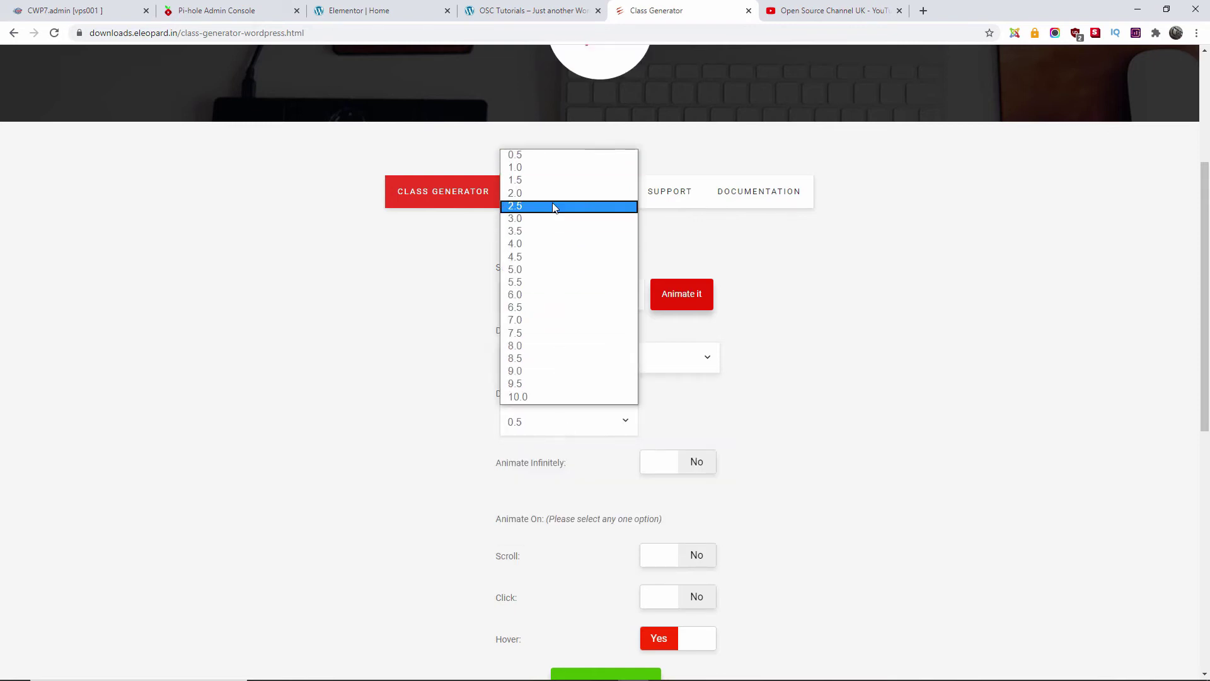
click(559, 182)
scroll(797, 343, down, 2)
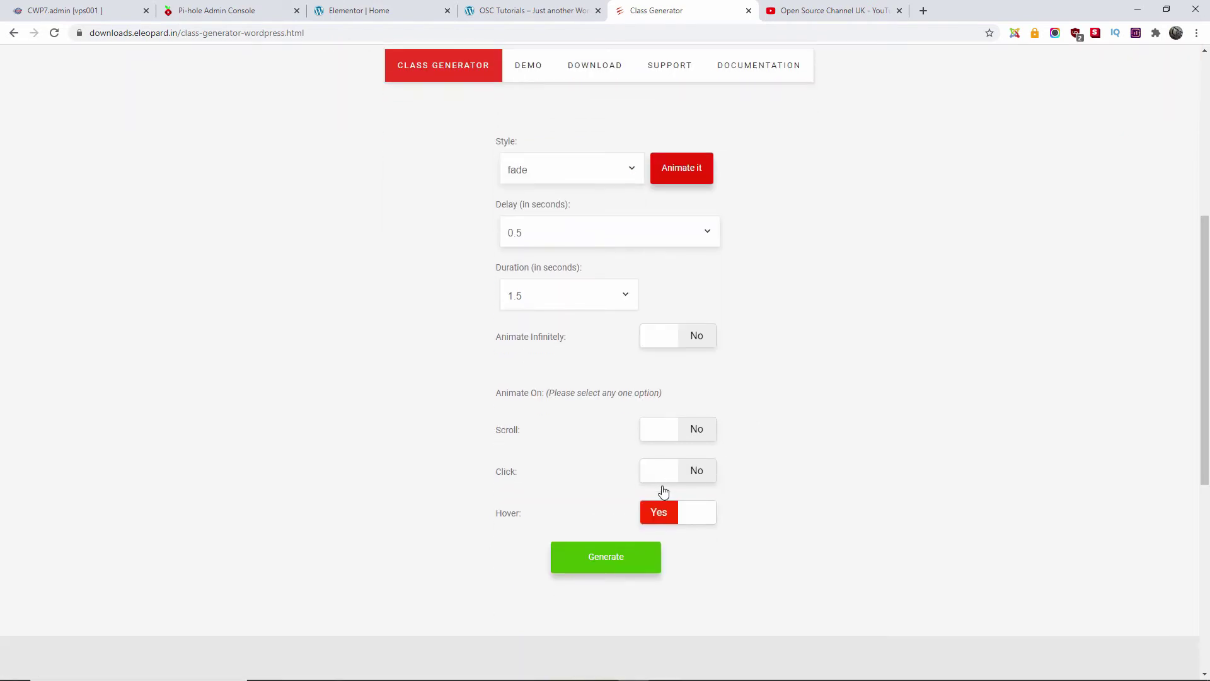
click(683, 519)
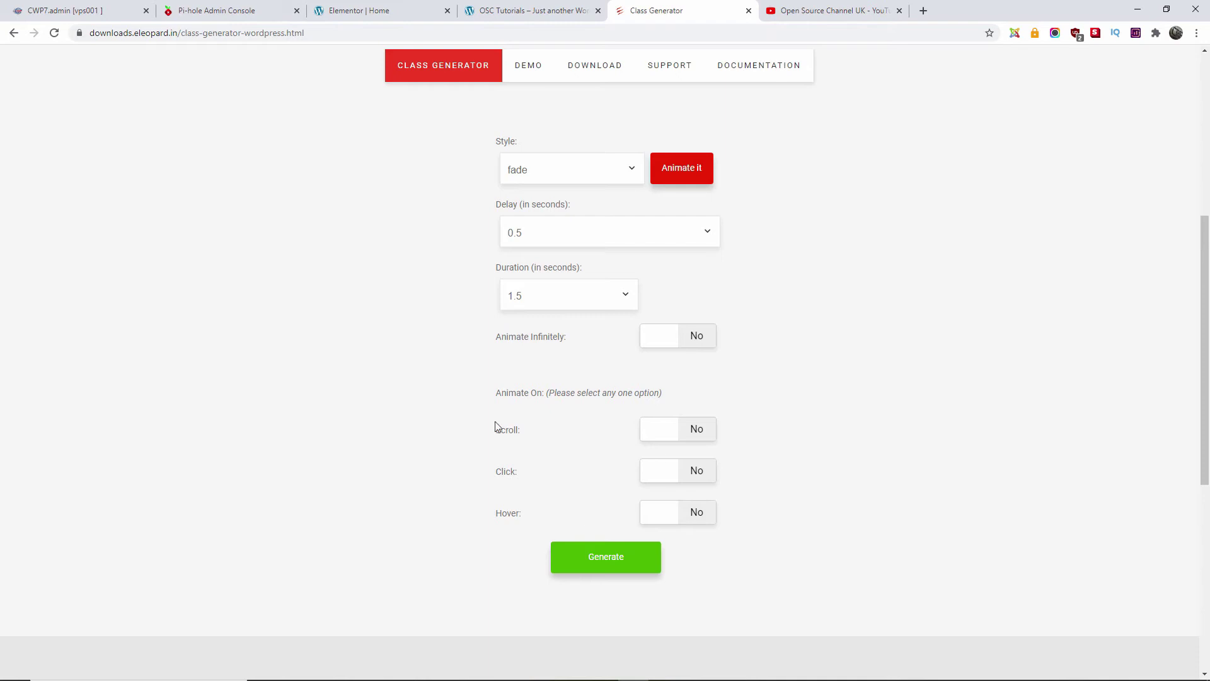
Step: Turn on the Hover trigger, then generate and copy the class "animated fade delay1 duration3 eds-on-hover"
drag(497, 394, 654, 395)
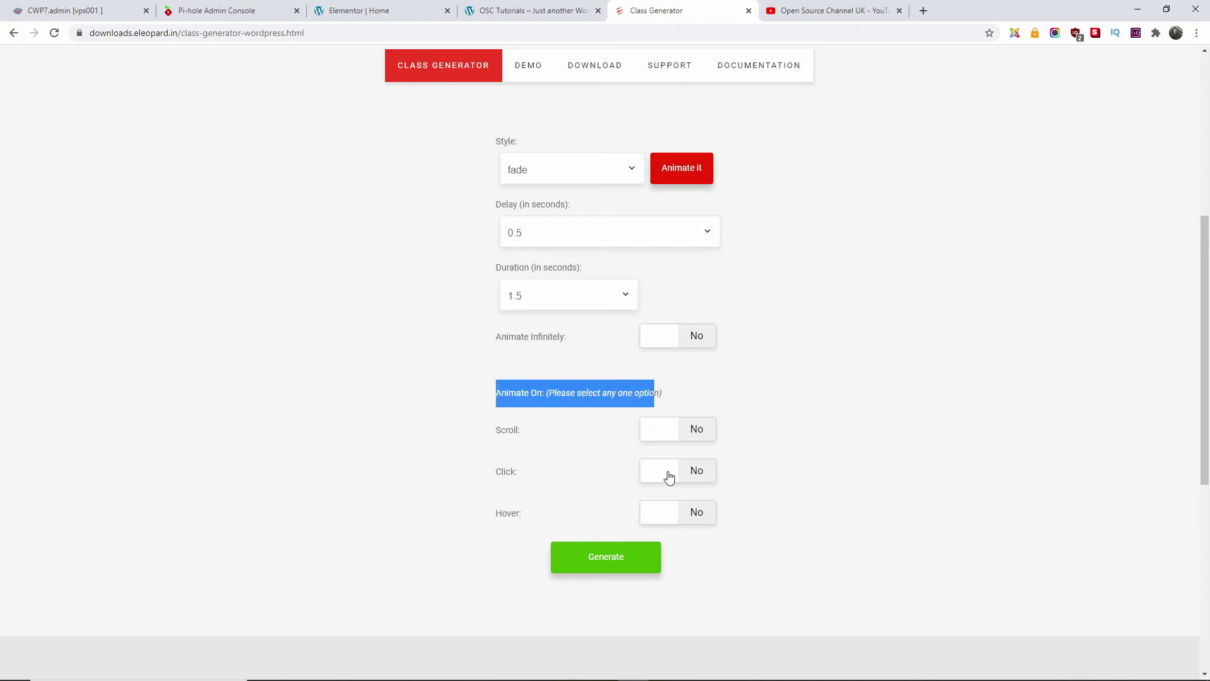
click(683, 520)
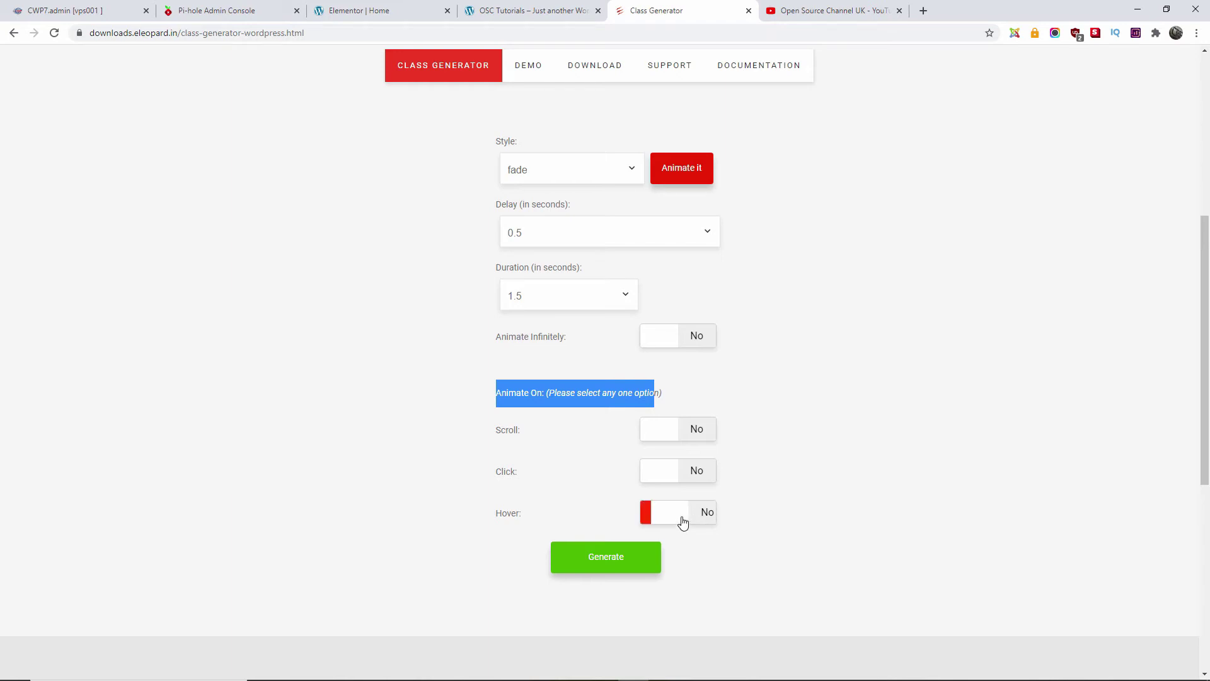
click(602, 561)
right_click(614, 169)
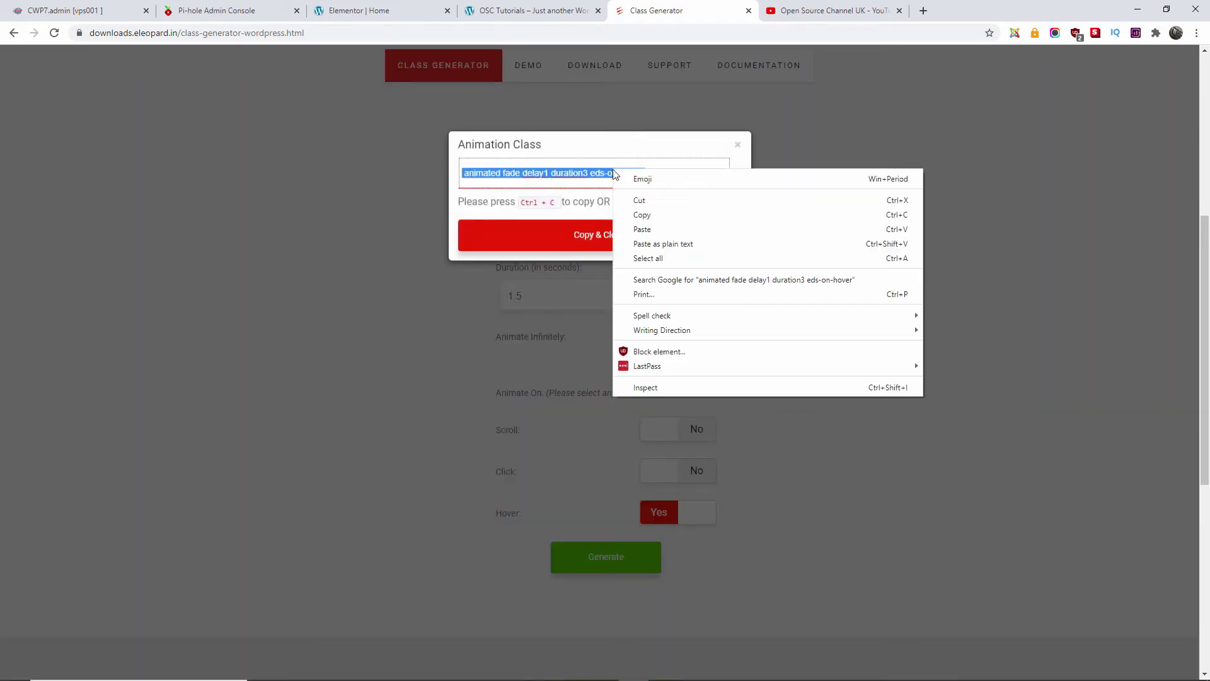
click(651, 210)
Step: In Elementor, replace the "Beauty Pronounced" heading's CSS Classes with "animated fade delay1 duration3 eds-on-hover"
click(346, 6)
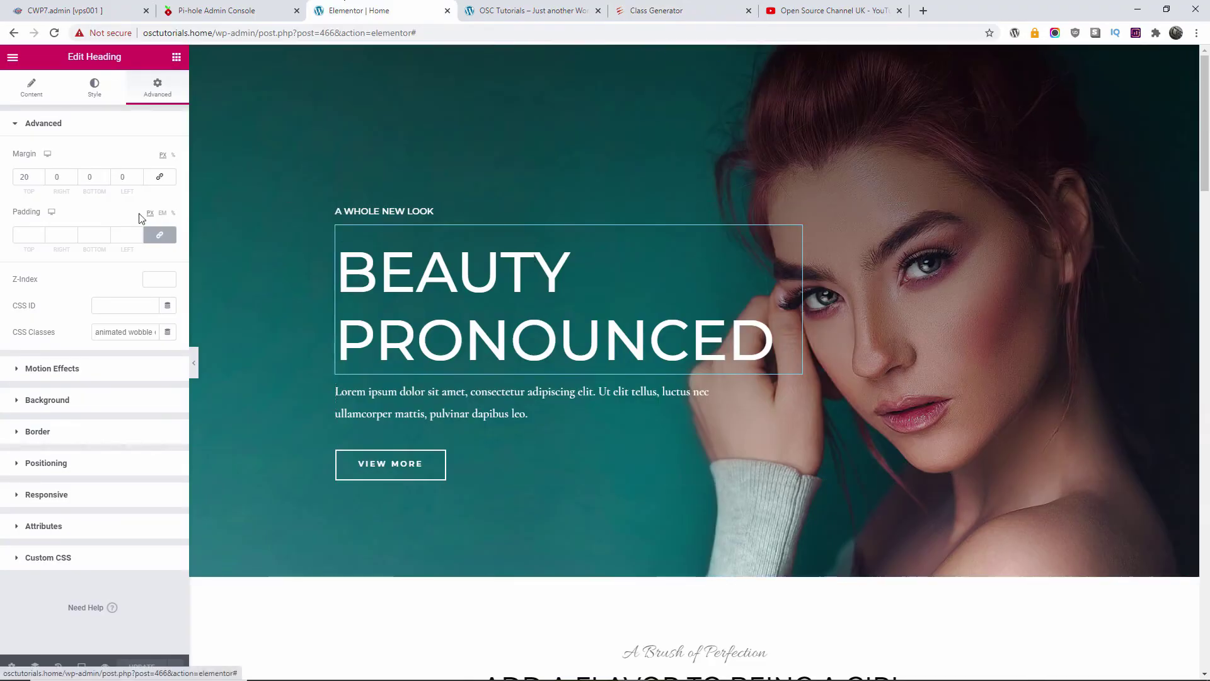
triple_click(95, 333)
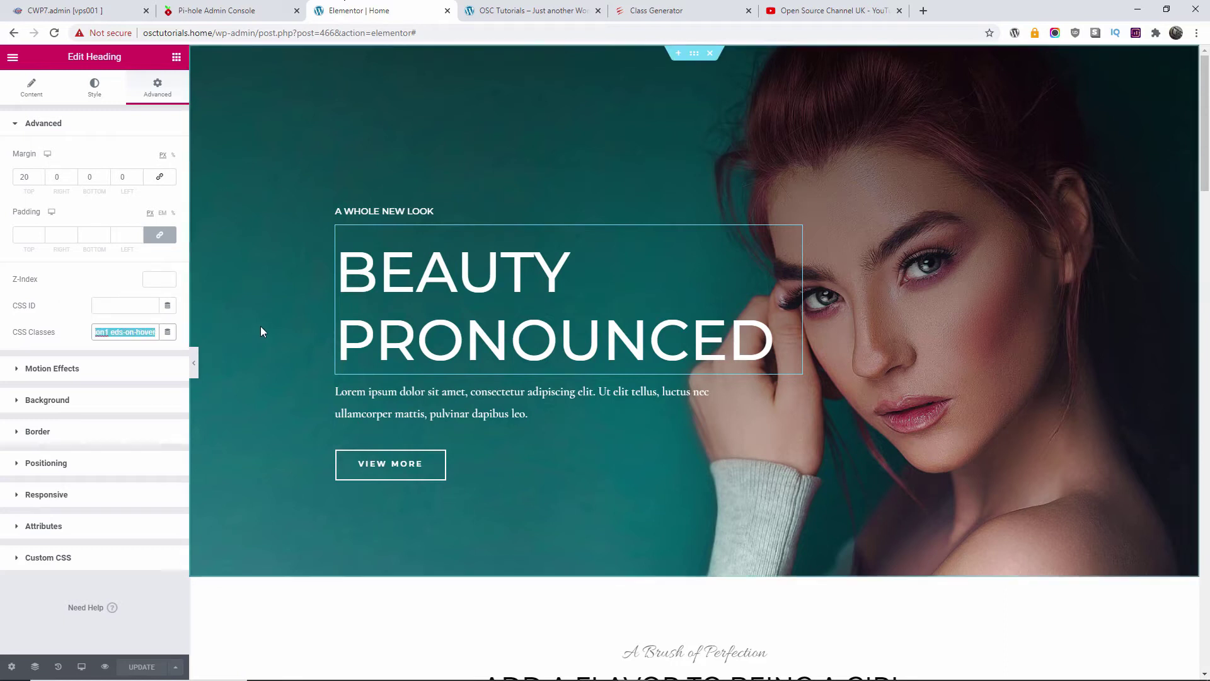
key(BackSpace)
key(ctrl+v)
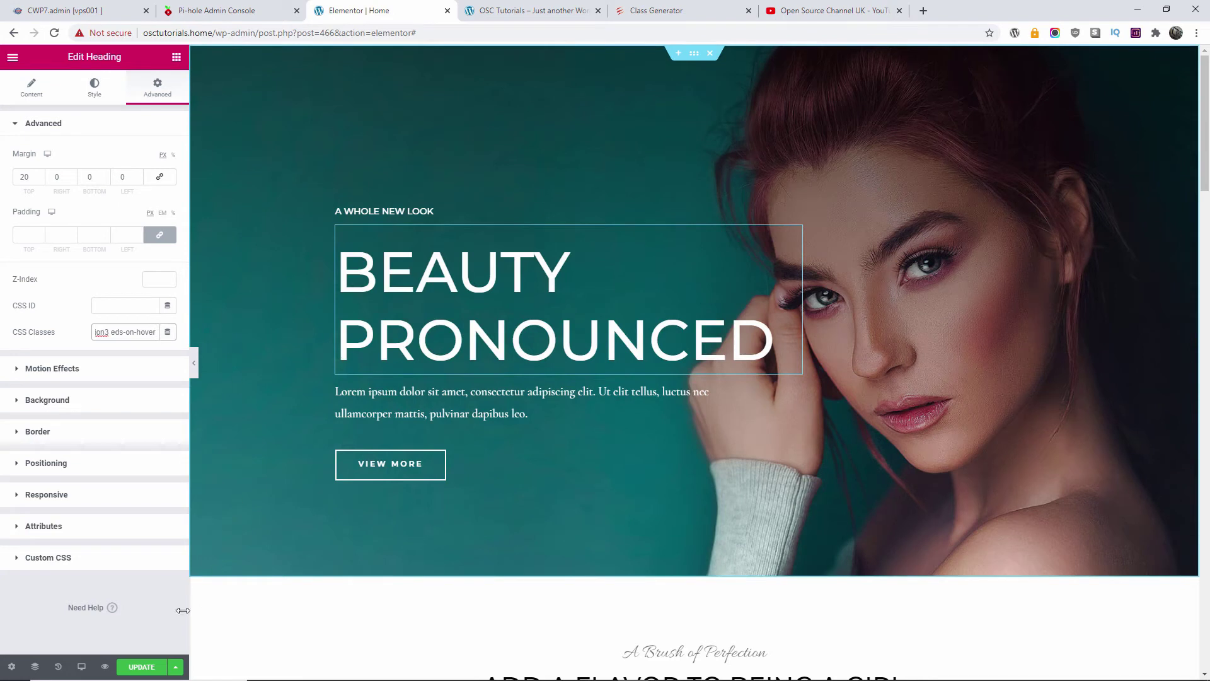
Step: Update the page and reload the site's front page to test the heading's fade animation on hover
click(142, 666)
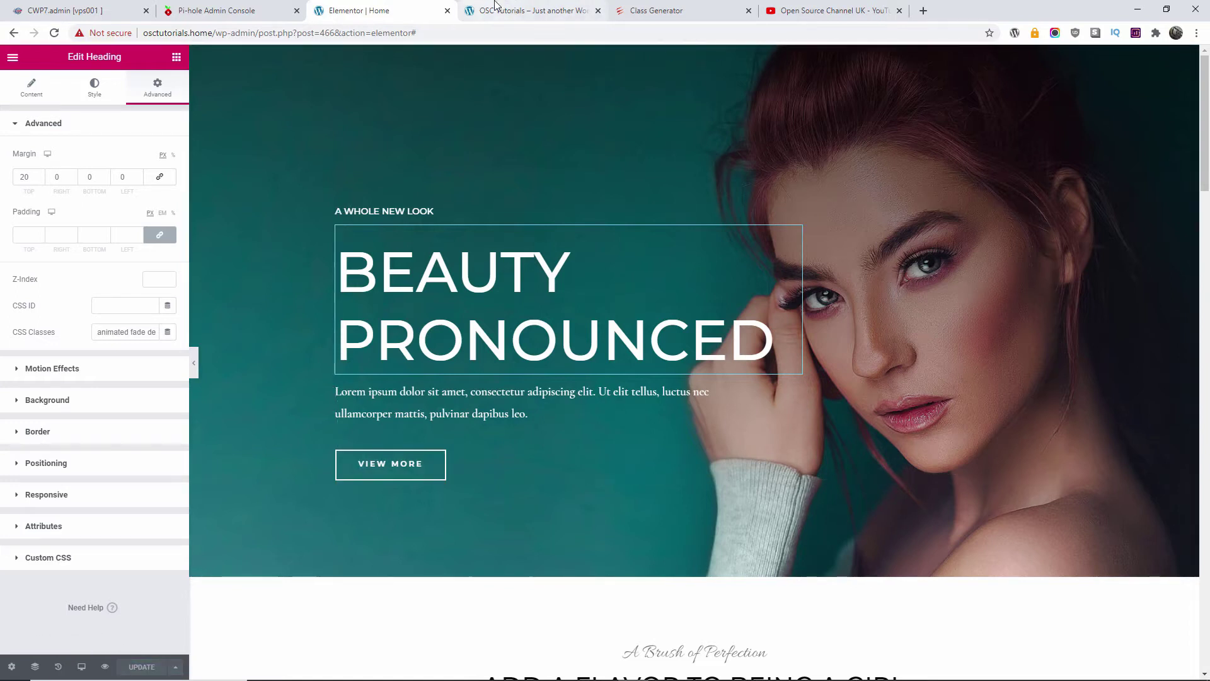
click(505, 10)
click(55, 33)
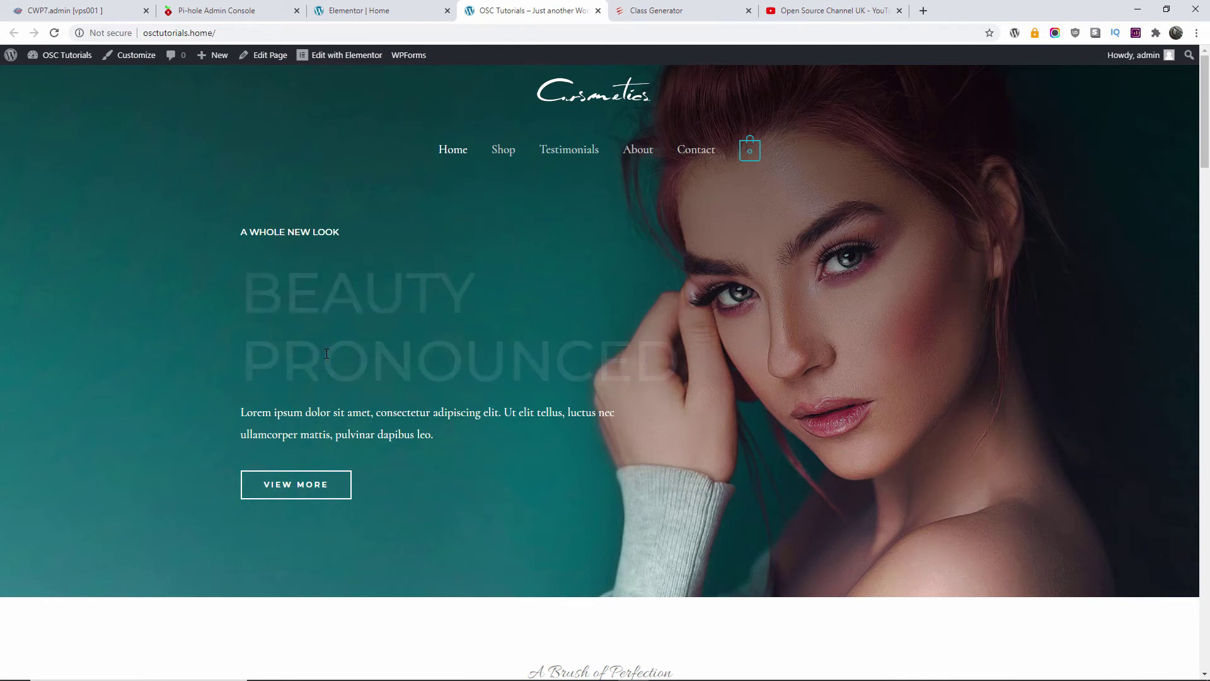
Step: Back in the Class Generator, dismiss the old class, turn off the Hover trigger, and generate and copy "animated fade delay1 duration3"
click(655, 10)
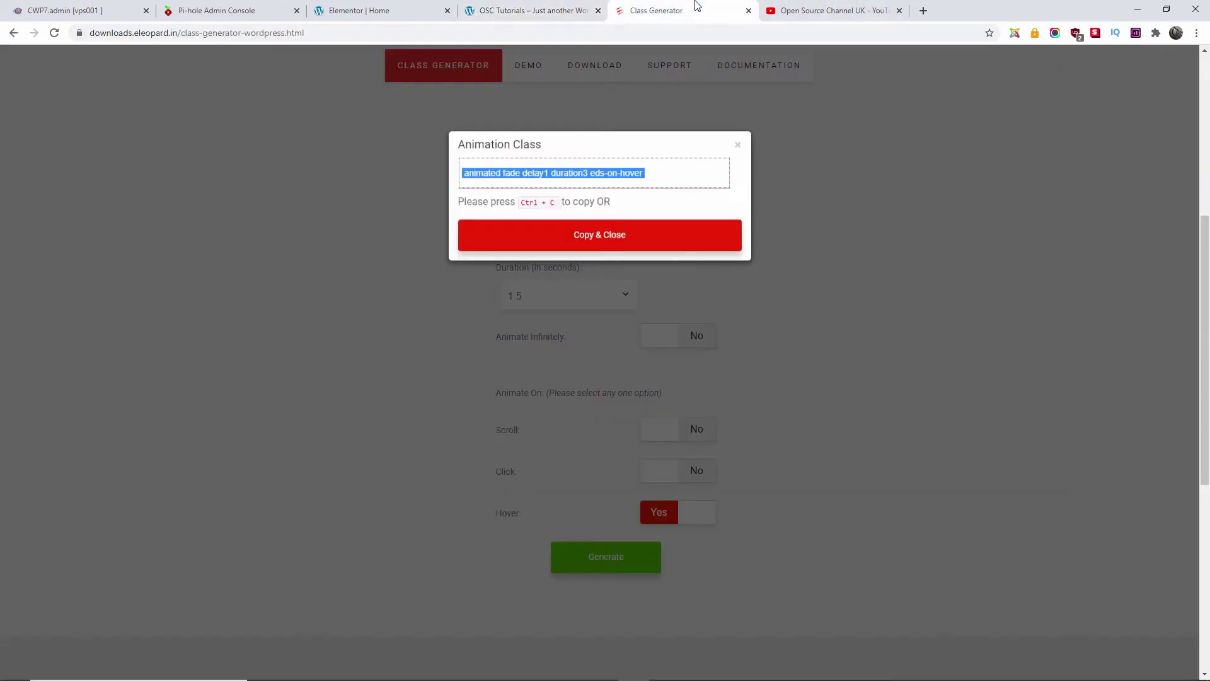
click(736, 147)
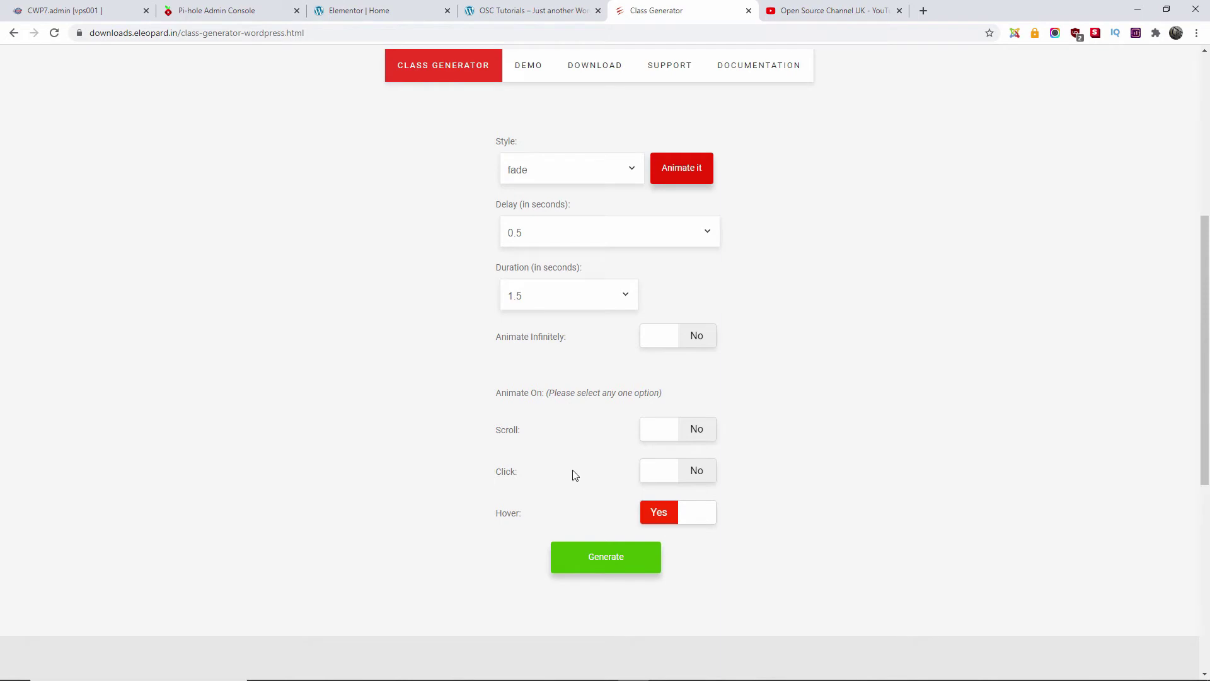
click(655, 512)
click(614, 564)
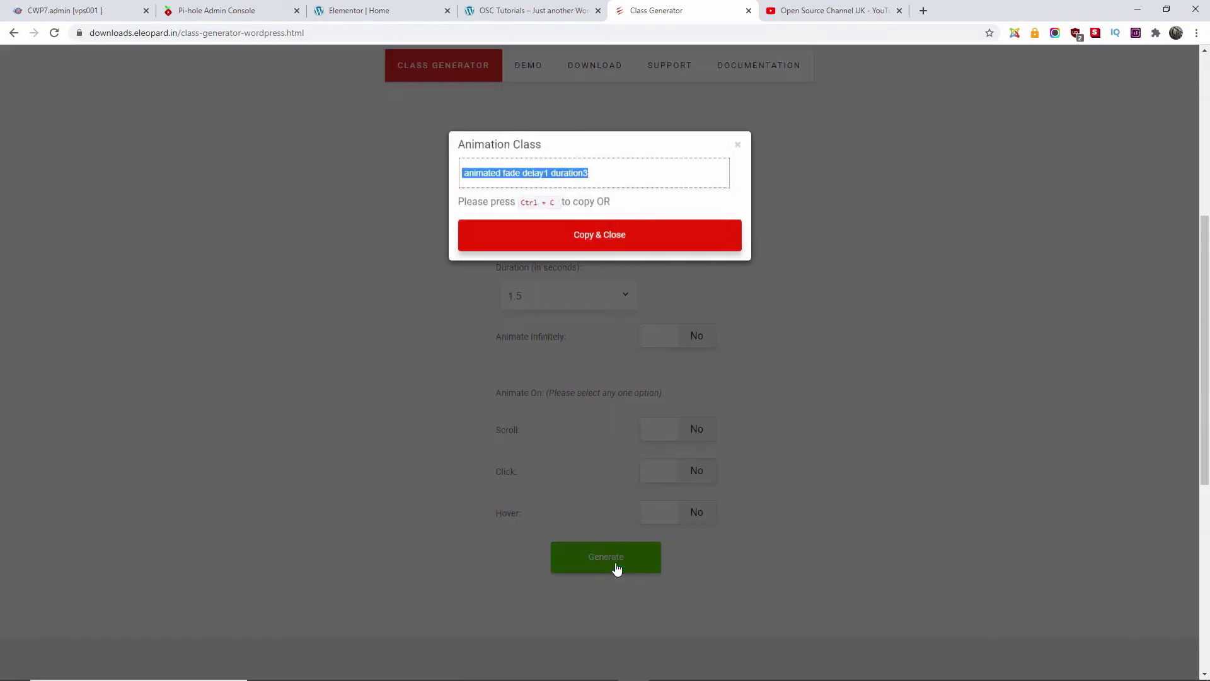
right_click(537, 175)
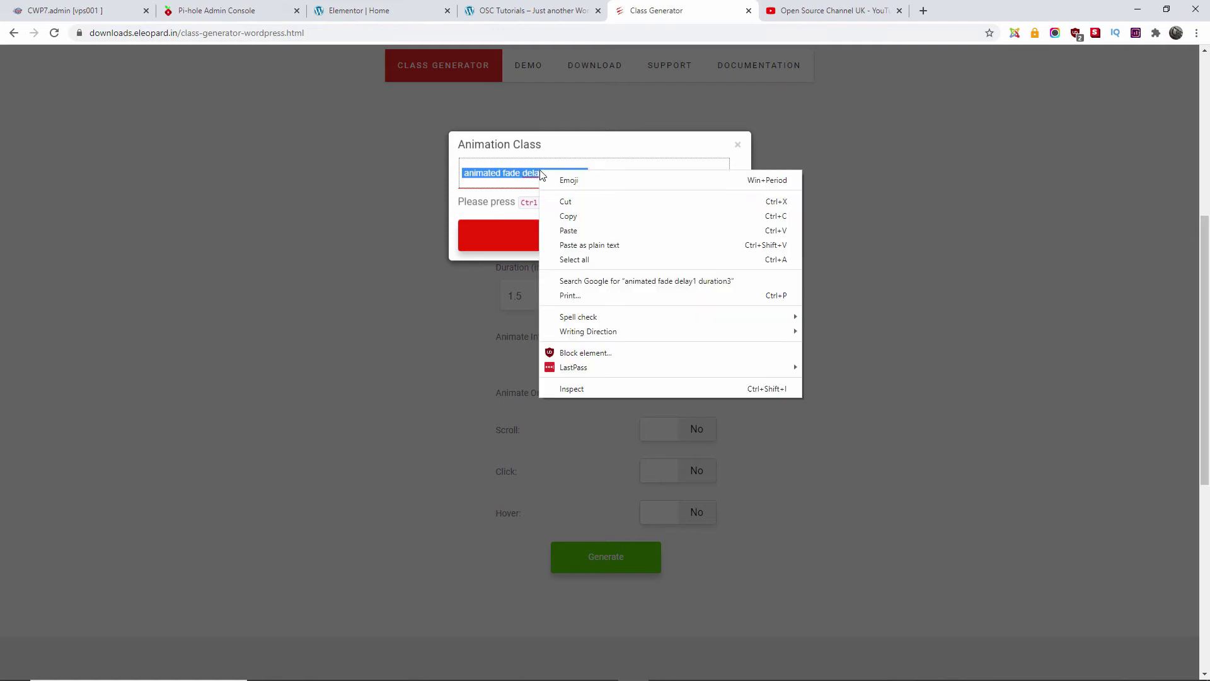
click(569, 219)
Step: In Elementor, replace the "Beauty Pronounced" heading's CSS Classes with "animated fade delay1 duration3"
click(499, 5)
click(397, 6)
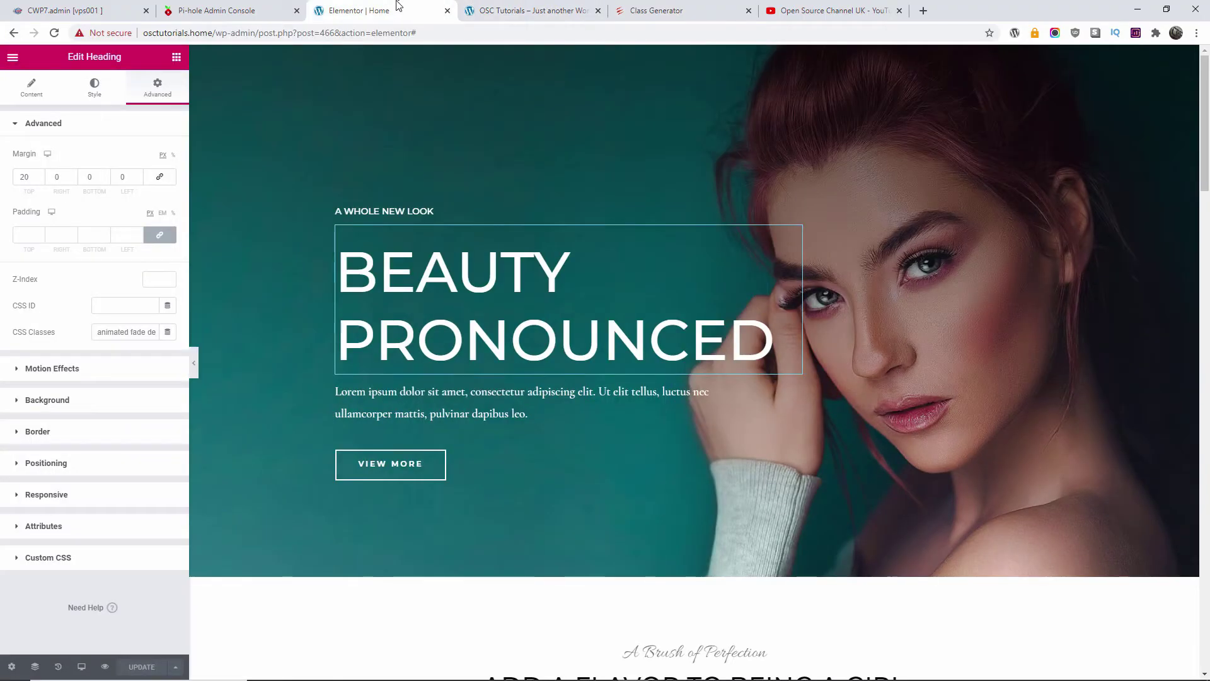
triple_click(126, 332)
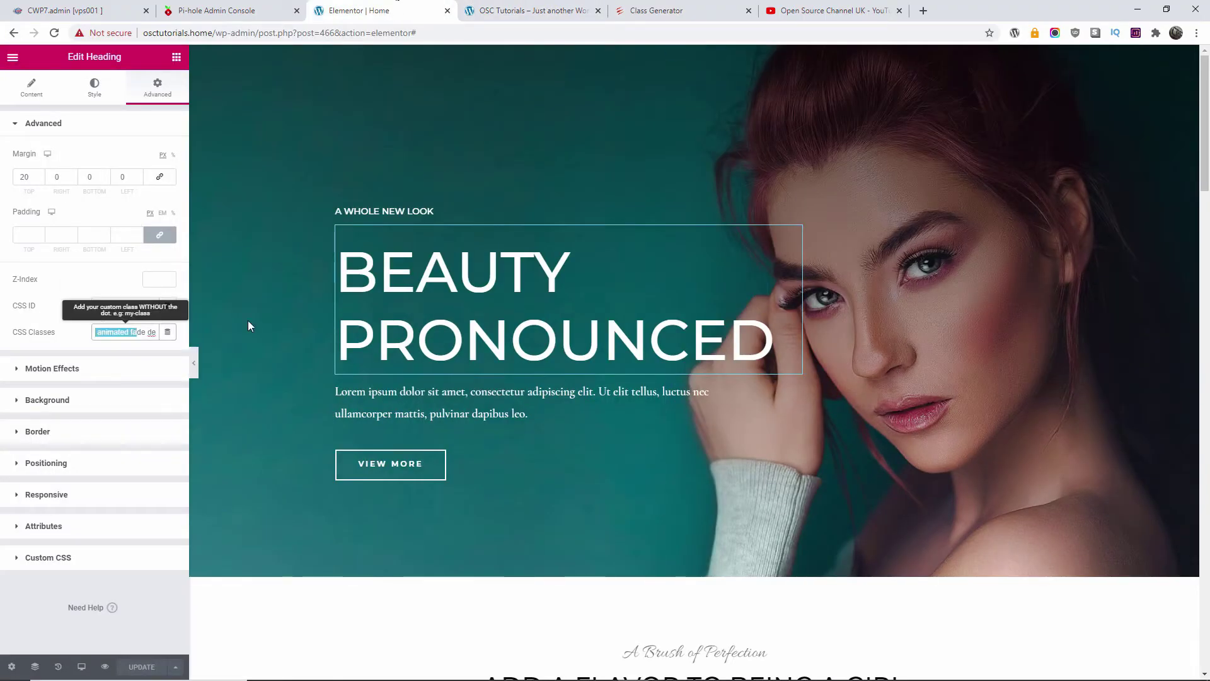
key(ctrl+v)
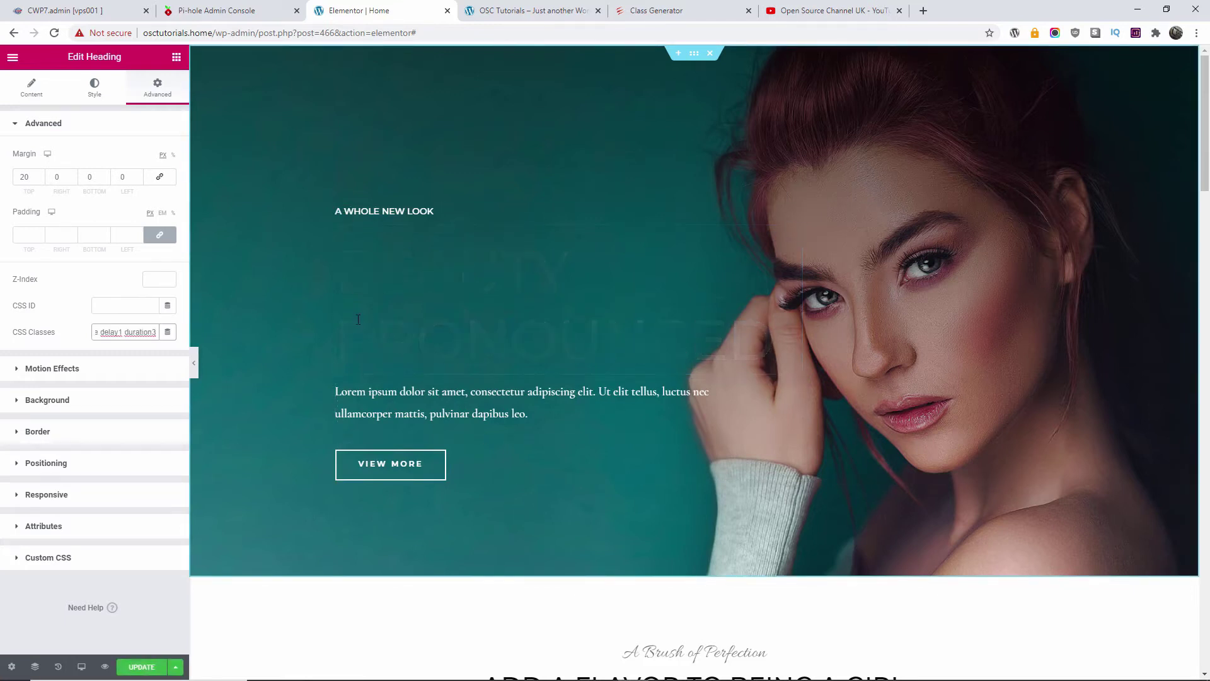
Step: Update the page and reload the site's front page to check the heading's fade animation on page load
click(141, 666)
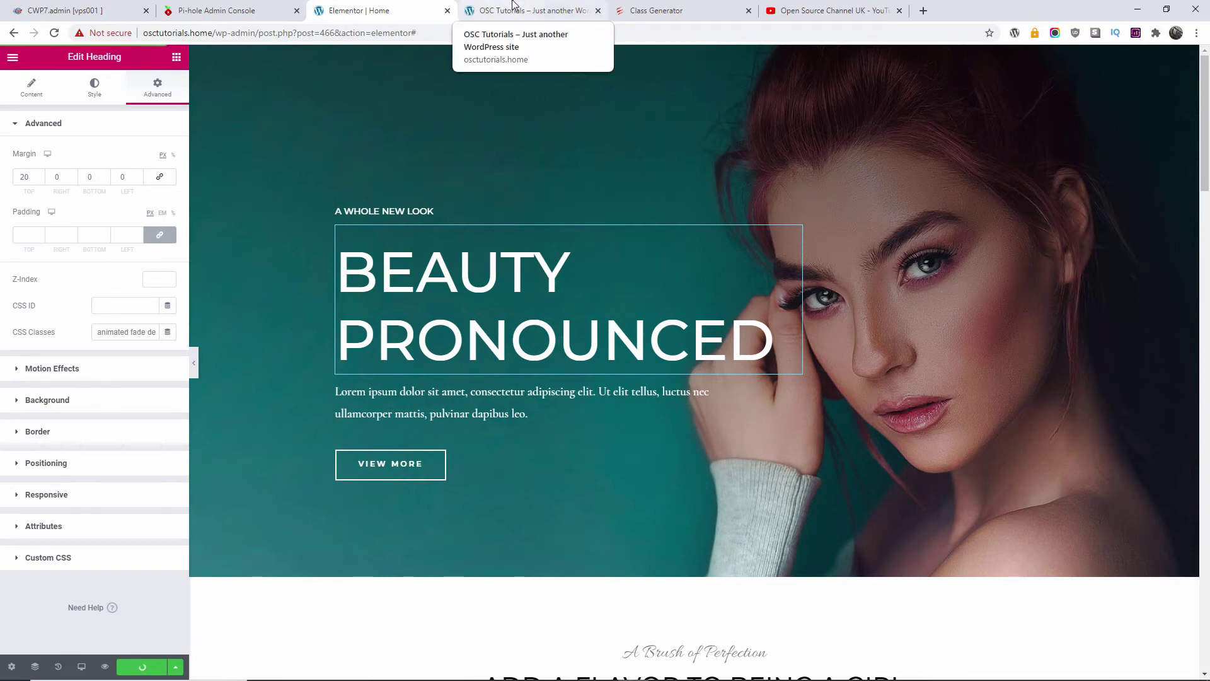
click(514, 5)
click(53, 33)
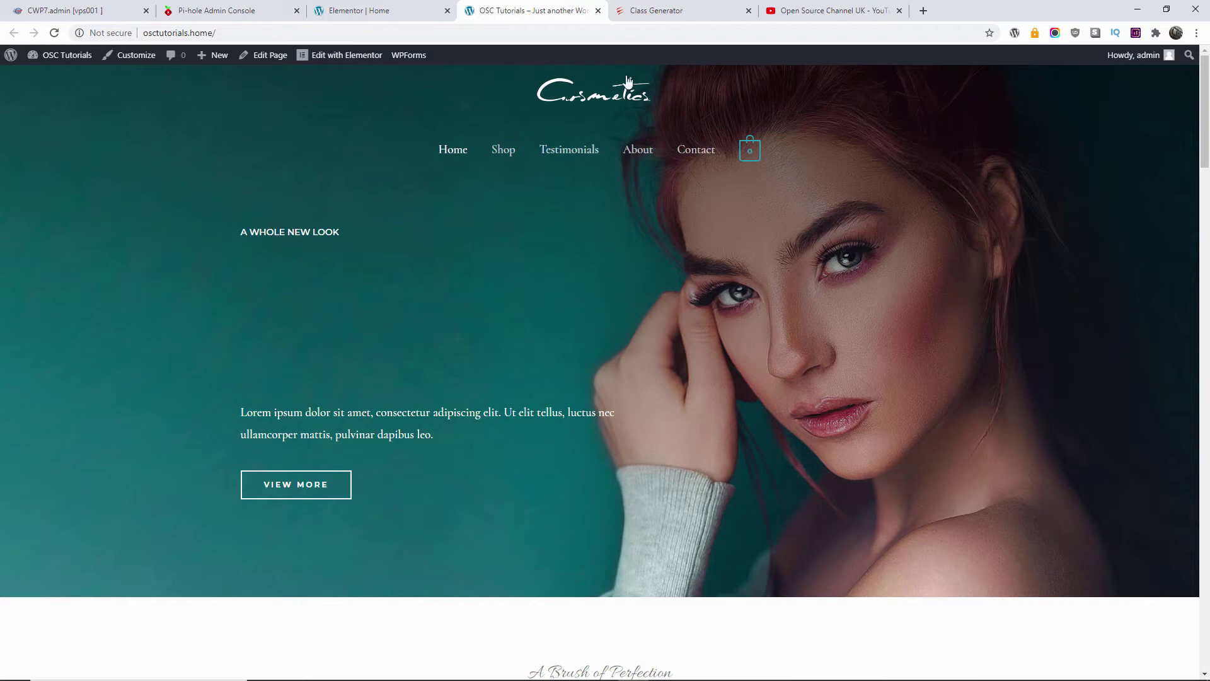
Step: Return to the Class Generator, dismiss the generated animation class, and set the animation style to appear
click(843, 9)
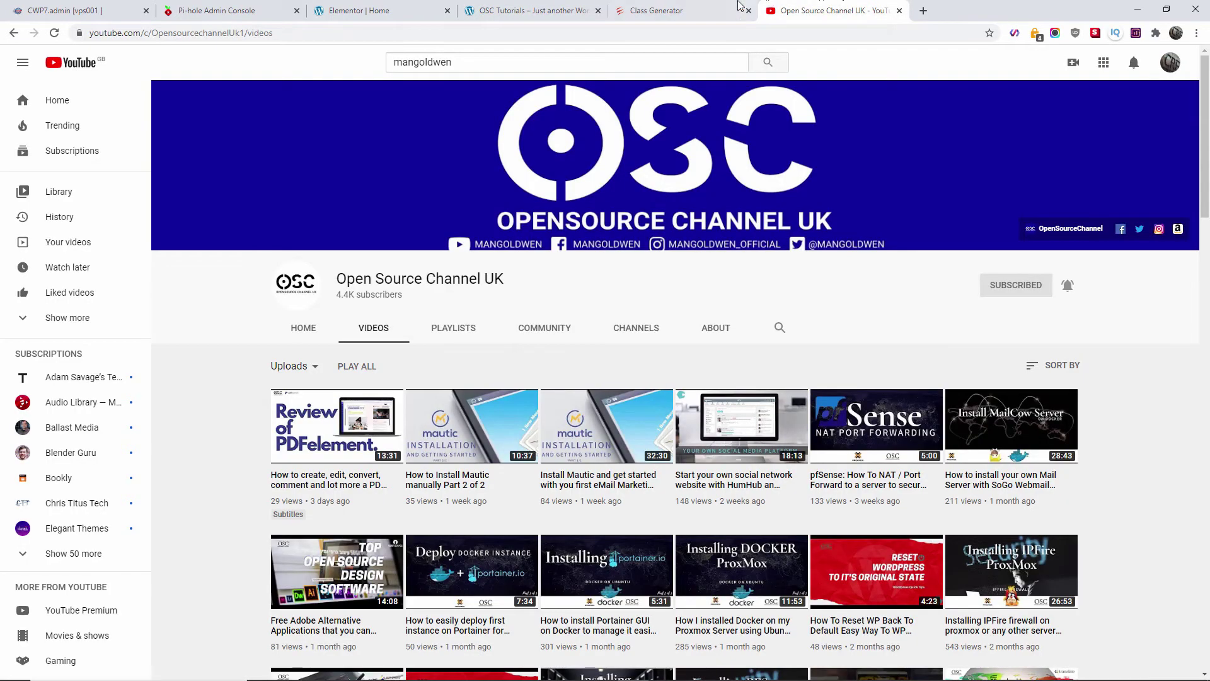
click(737, 8)
click(739, 148)
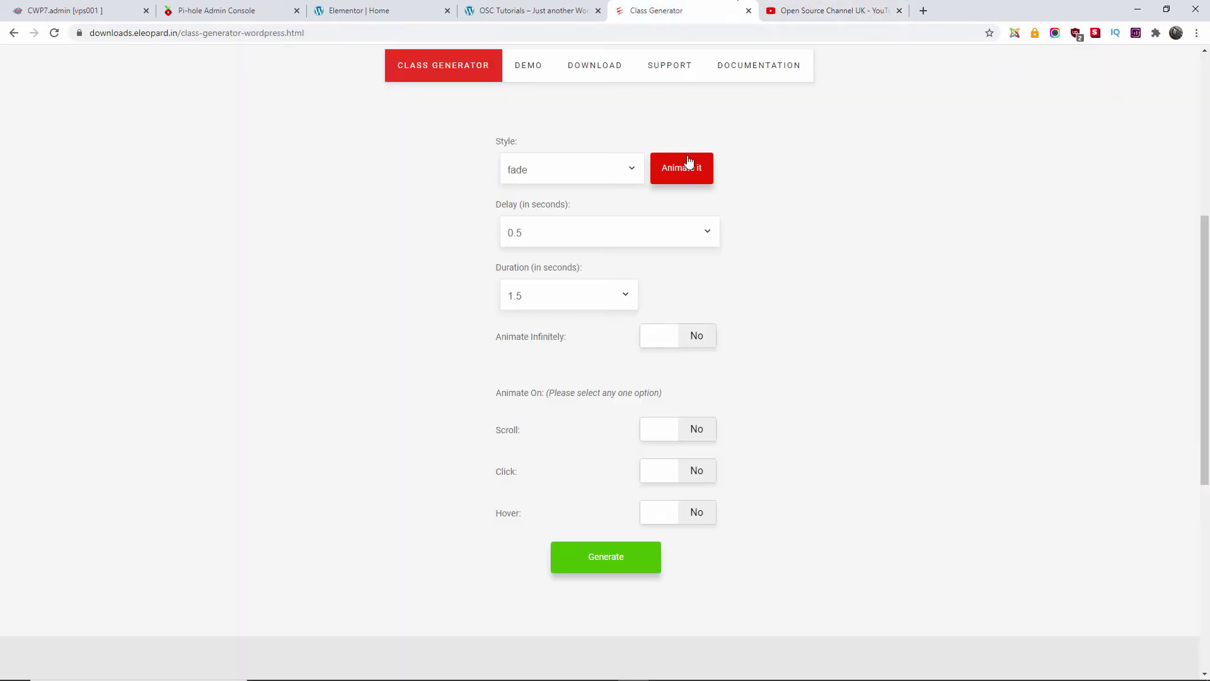
click(589, 171)
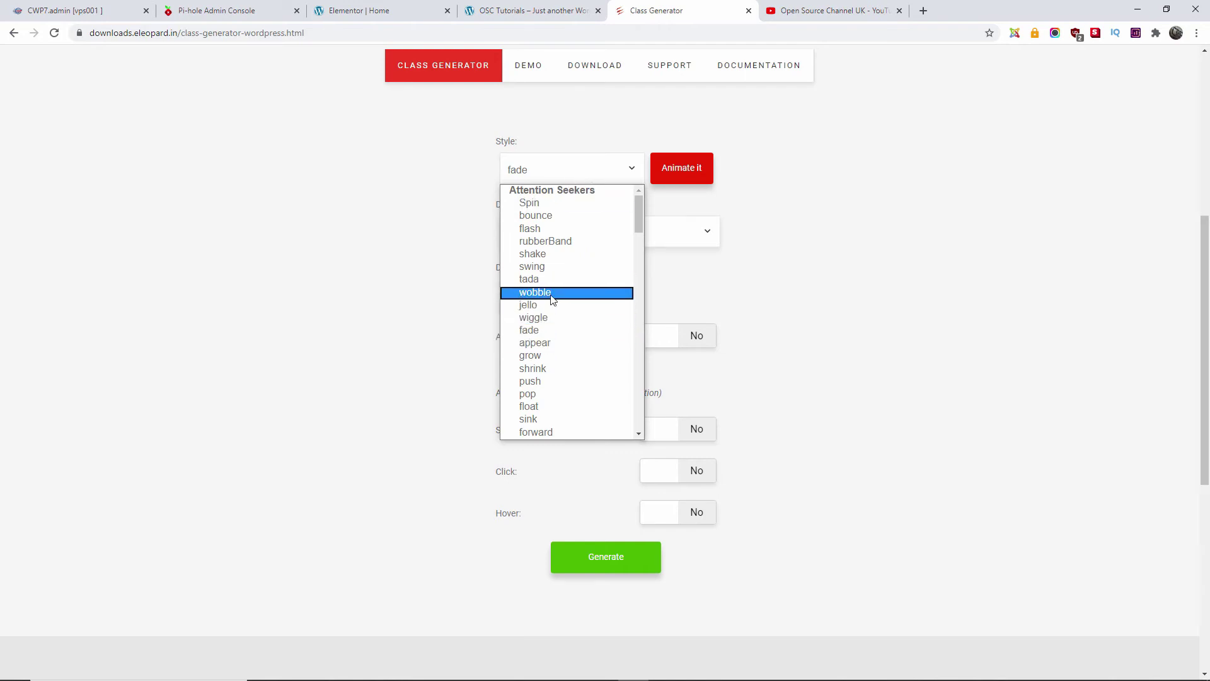
click(557, 346)
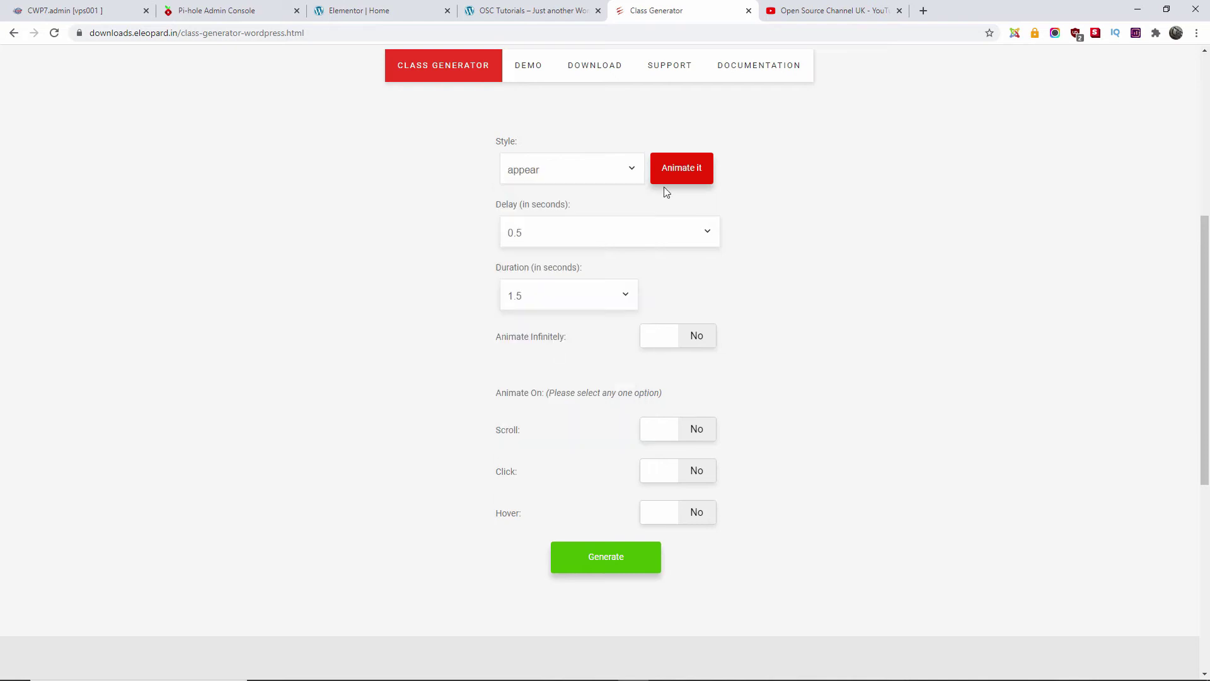
Step: Compare the fade and appear style previews on the Class Generator's icon, ending with appear selected
scroll(762, 268, up, 5)
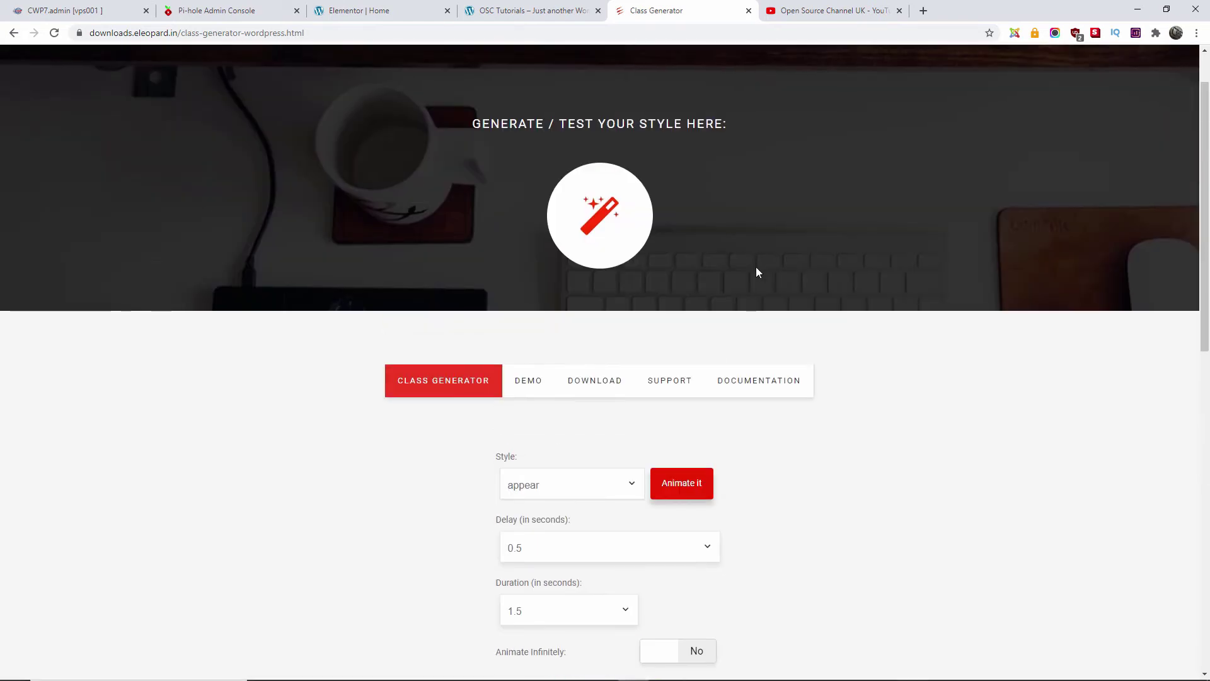
click(557, 490)
click(570, 348)
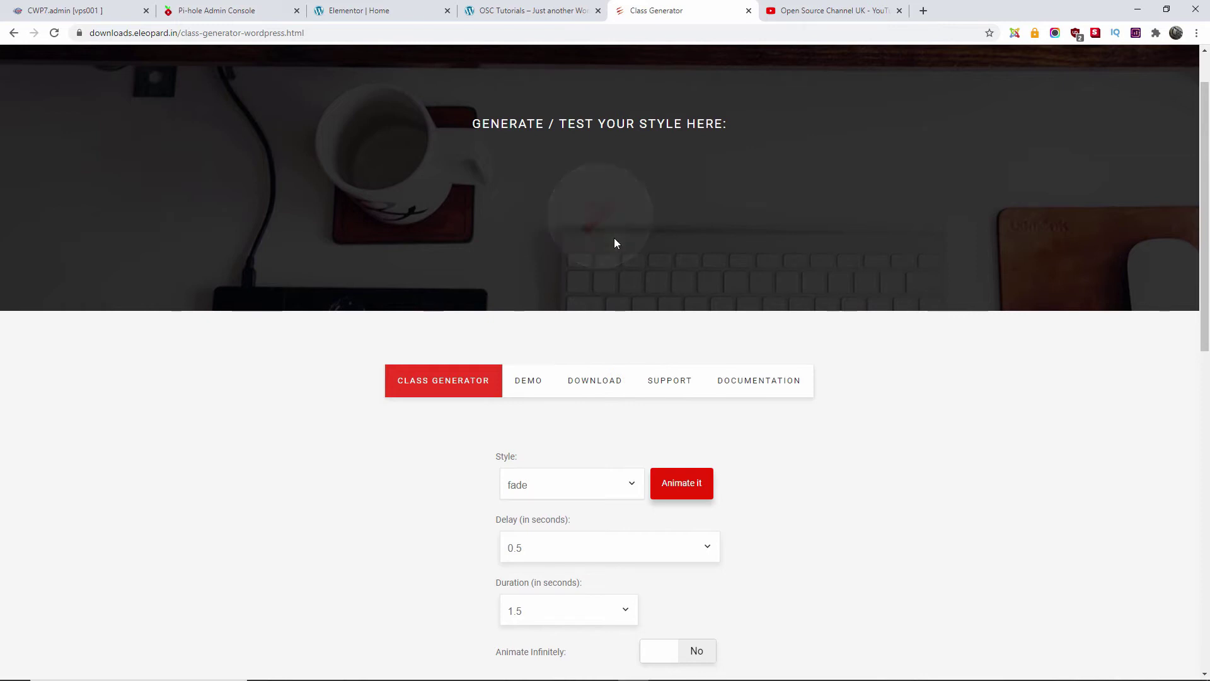
click(539, 485)
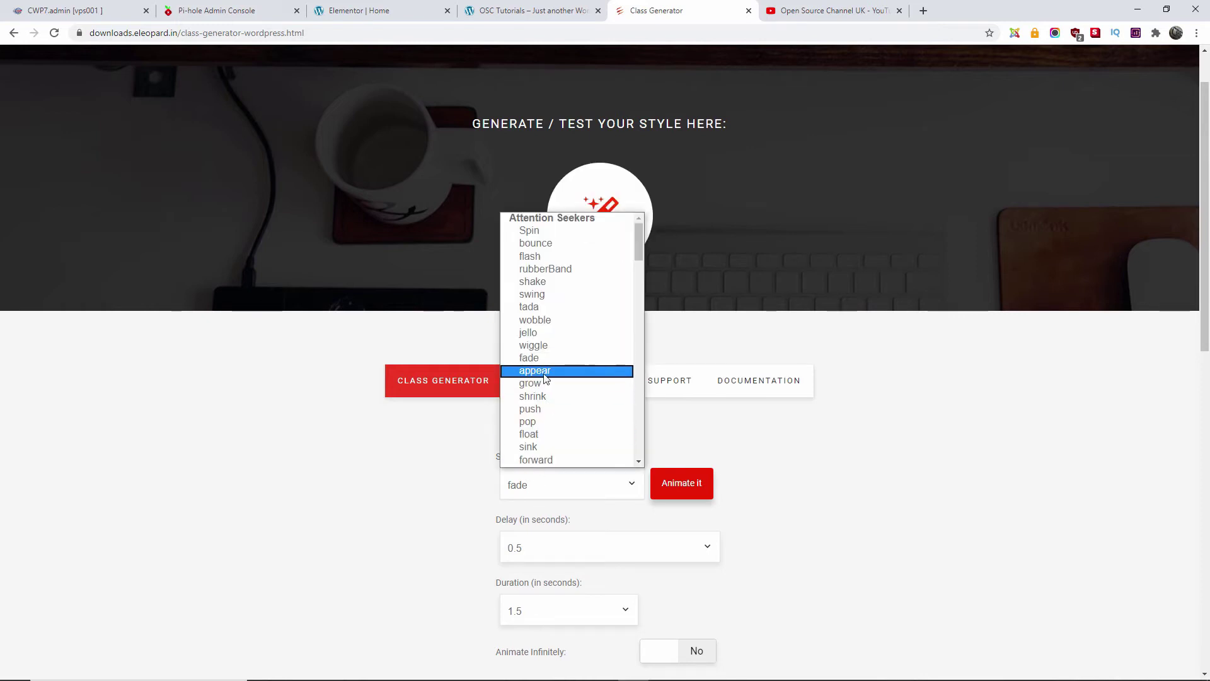
click(542, 371)
Step: Generate the appear animation's class and copy "animated appear delay1 duration3"
scroll(790, 478, down, 6)
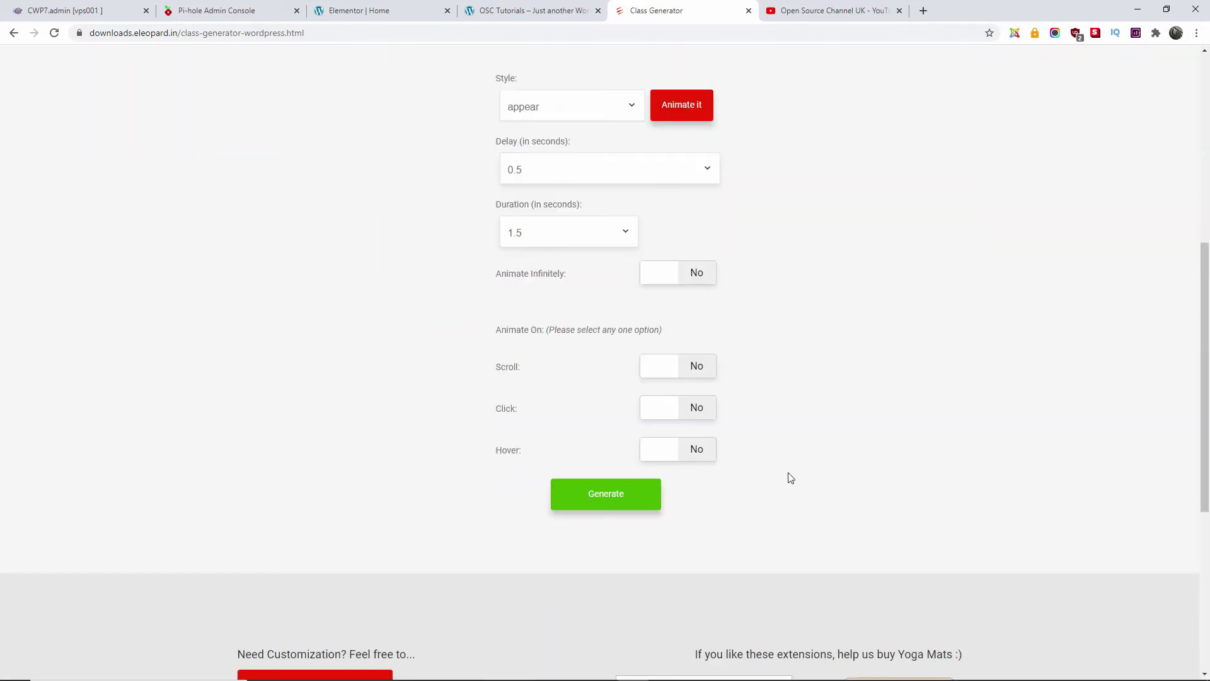
click(599, 505)
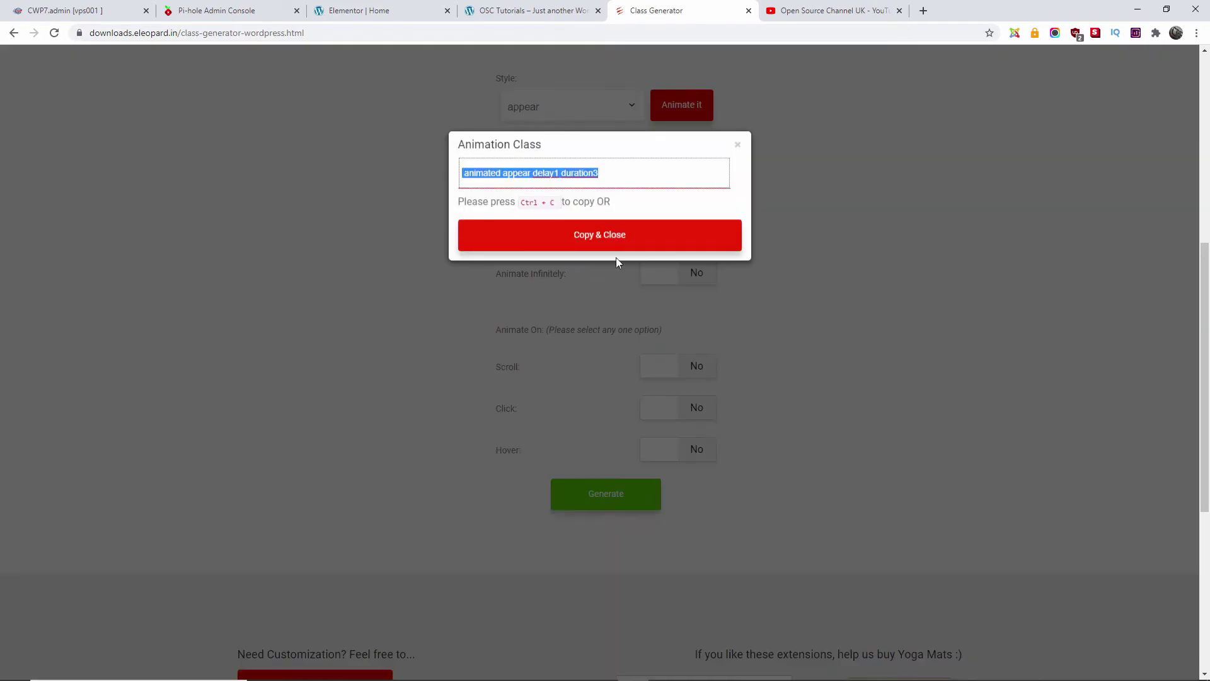
right_click(560, 182)
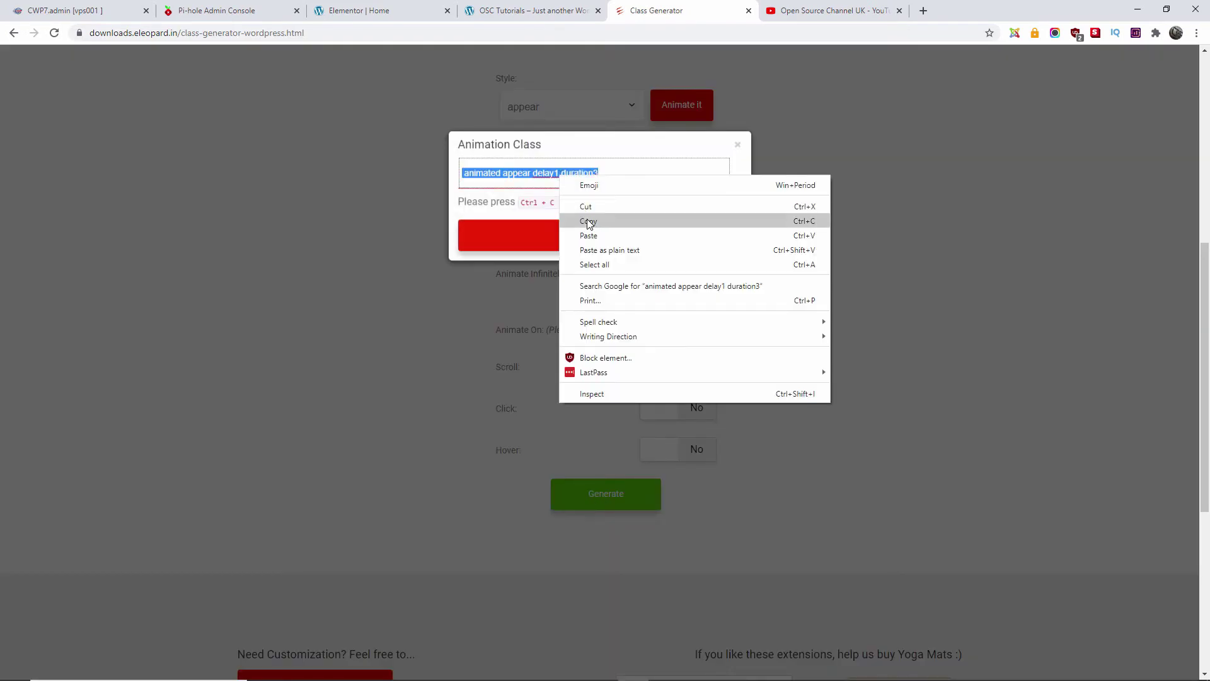
click(586, 218)
Step: In Elementor, replace the "Beauty Pronounced" heading's CSS Classes with "animated appear delay1 duration3"
click(414, 12)
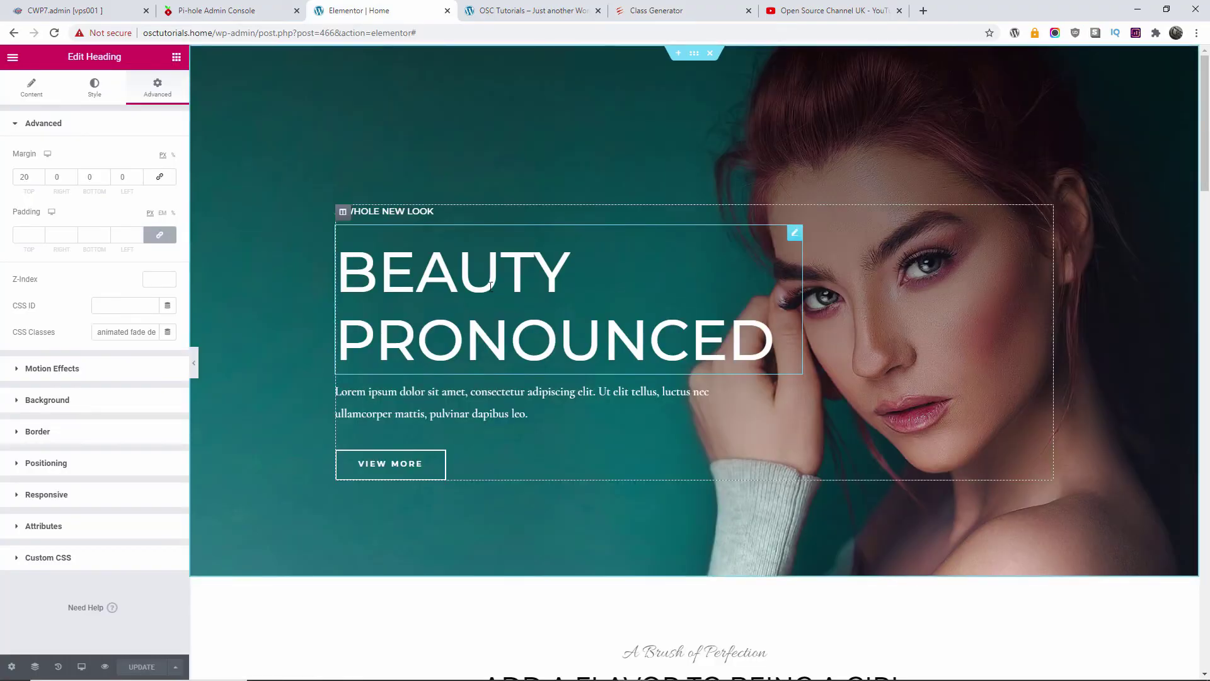
drag(99, 331, 243, 335)
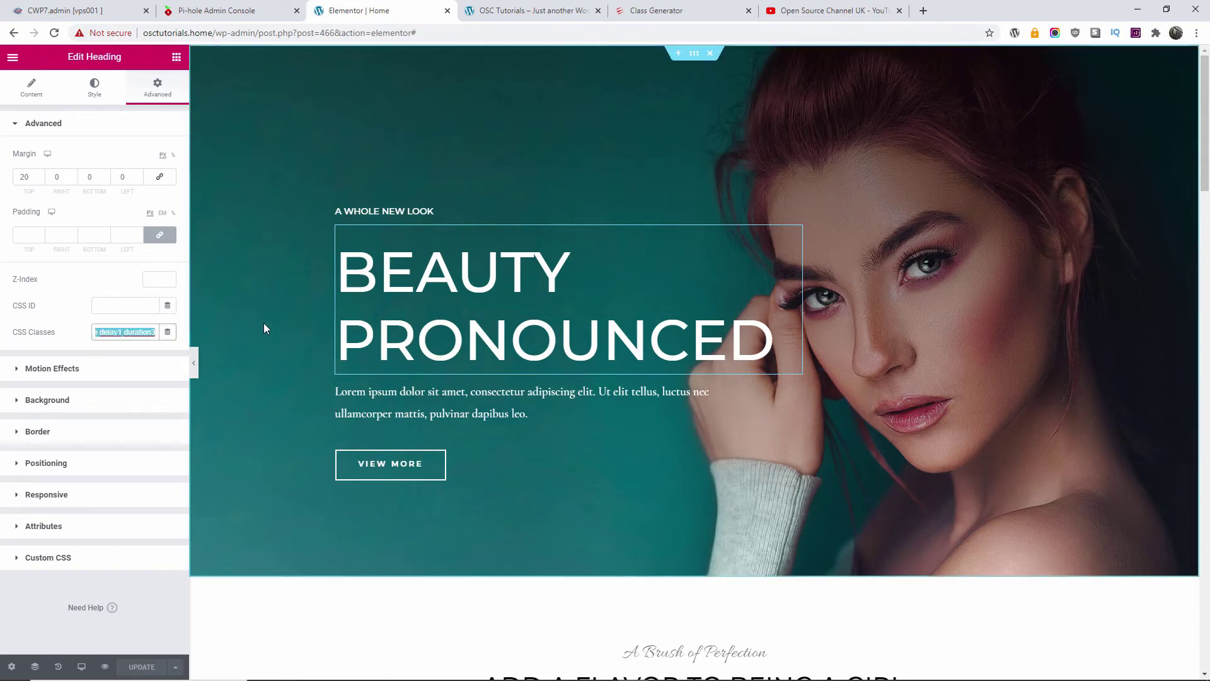
key(BackSpace)
key(ctrl+v)
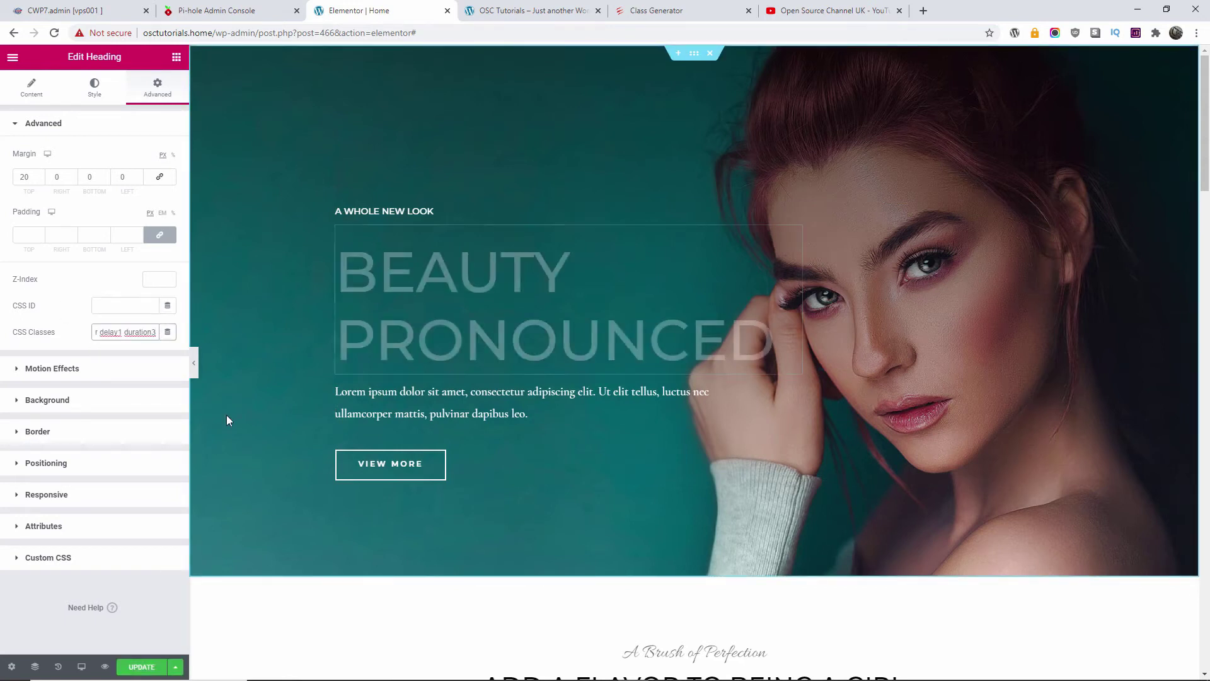
Step: Update the page and reload the site's front page to check the heading's appear animation
click(138, 666)
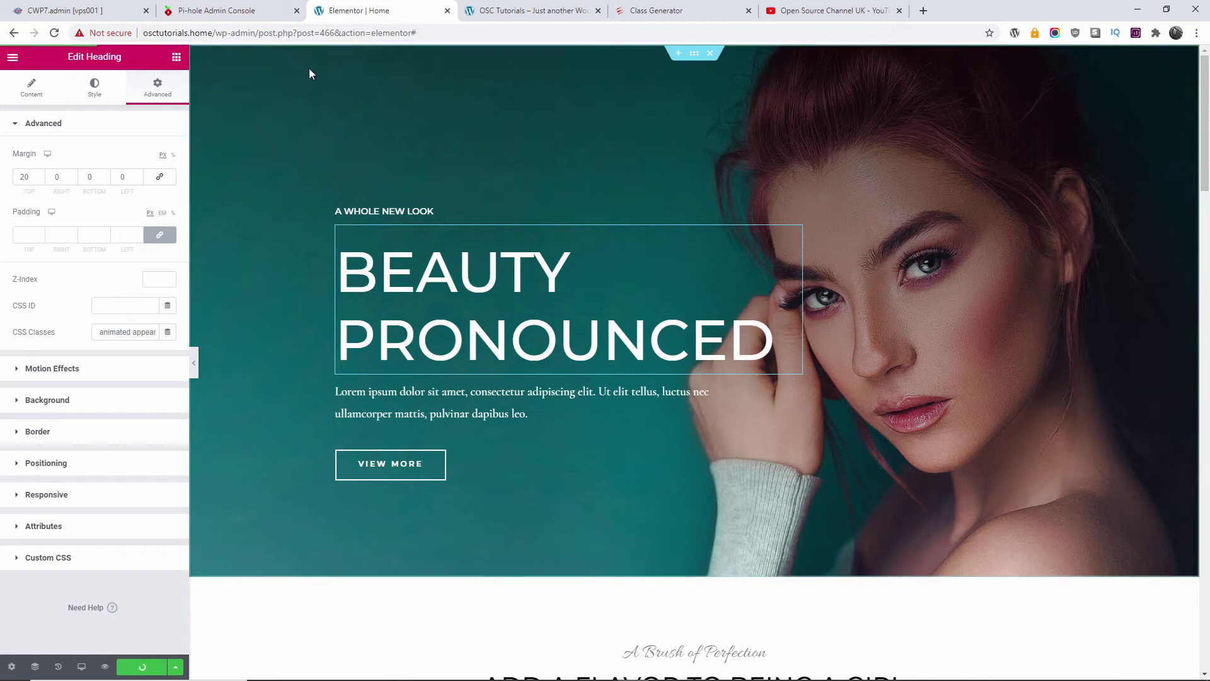
click(539, 7)
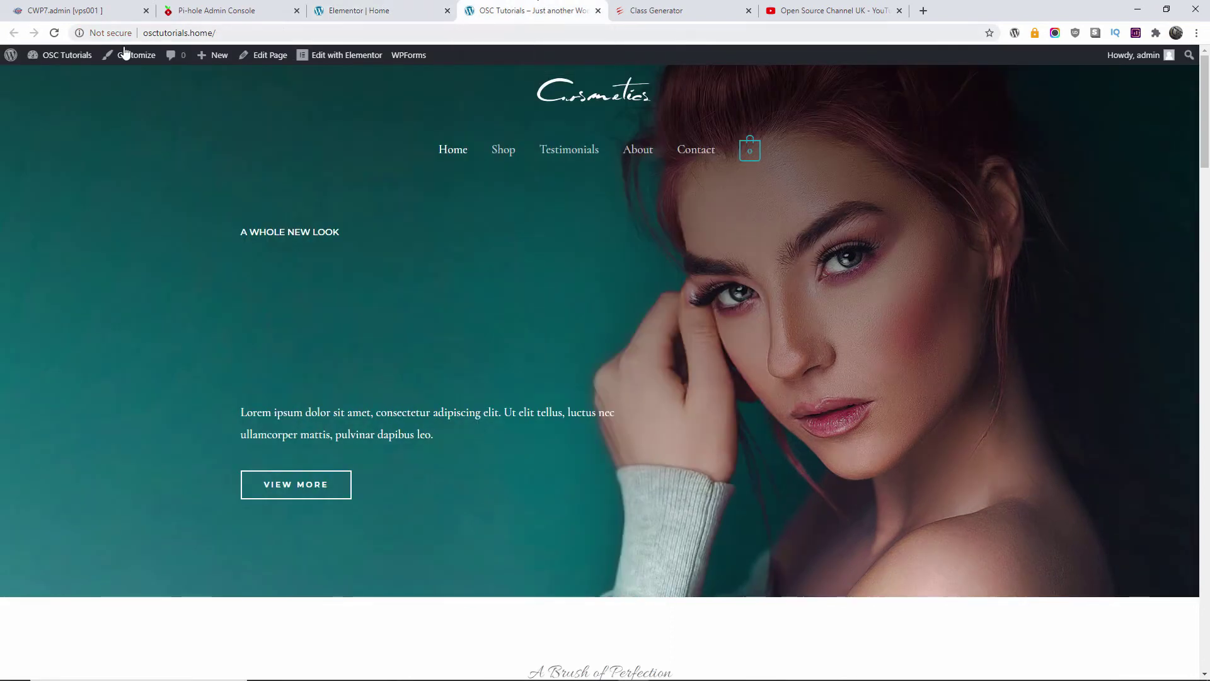
click(55, 33)
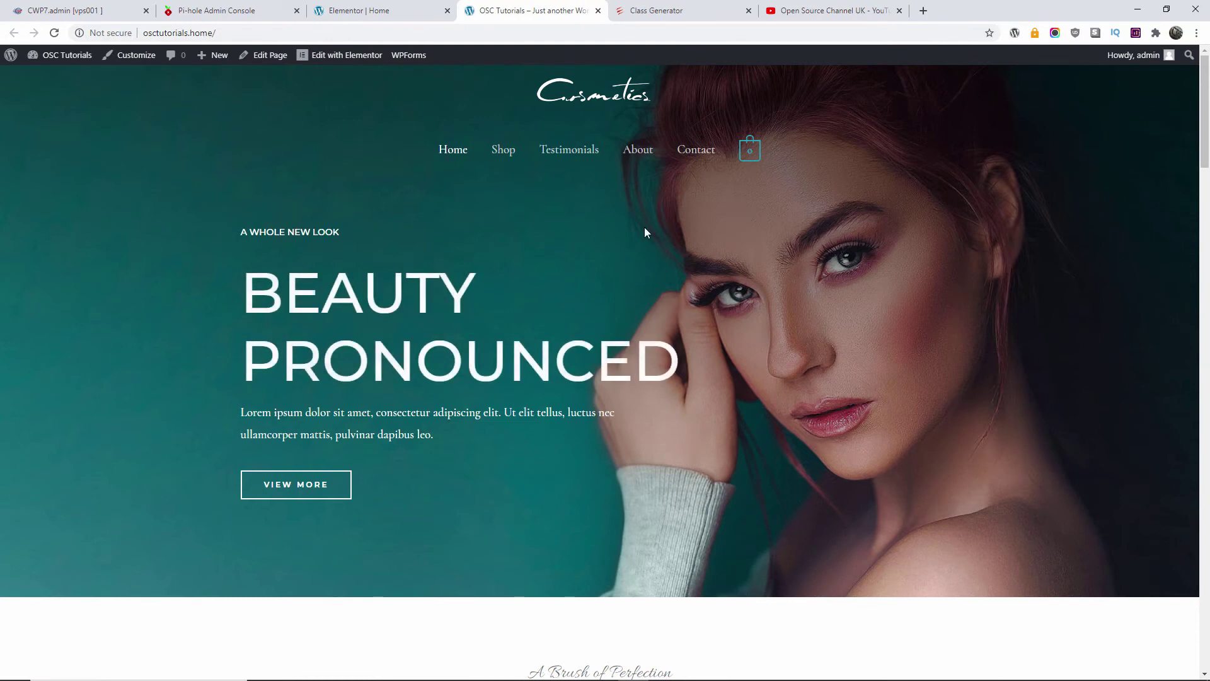
Step: Return to the Class Generator and close the generated animation class dialog
click(627, 12)
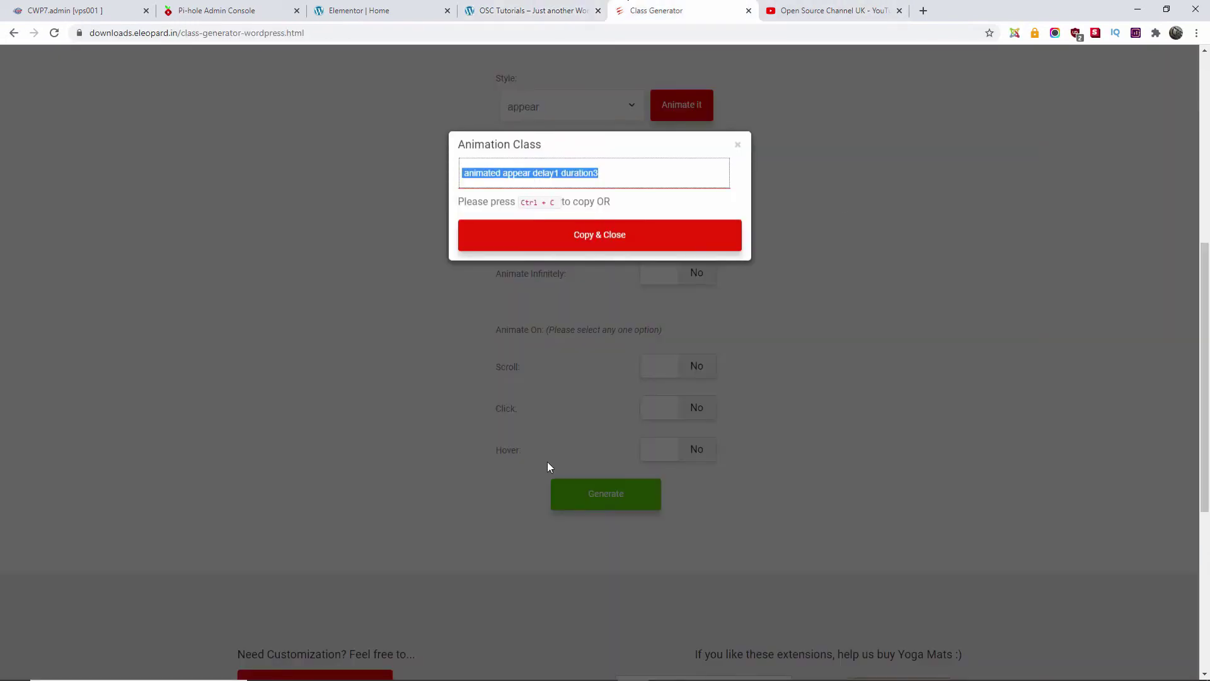
click(737, 146)
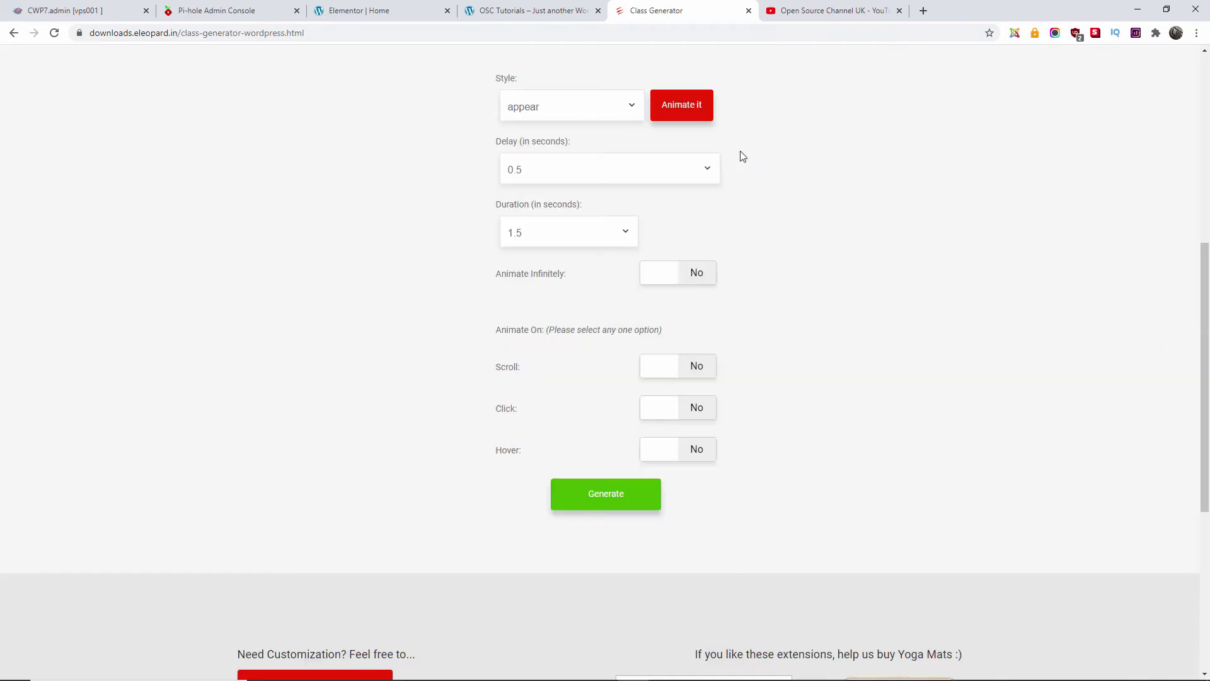
scroll(778, 234, up, 6)
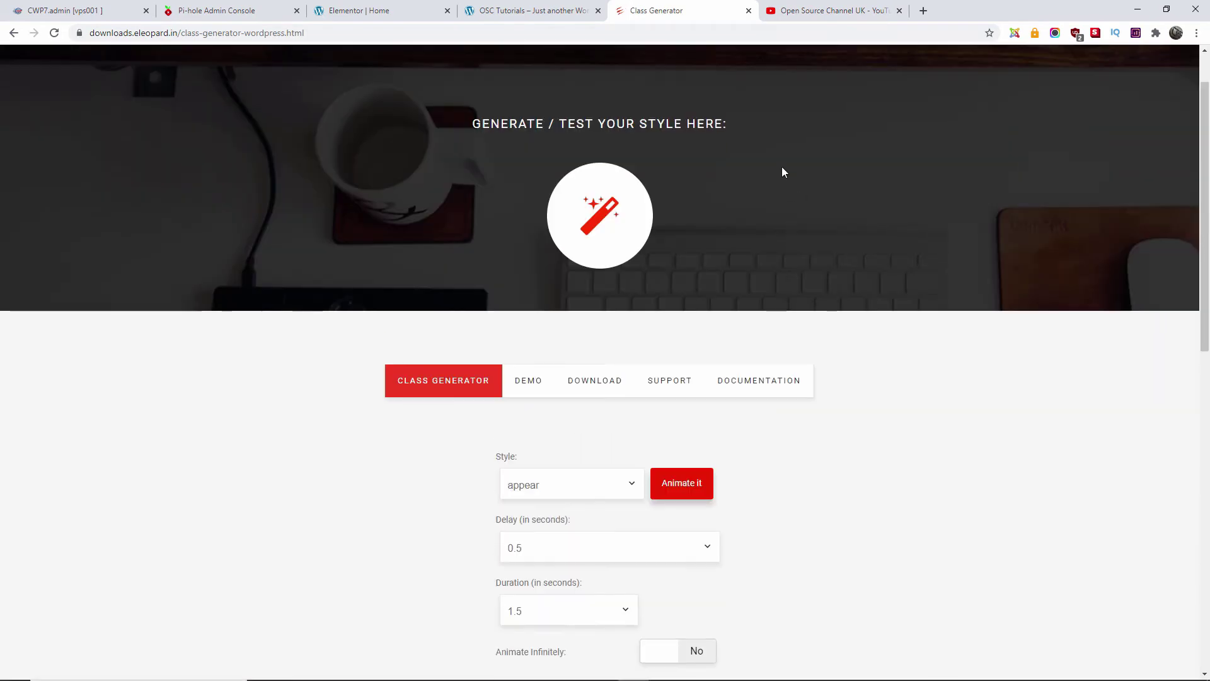
Step: Search Google for "css effects" in a new browser tab and open the W3.CSS Effects page on w3schools
click(924, 11)
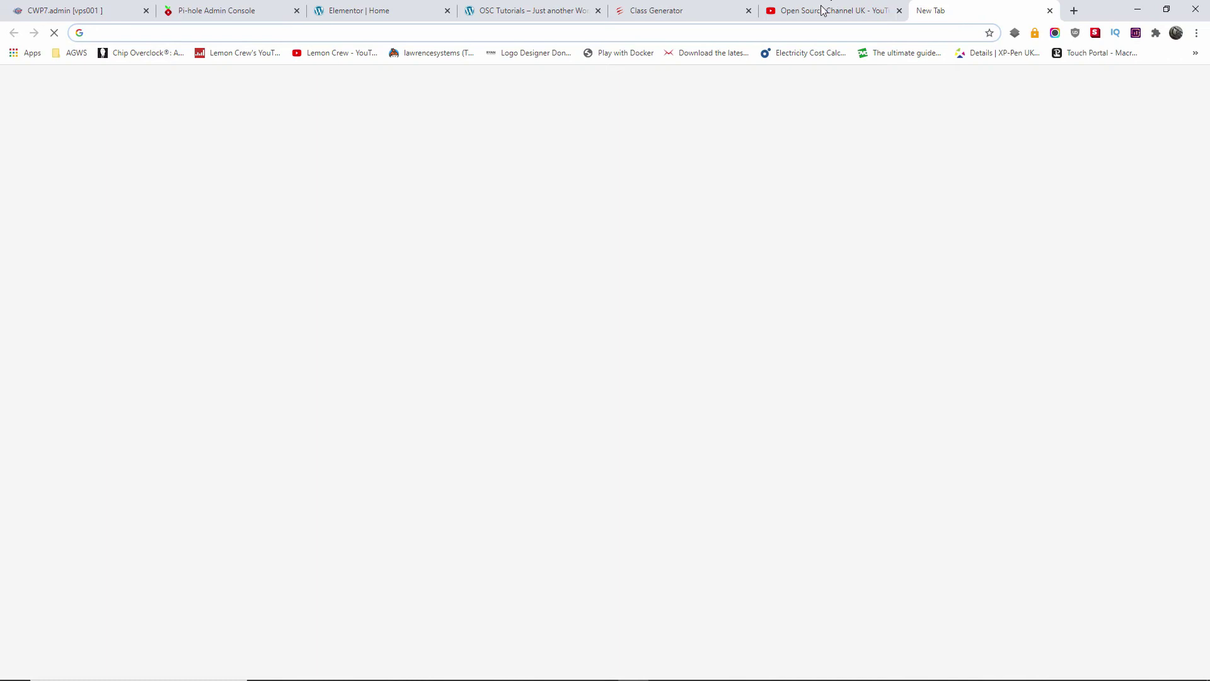
key(ctrl+shift+Page_Up)
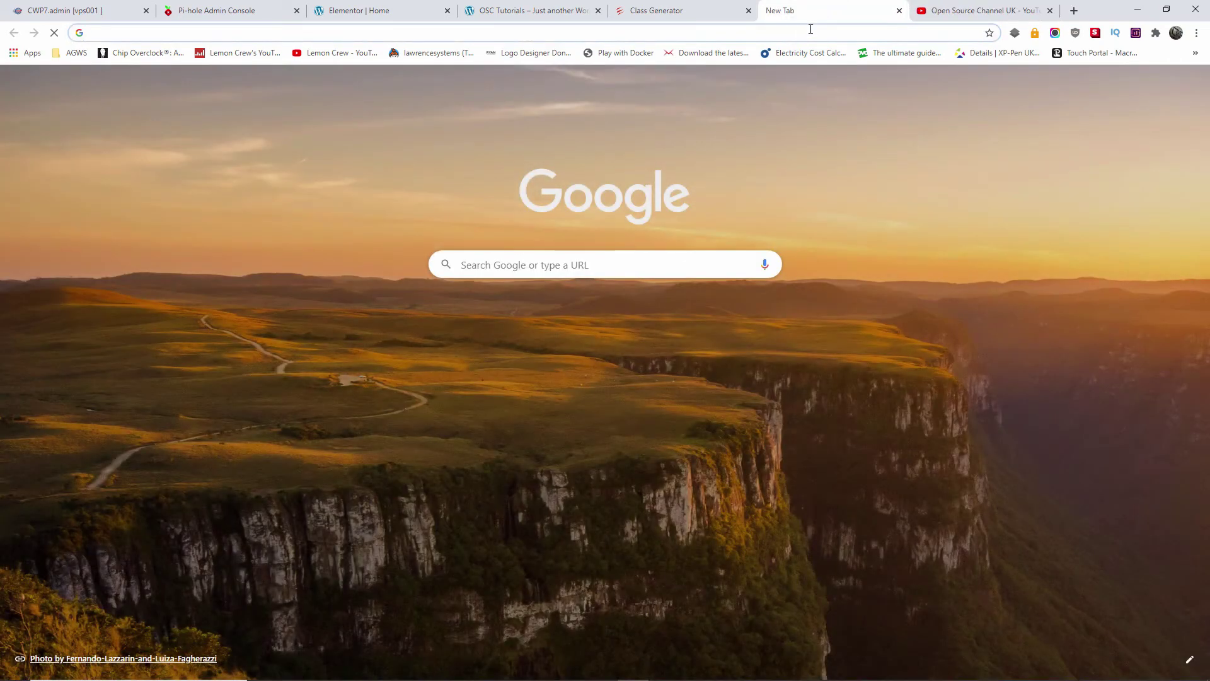
click(811, 29)
text(css effects)
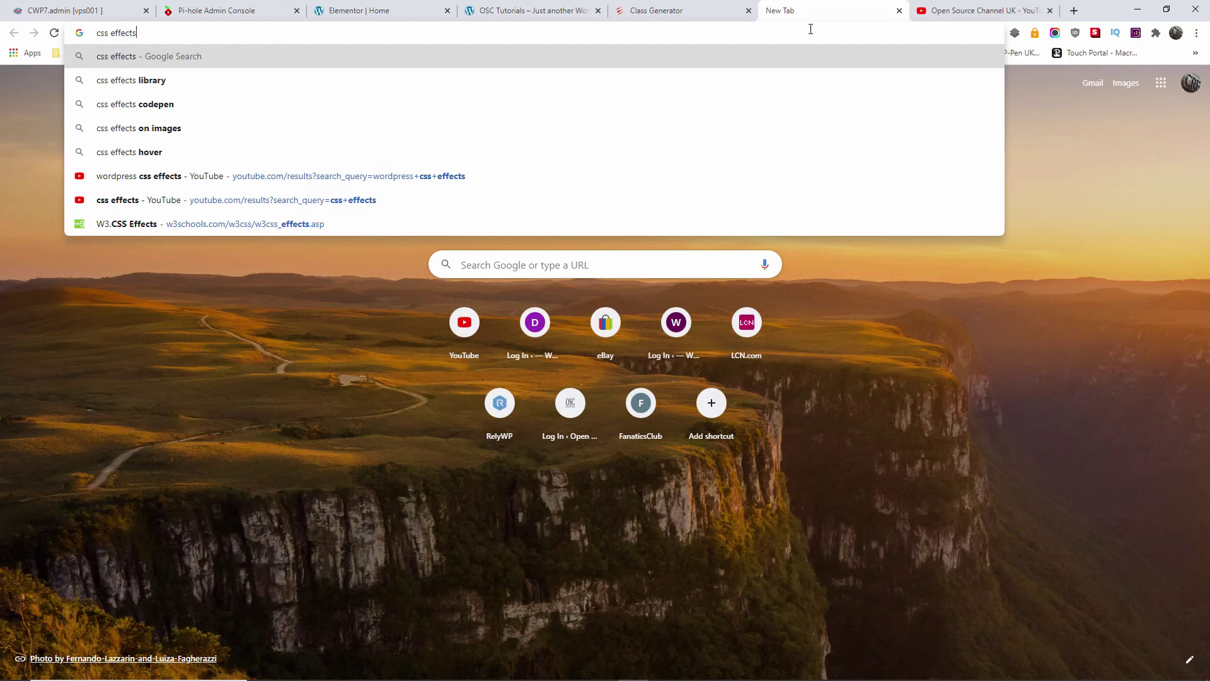
key(Return)
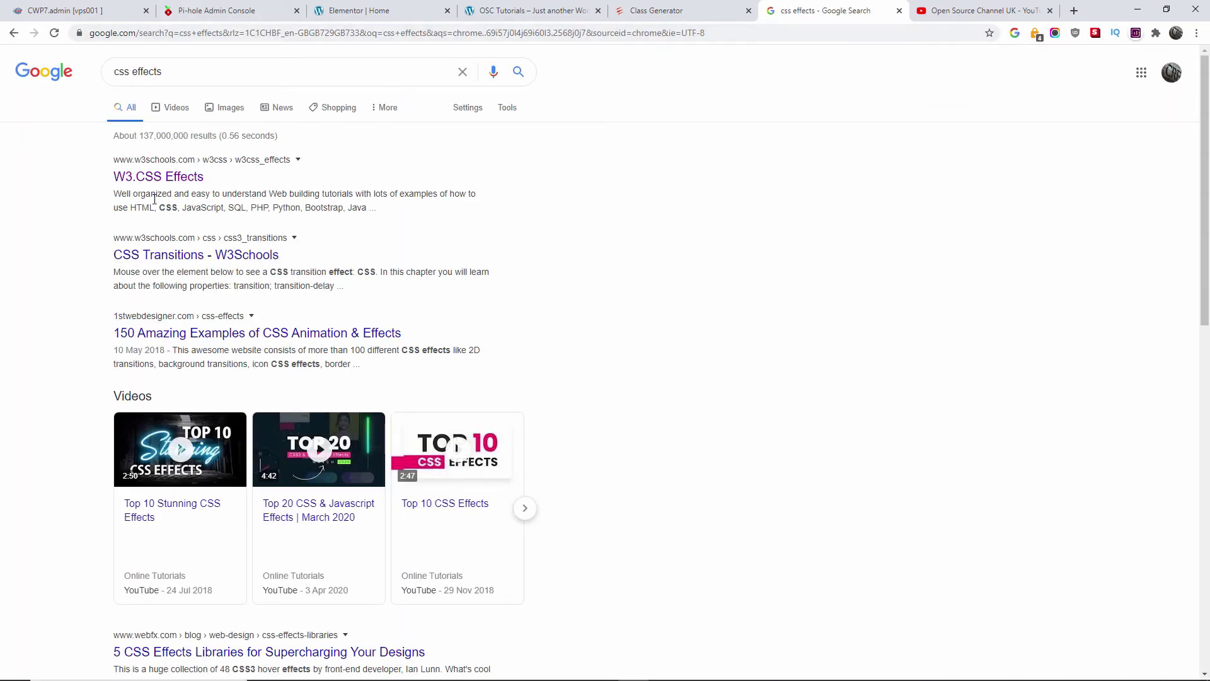
click(151, 178)
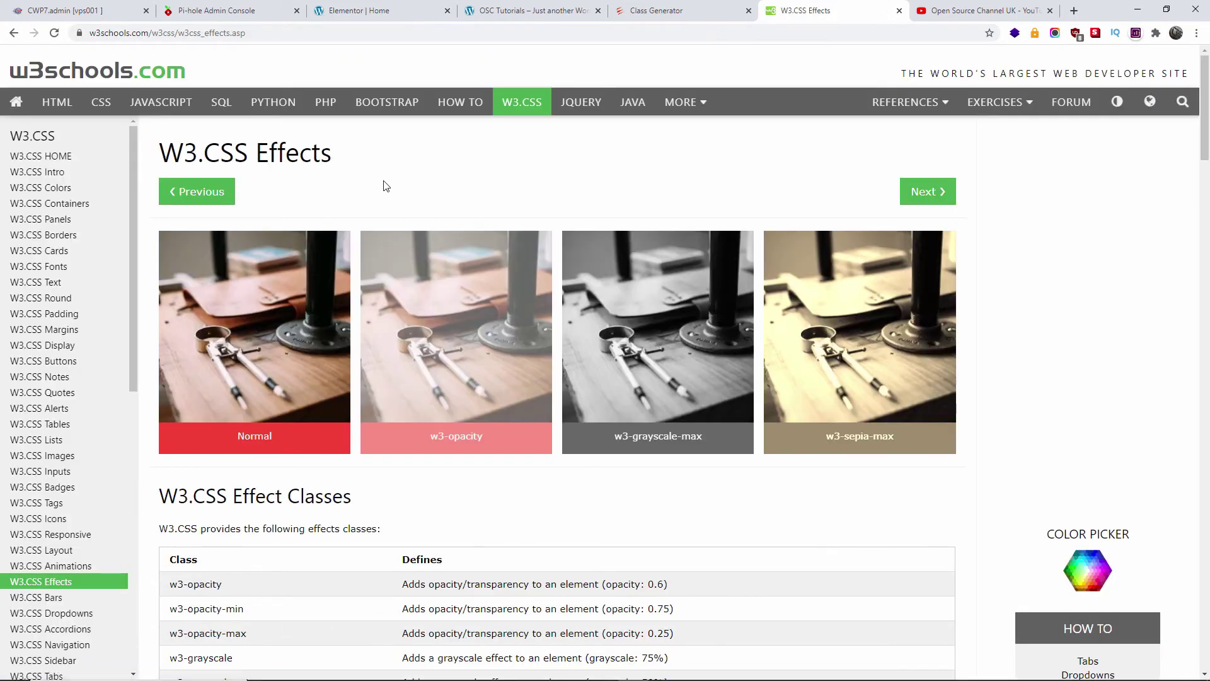
Step: Open the page's Opacity example in the Tryit Editor and copy its w3.css stylesheet link line
scroll(386, 186, down, 4)
scroll(383, 185, down, 1)
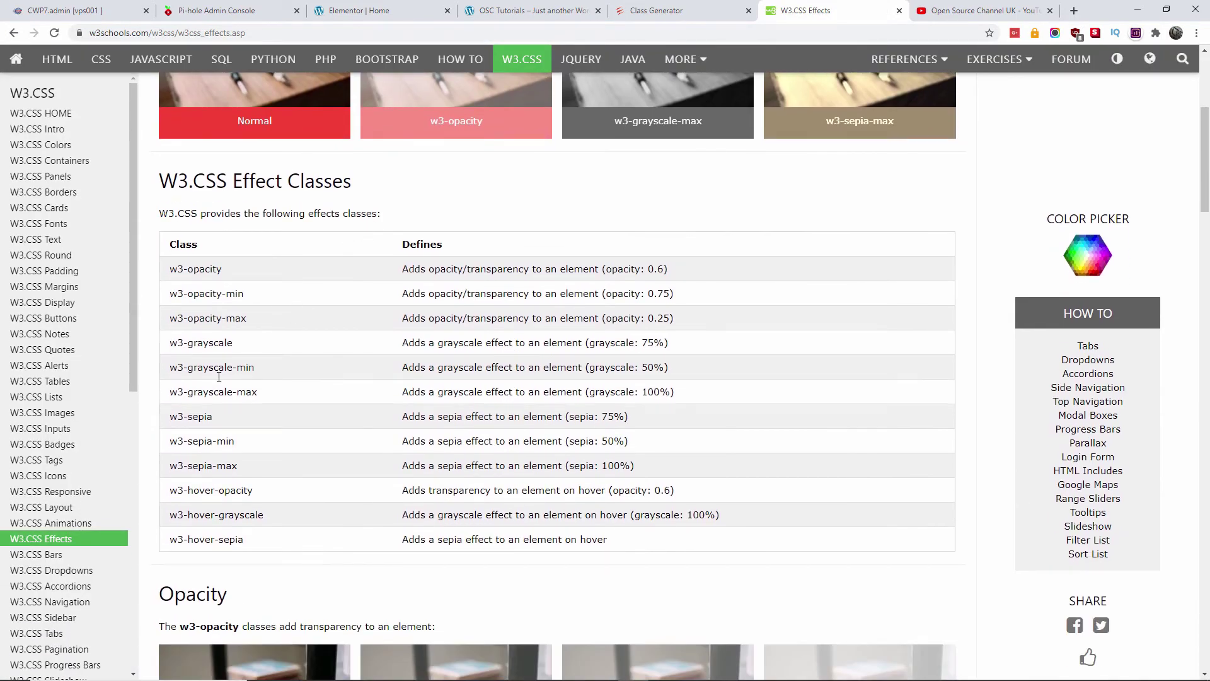
drag(158, 181, 367, 181)
scroll(359, 189, down, 6)
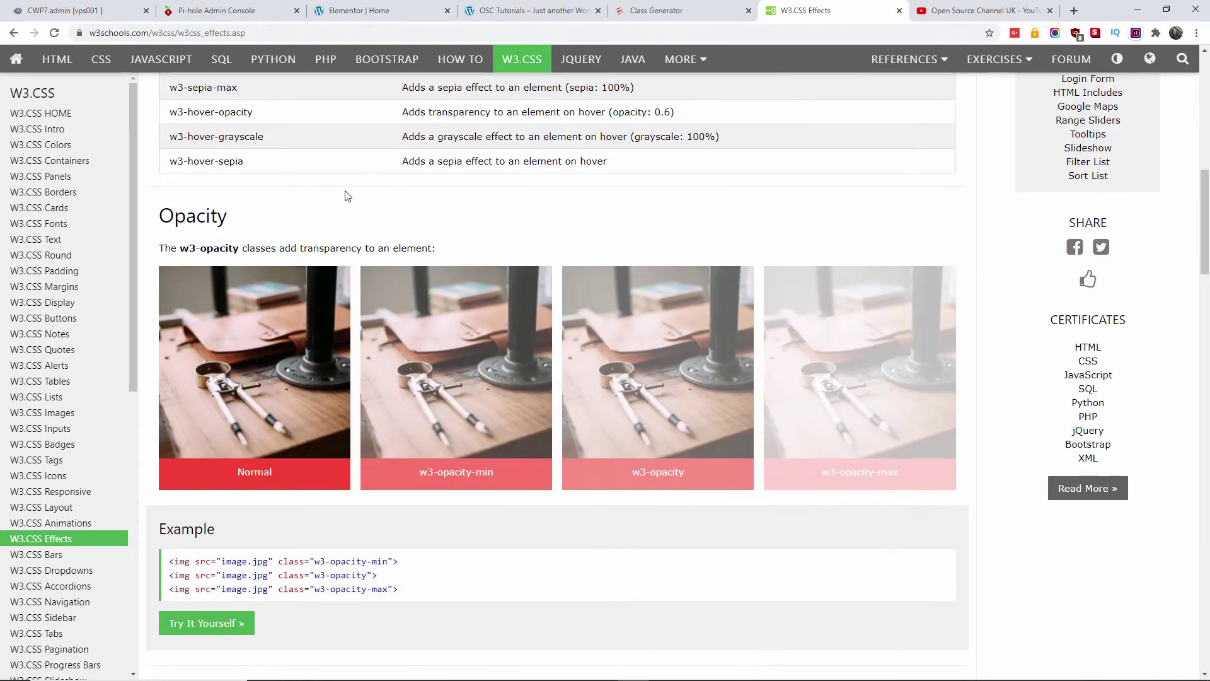
scroll(344, 196, up, 1)
scroll(344, 203, down, 5)
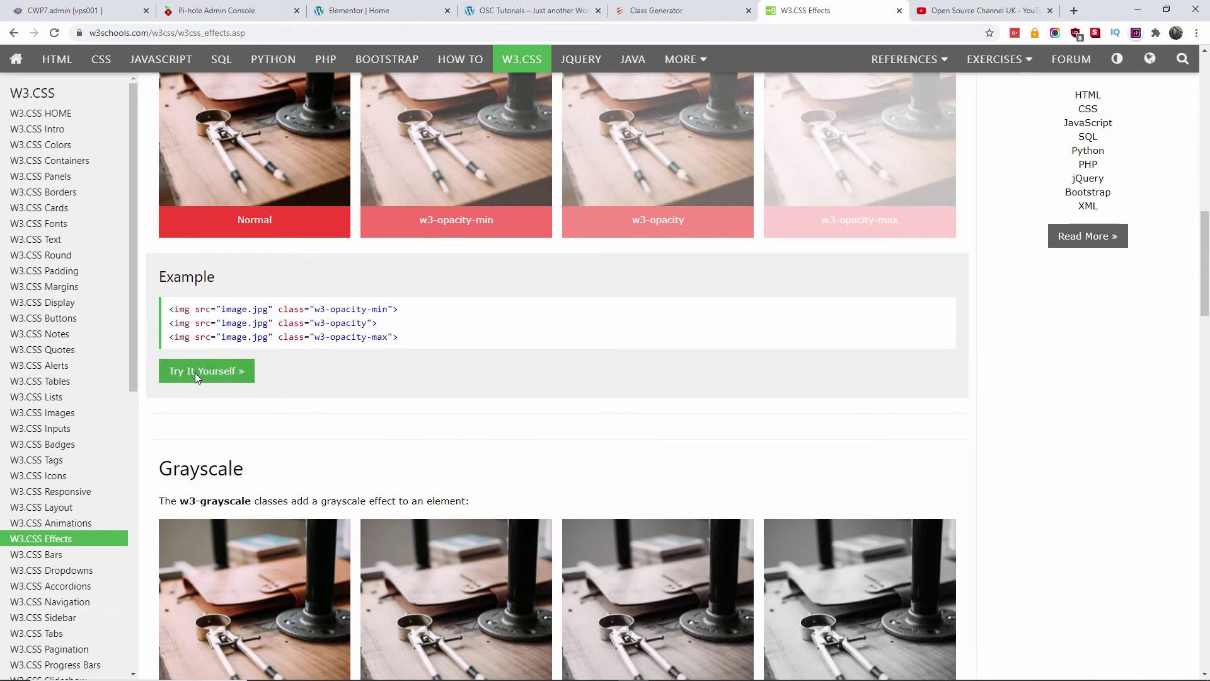
click(196, 372)
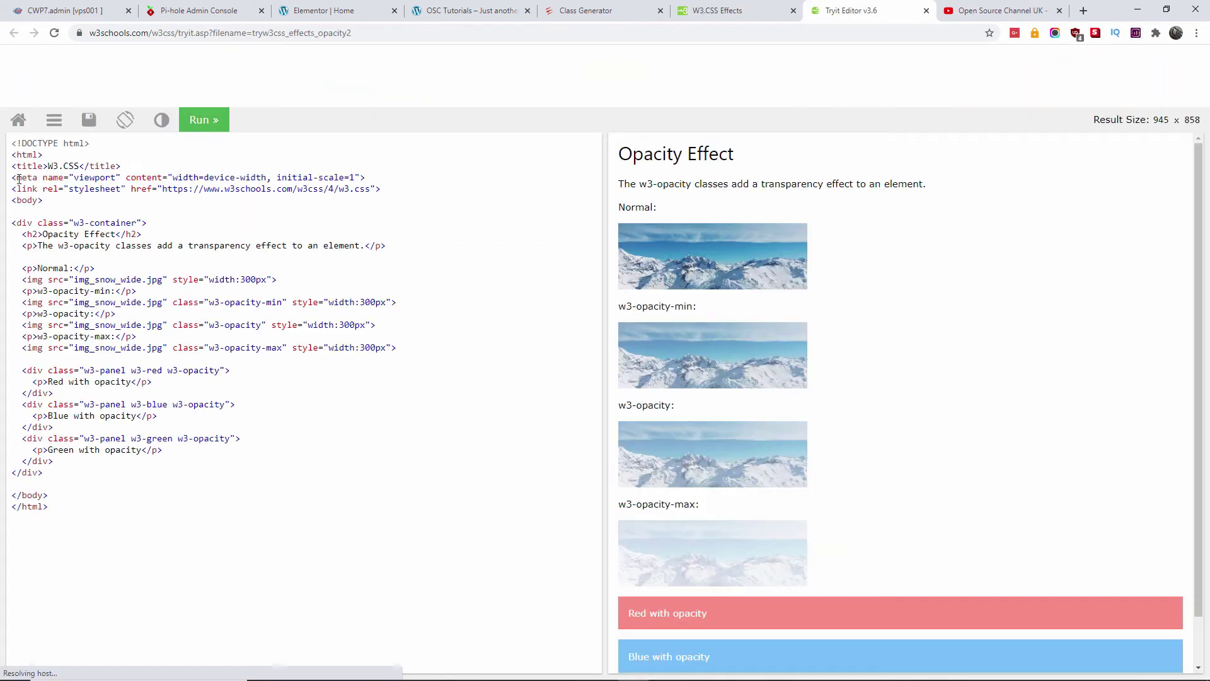
drag(12, 189, 379, 188)
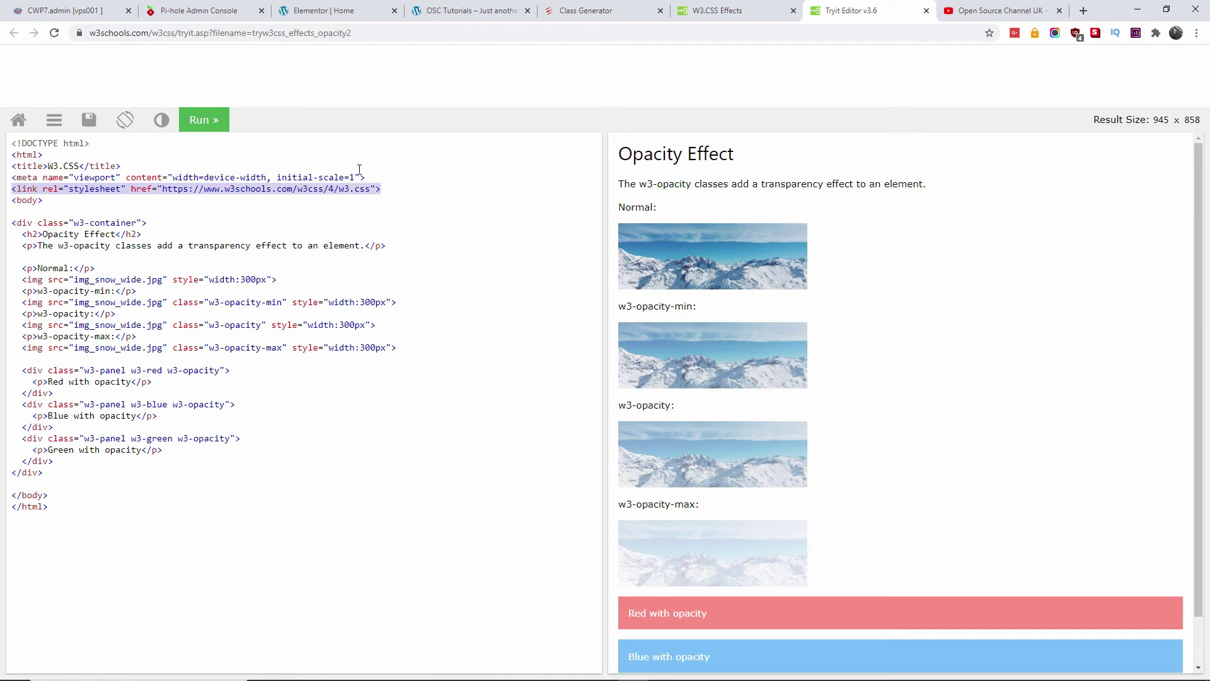
right_click(300, 190)
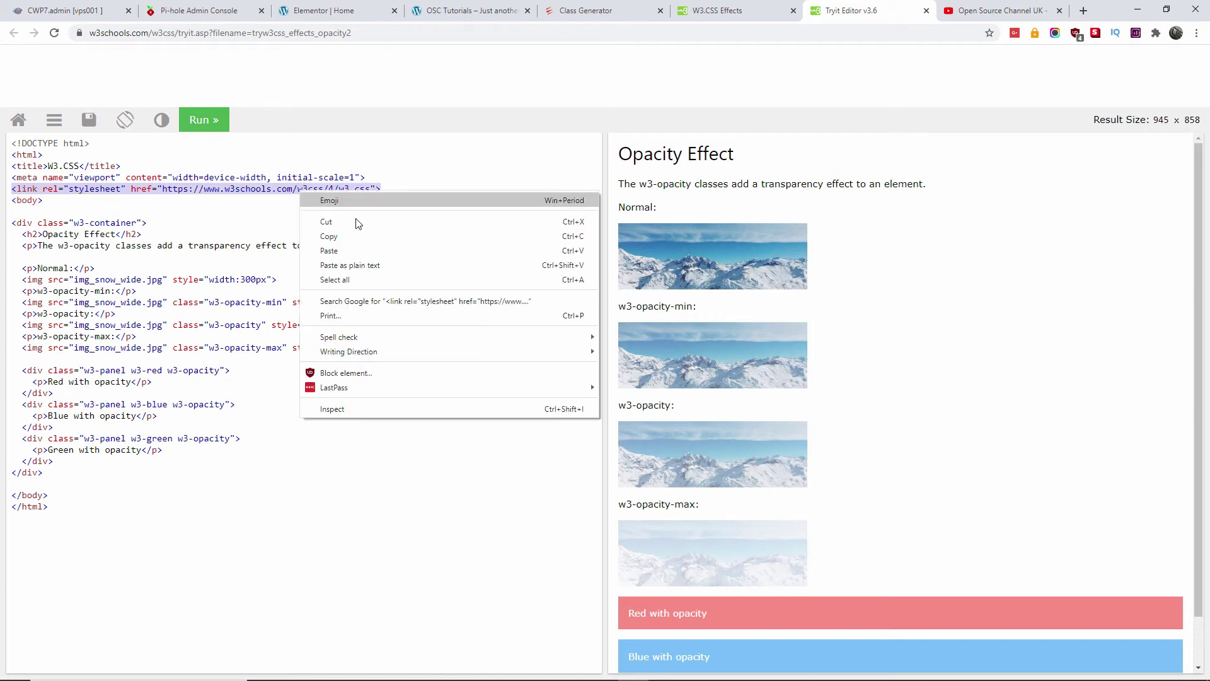
click(357, 236)
Step: Open the OSC Tutorials WordPress dashboard in a new browser tab and show all HFCM snippets
click(344, 5)
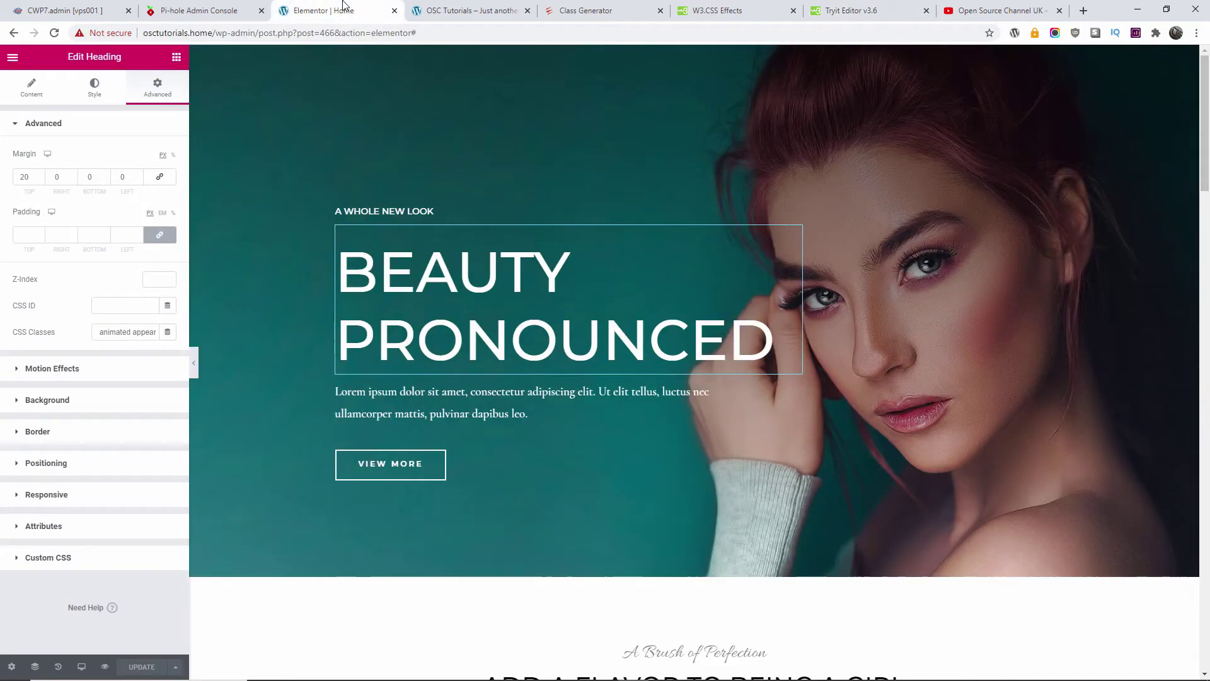
click(441, 9)
mouse_move(85, 60)
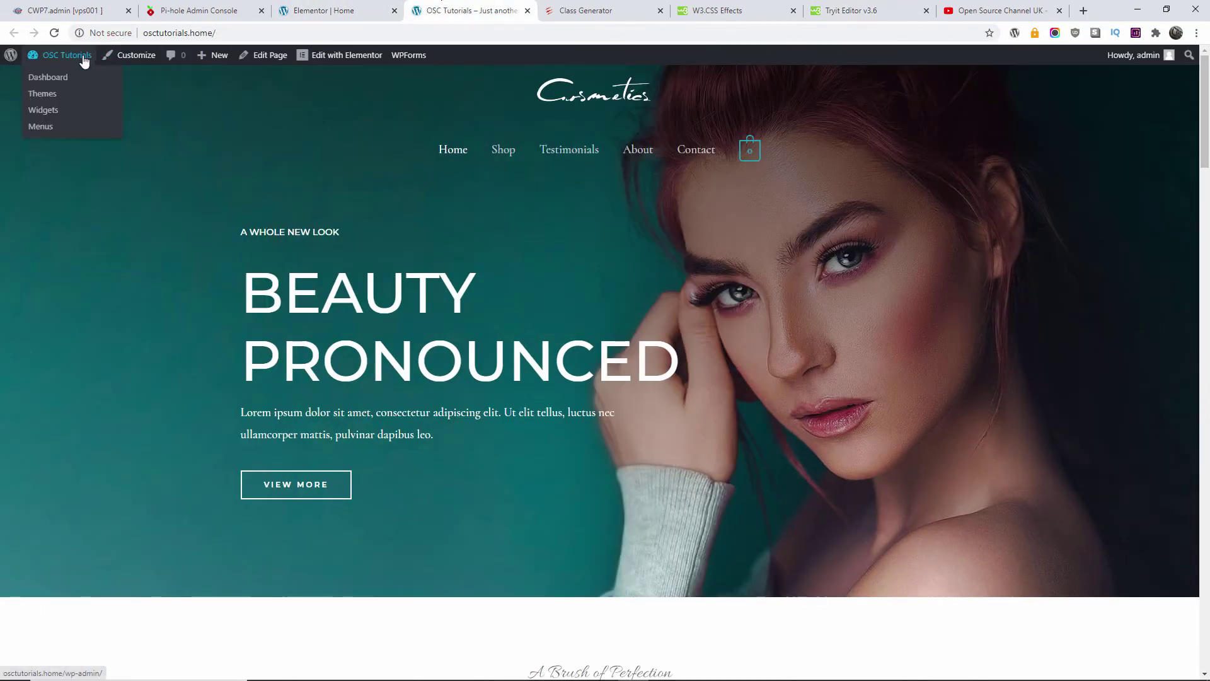
middle_click(54, 81)
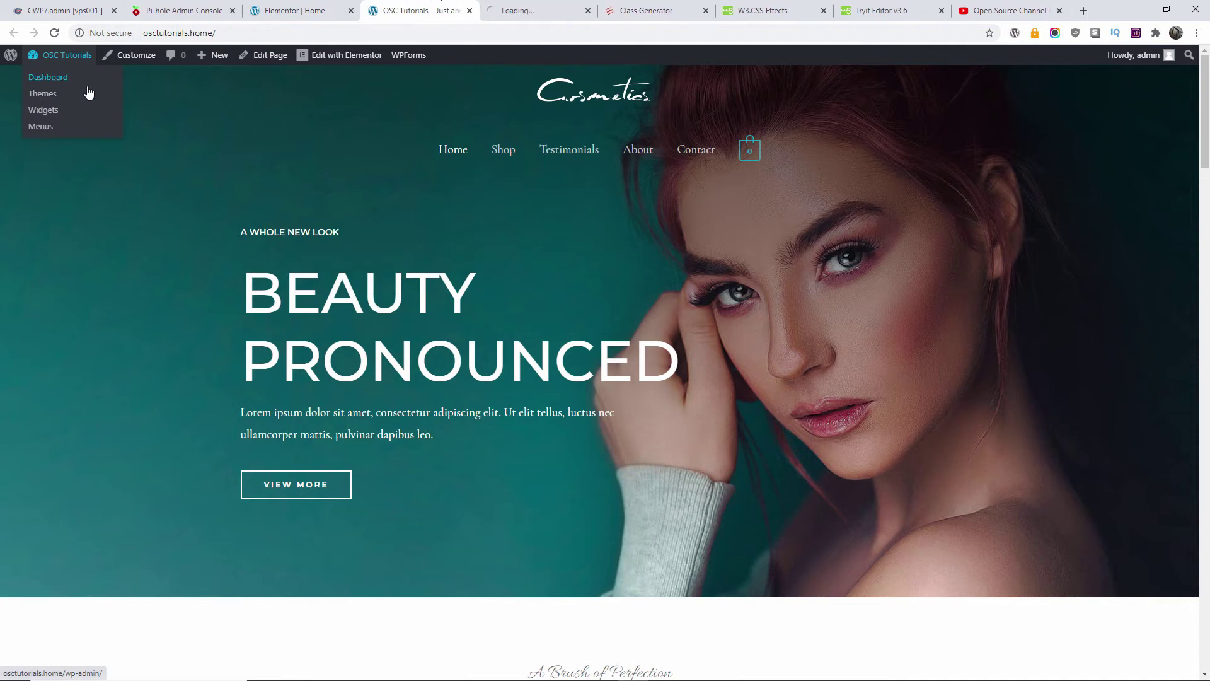
click(557, 5)
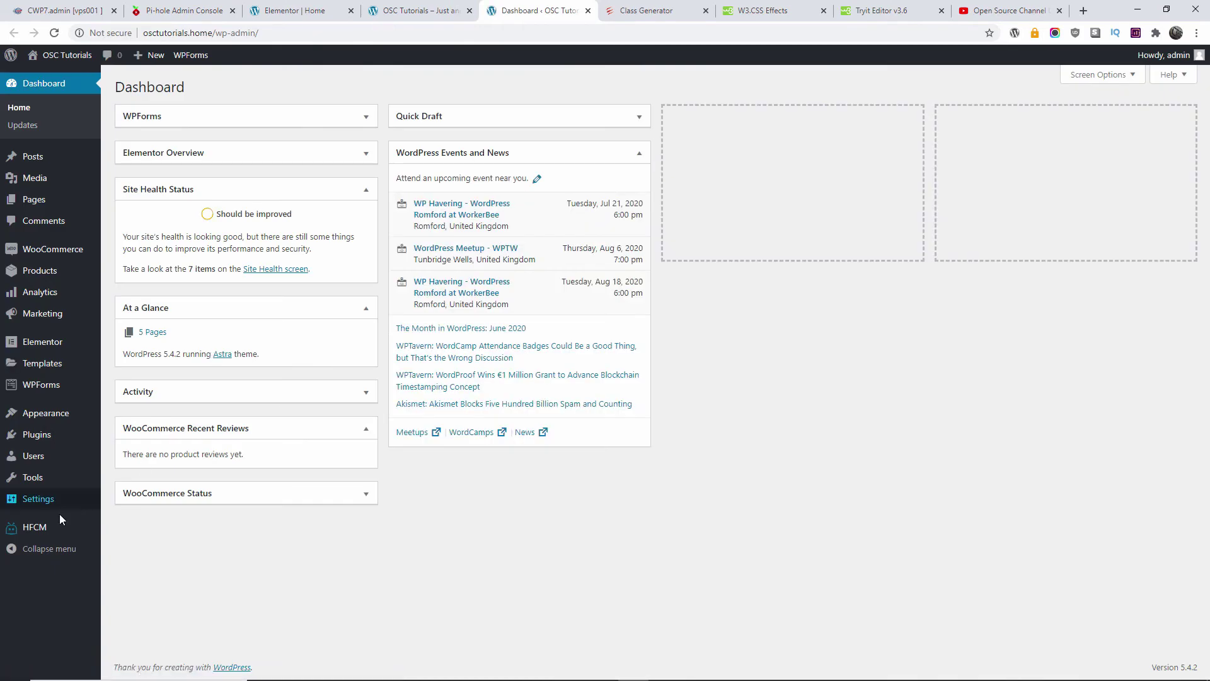
mouse_move(34, 534)
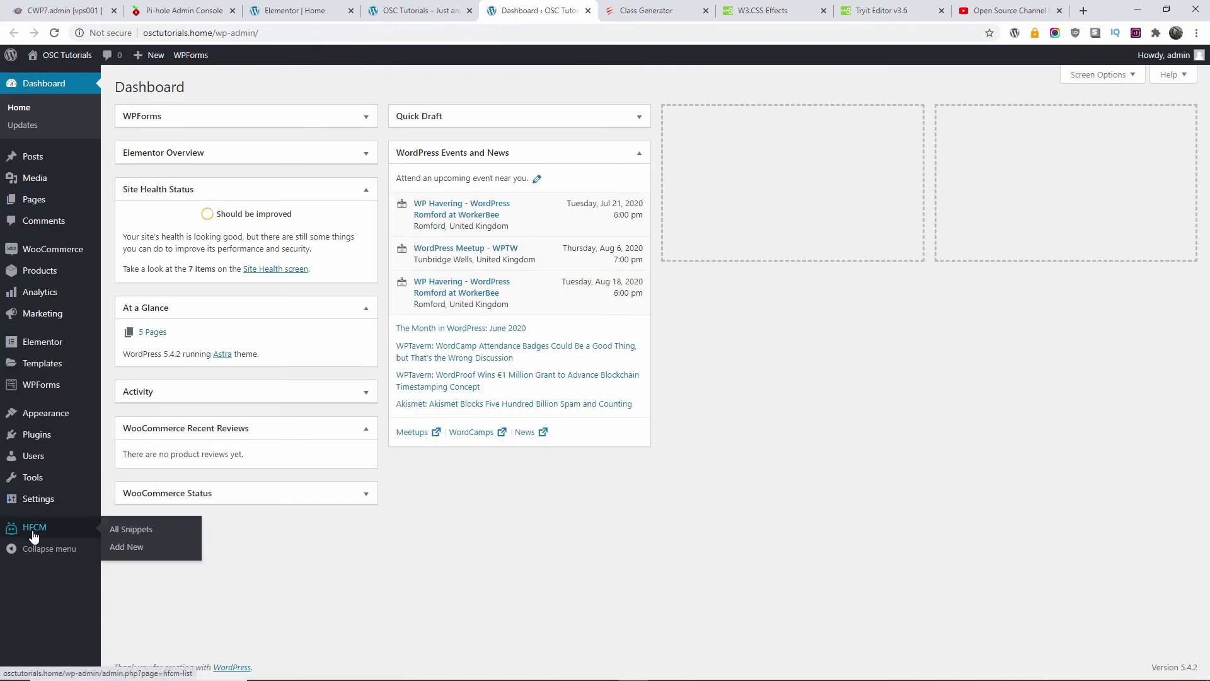
click(179, 537)
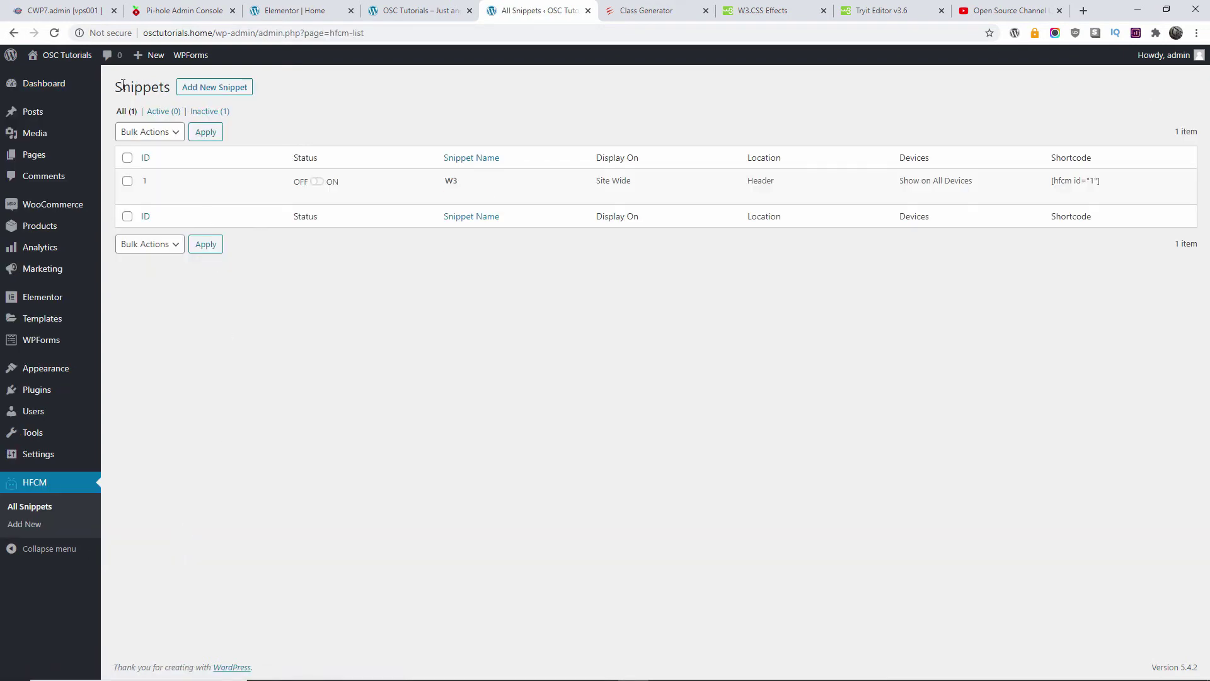
double_click(147, 88)
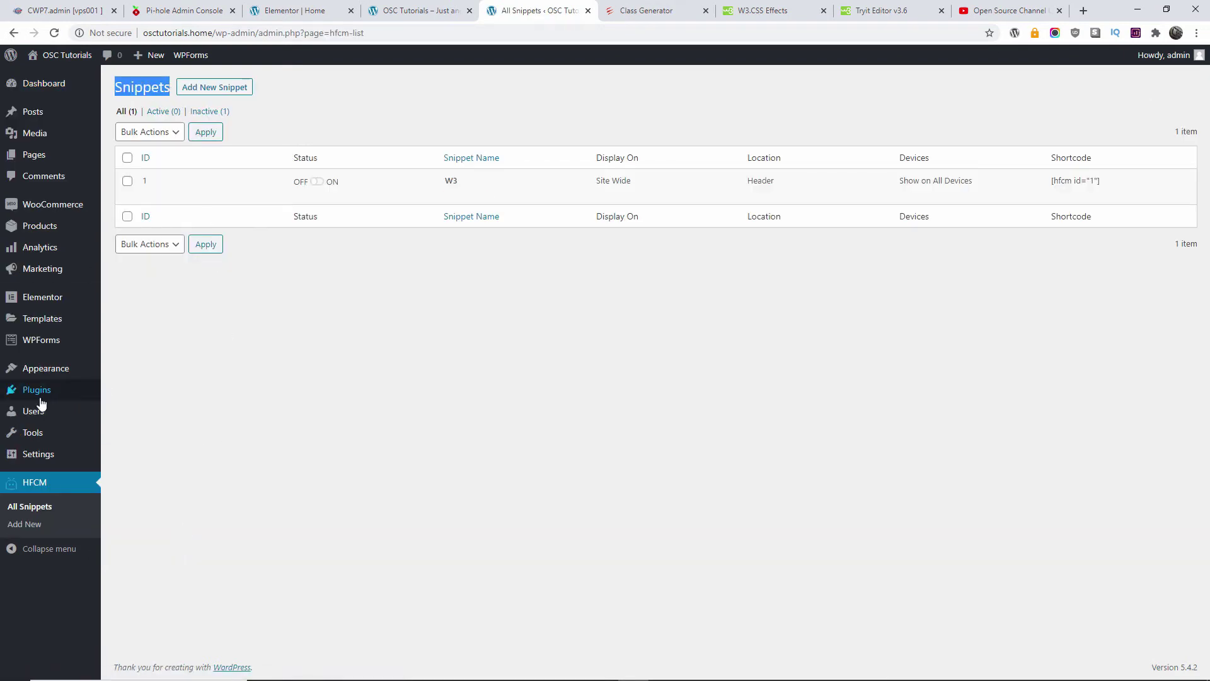
Step: Go to adding a new WordPress plugin and search the plugin directory for "snippets"
mouse_move(36, 391)
click(140, 391)
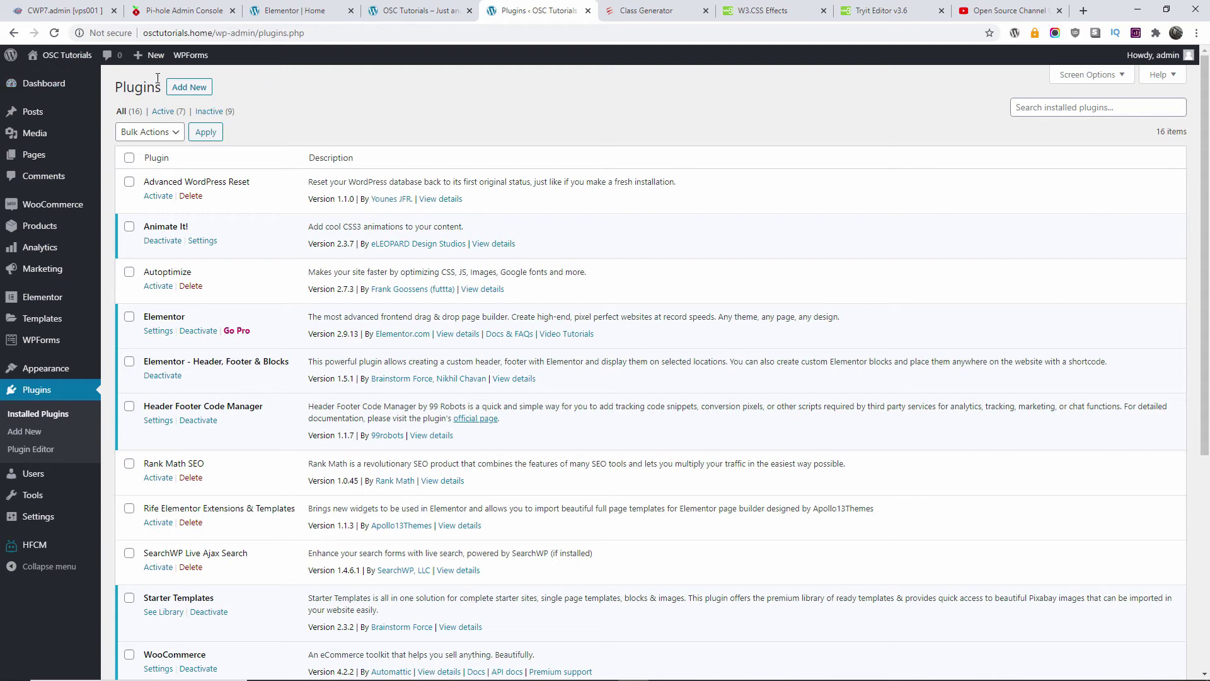
click(192, 88)
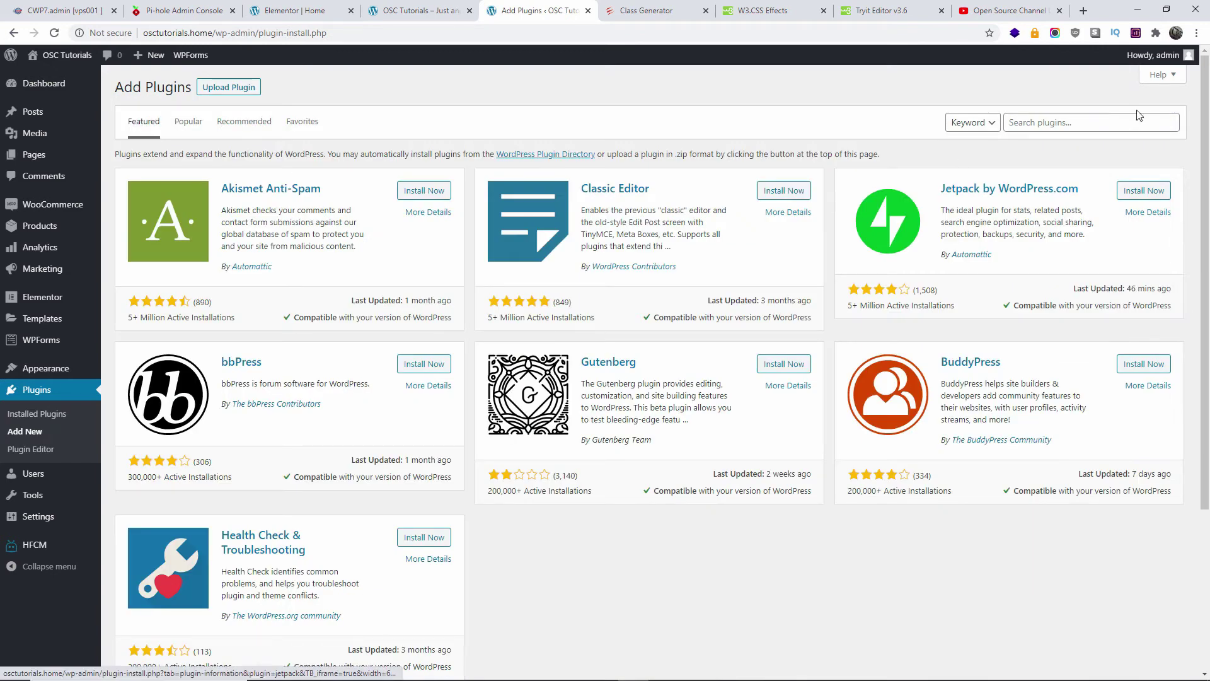
click(1096, 122)
text(snippets)
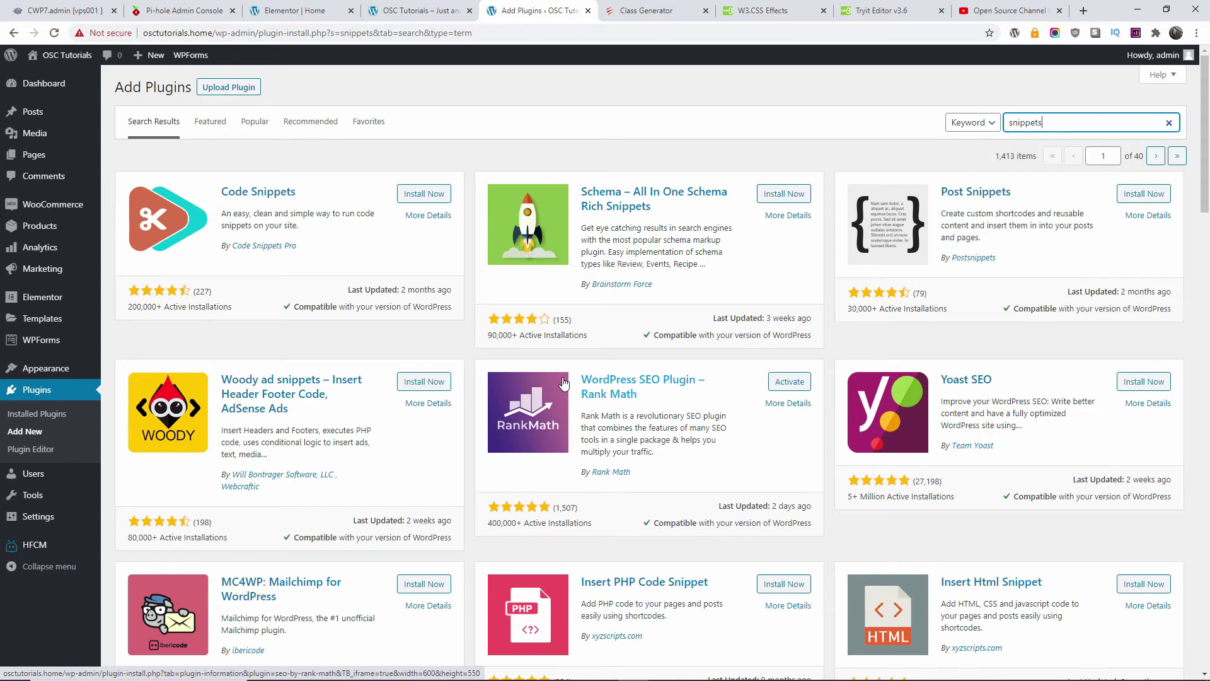
scroll(564, 383, down, 4)
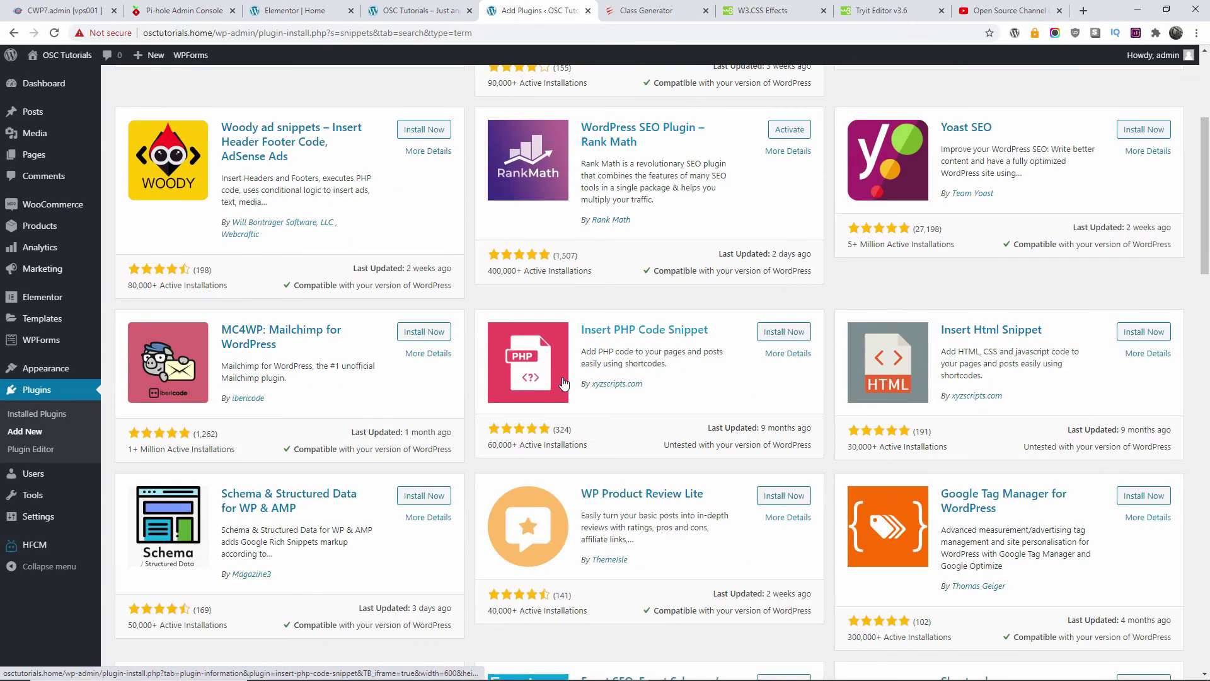
scroll(564, 383, up, 4)
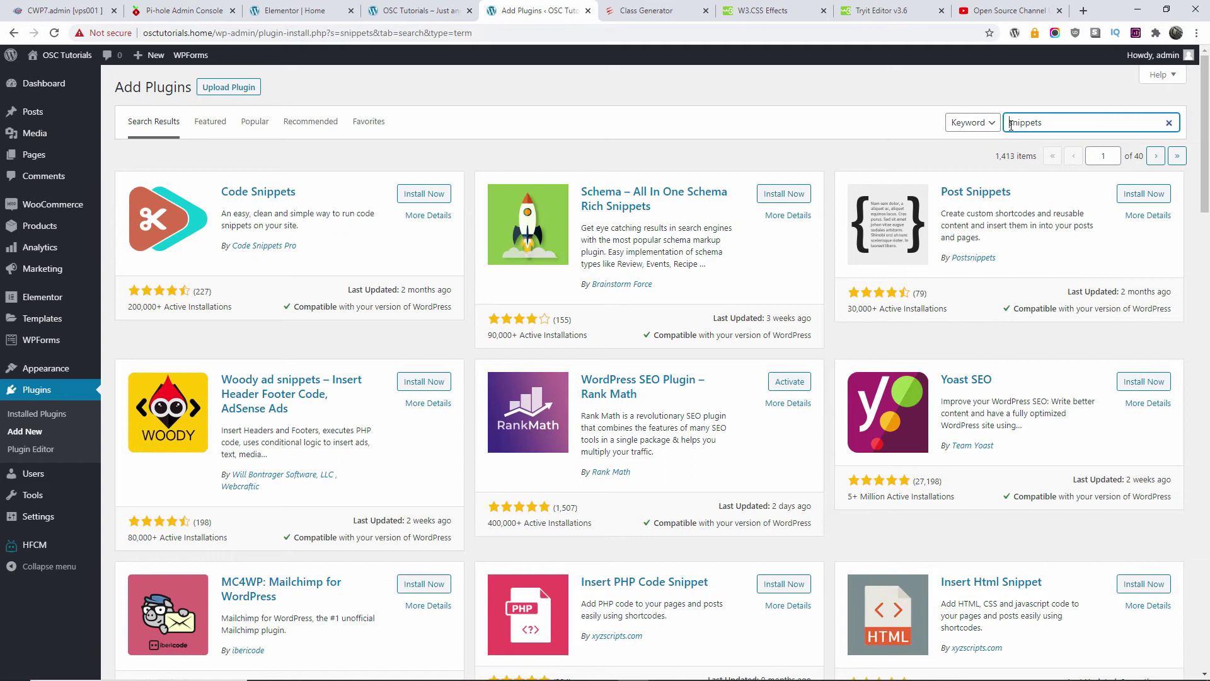
Step: Refine the plugin search to "code snippets" and highlight the Header Footer Code Manager plugin's name and active installations
text(code)
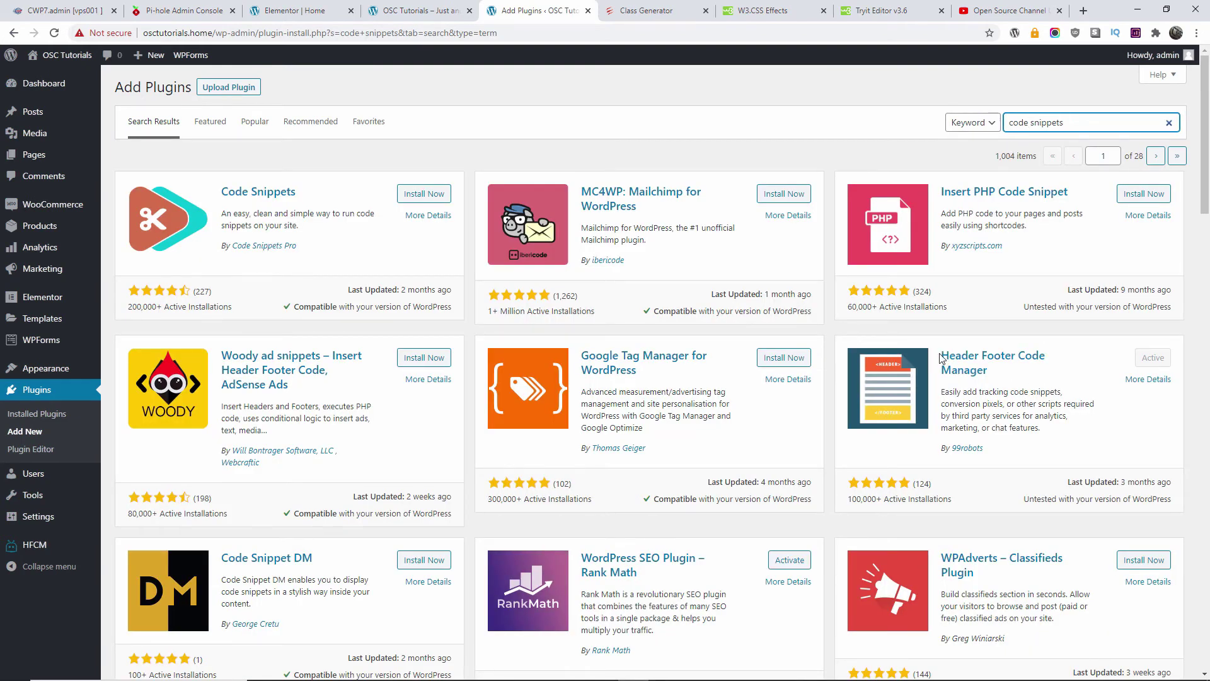
drag(941, 358, 988, 372)
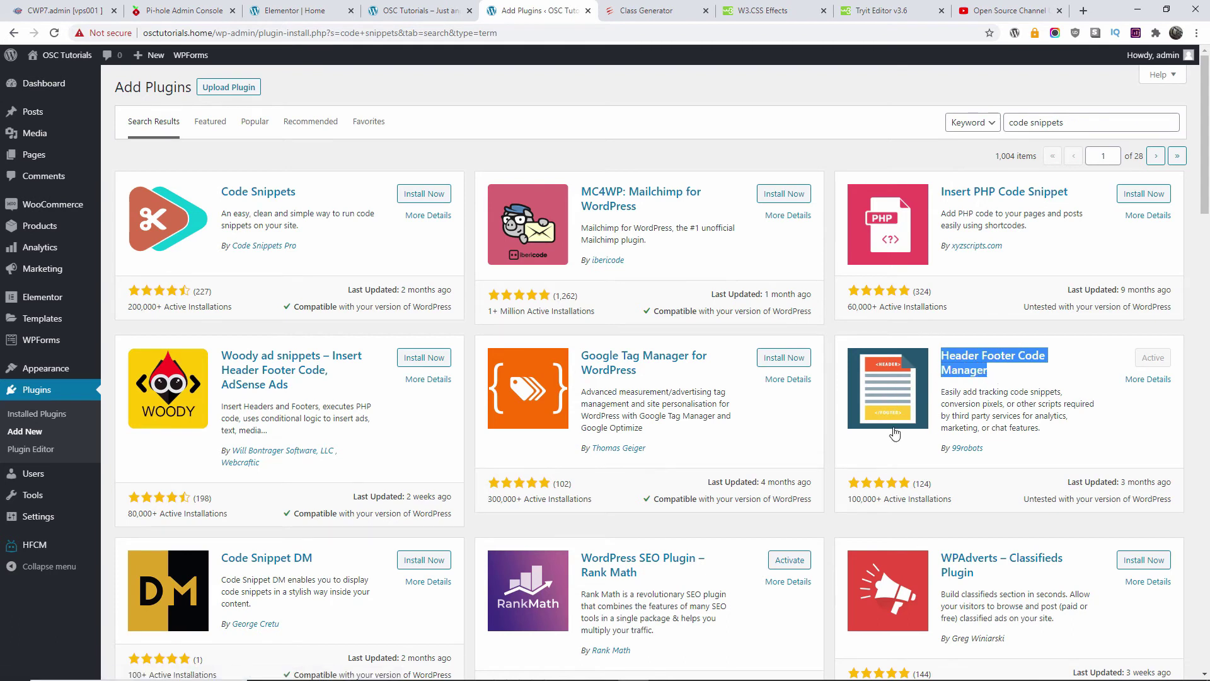
drag(848, 499, 963, 501)
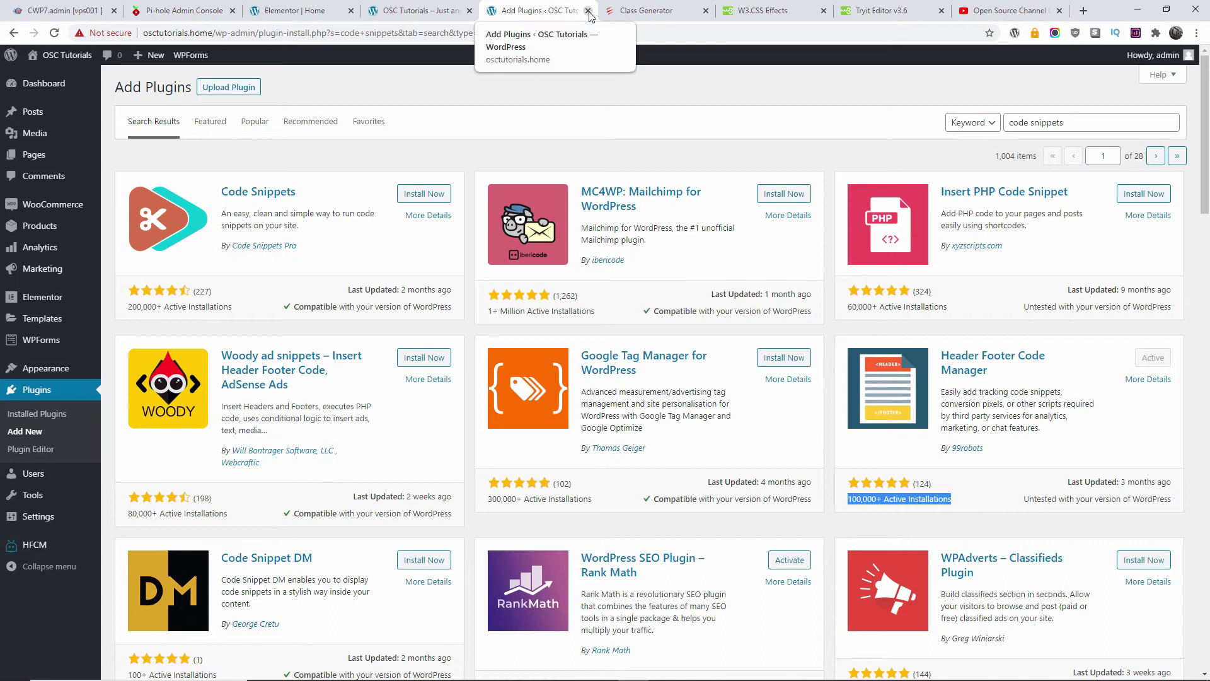
Step: Open HFCM's W3 snippet for editing, copy its w3.css stylesheet link code and return to the list of all snippets
mouse_move(30, 548)
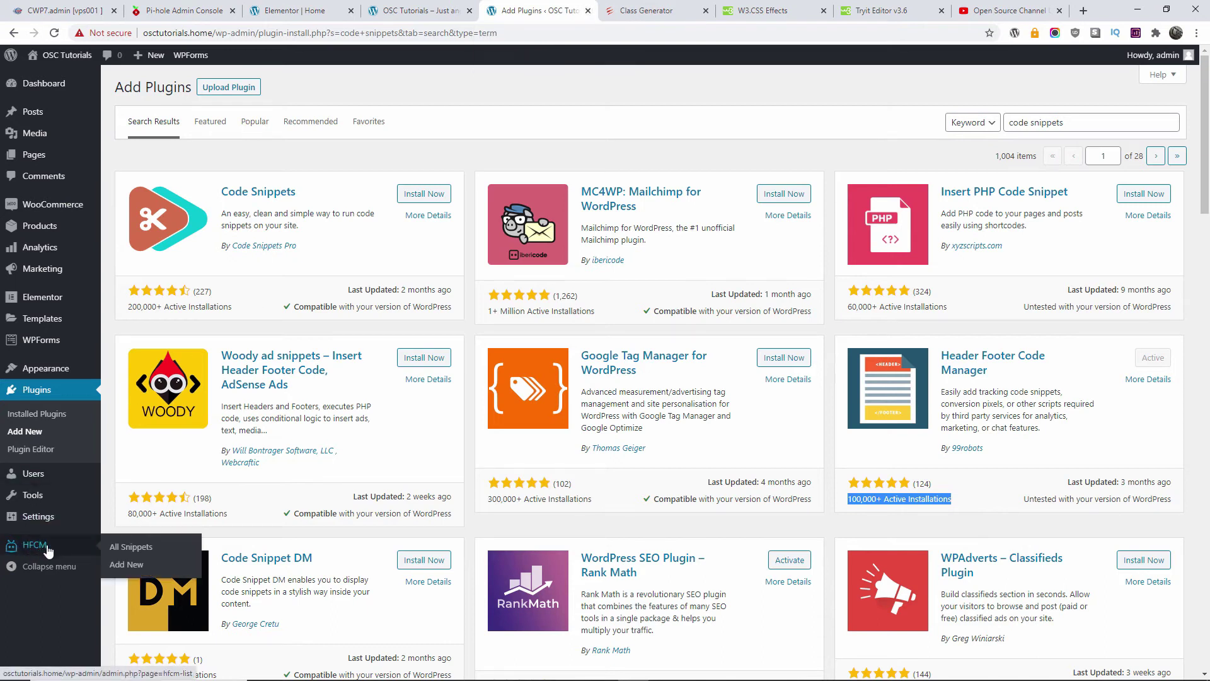
click(129, 547)
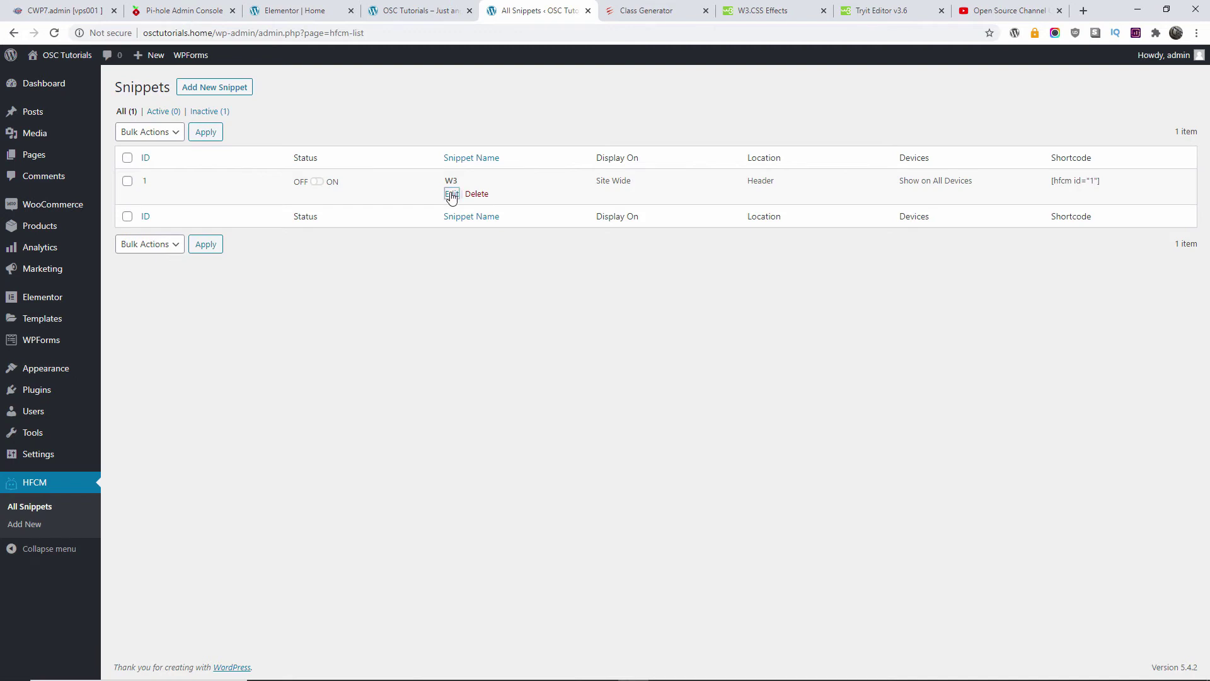
click(452, 195)
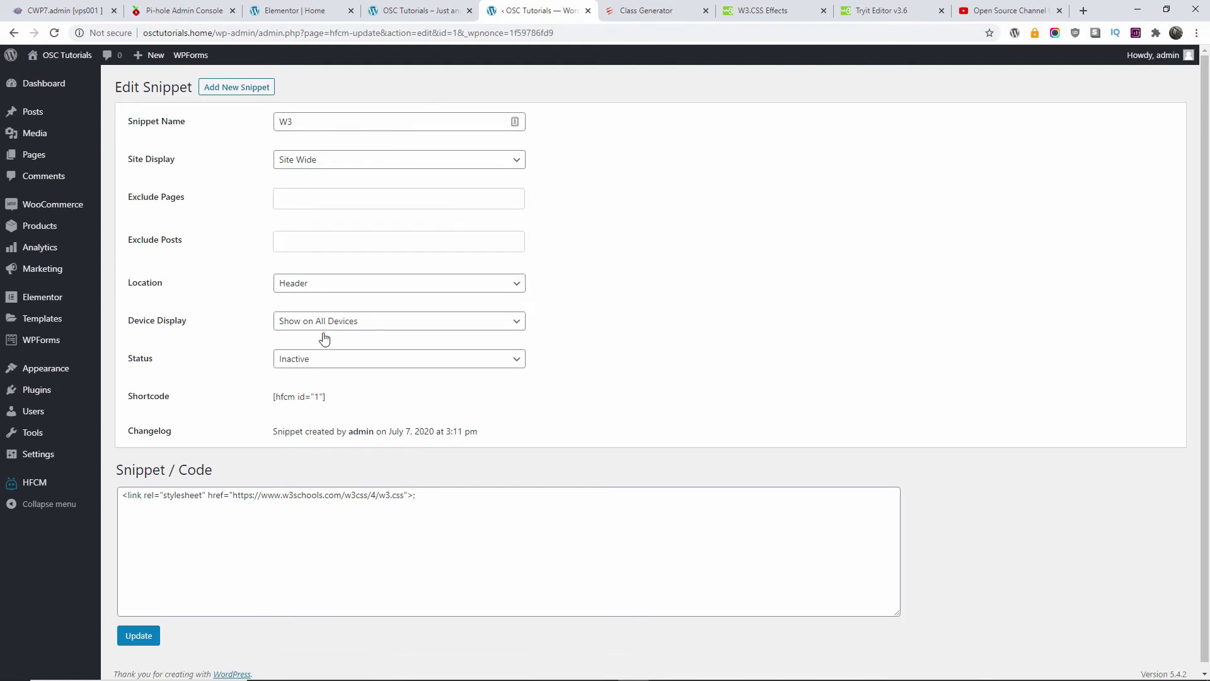
drag(433, 494, 103, 523)
key(ctrl+c)
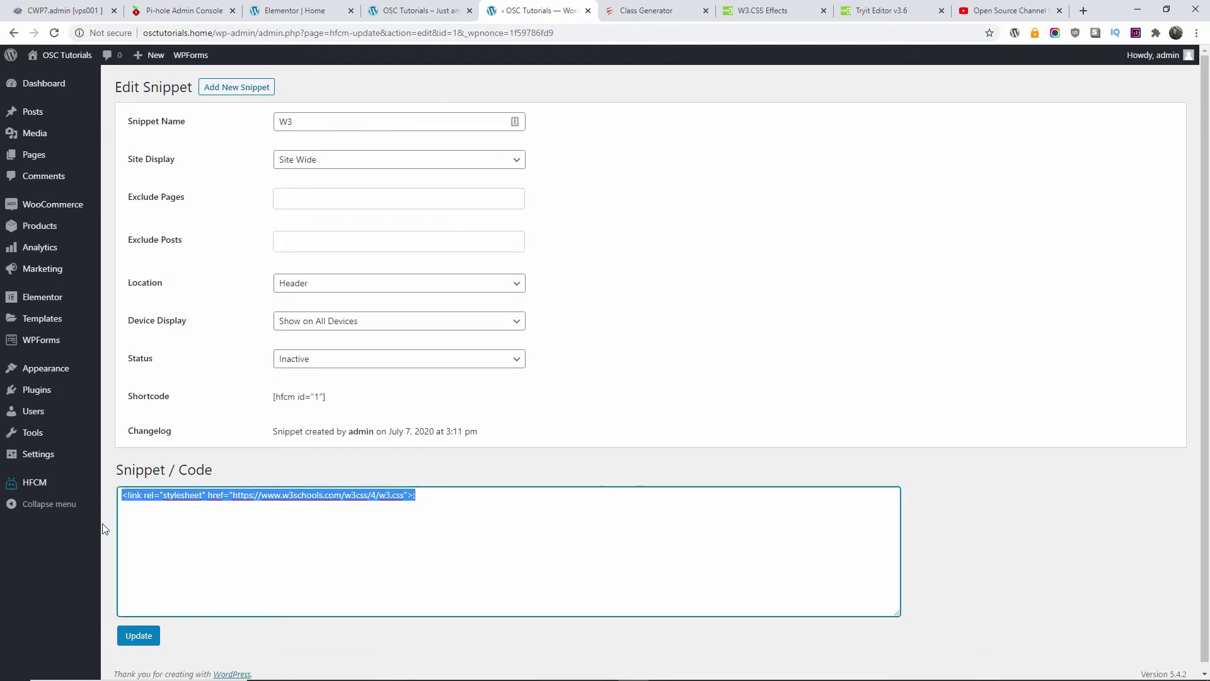
click(319, 541)
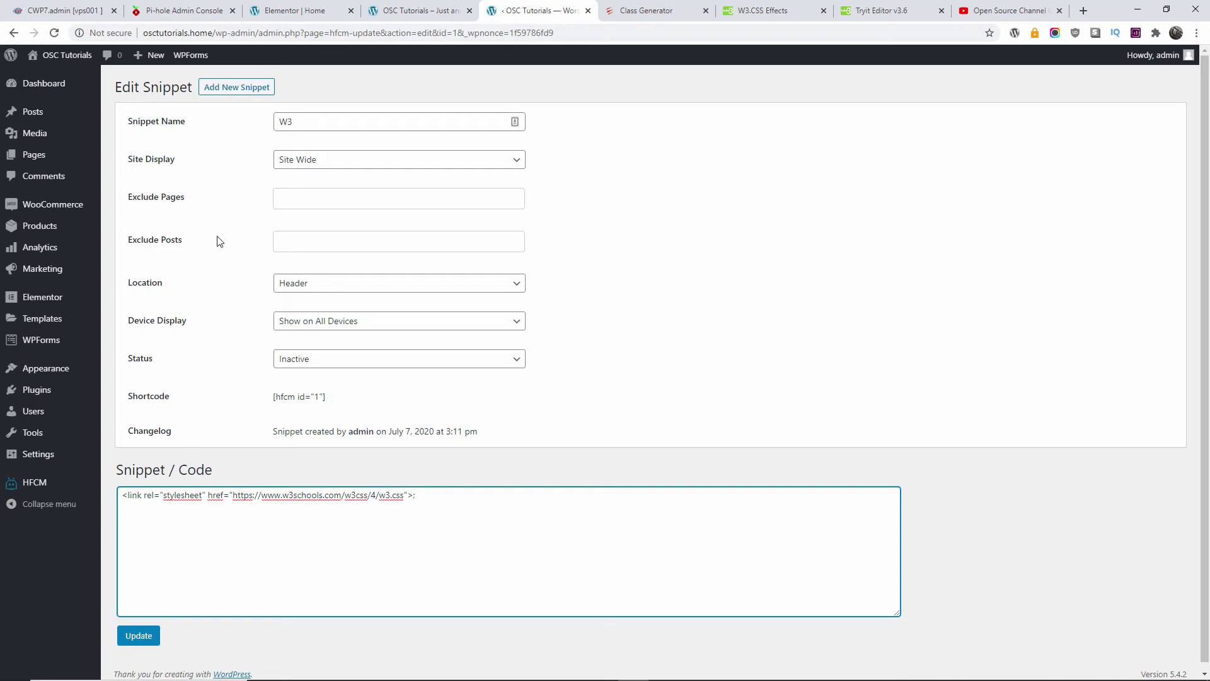
mouse_move(38, 482)
click(140, 485)
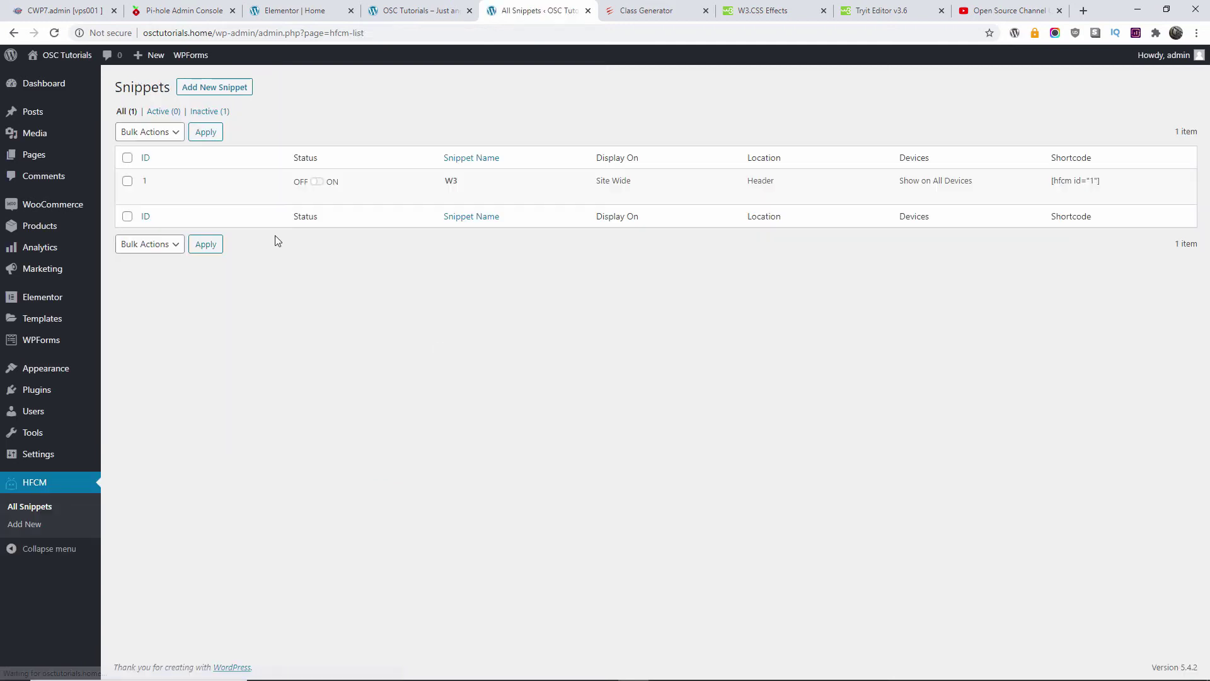
Step: Remove the existing W3 snippet from the HFCM snippets list with a bulk action
click(128, 181)
click(148, 132)
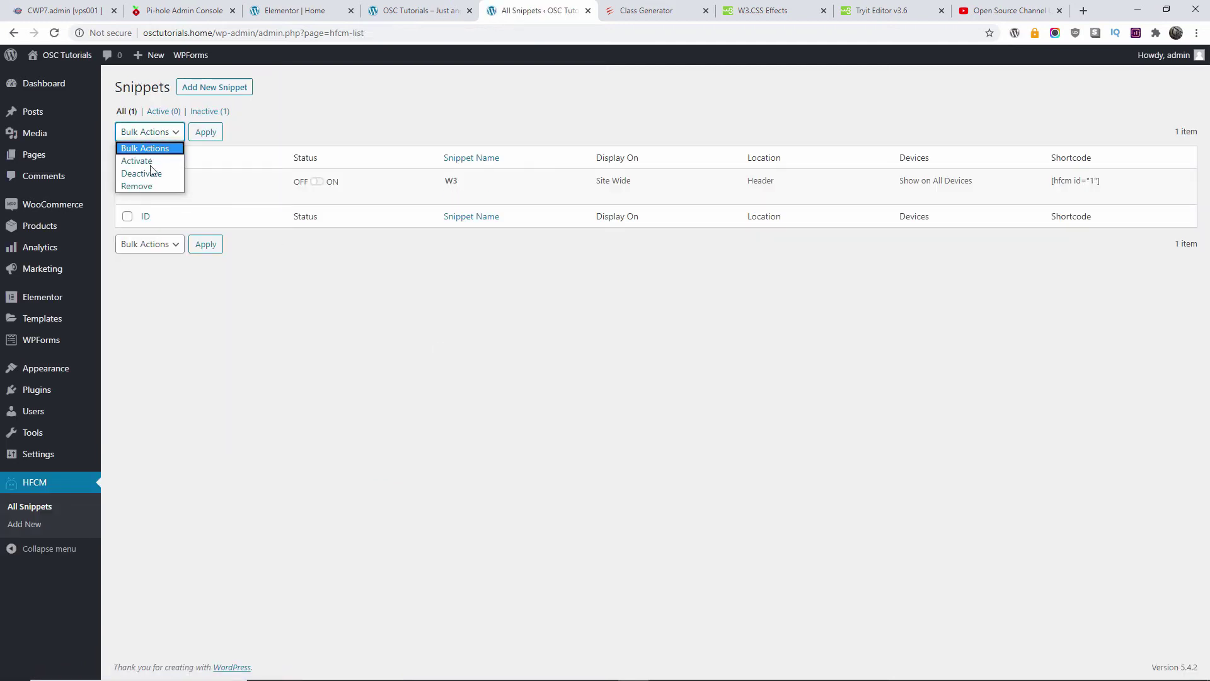
click(150, 182)
click(206, 132)
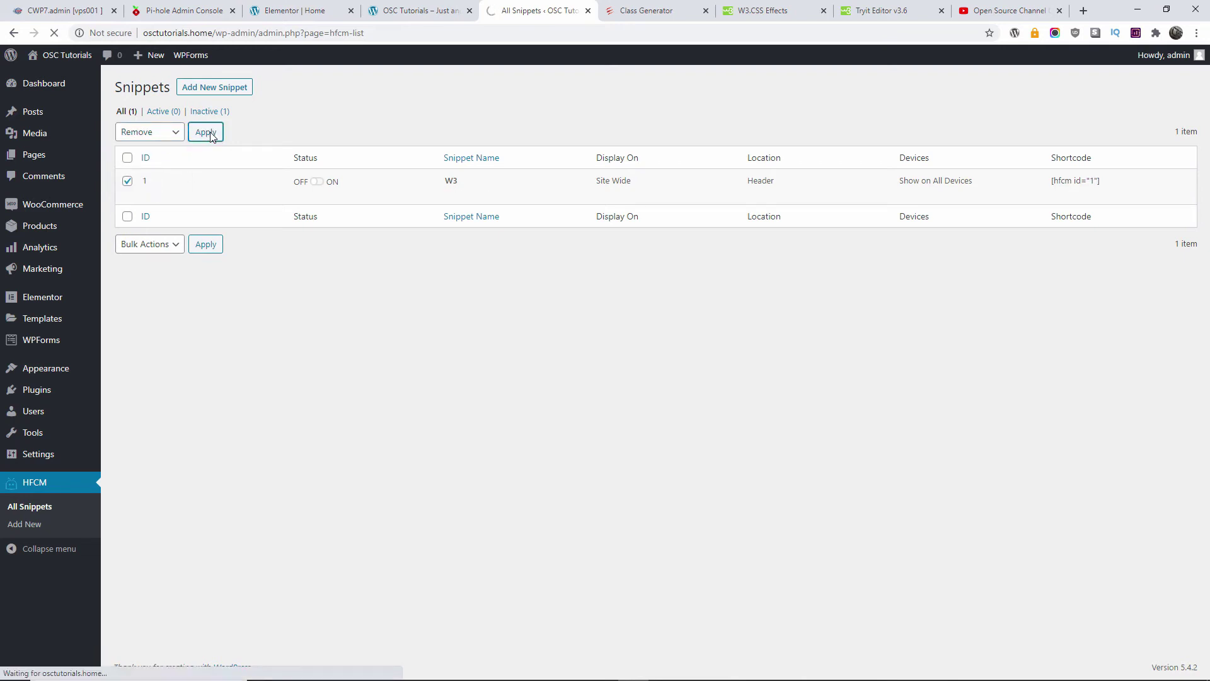
Step: Start a new HFCM snippet named W3 and keep its site display as Site Wide
click(219, 91)
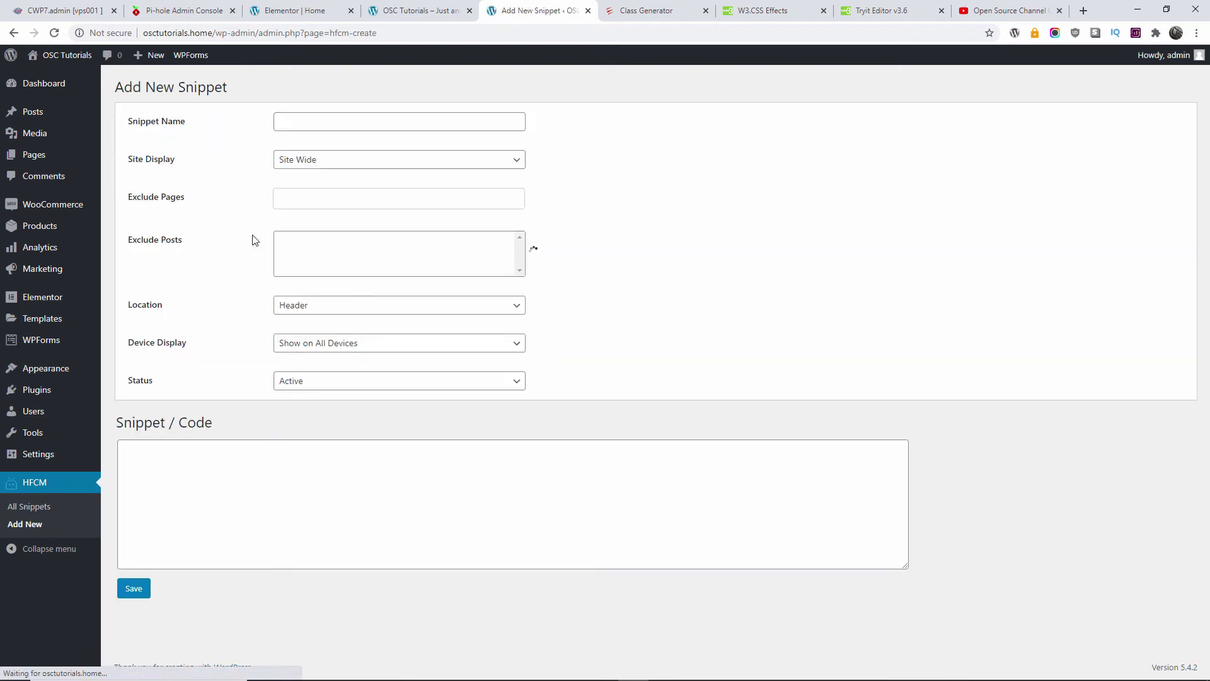
click(344, 120)
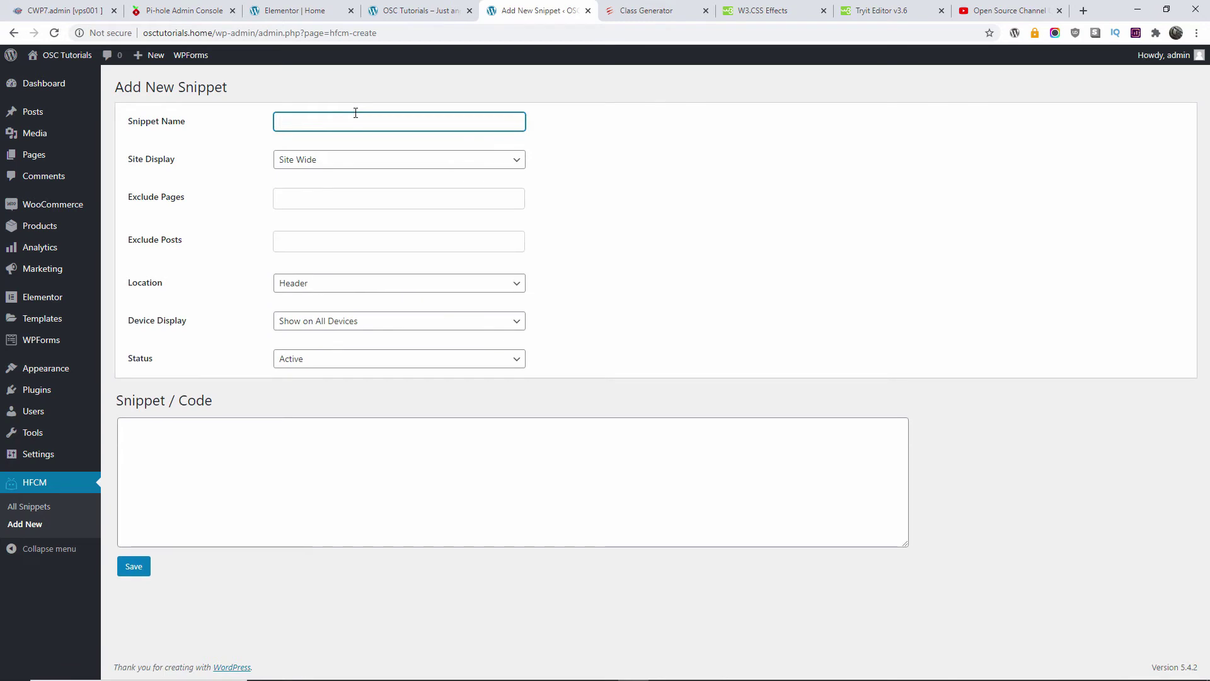
text(W3)
click(334, 163)
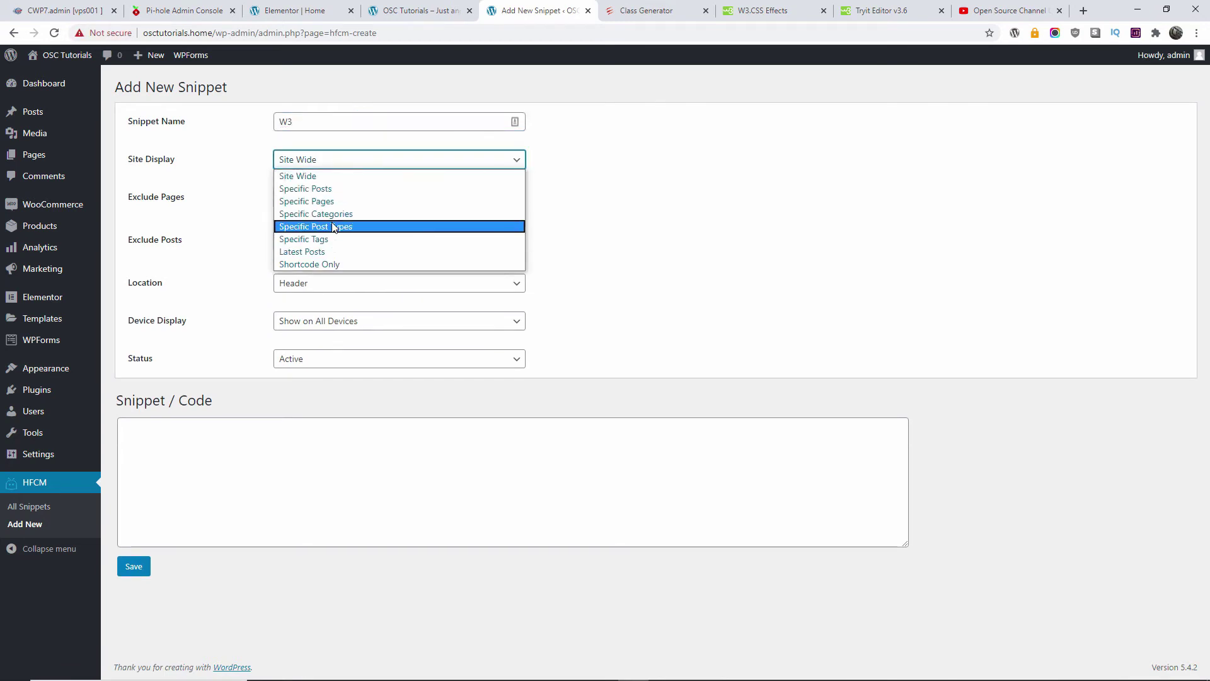
click(553, 196)
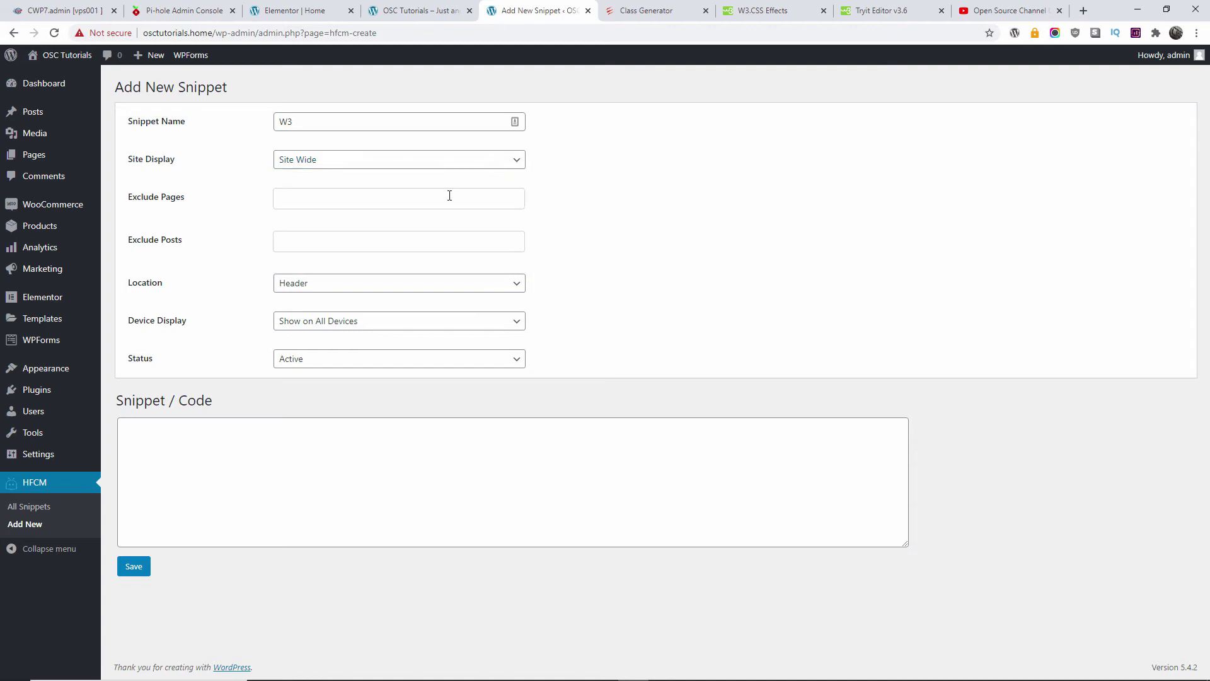
Step: Keep the new snippet's location as Header, its device display as Show on All Devices and its status as Active
click(323, 288)
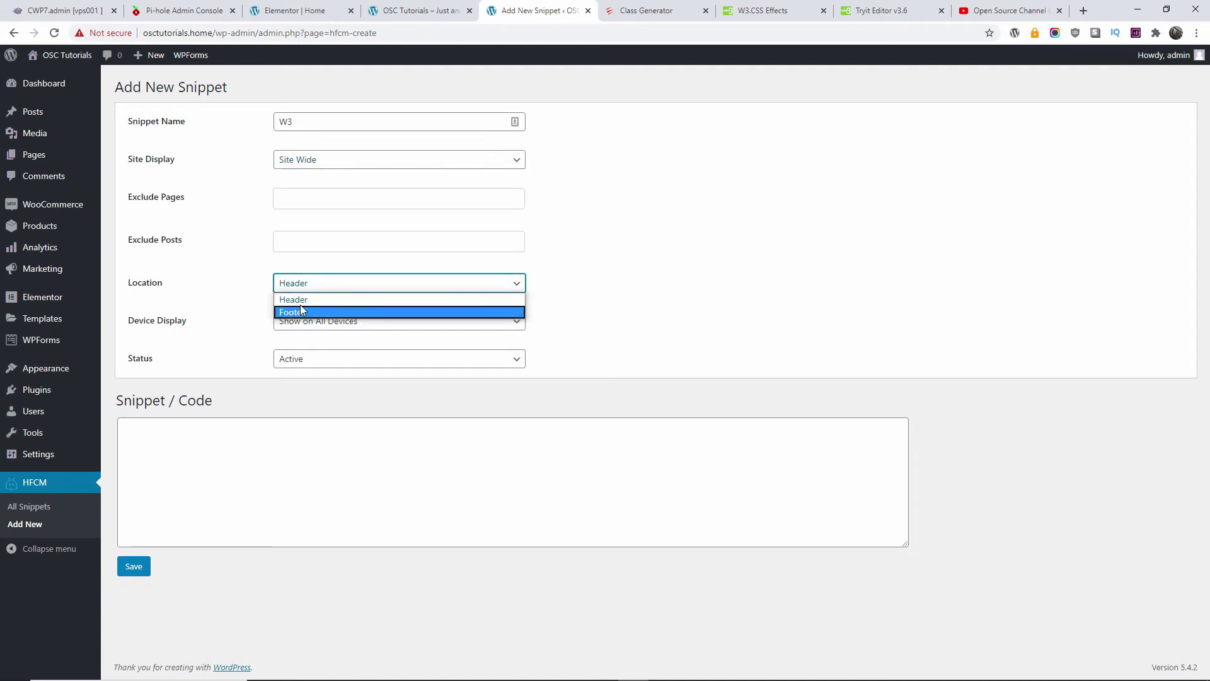
click(300, 300)
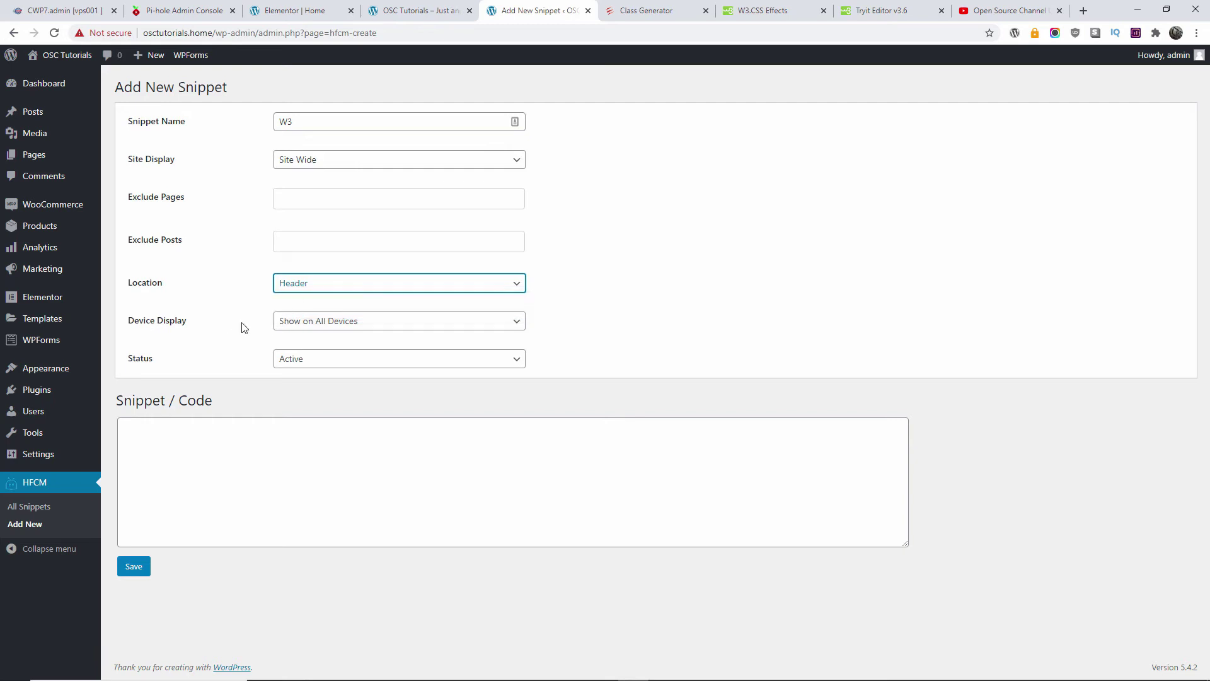
click(325, 328)
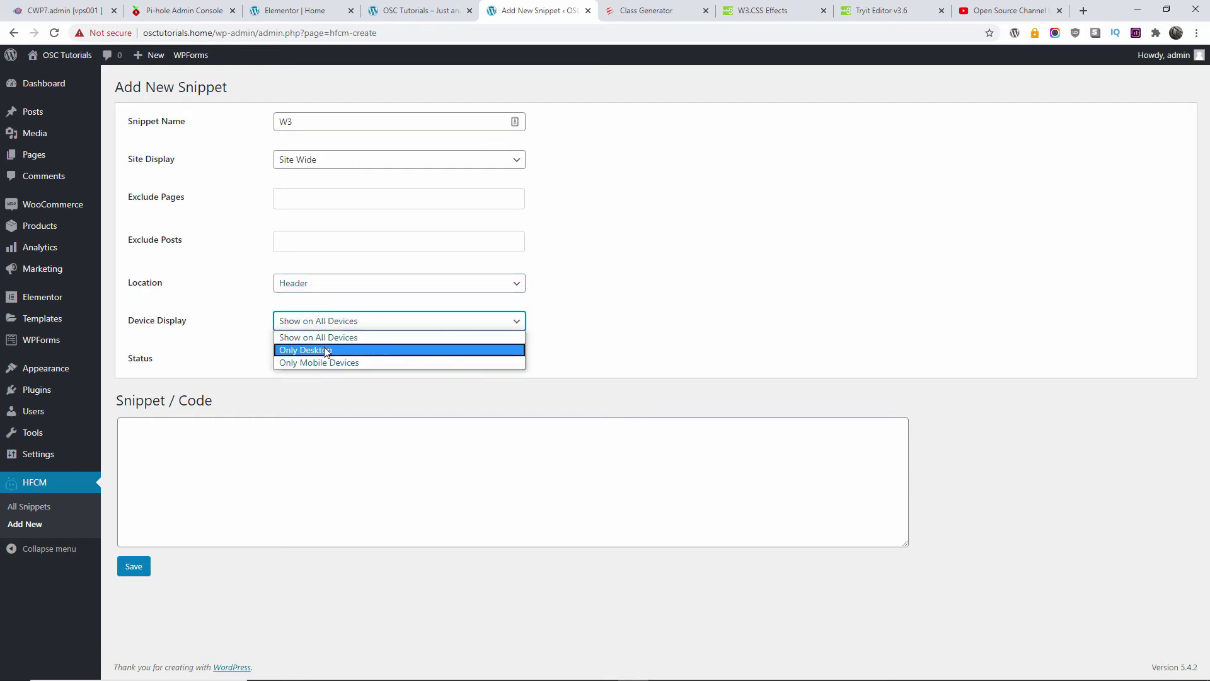
click(214, 334)
click(351, 364)
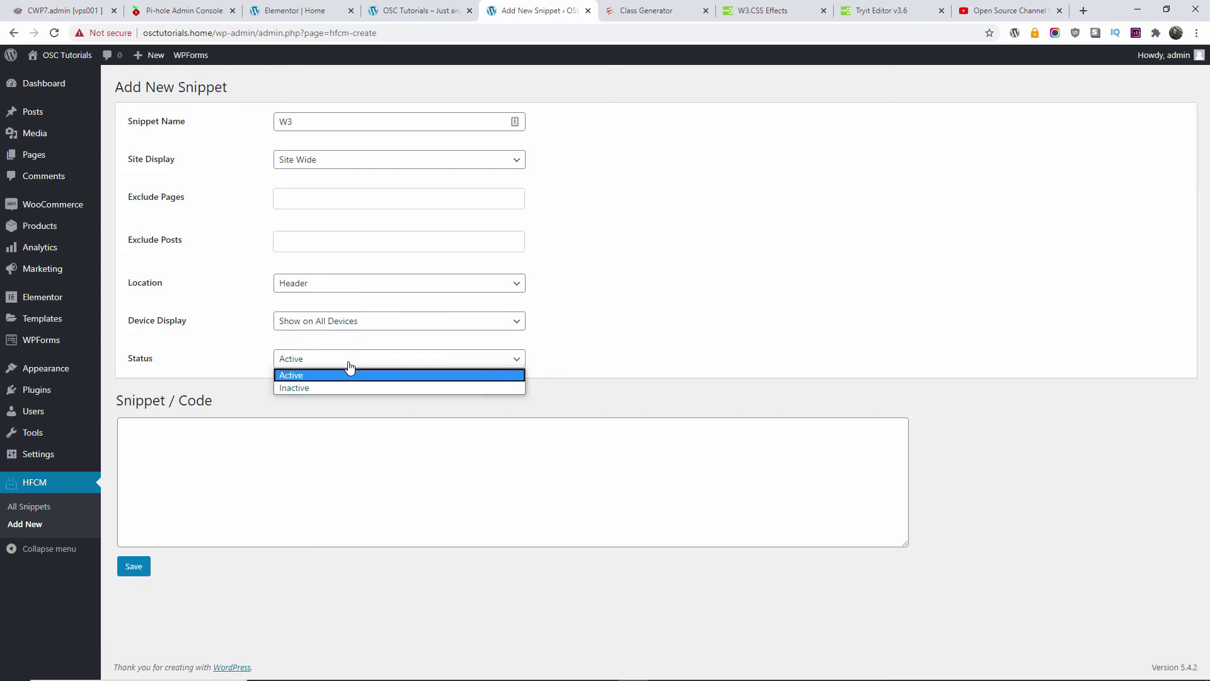
click(351, 371)
Step: Paste the copied w3.css stylesheet link as the W3 snippet's code and save the snippet
click(208, 445)
right_click(208, 446)
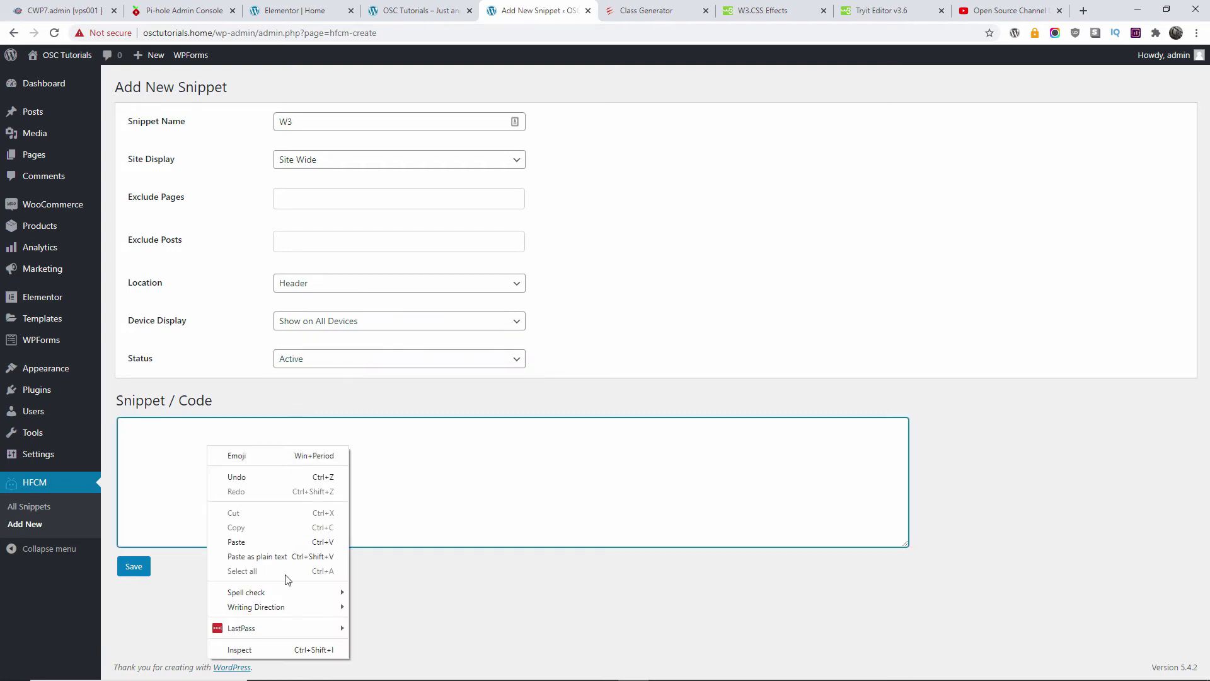
click(275, 546)
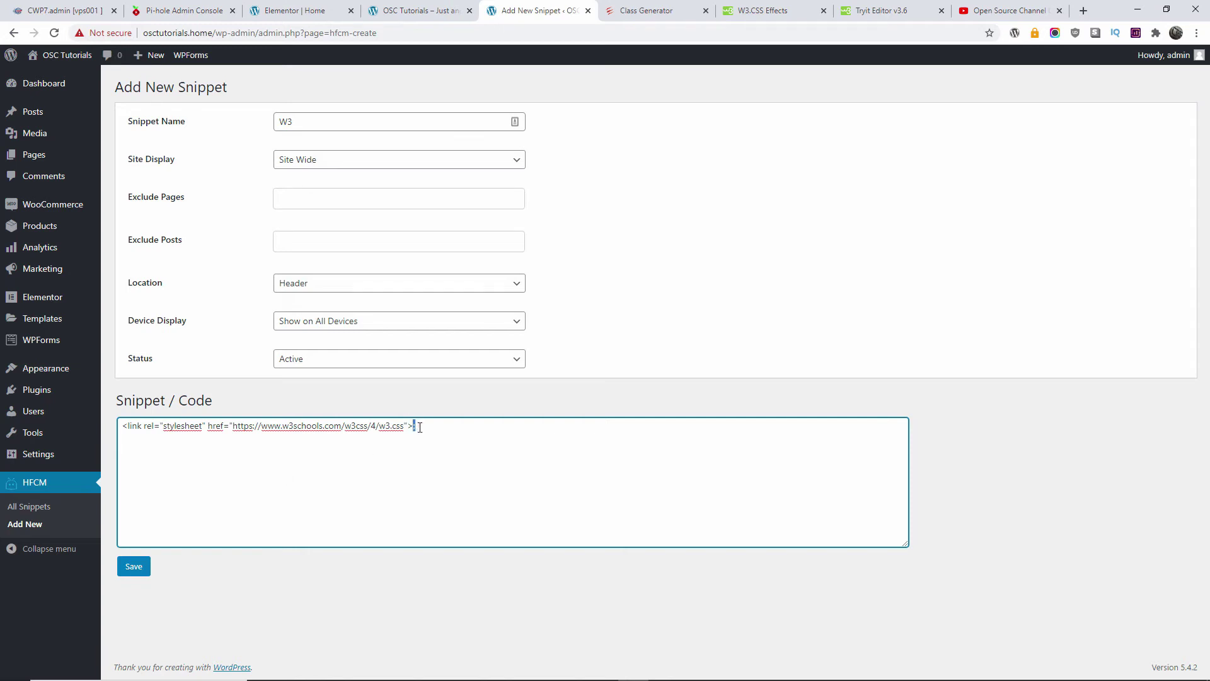
click(134, 567)
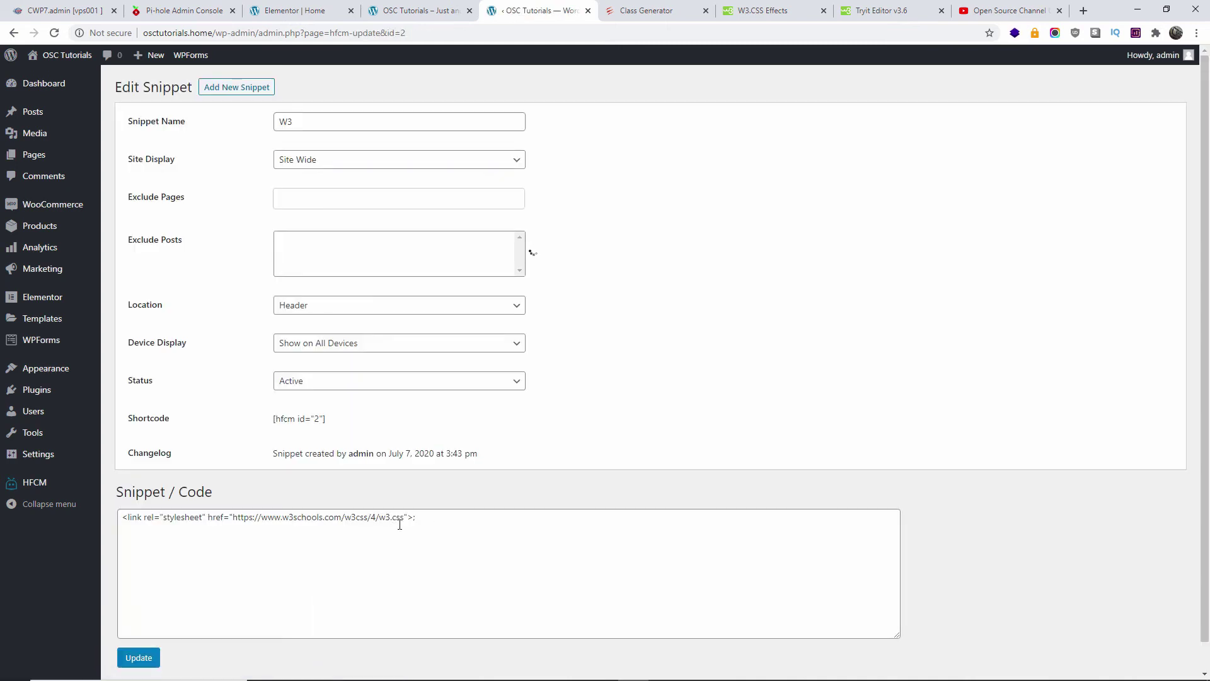
Step: Check the W3 snippet's status in the list of all snippets and look over the live OSC Tutorials home page
mouse_move(32, 482)
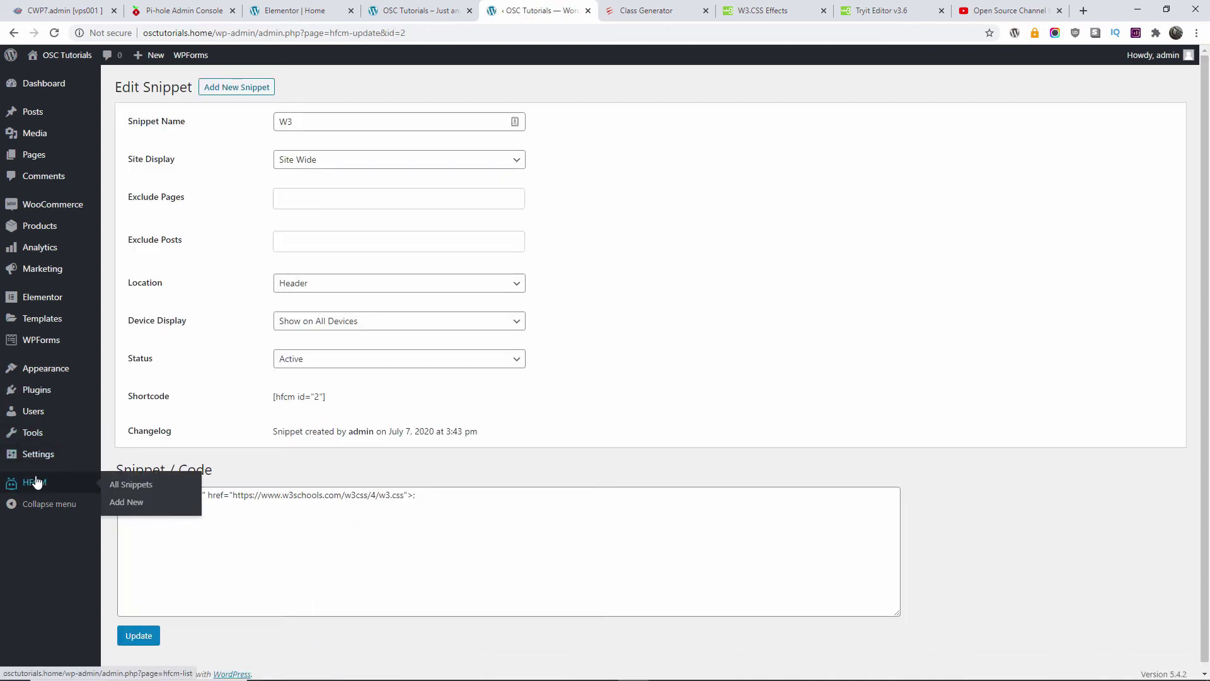
click(129, 486)
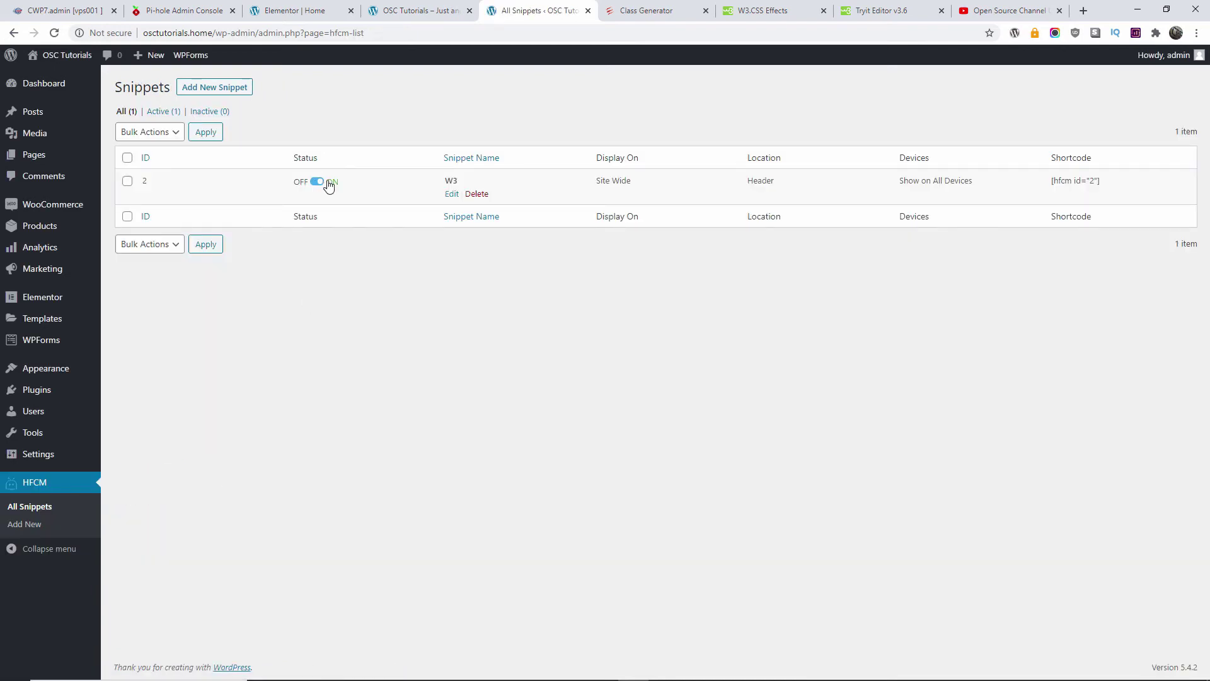
click(429, 9)
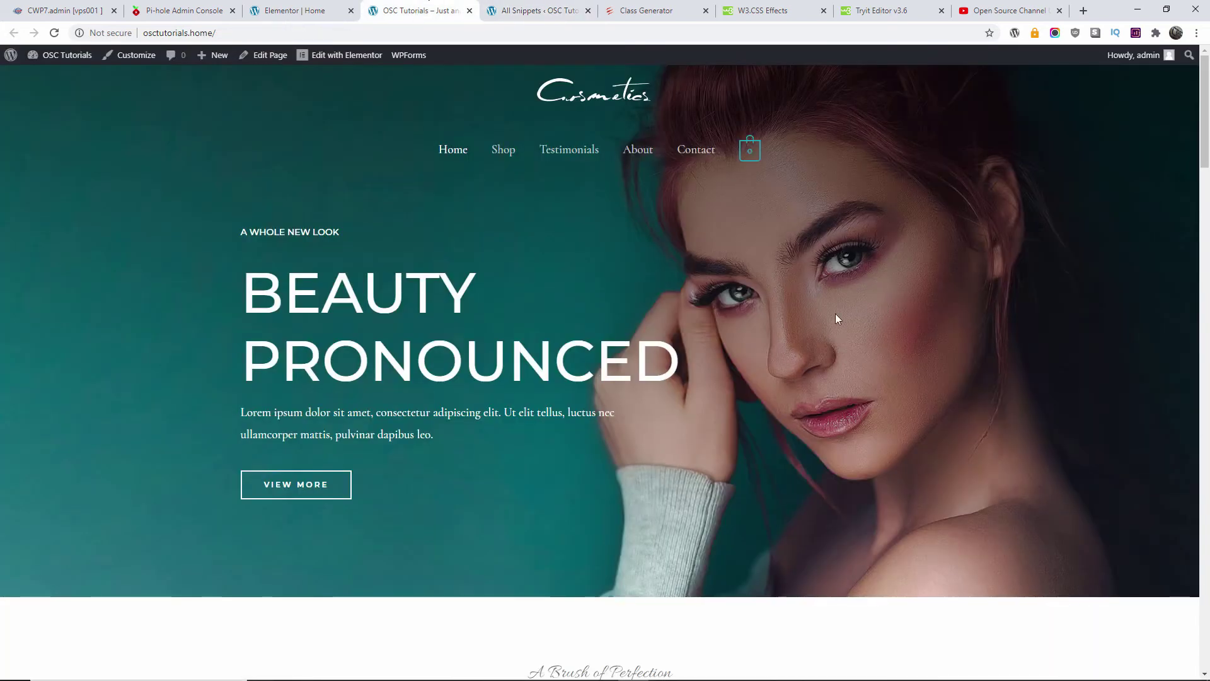
scroll(819, 362, down, 5)
scroll(824, 366, up, 5)
Step: Return to the Elementor editor and open the hero section's CSS classes for editing in its advanced settings
click(280, 11)
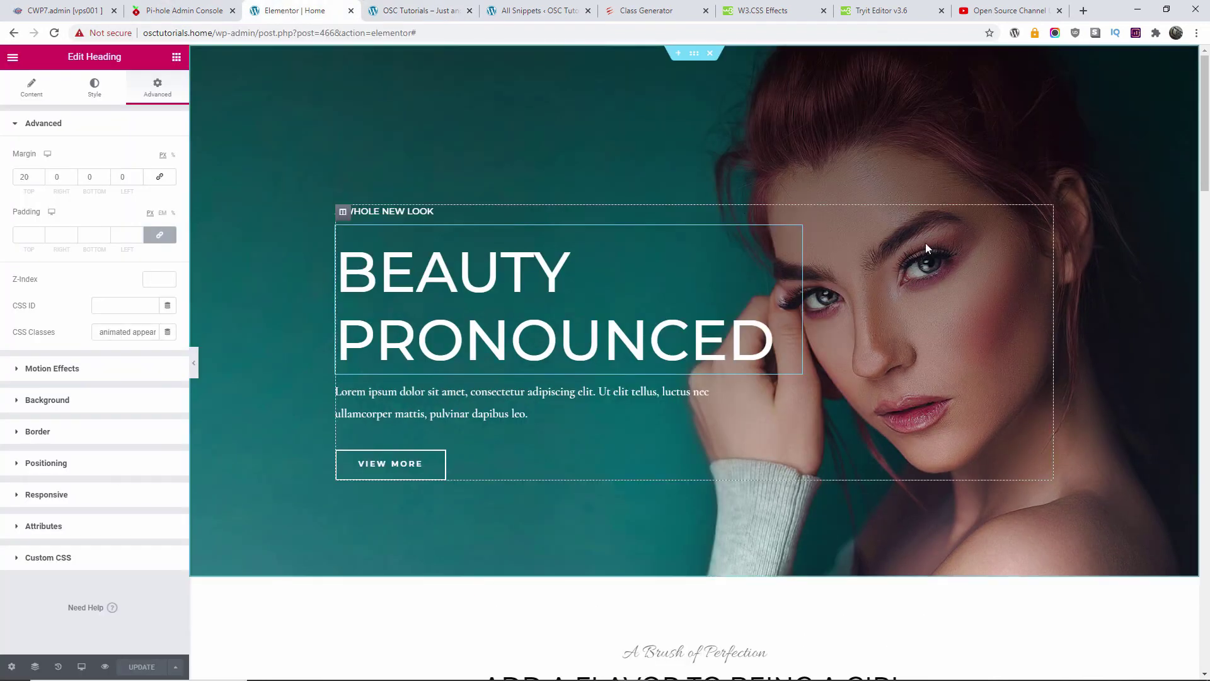
click(696, 55)
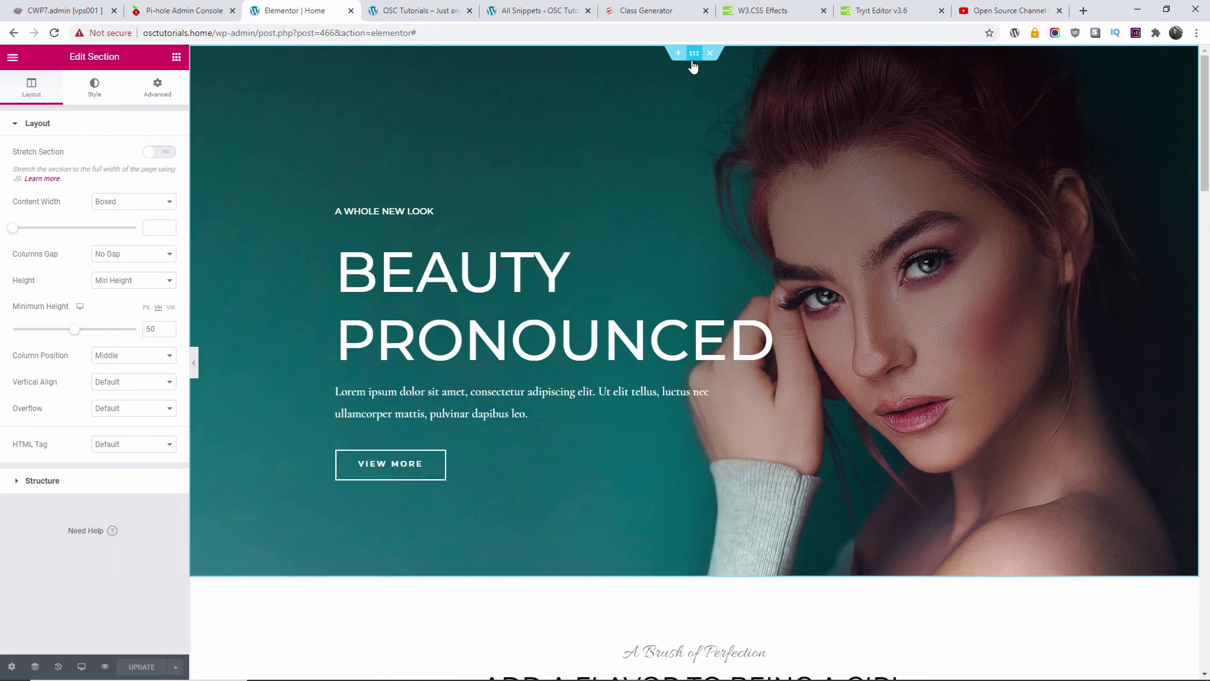
click(96, 88)
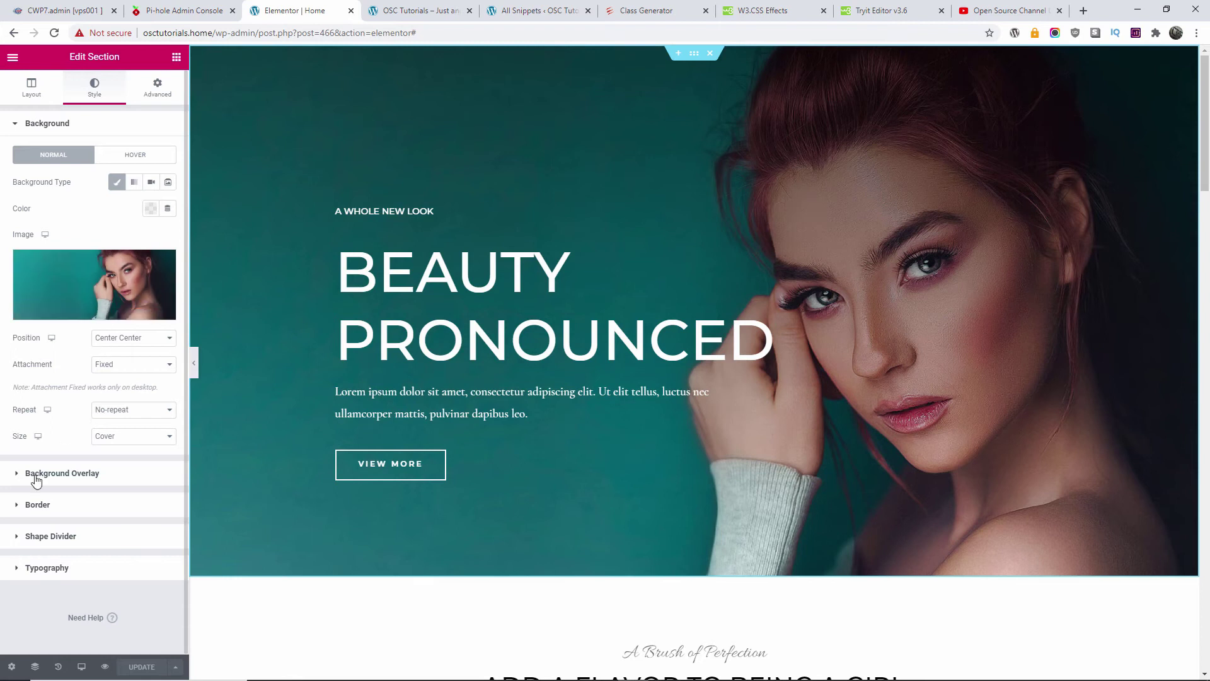
click(166, 92)
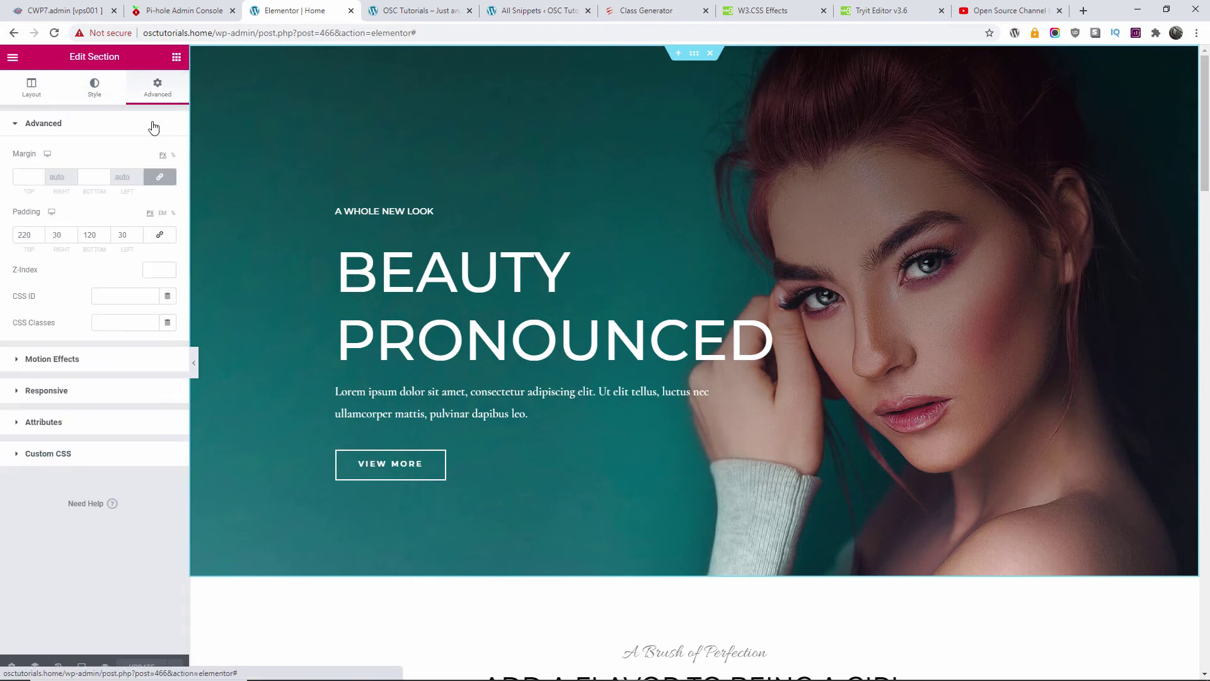
click(113, 324)
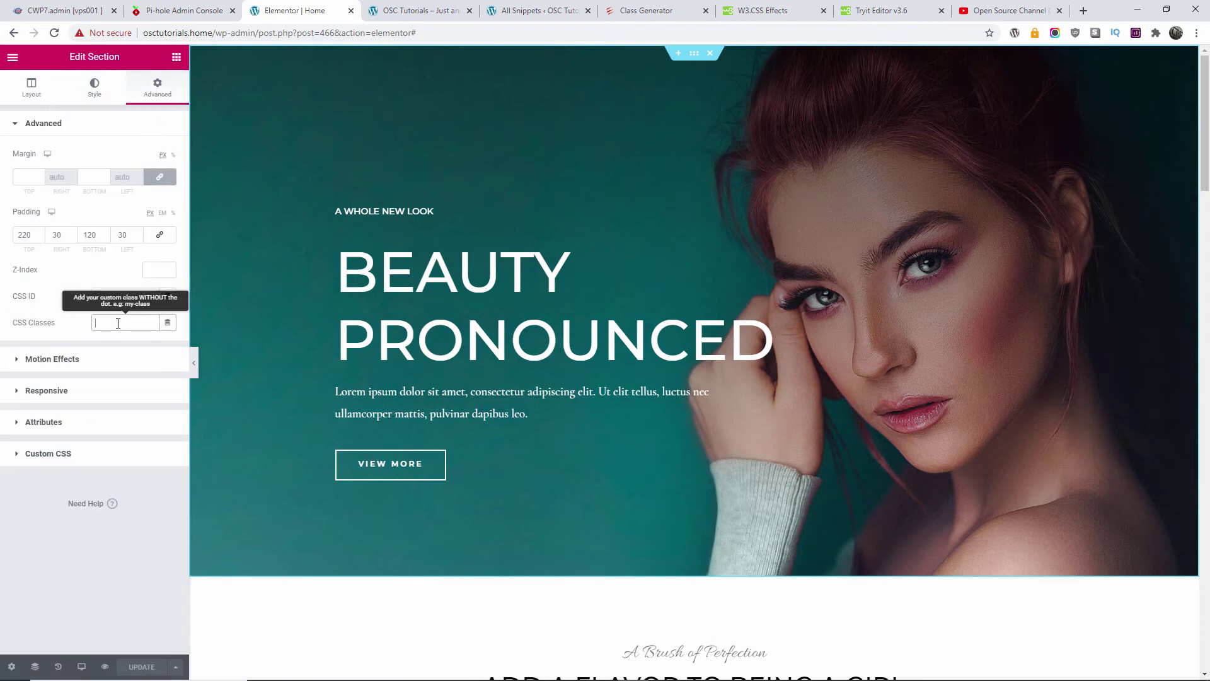
Step: Close the Tryit Editor page and show the W3.CSS Effect Classes table on the W3.CSS Effects page
click(886, 11)
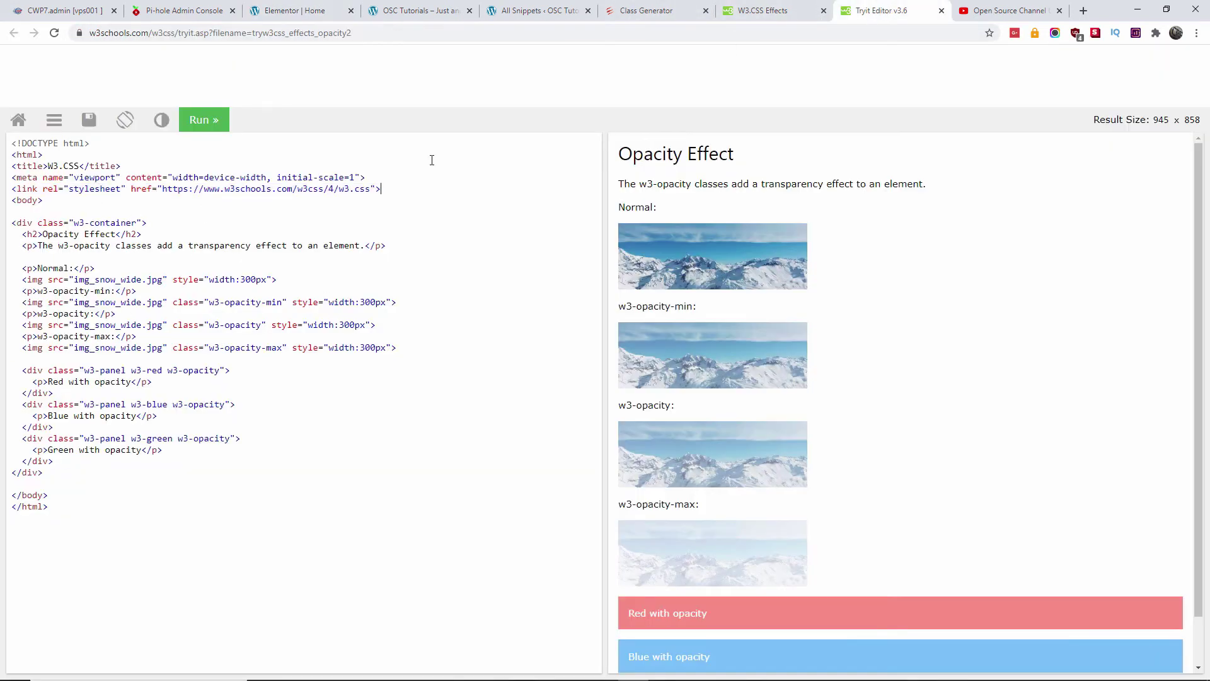
click(941, 12)
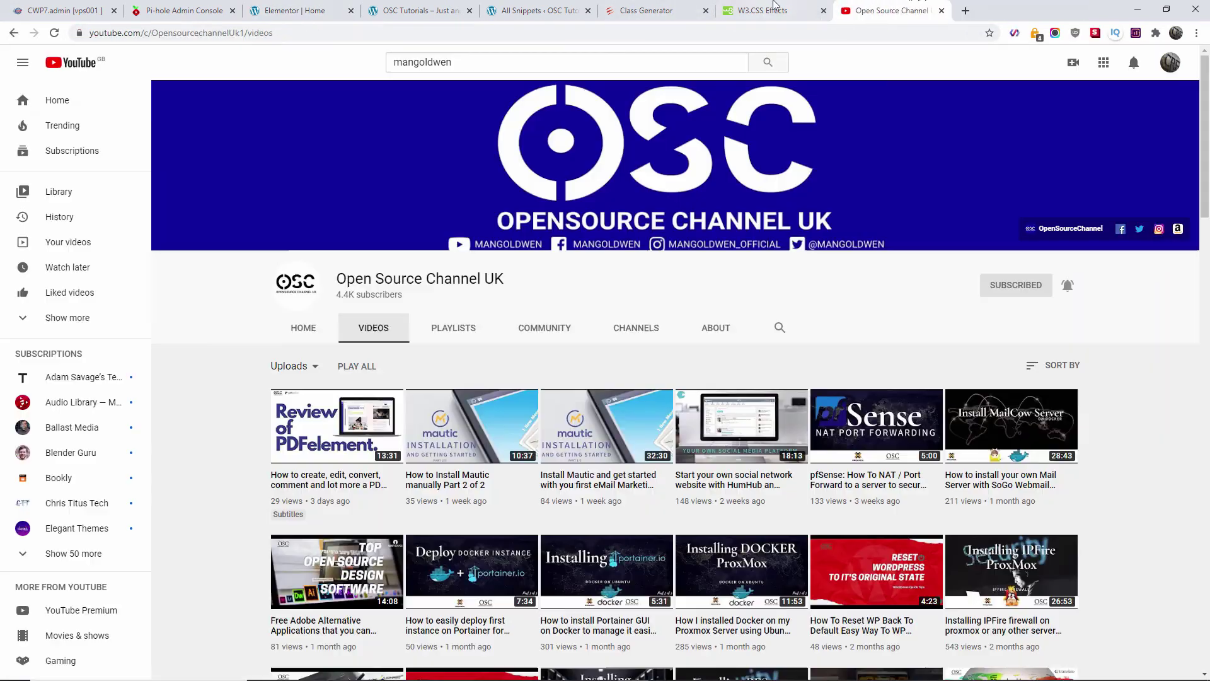
click(773, 11)
scroll(403, 228, up, 13)
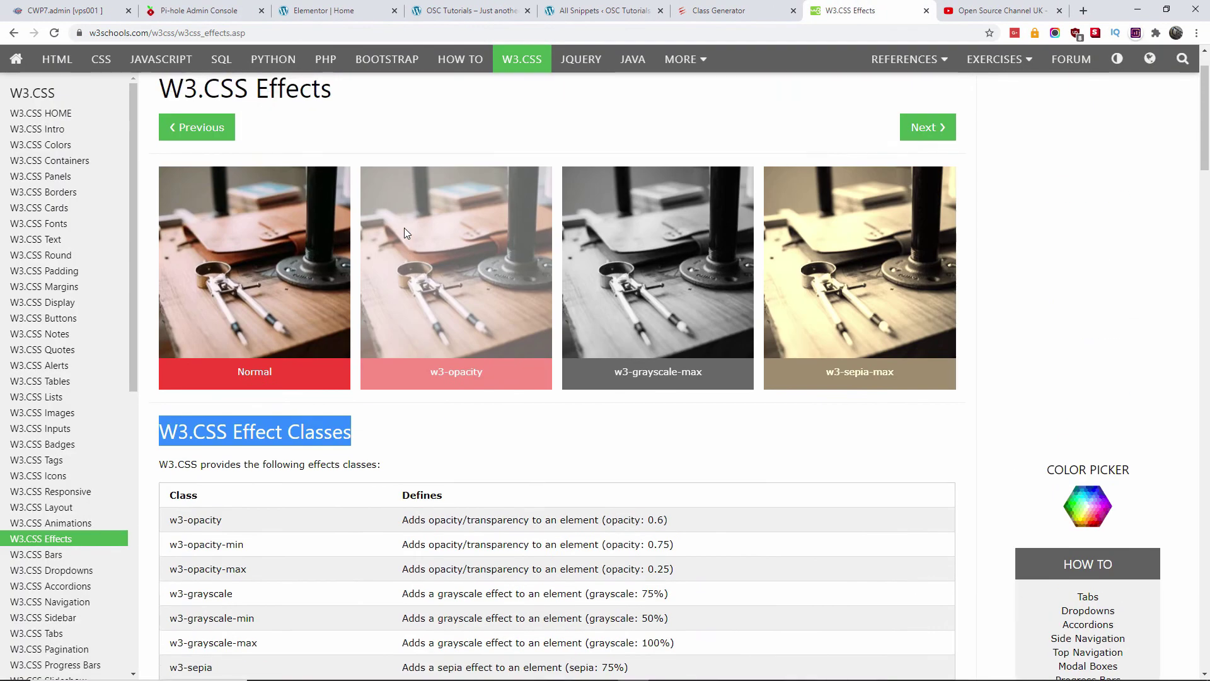
scroll(368, 278, down, 5)
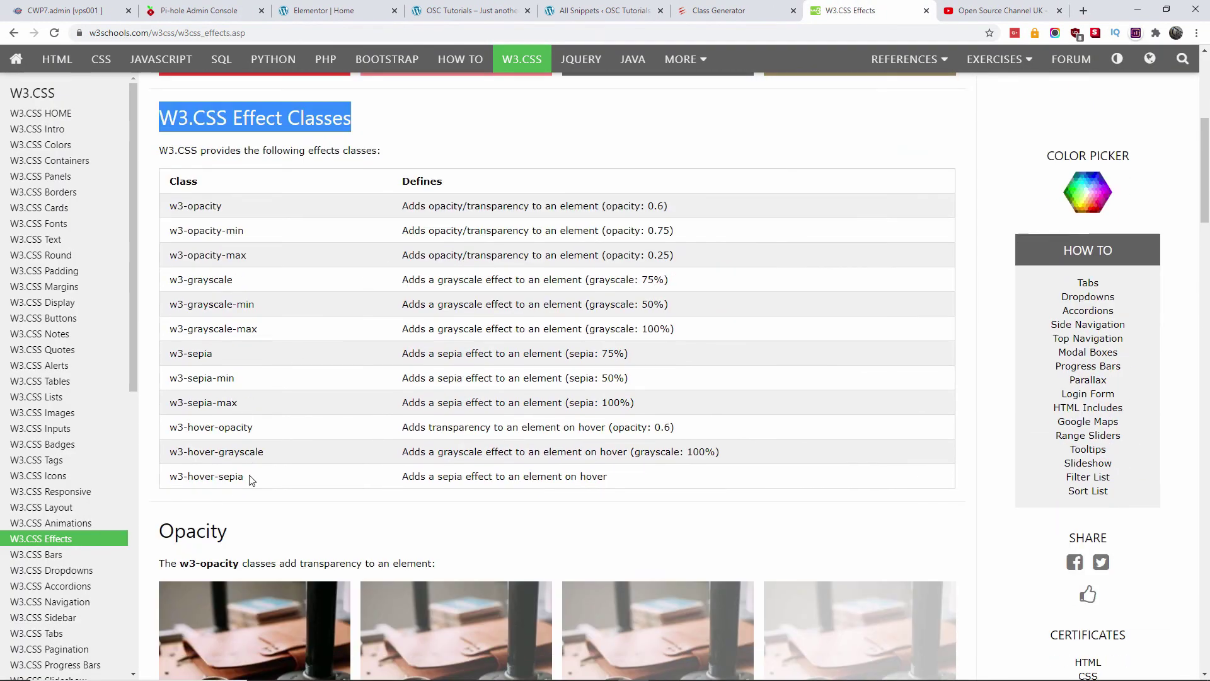
Step: Copy the w3-hover-sepia class name from the effect classes table and highlight w3-opacity-max and w3-sepia-max
drag(252, 480, 169, 480)
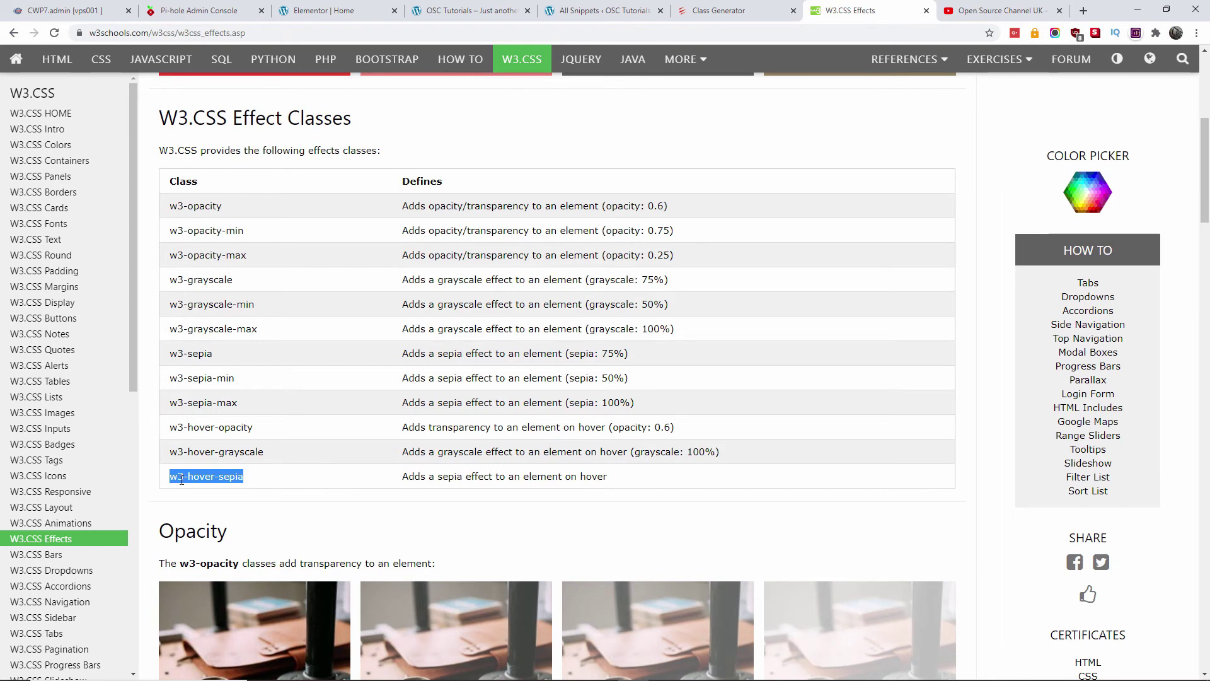
right_click(182, 483)
click(209, 489)
drag(172, 259, 247, 257)
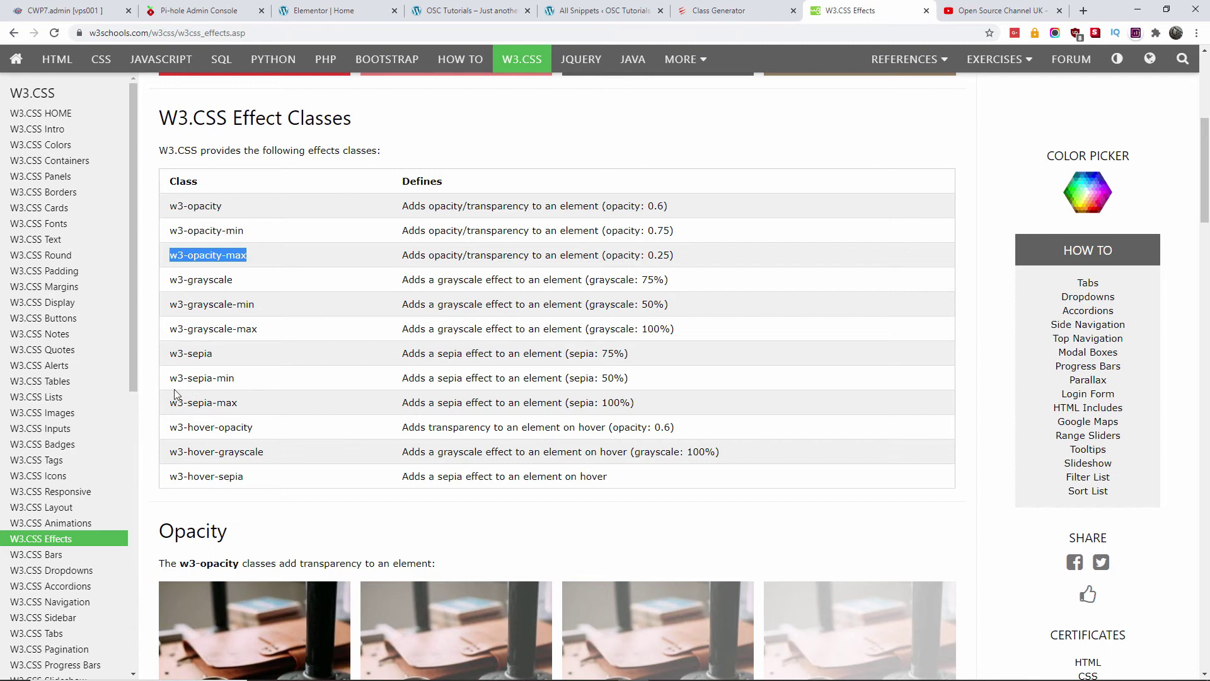
drag(172, 404, 243, 404)
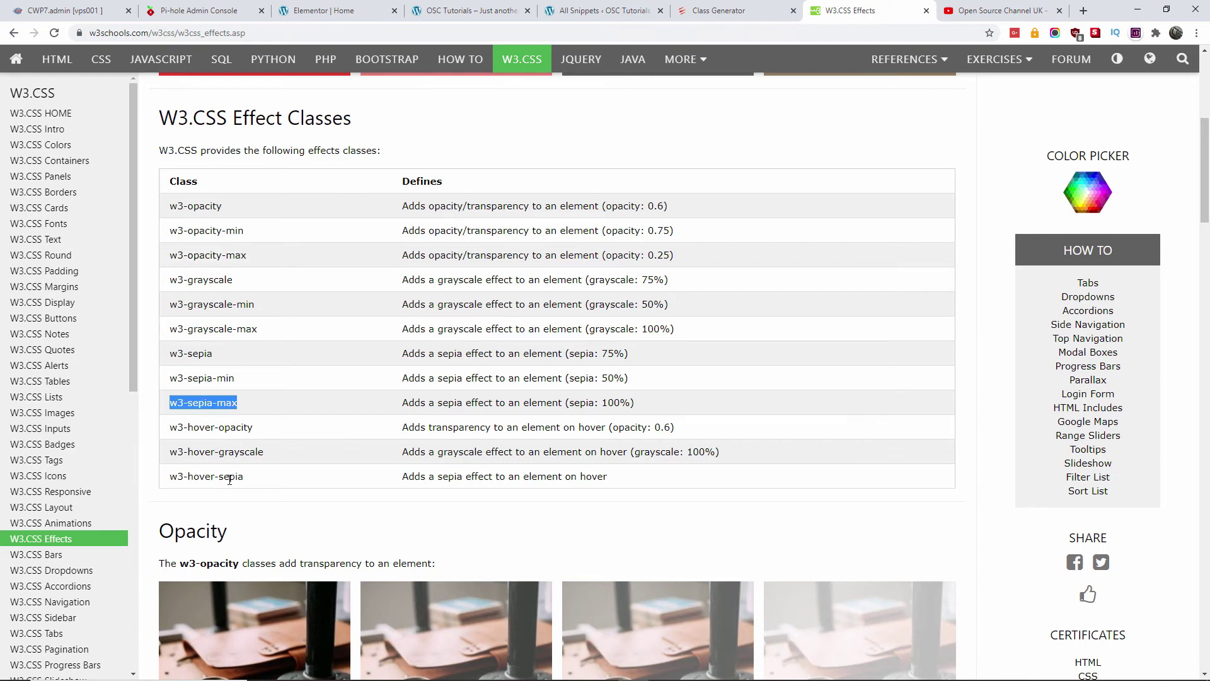
Step: Paste w3-hover-sepia as the hero section's CSS class in Elementor and update the page
click(310, 10)
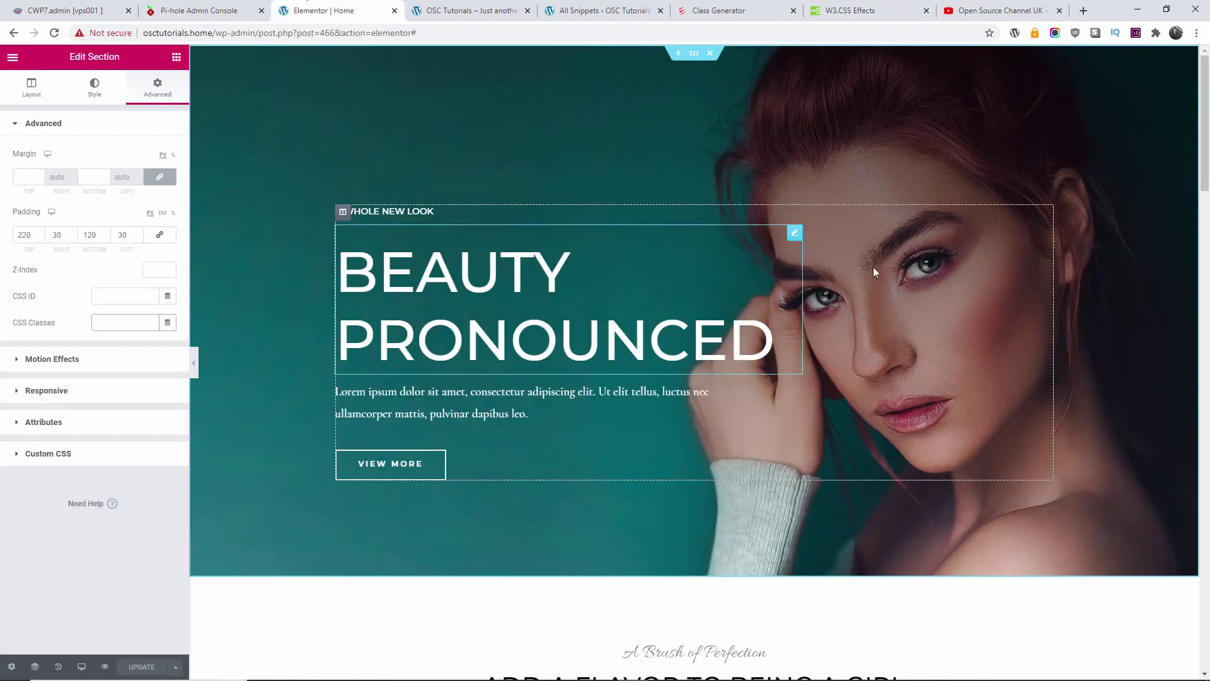
right_click(119, 323)
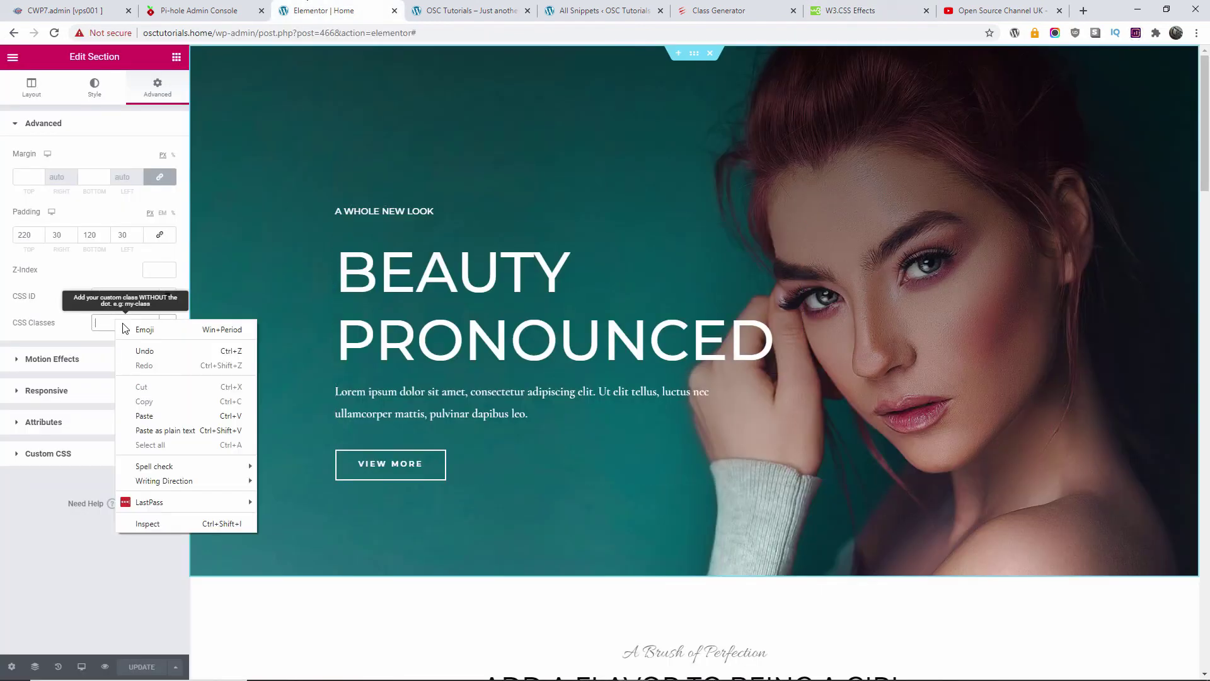
click(145, 415)
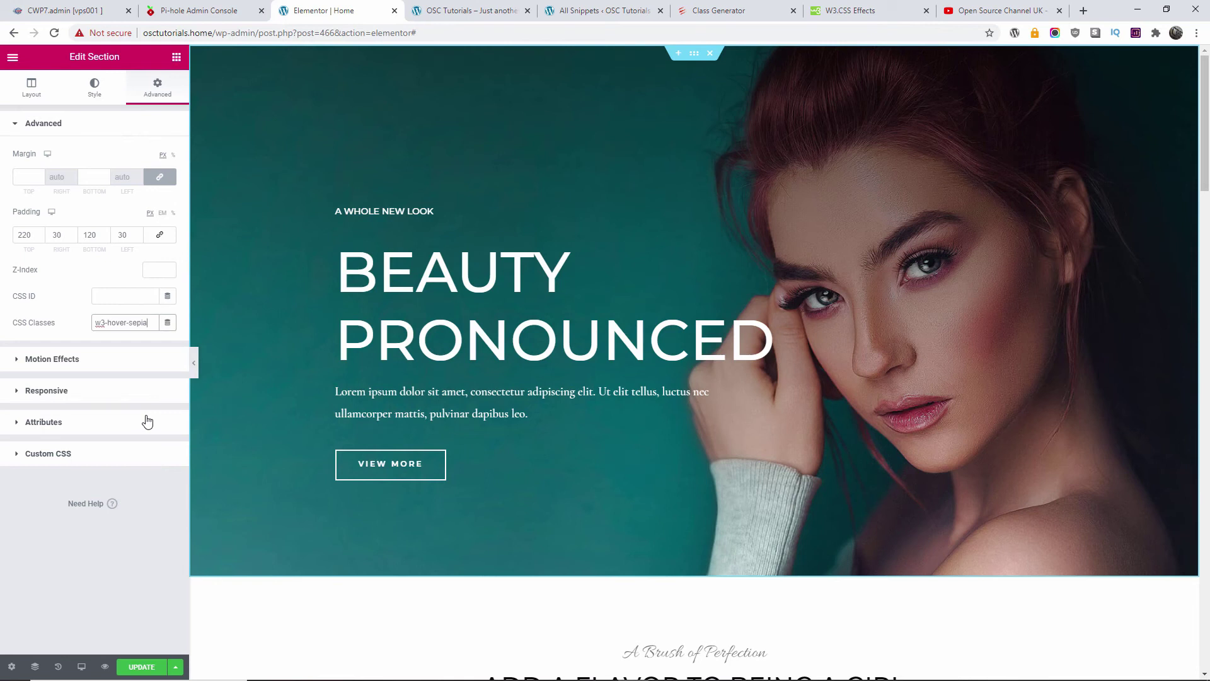
click(132, 667)
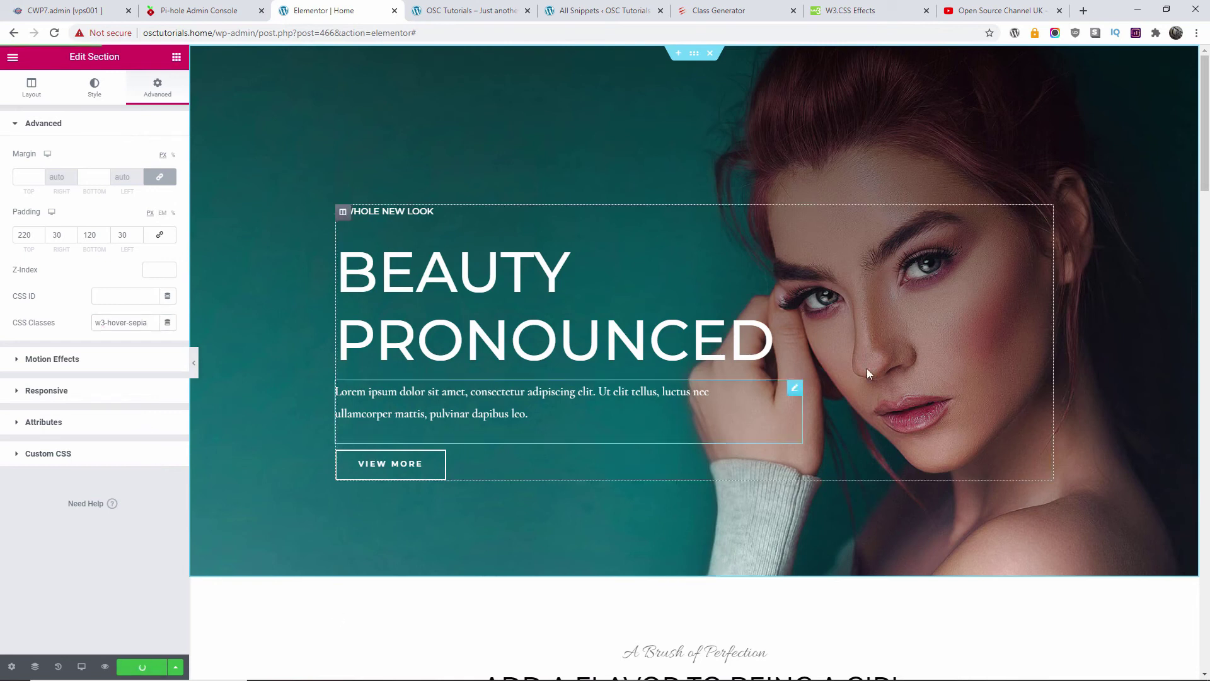
Step: Reload the live home page to check the hero section's hover effect and return to the Elementor editor
click(435, 11)
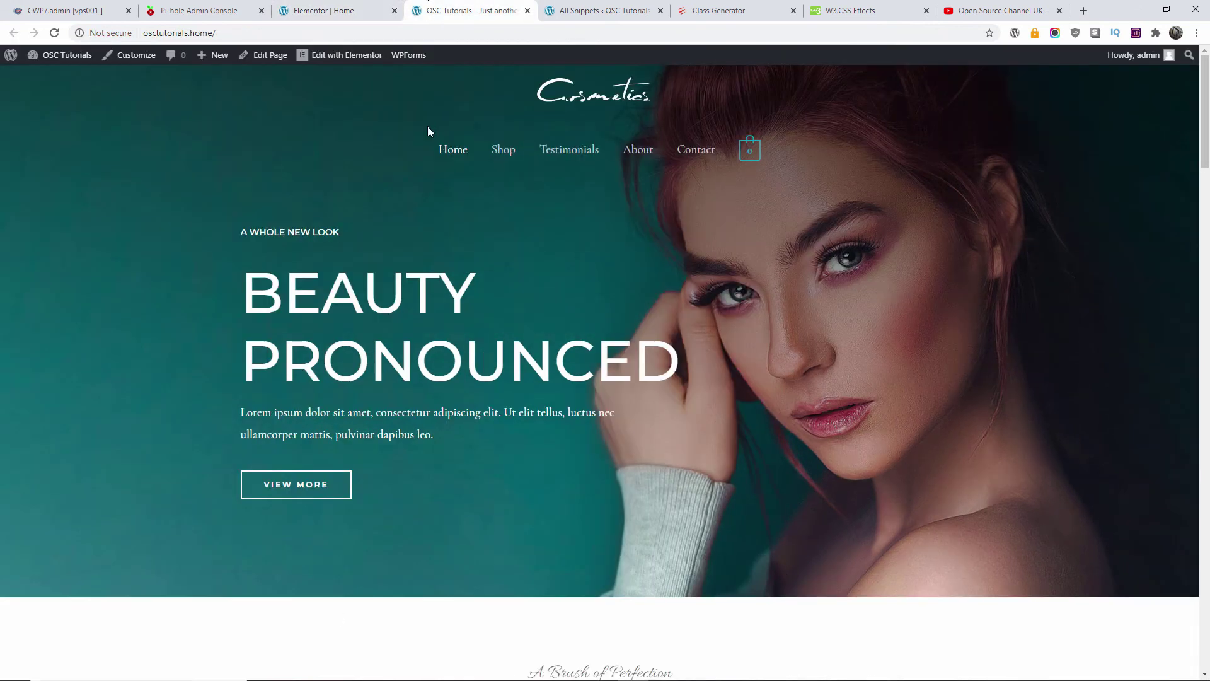
click(54, 33)
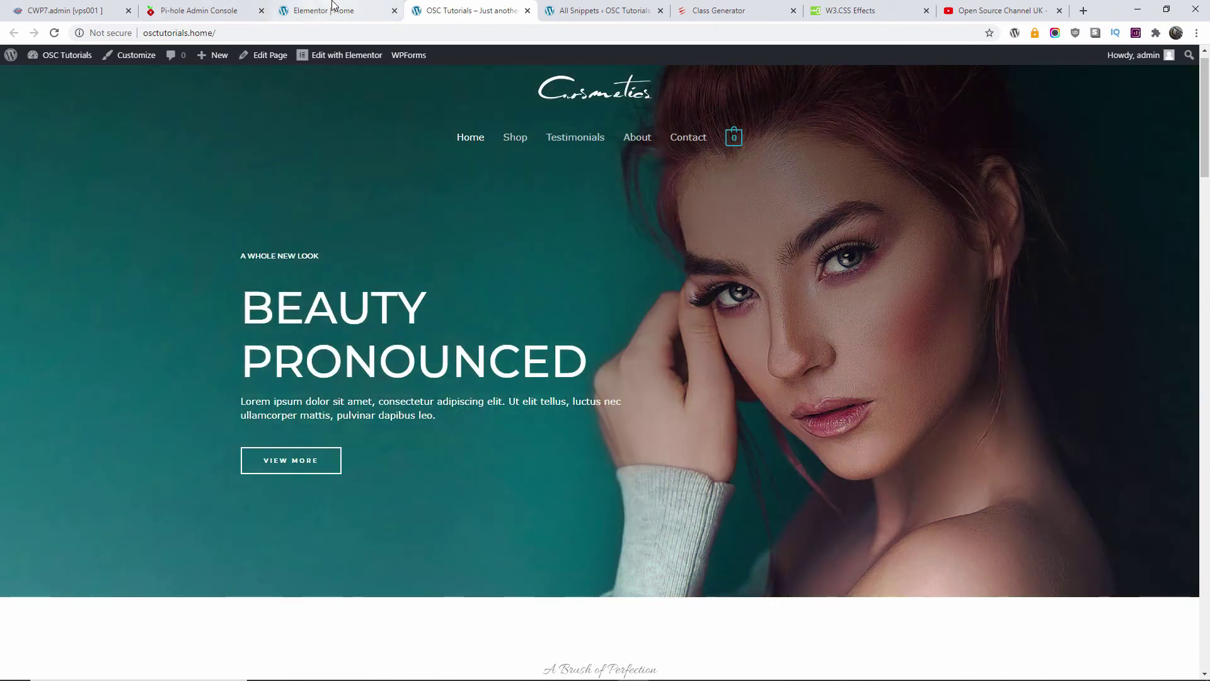
click(322, 11)
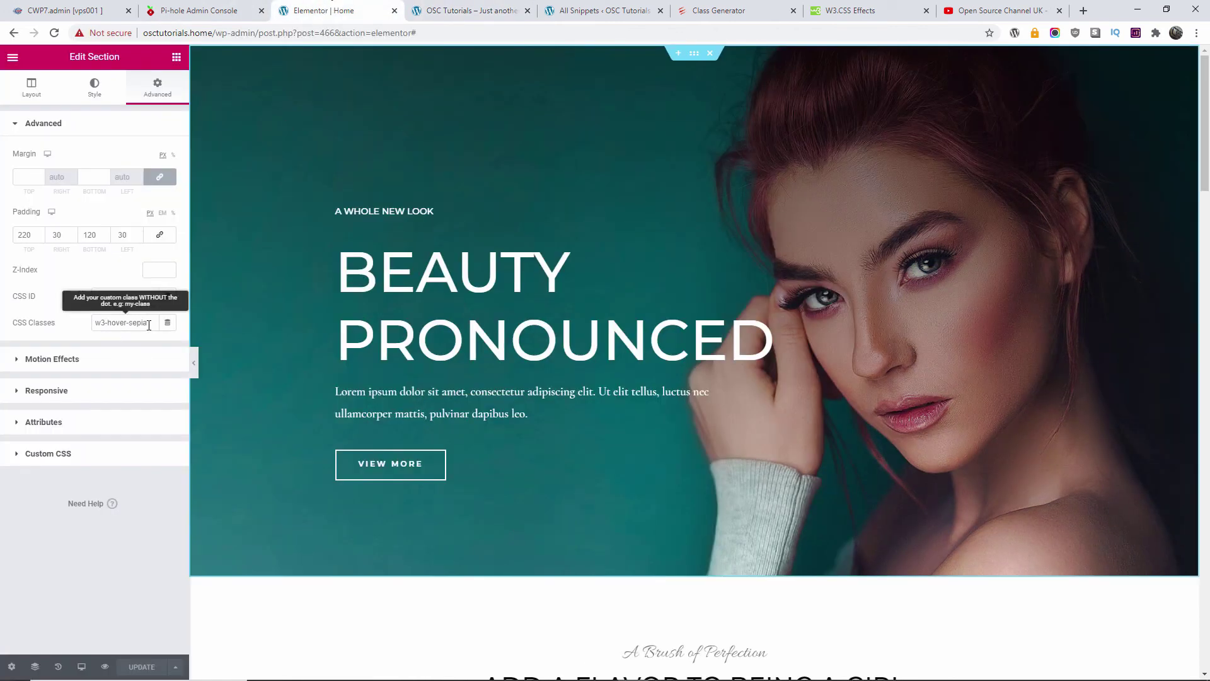
Step: Copy the w3-hover-grayscale class name from the effect classes table on the W3.CSS Effects page
click(848, 10)
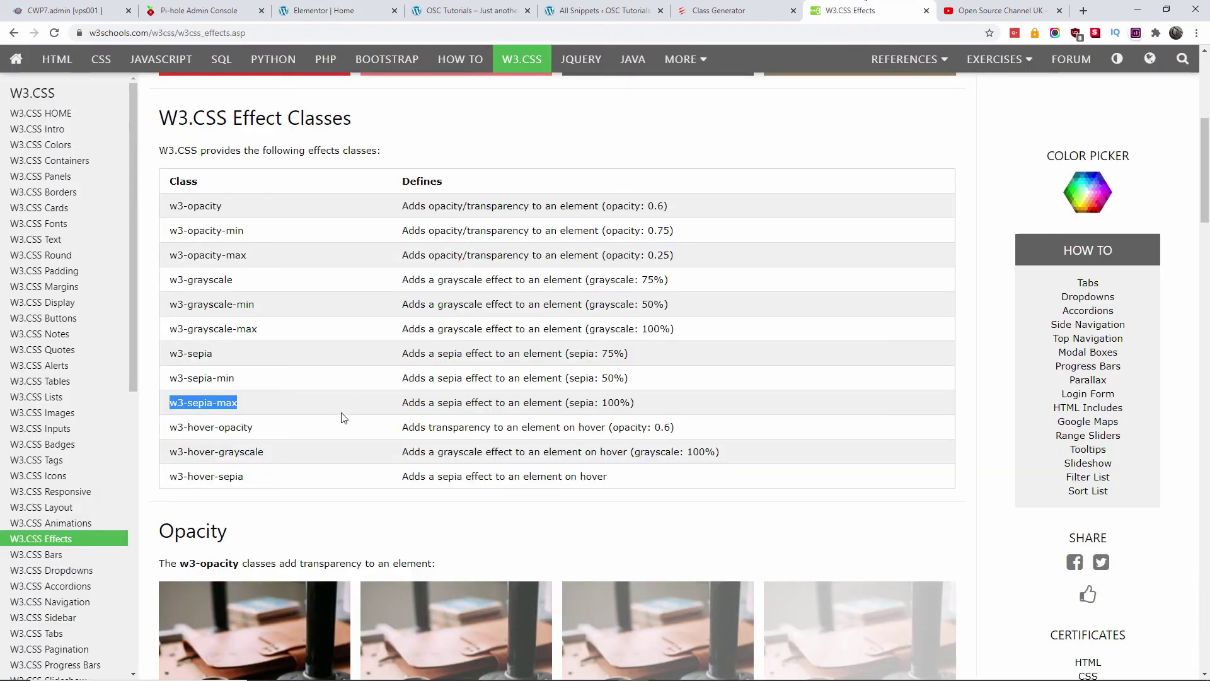
drag(268, 452, 171, 451)
right_click(177, 450)
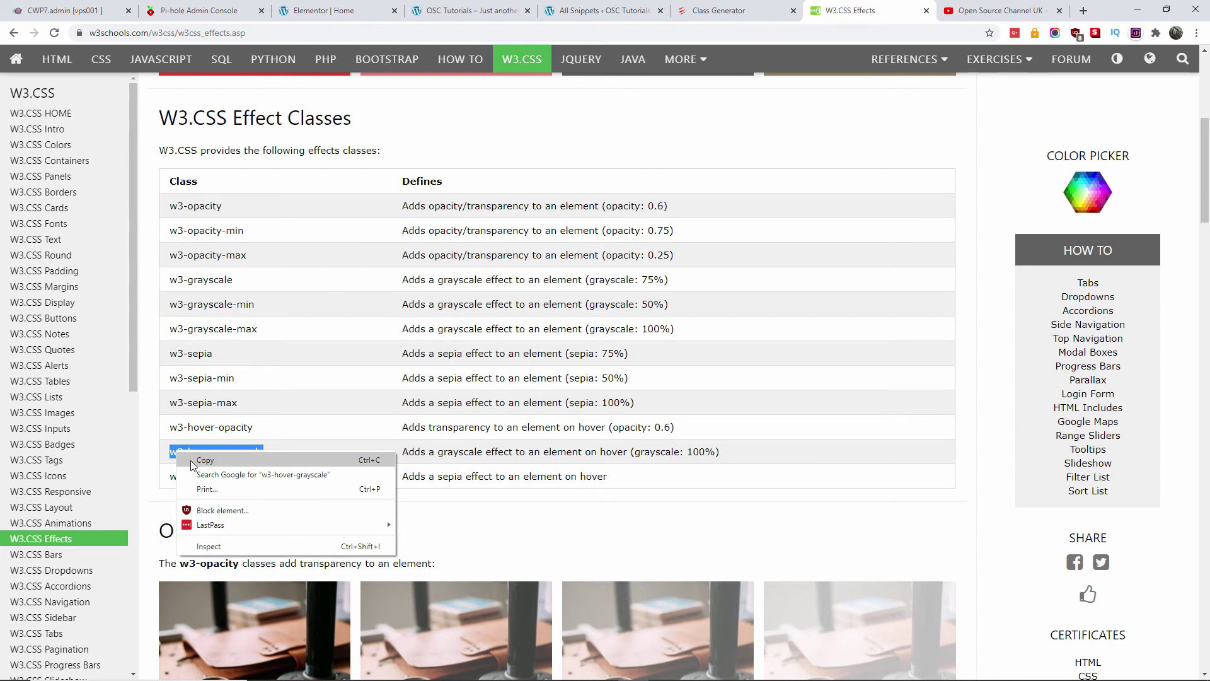
click(192, 465)
Step: Replace the hero section's CSS class in Elementor with w3-hover-grayscale and update the page
click(321, 8)
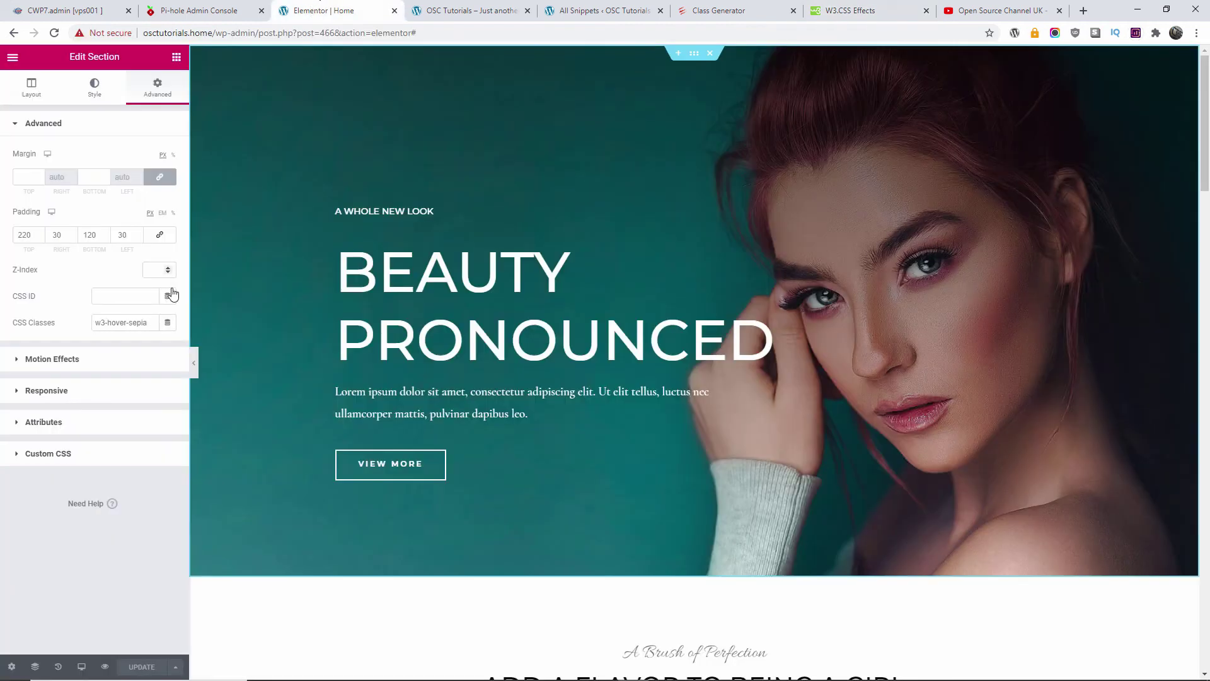
triple_click(96, 322)
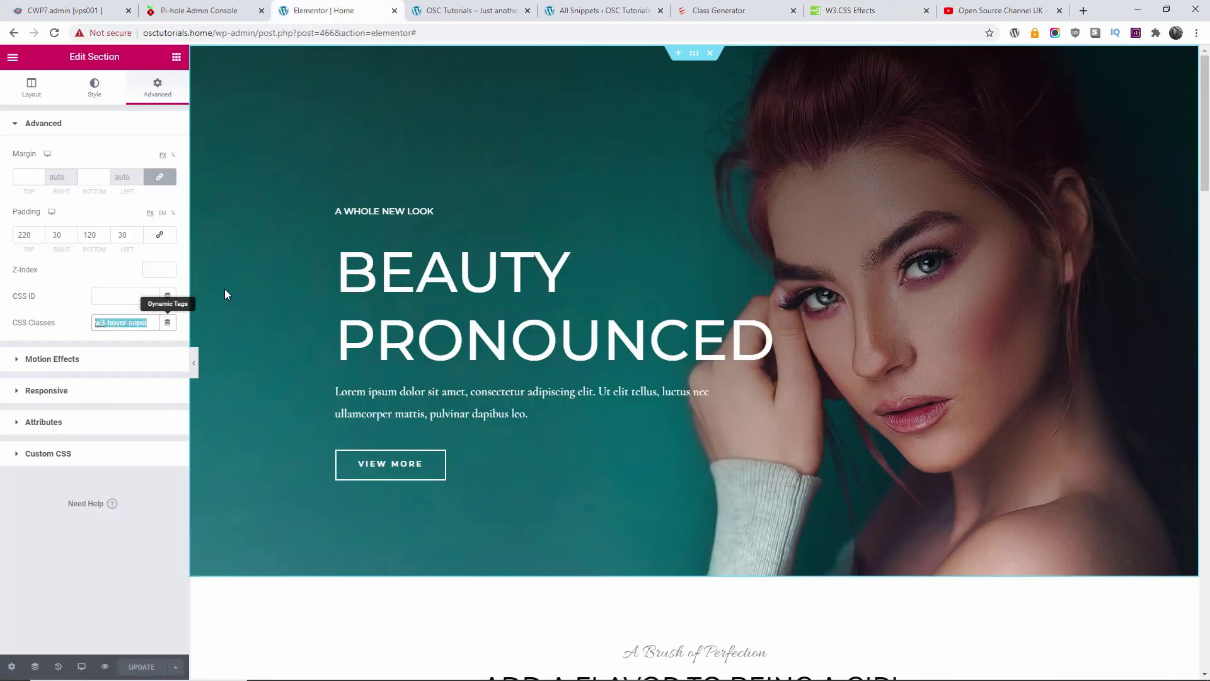
key(BackSpace)
key(ctrl+v)
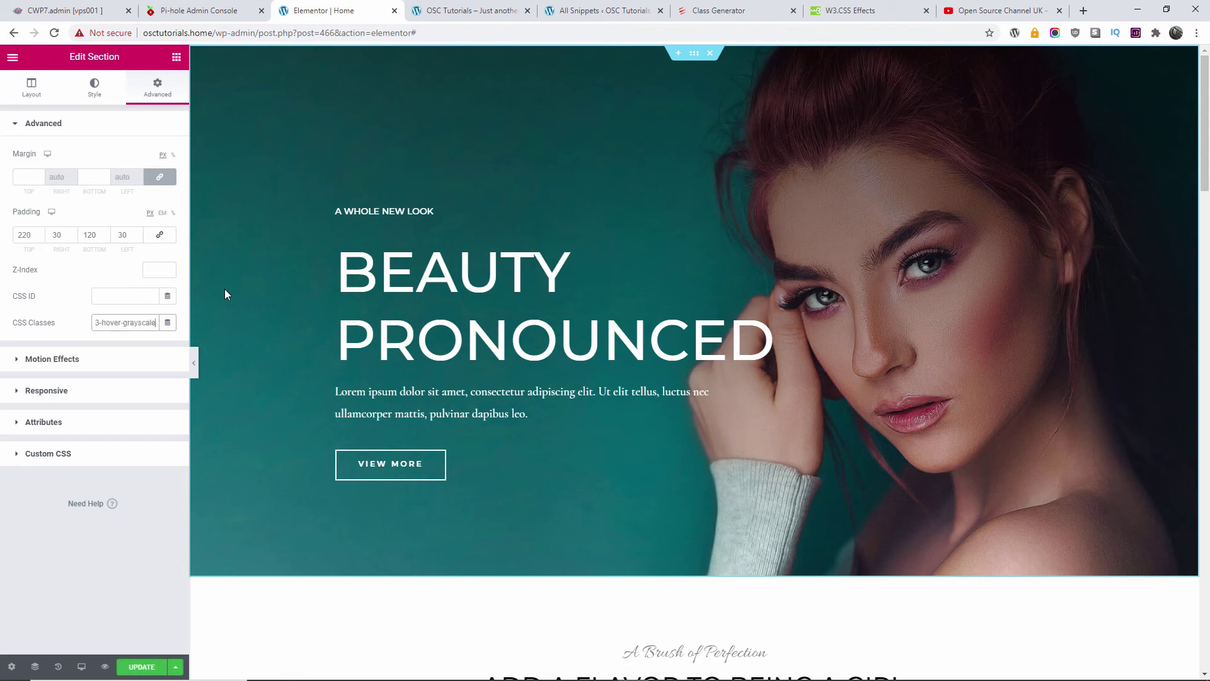
click(142, 666)
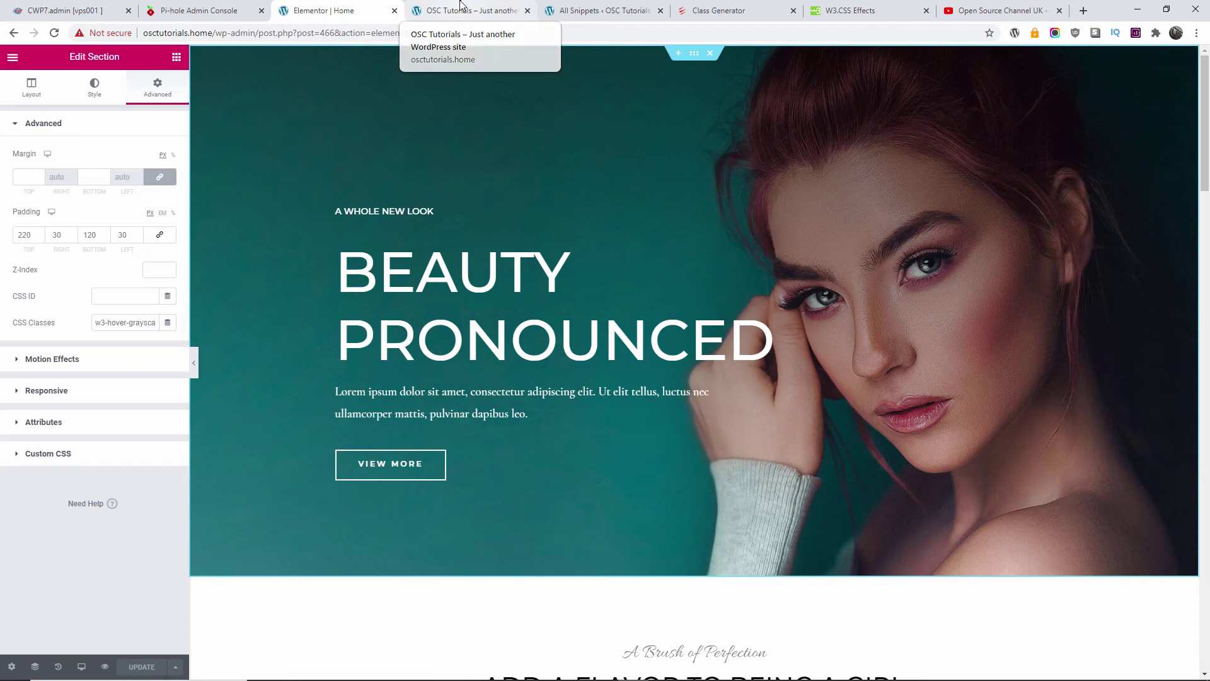
Step: Reload the live home page to check the hero section's grayscale hover effect and return to the W3.CSS Effects page
click(462, 5)
click(56, 34)
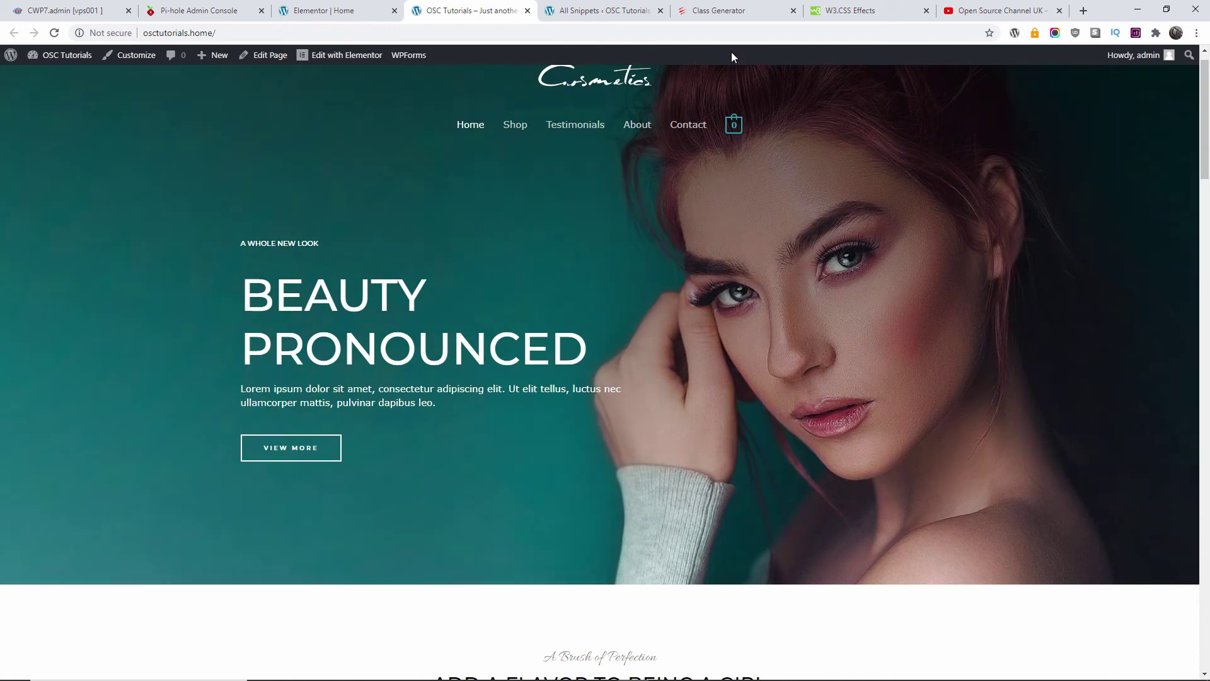
click(847, 11)
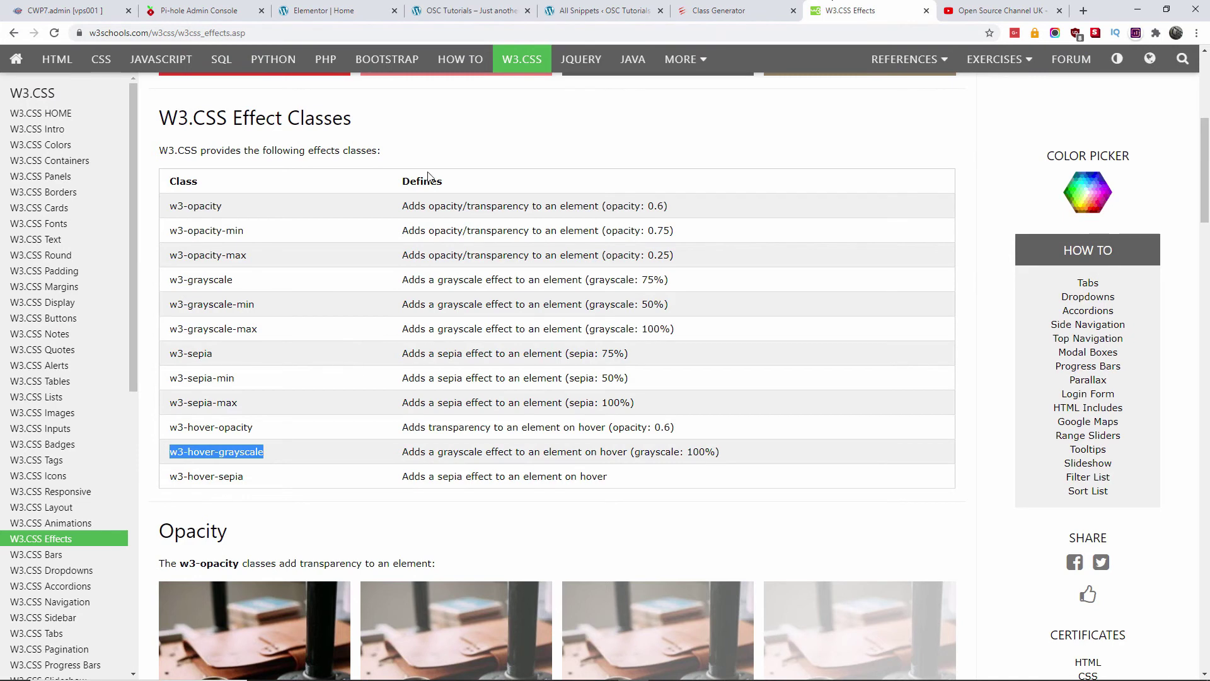
Step: Highlight the w3-opacity-min class and its opacity value, and review the effect examples through the Hover Opacity Color section
drag(246, 255, 178, 231)
click(215, 225)
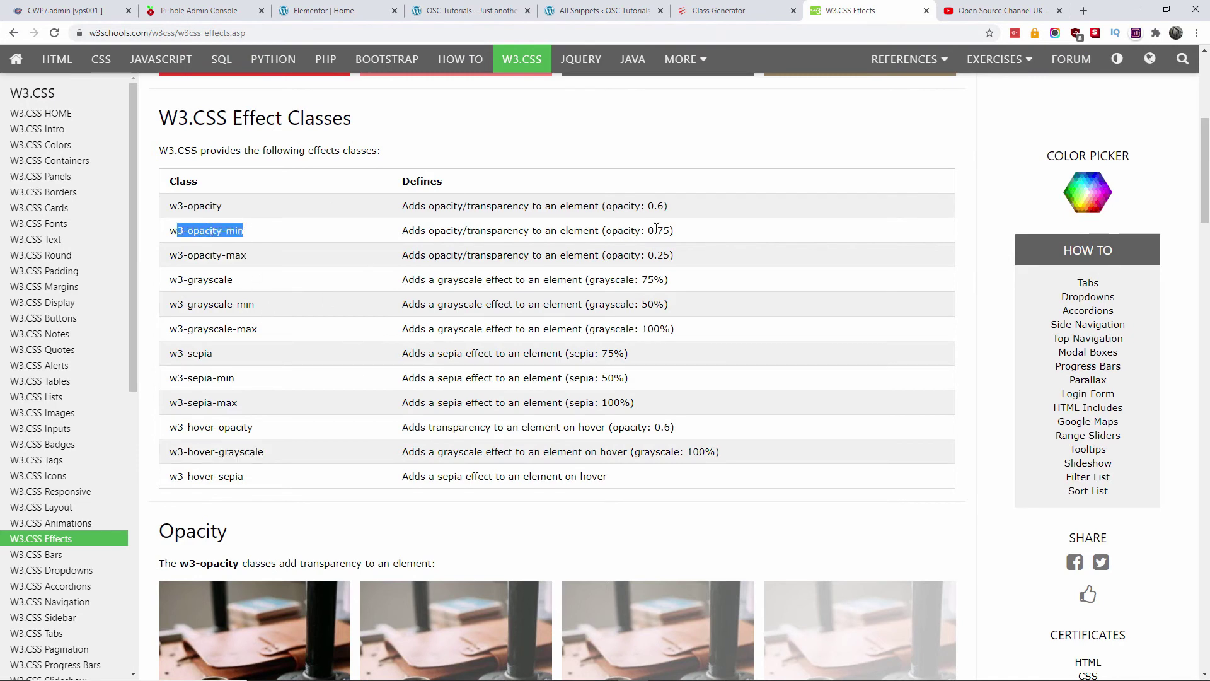
drag(642, 230, 690, 240)
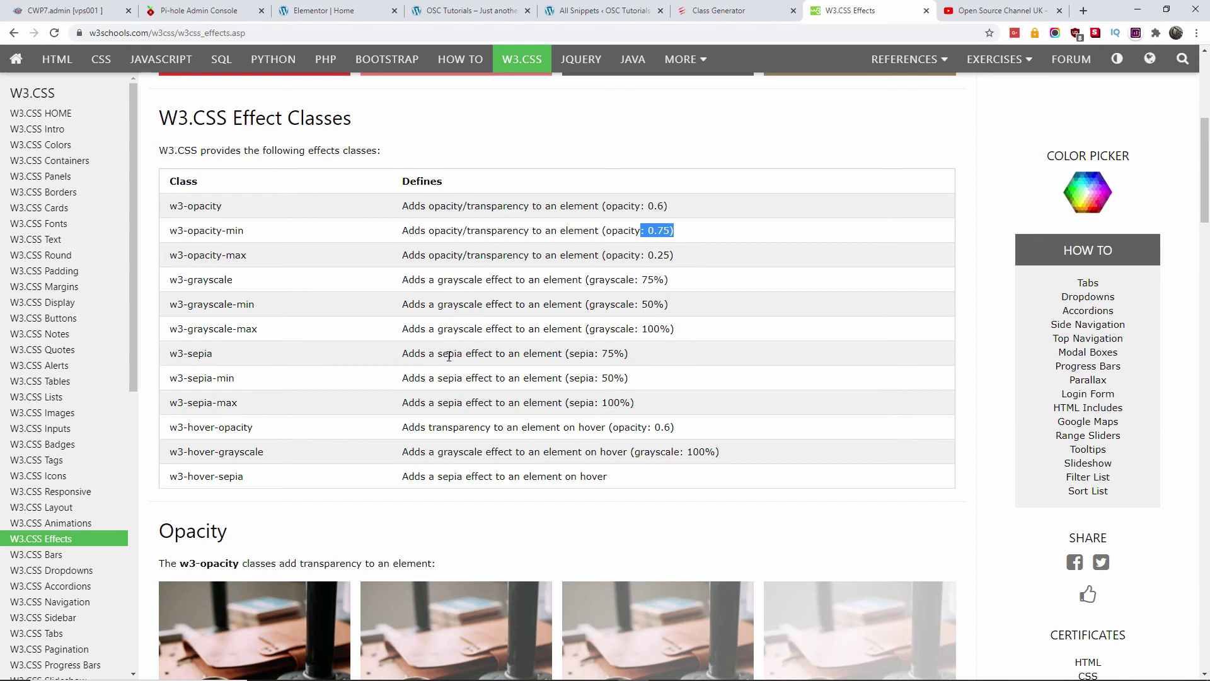
scroll(449, 357, down, 5)
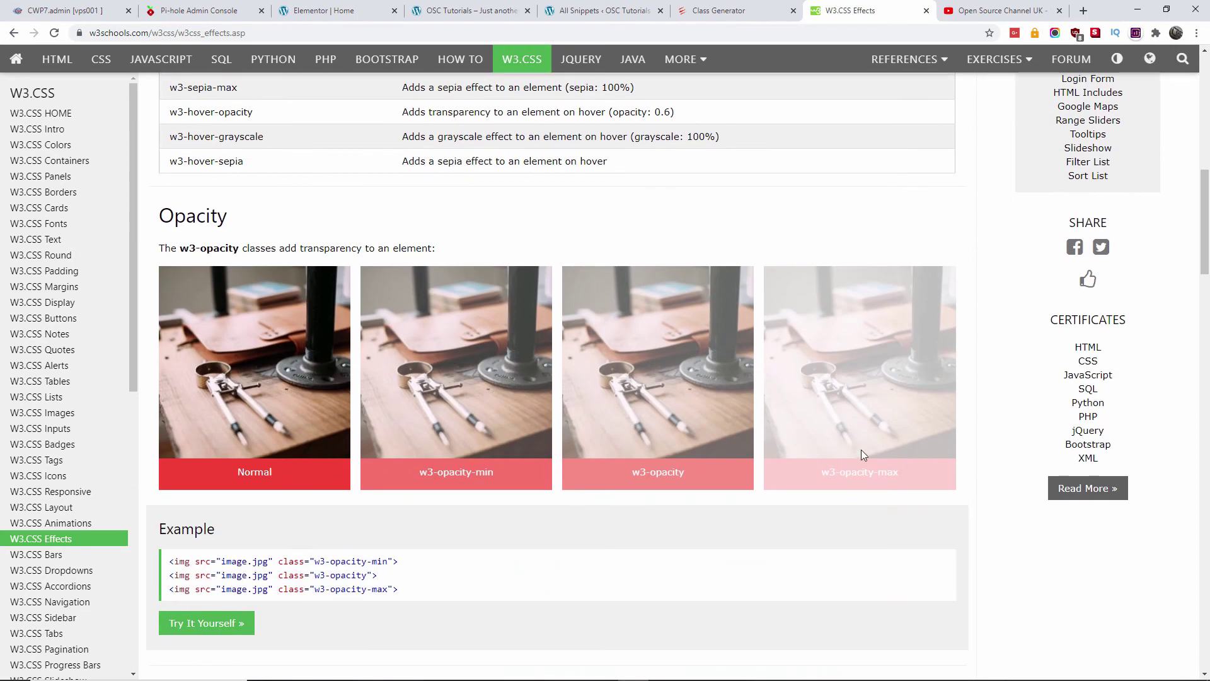
scroll(267, 525, down, 15)
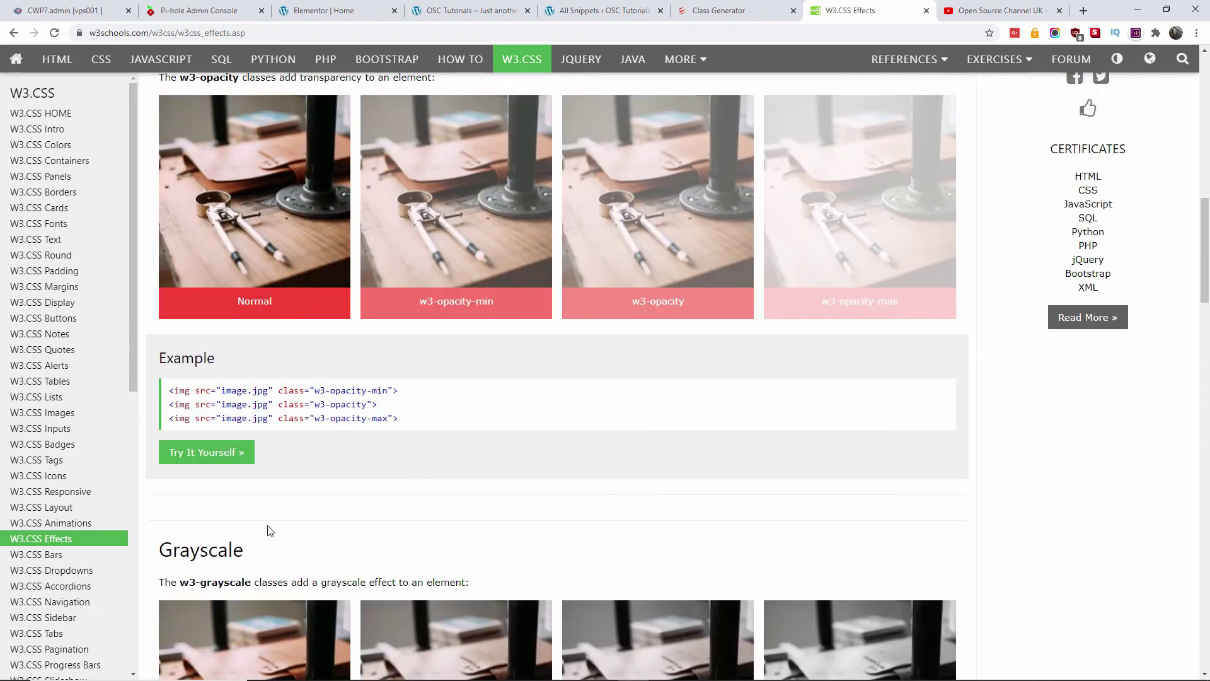
scroll(267, 524, down, 10)
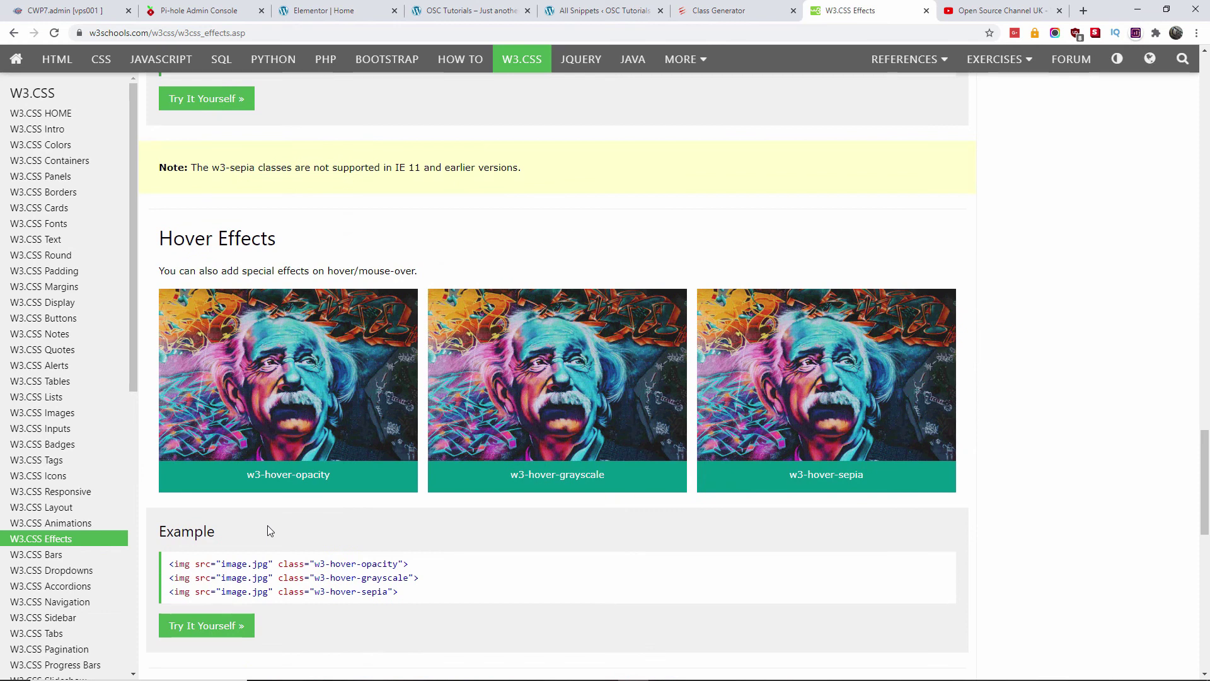
scroll(270, 525, down, 6)
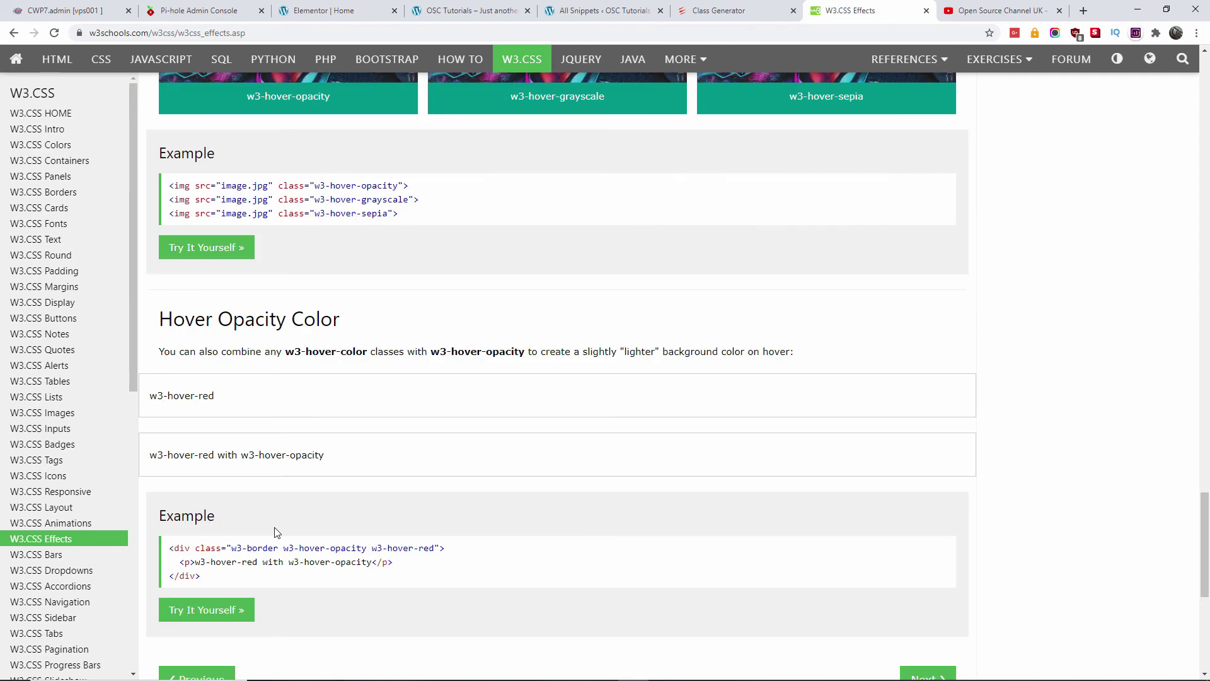
scroll(424, 425, down, 6)
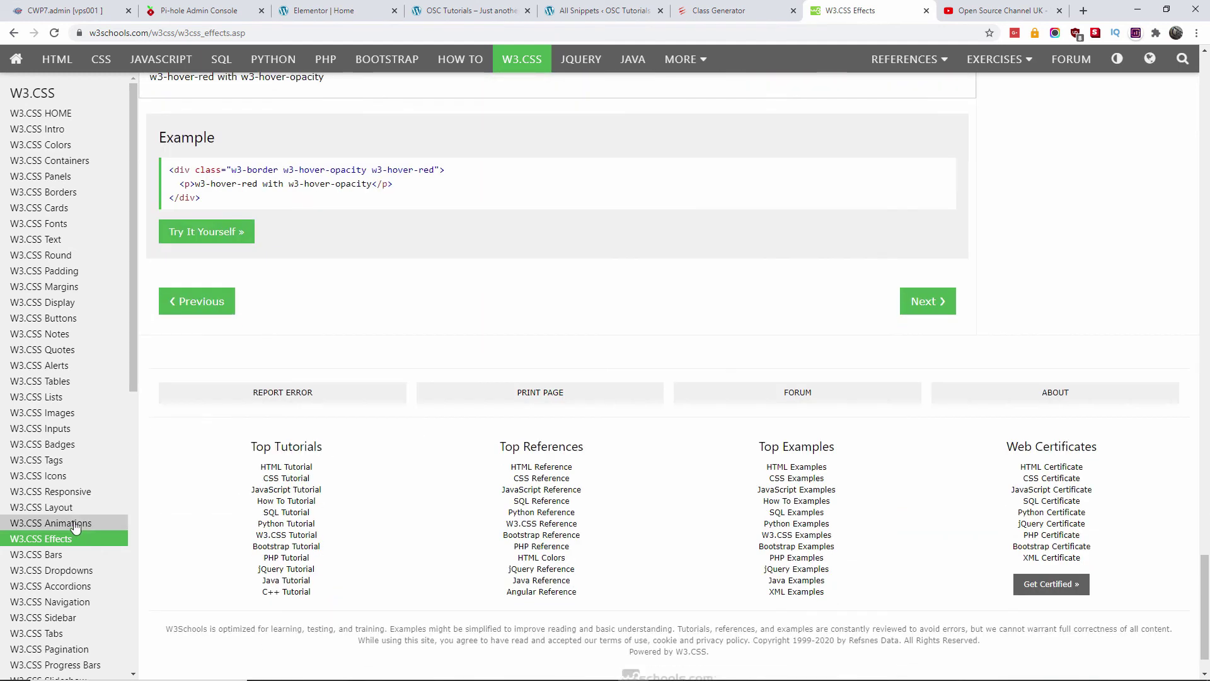
Step: Open the W3.CSS Animations page and launch its Animate Bottom example in the Tryit Editor
click(124, 524)
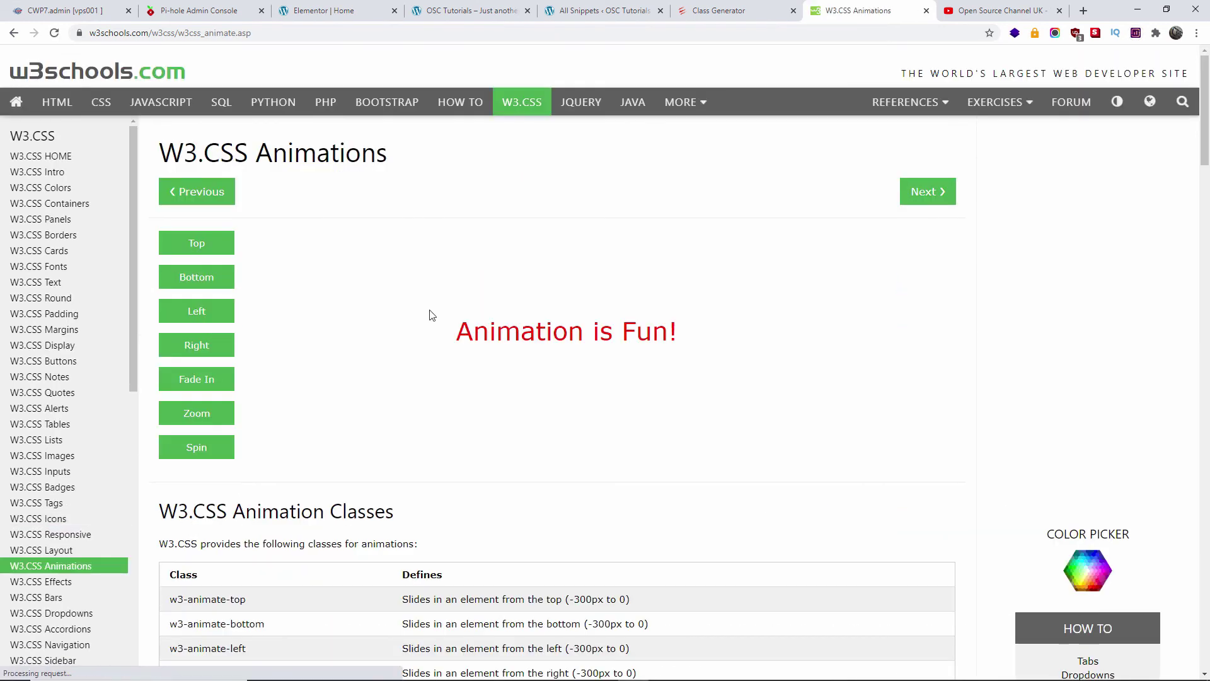
scroll(481, 410, down, 4)
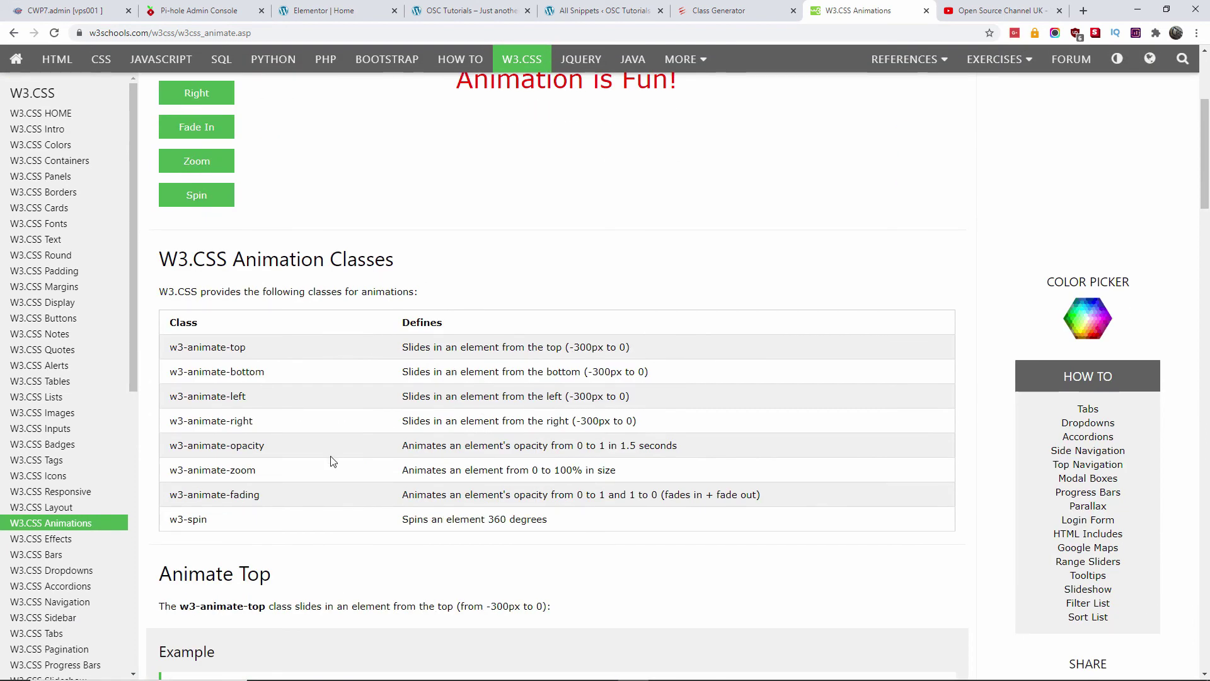
scroll(332, 461, down, 4)
scroll(372, 387, down, 7)
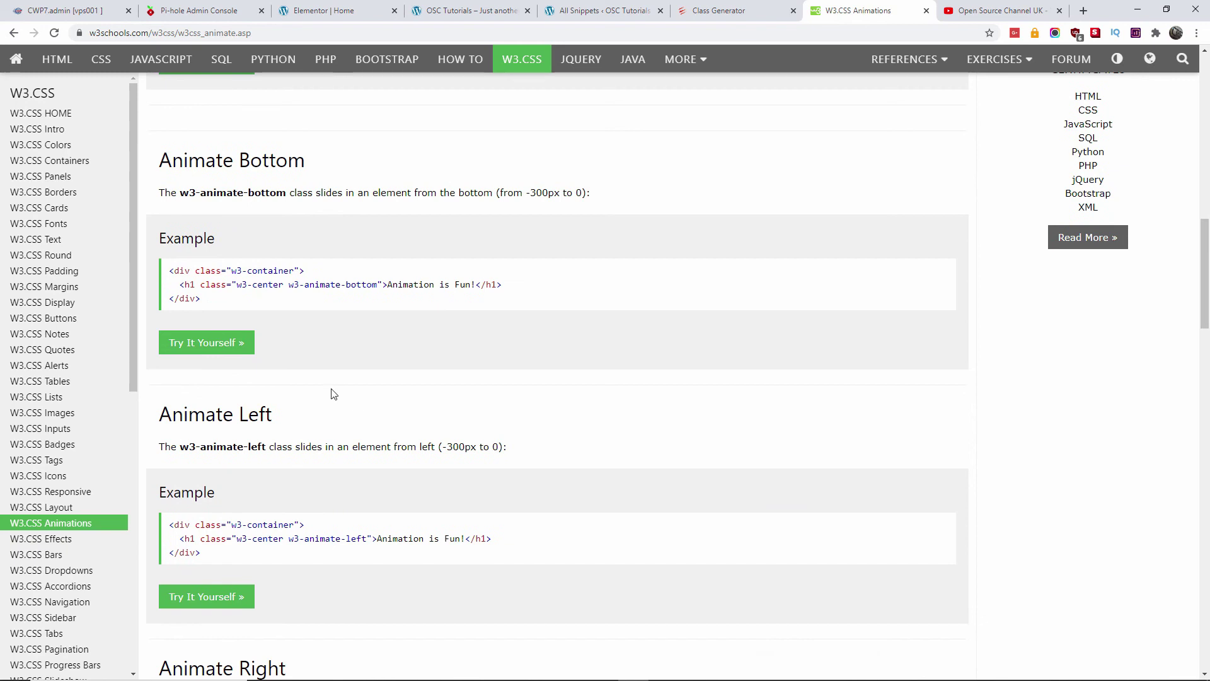
click(209, 343)
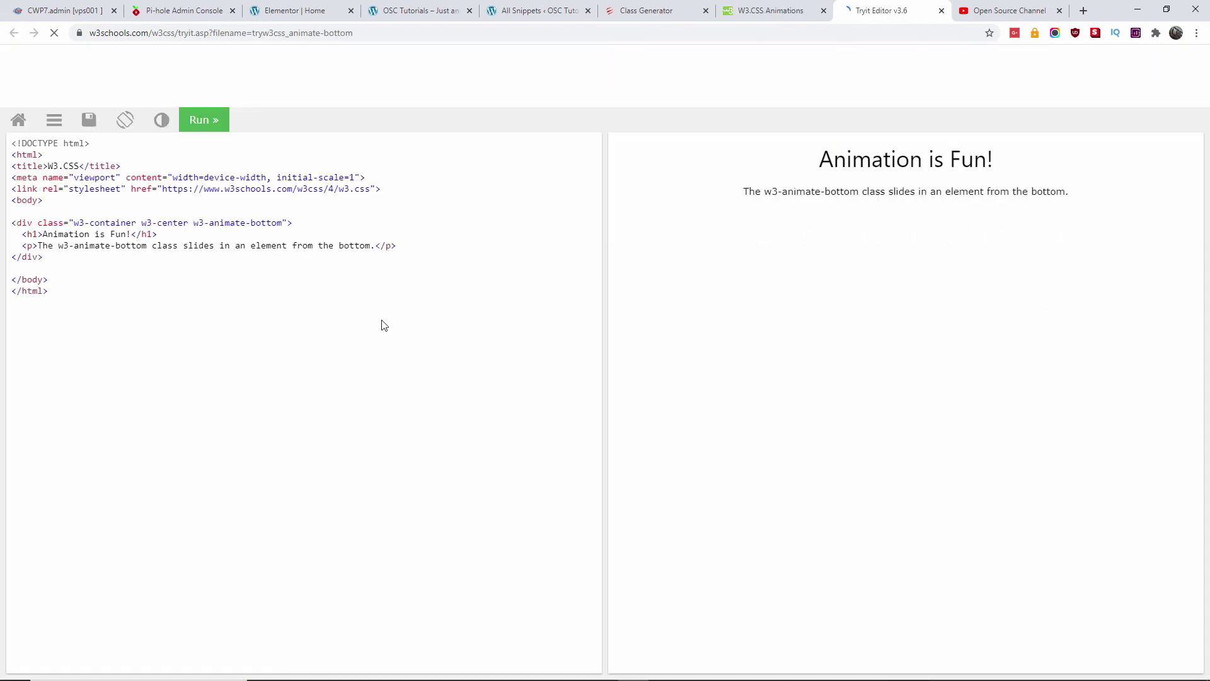
Step: Copy the w3.css stylesheet link from the example code and open the W3 snippet for editing in Header Footer Code Manager
drag(381, 189, 11, 190)
right_click(23, 190)
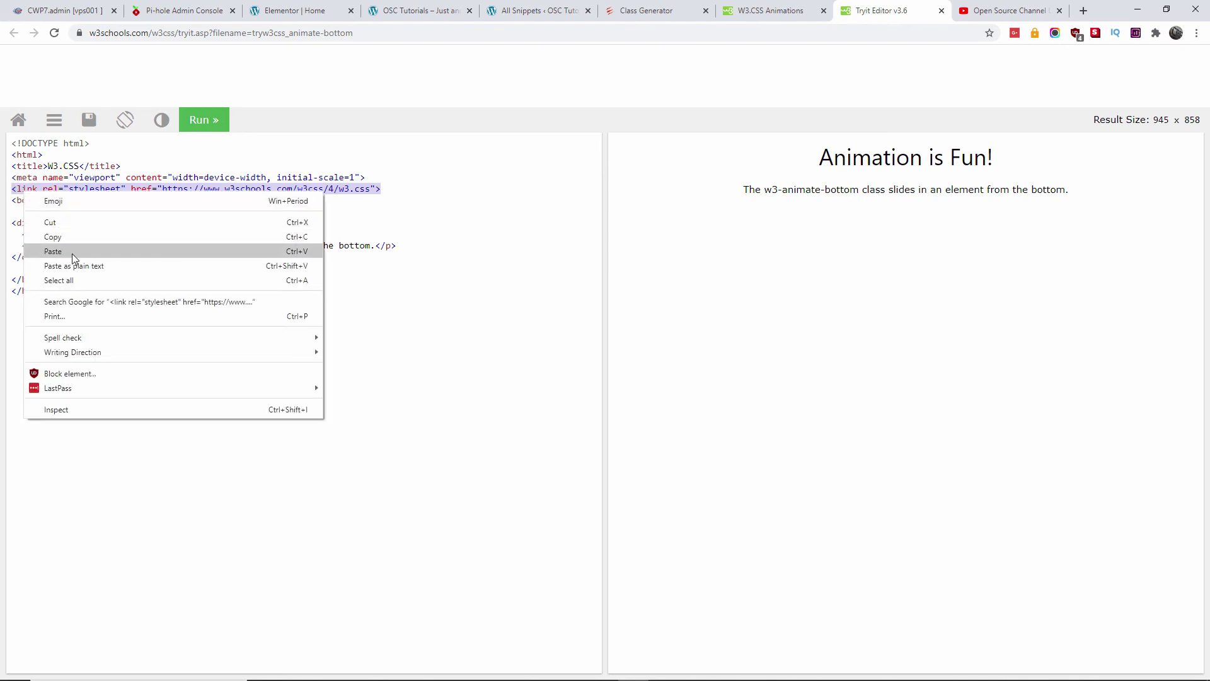
click(80, 235)
click(327, 5)
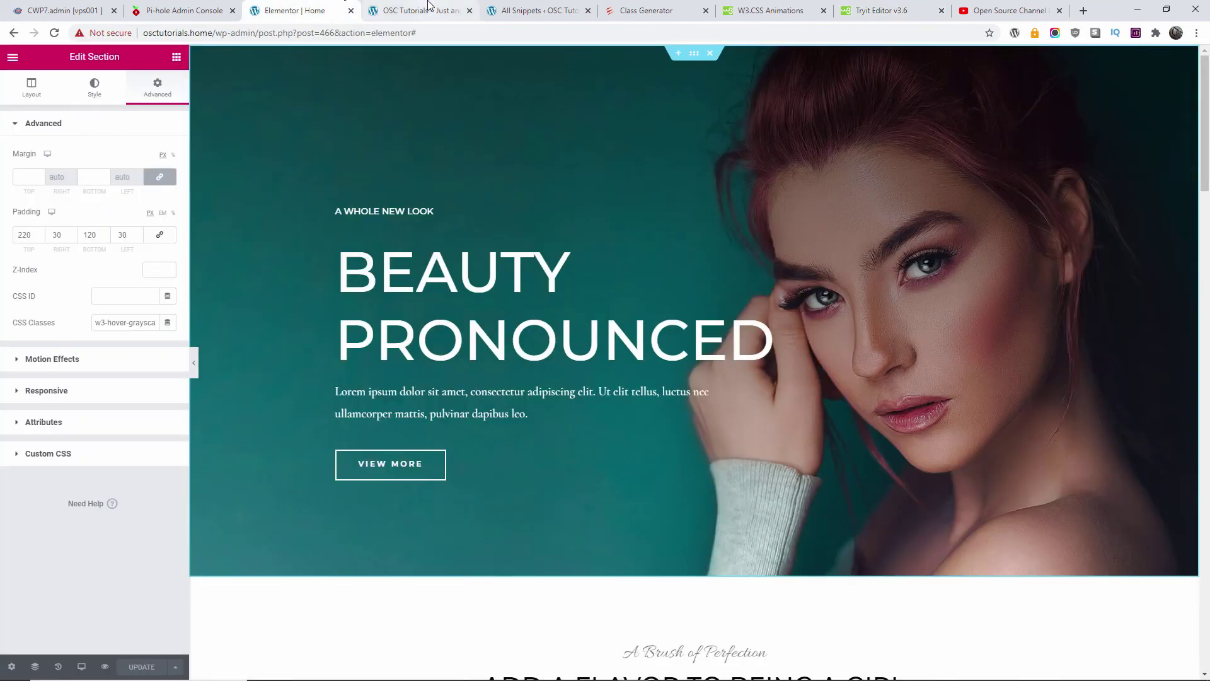
click(416, 9)
click(526, 7)
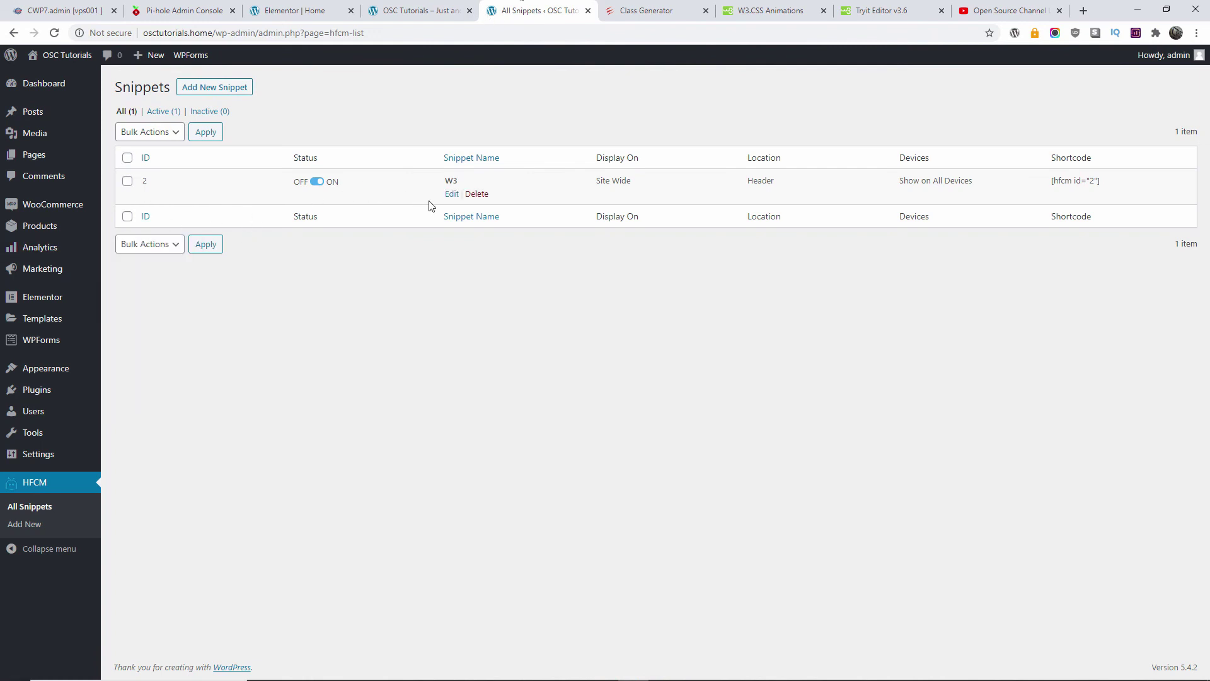
click(451, 193)
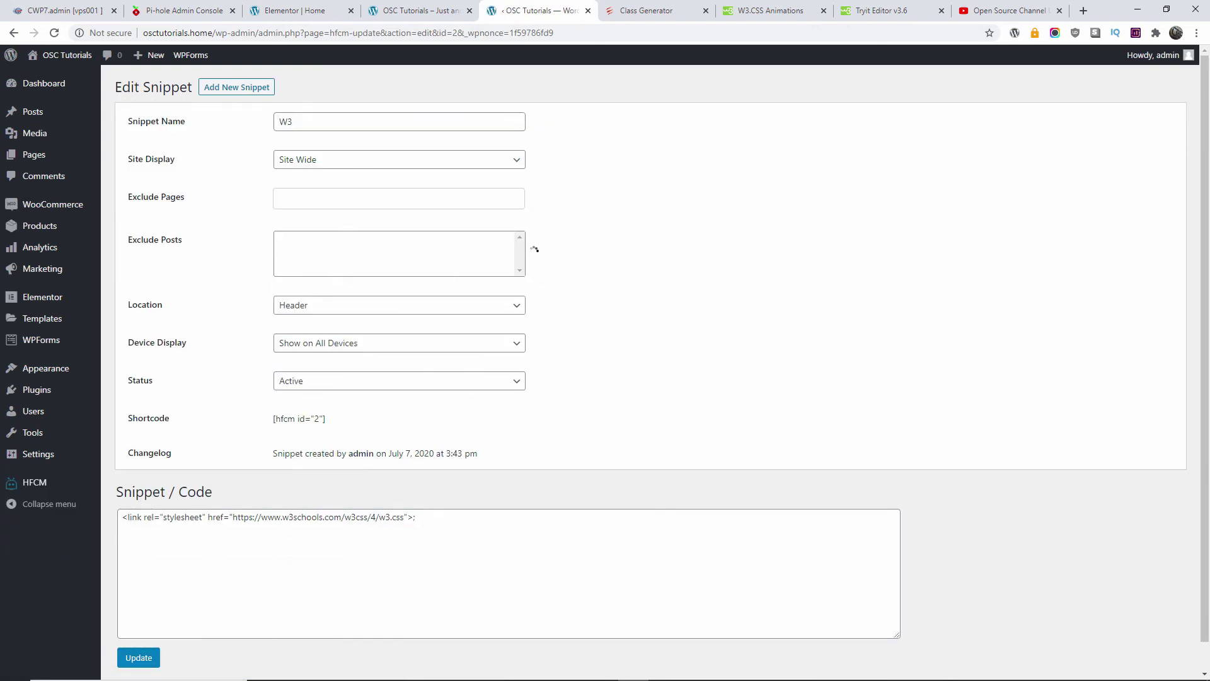
Step: Paste the w3.css stylesheet link as a second line of the snippet code, delete that duplicate line, and update the snippet
click(448, 494)
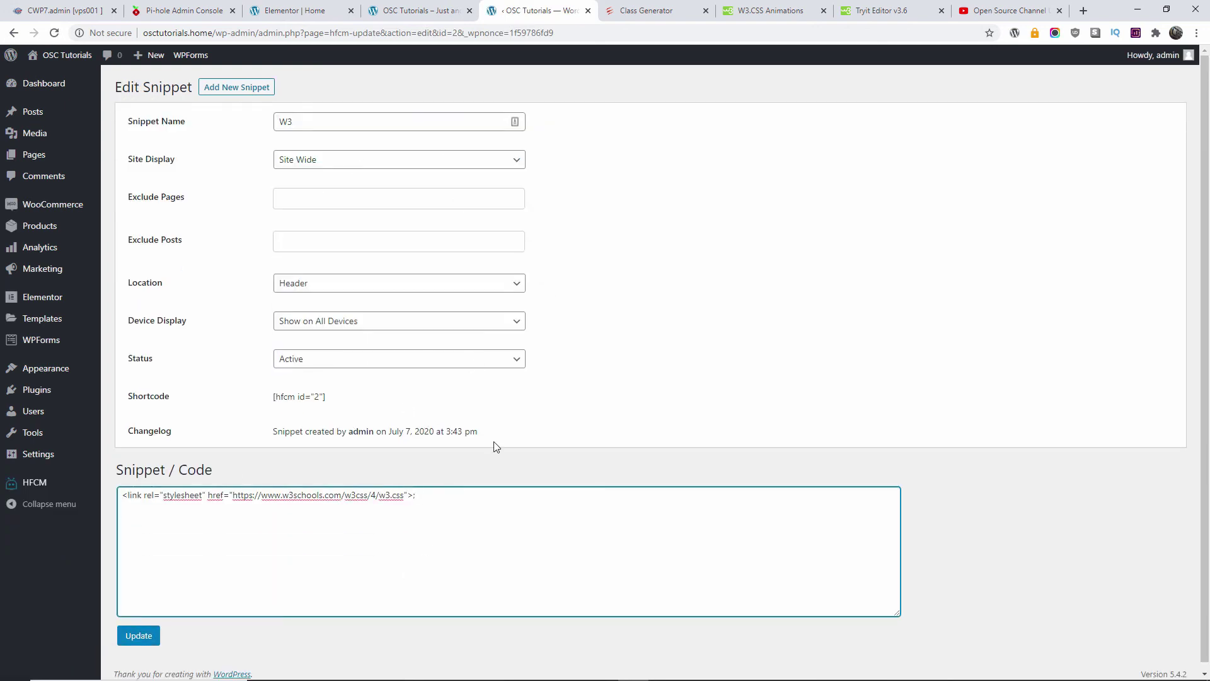
key(ctrl+v)
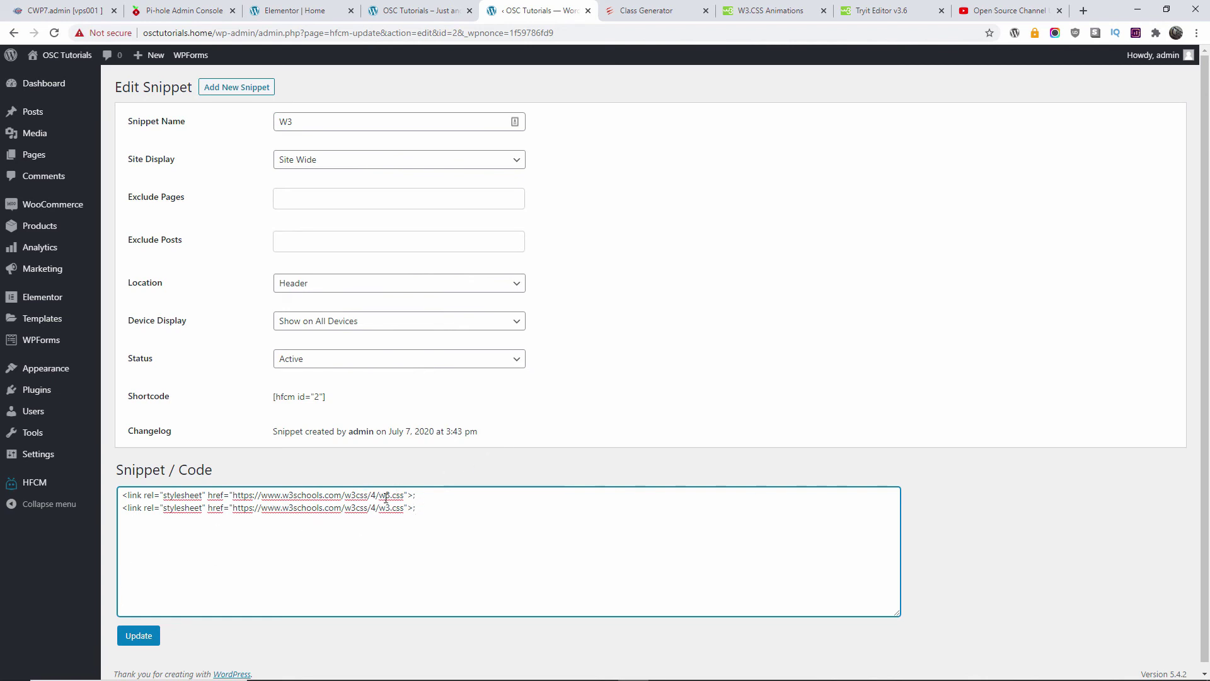
key(shift+Right)
drag(124, 510, 416, 506)
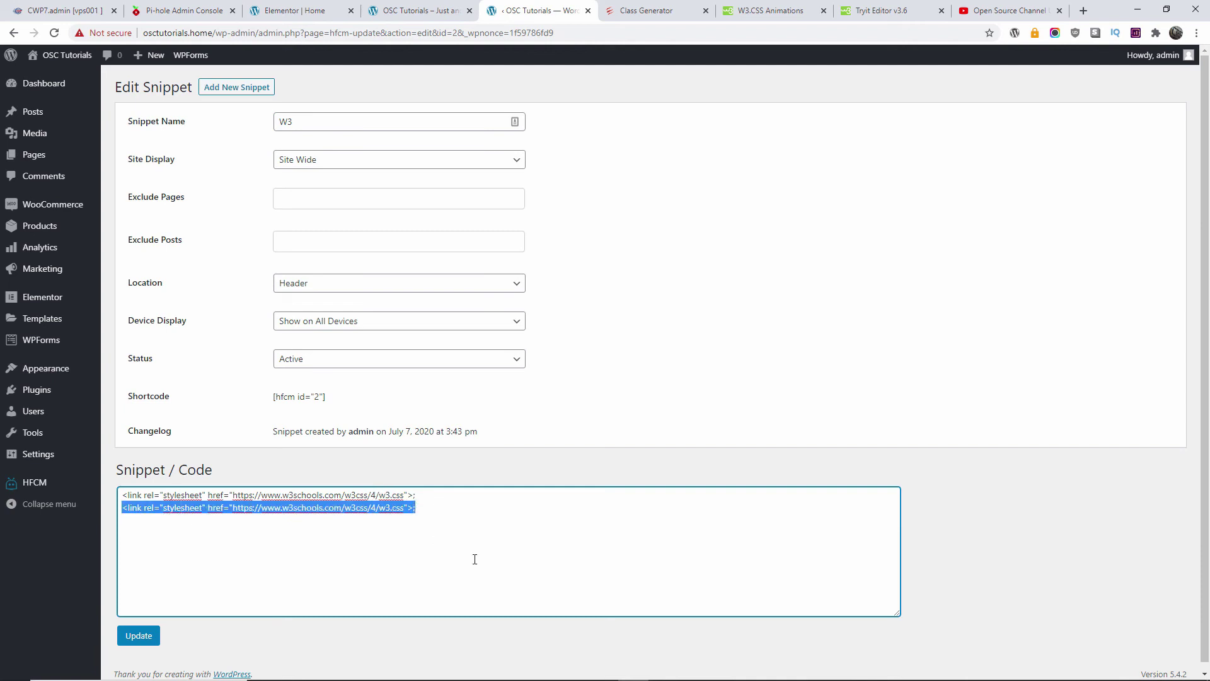
key(BackSpace)
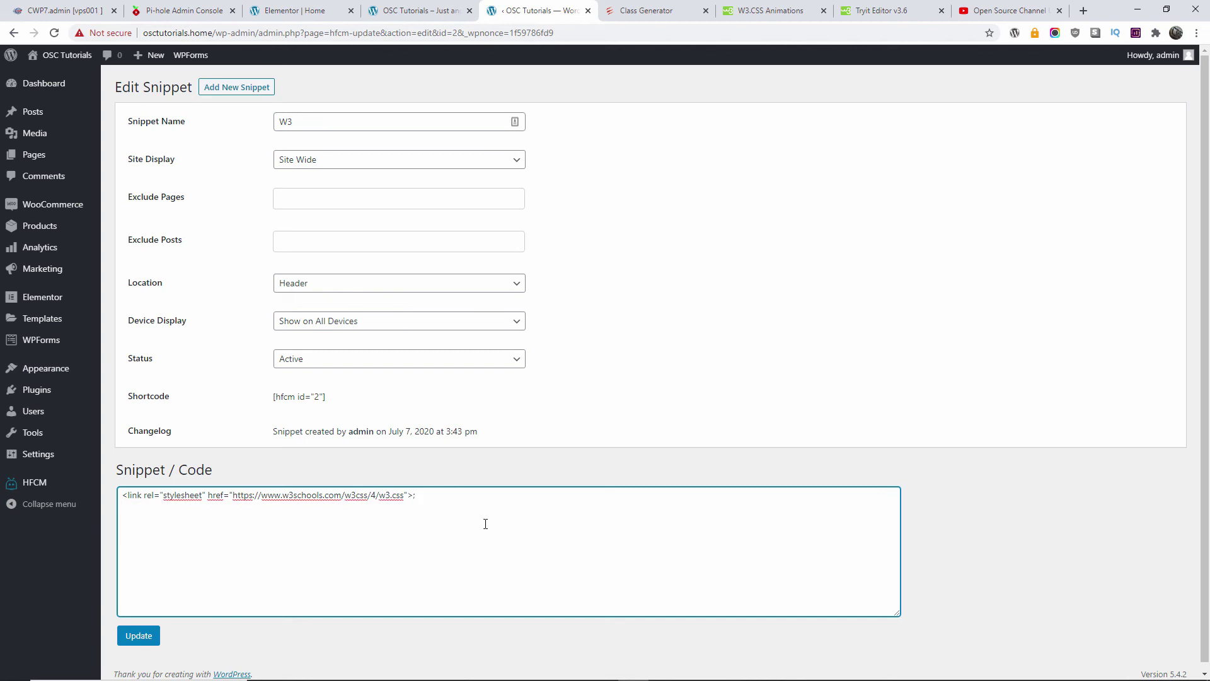
click(146, 632)
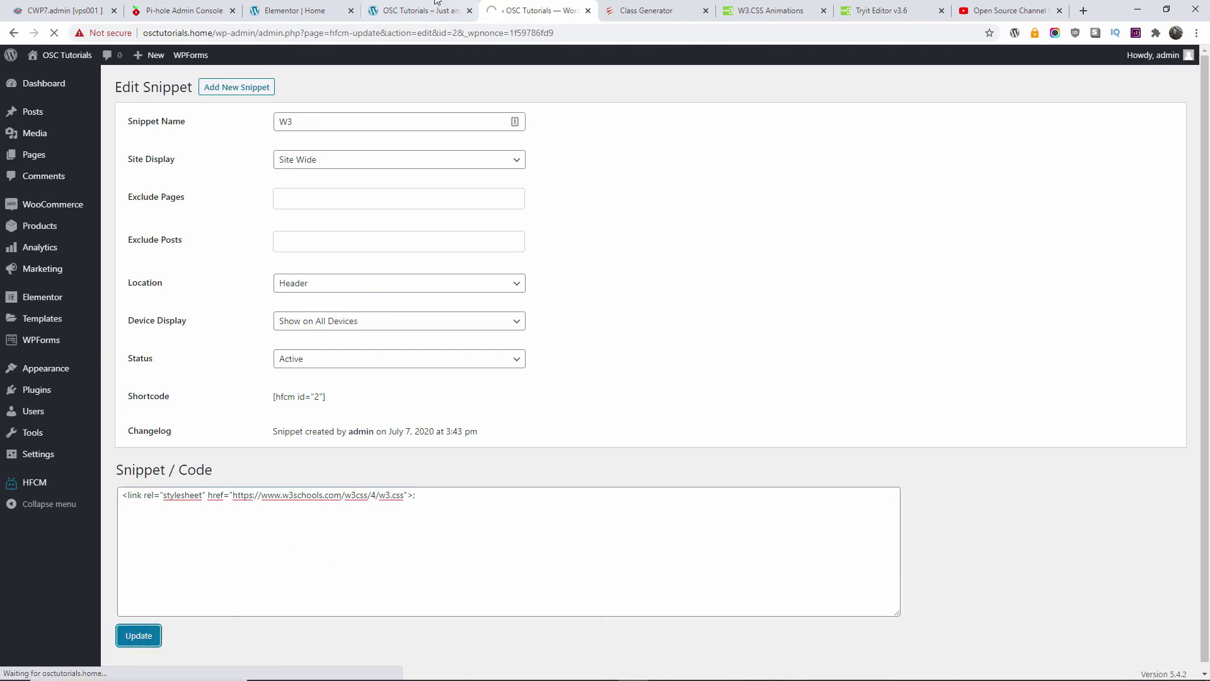
Step: Check the hero section's hover effect on the live home page and clear the section's CSS class in Elementor
click(475, 9)
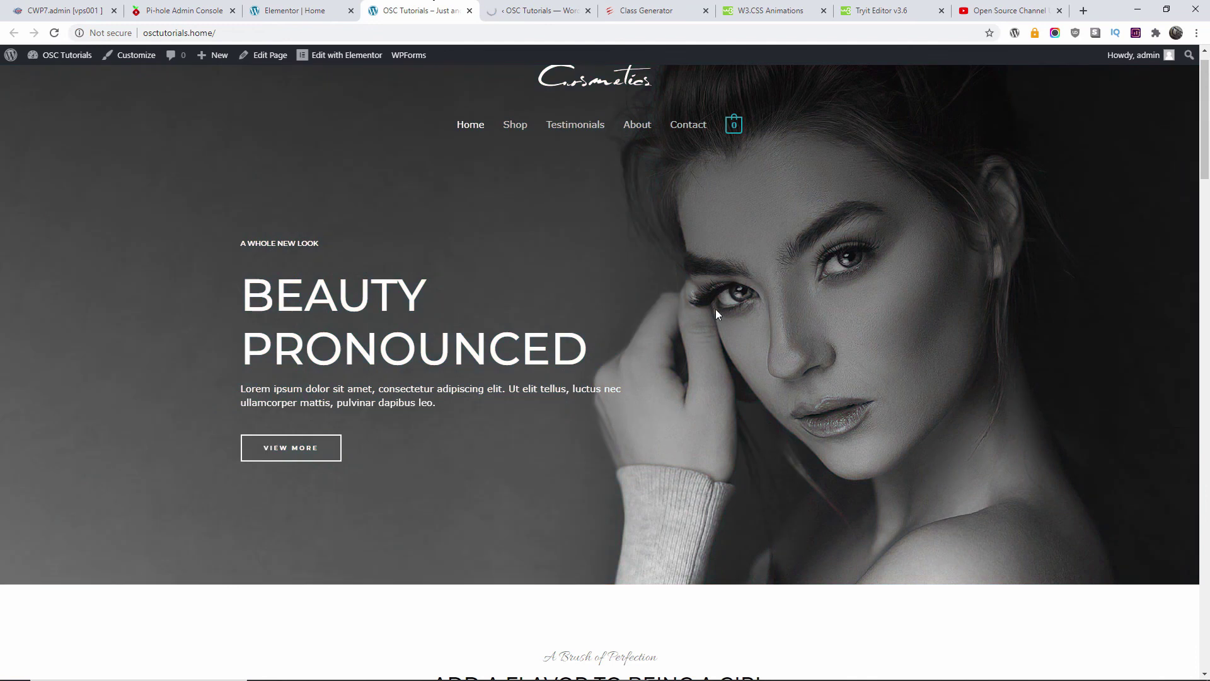
click(296, 10)
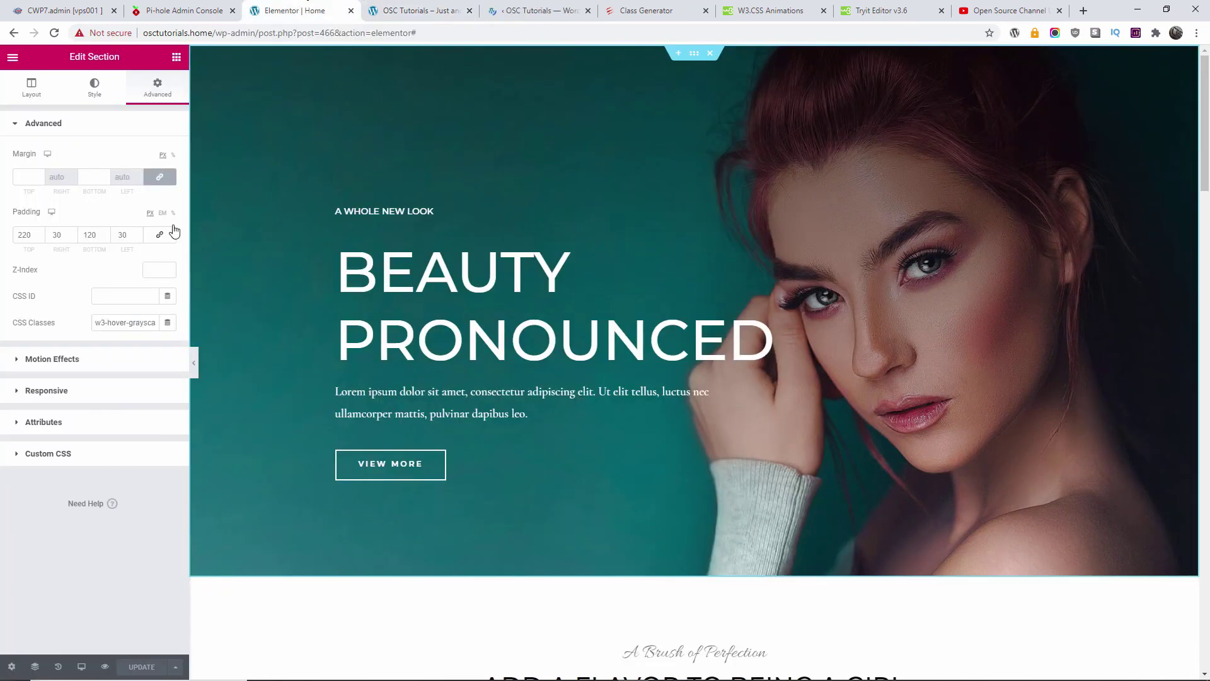
drag(95, 322, 167, 324)
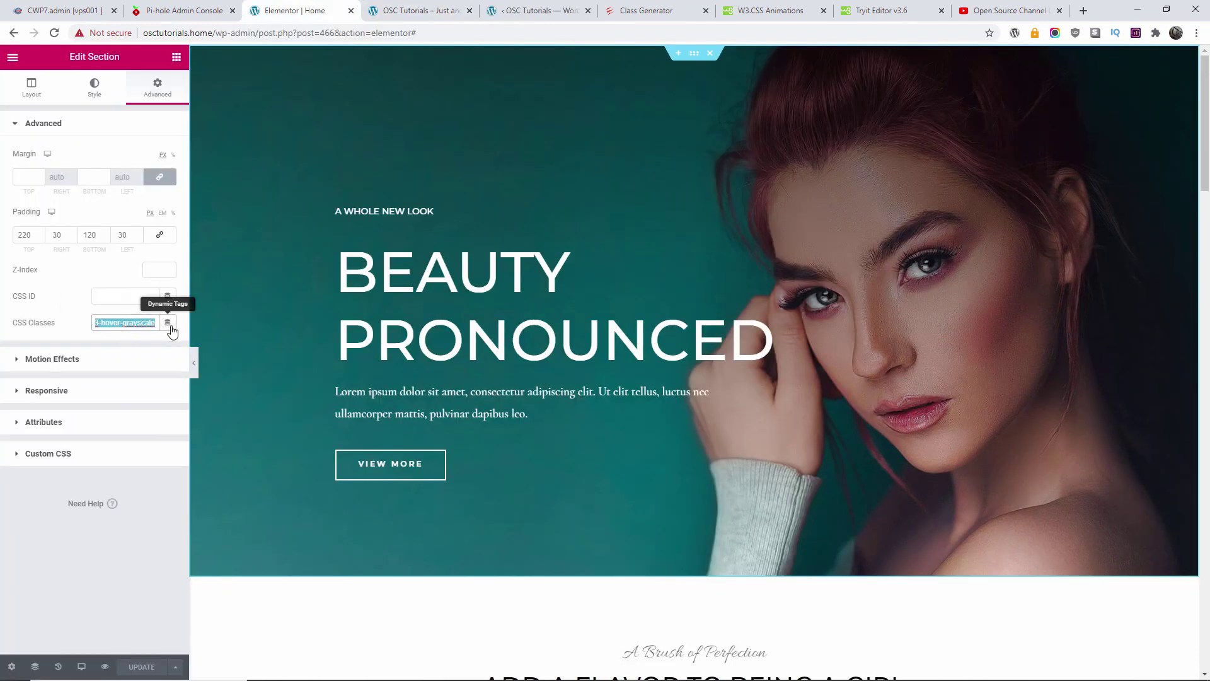
key(BackSpace)
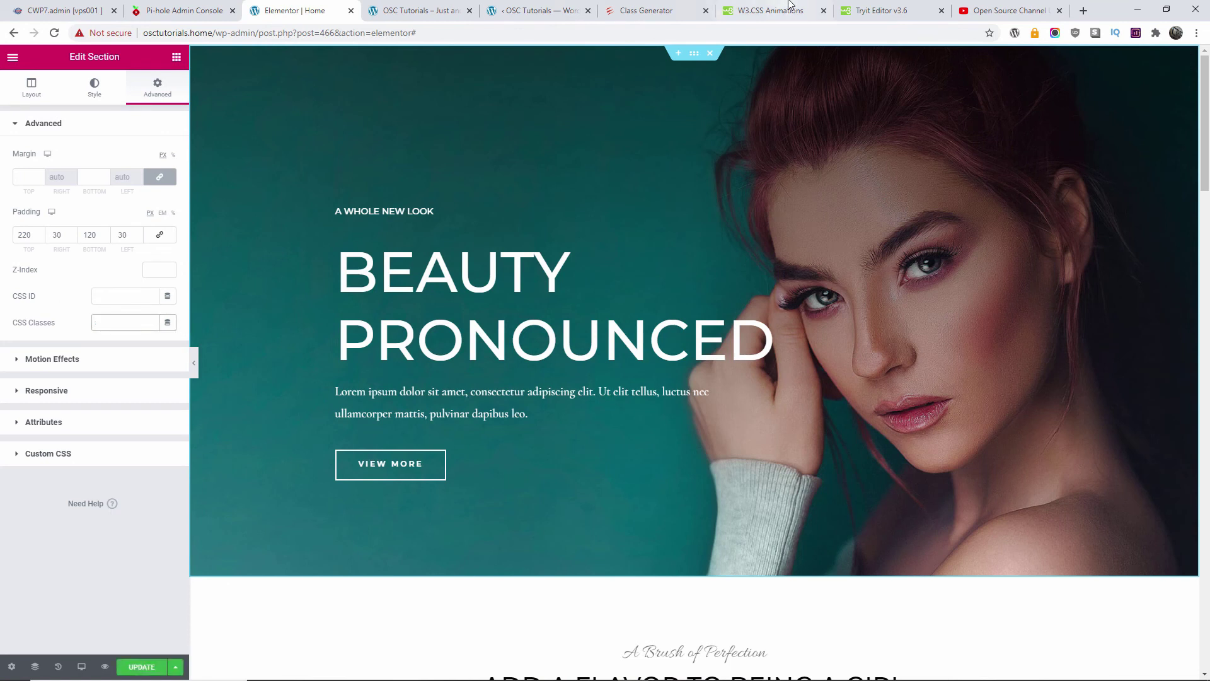
Step: Return to the W3.CSS Animations page and examine the W3.CSS Animation Classes table
click(770, 10)
scroll(545, 414, up, 4)
scroll(545, 413, up, 8)
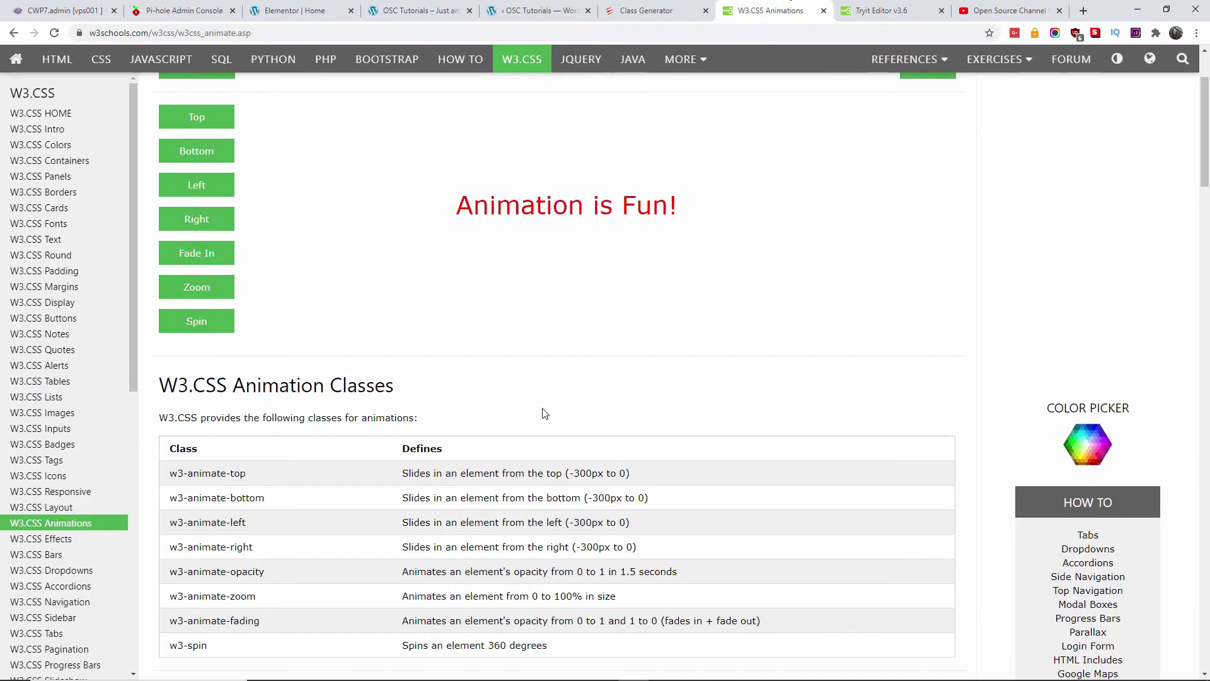
scroll(542, 413, up, 2)
scroll(547, 404, down, 2)
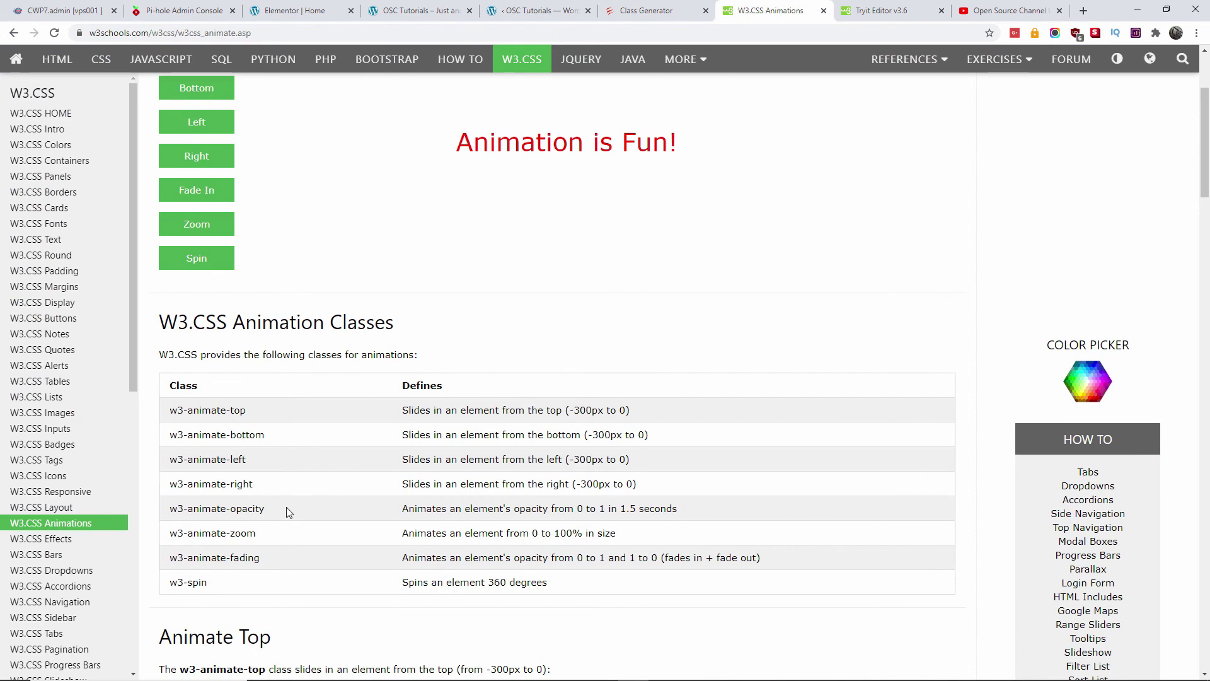
scroll(287, 507, down, 3)
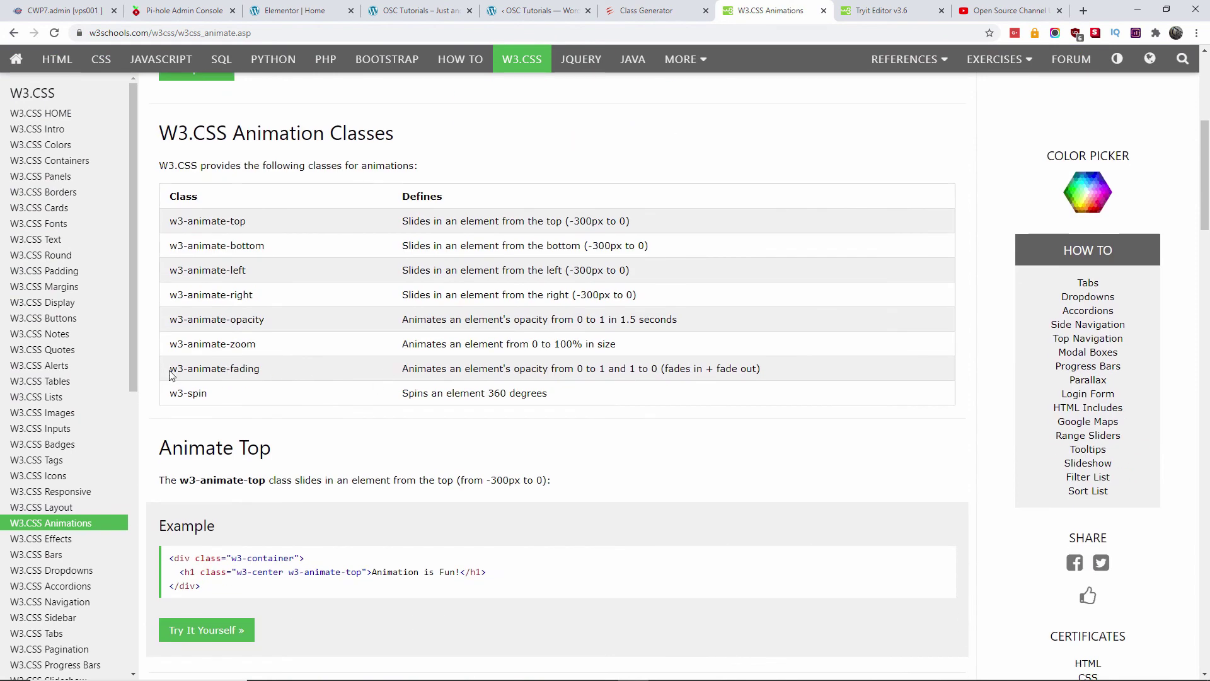
Step: Copy the w3-animate-fading class from the W3.CSS table, paste it into the hero section's CSS Classes in Elementor, and update the page
drag(170, 369, 270, 379)
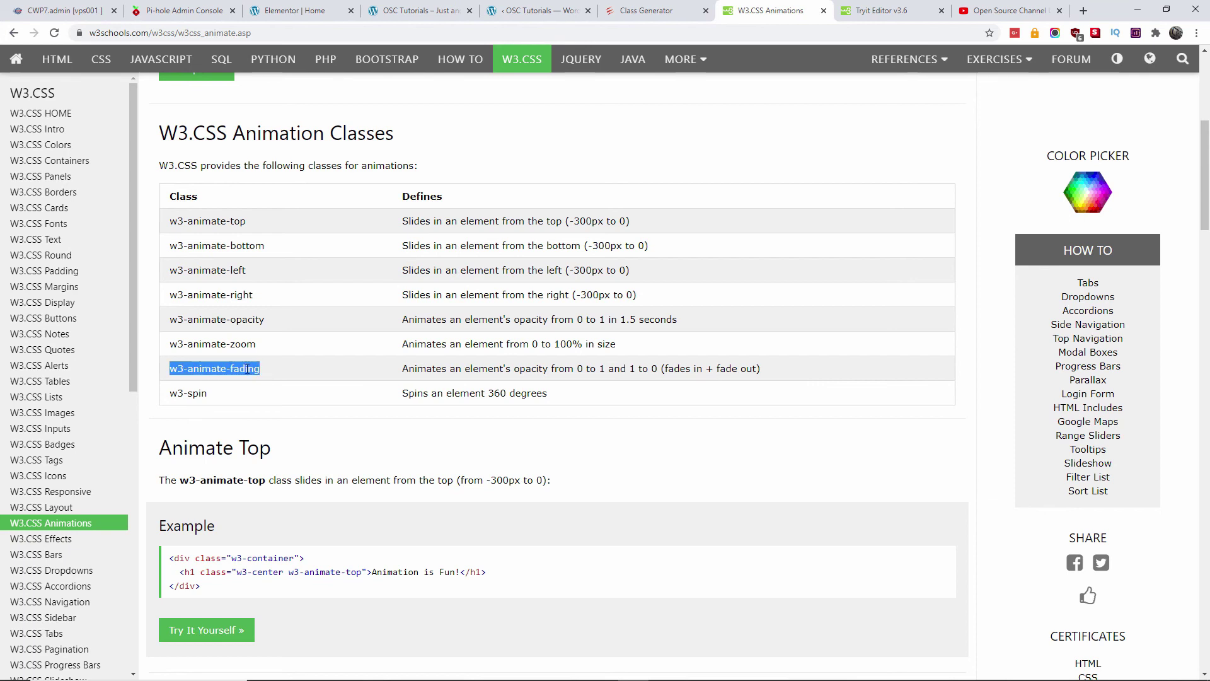
right_click(248, 370)
click(272, 374)
click(346, 5)
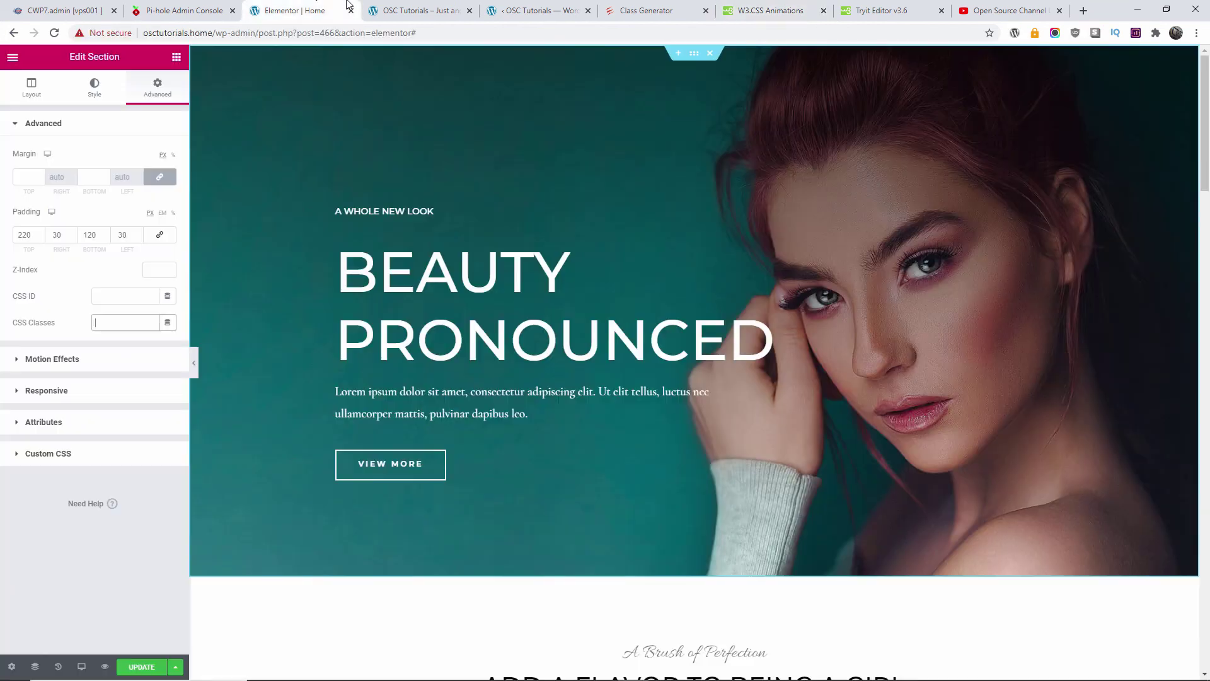
right_click(124, 323)
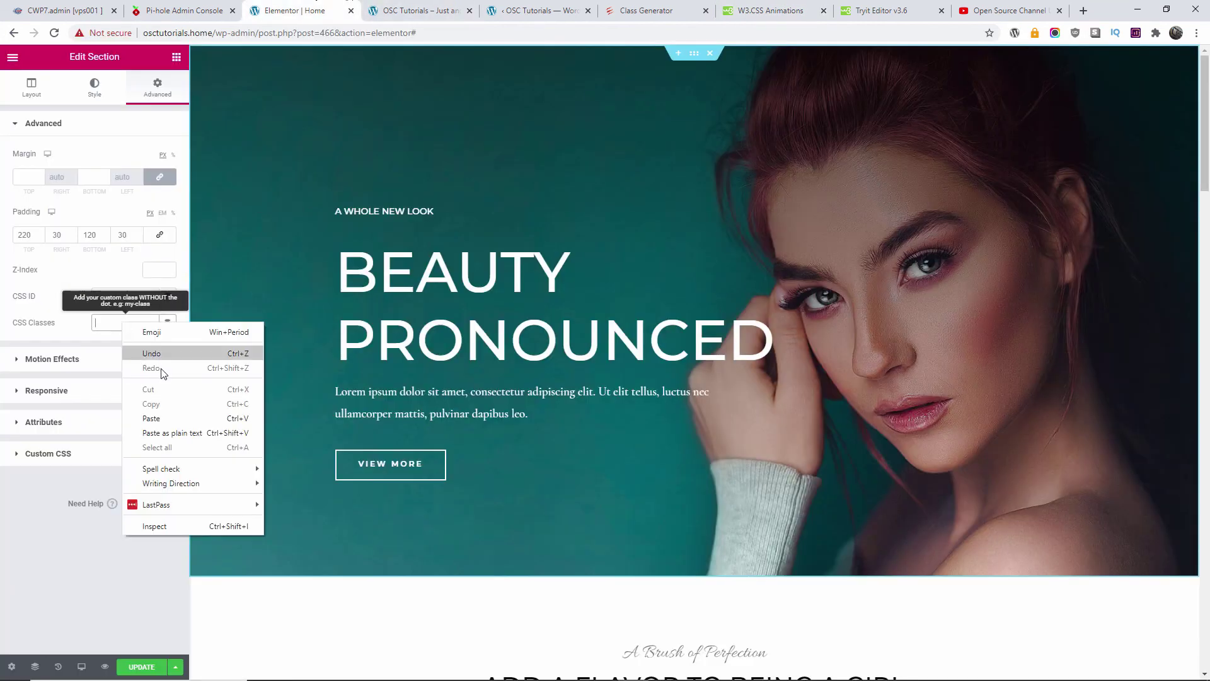
click(165, 418)
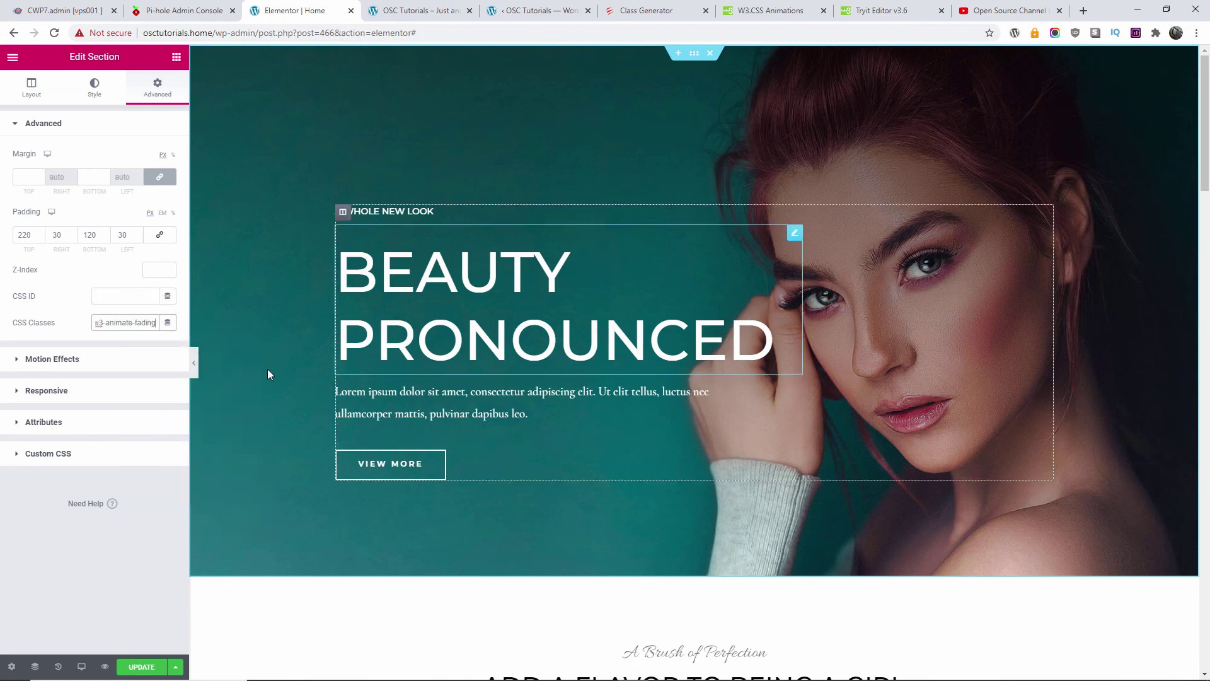
click(142, 667)
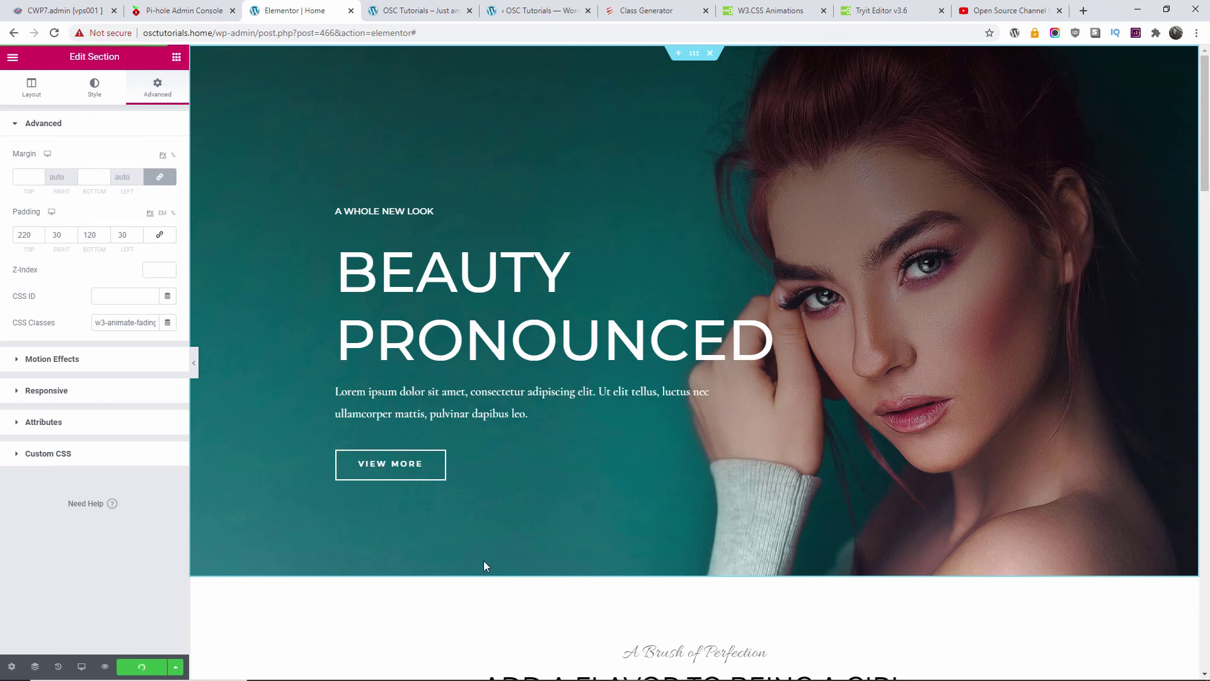
Step: Reload the live home page to check the hero section's fading animation, and close the Tryit Editor page
click(449, 6)
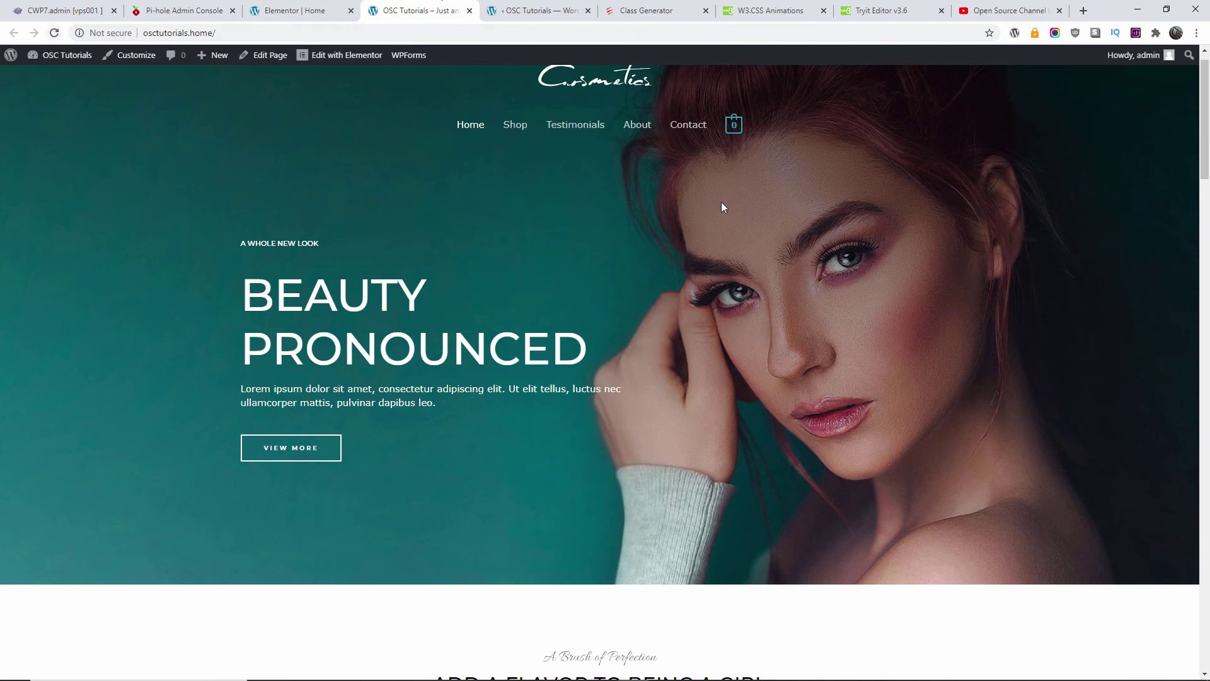
click(54, 32)
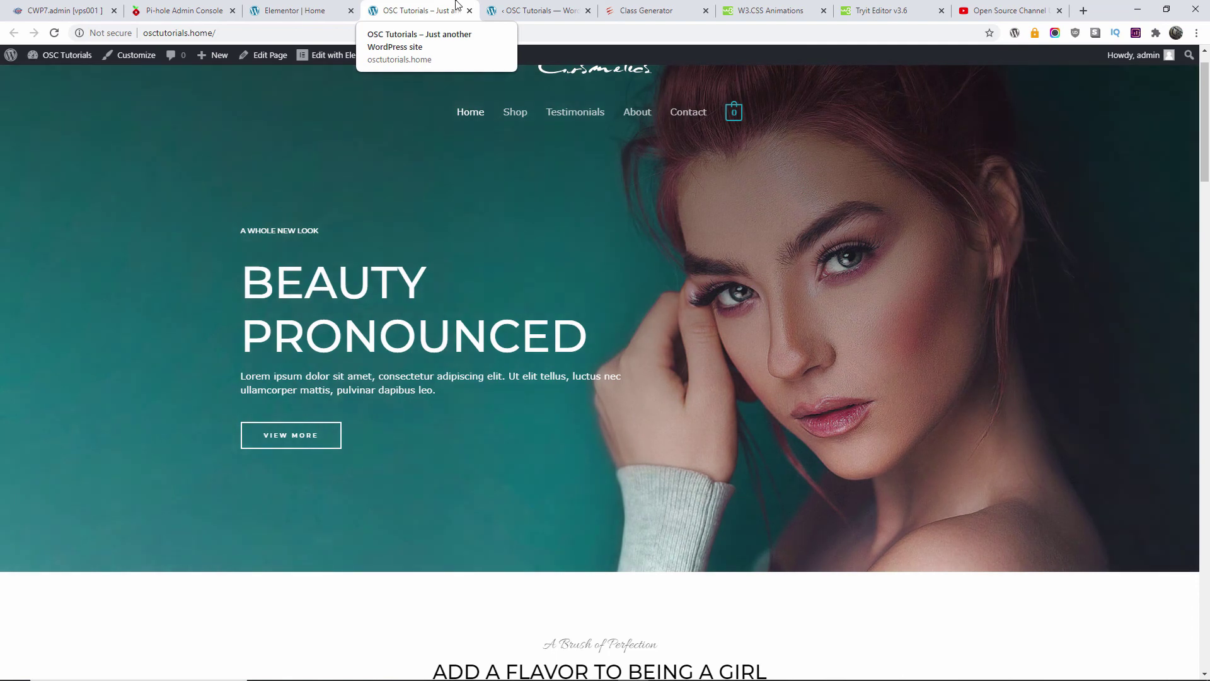
click(894, 5)
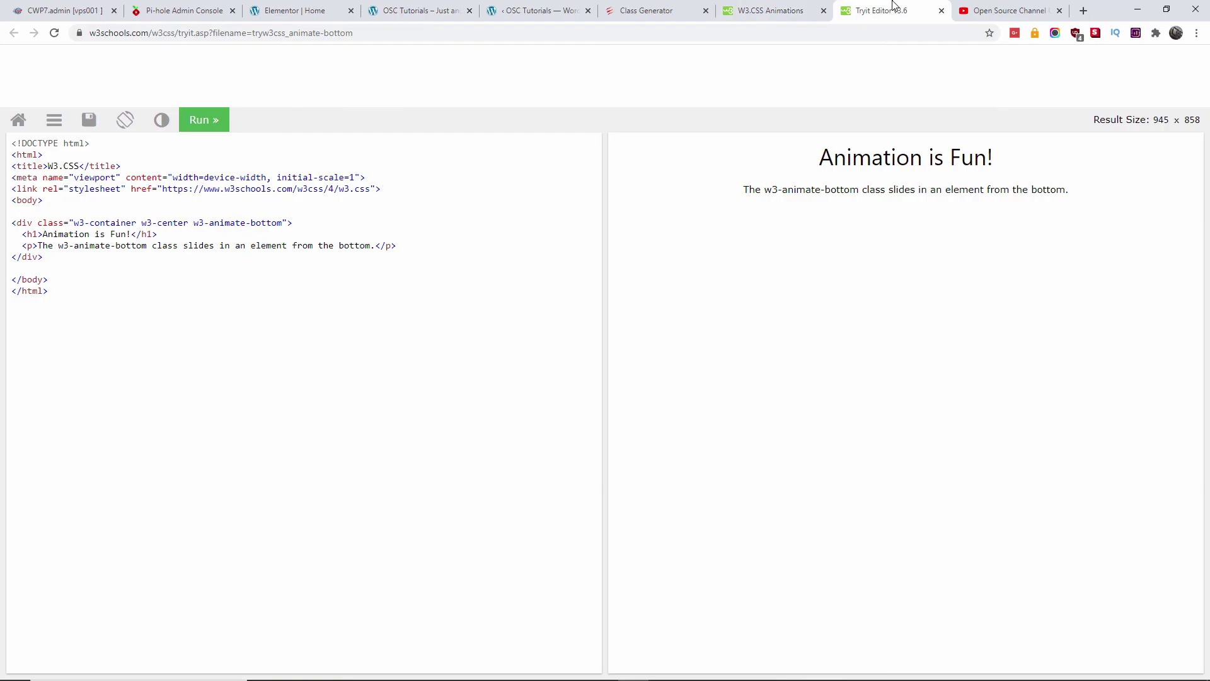
click(941, 11)
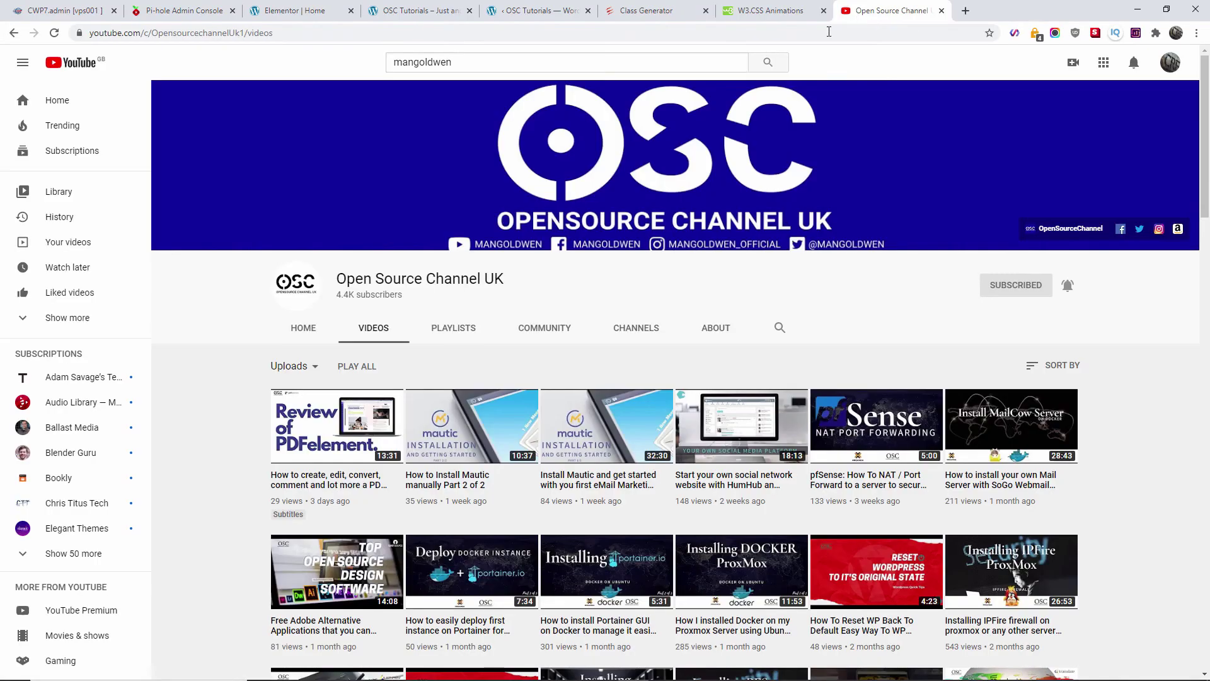
Step: Return to the W3.CSS Animations page and examine the slide-in classes, their pixel offsets and the example code
click(750, 11)
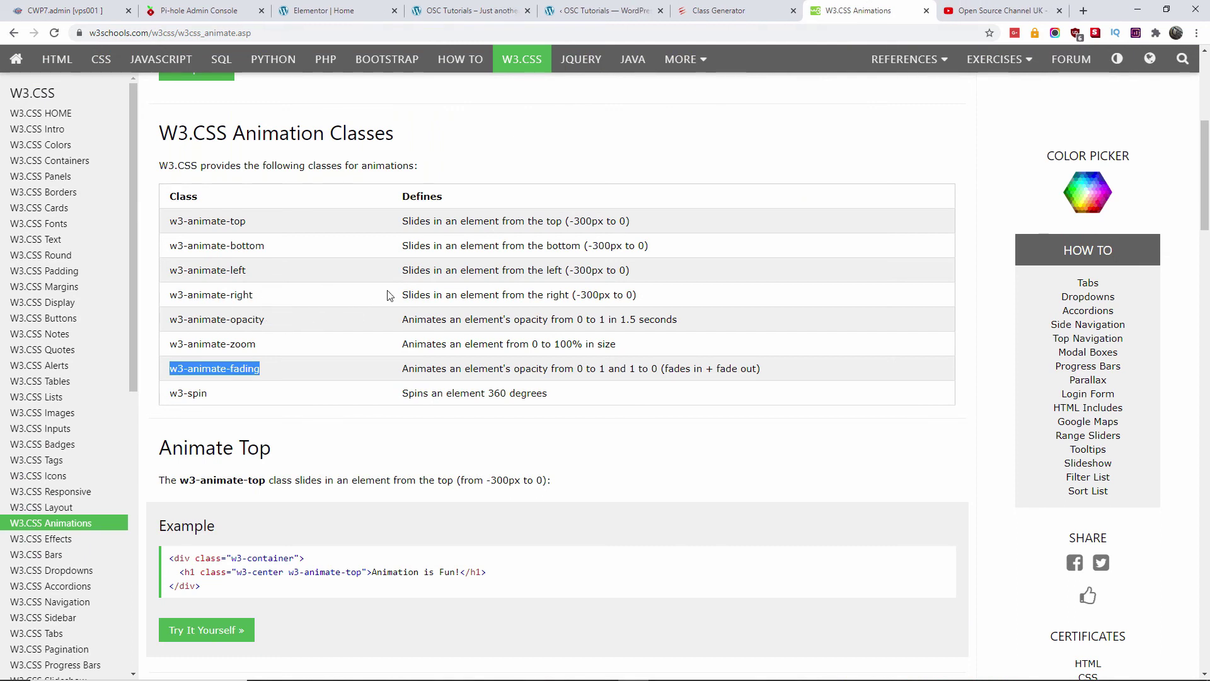
drag(397, 295, 489, 298)
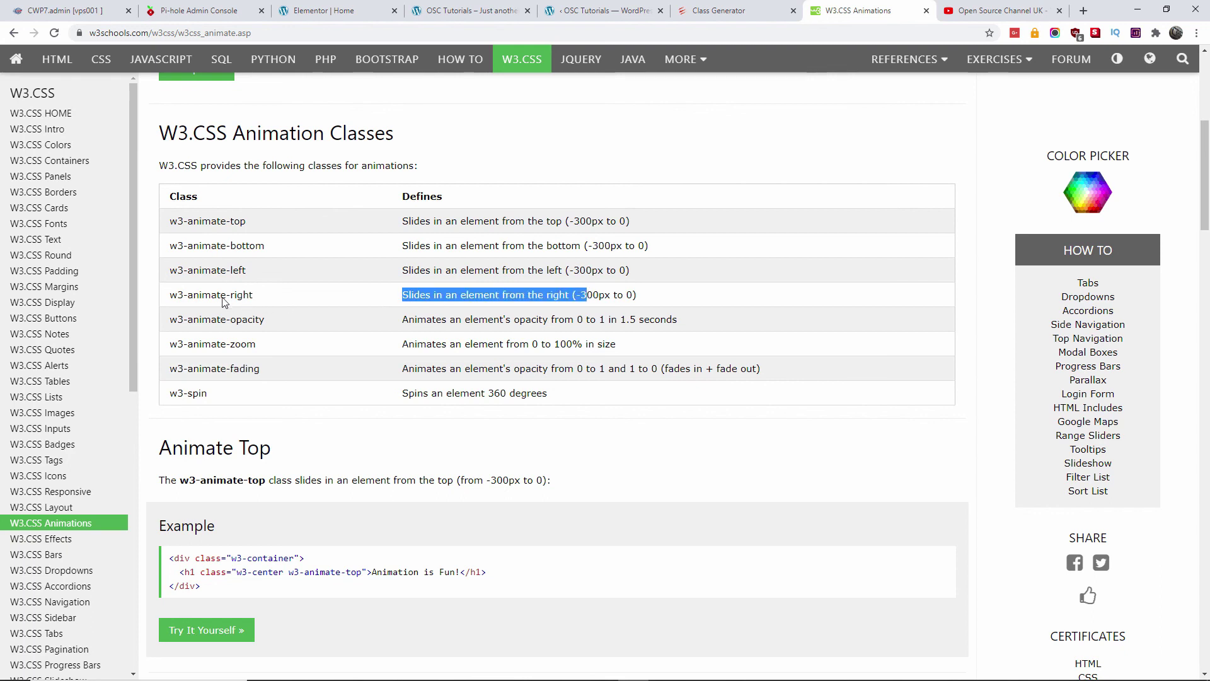
click(575, 294)
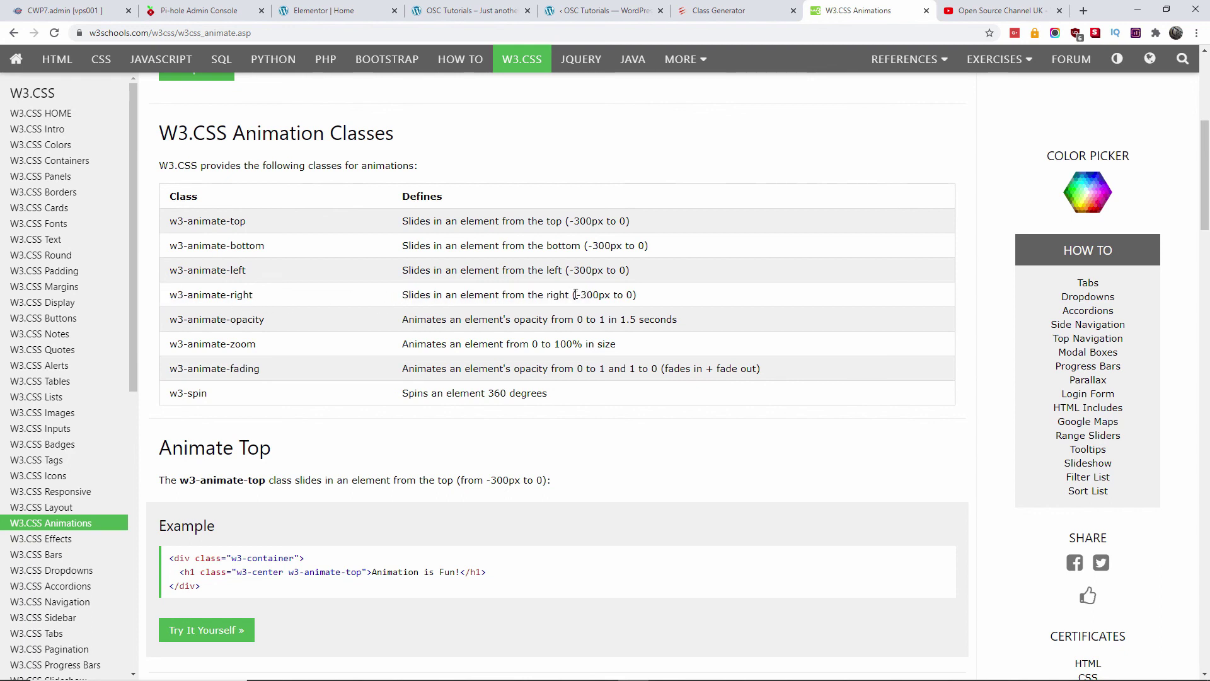
drag(576, 295, 610, 297)
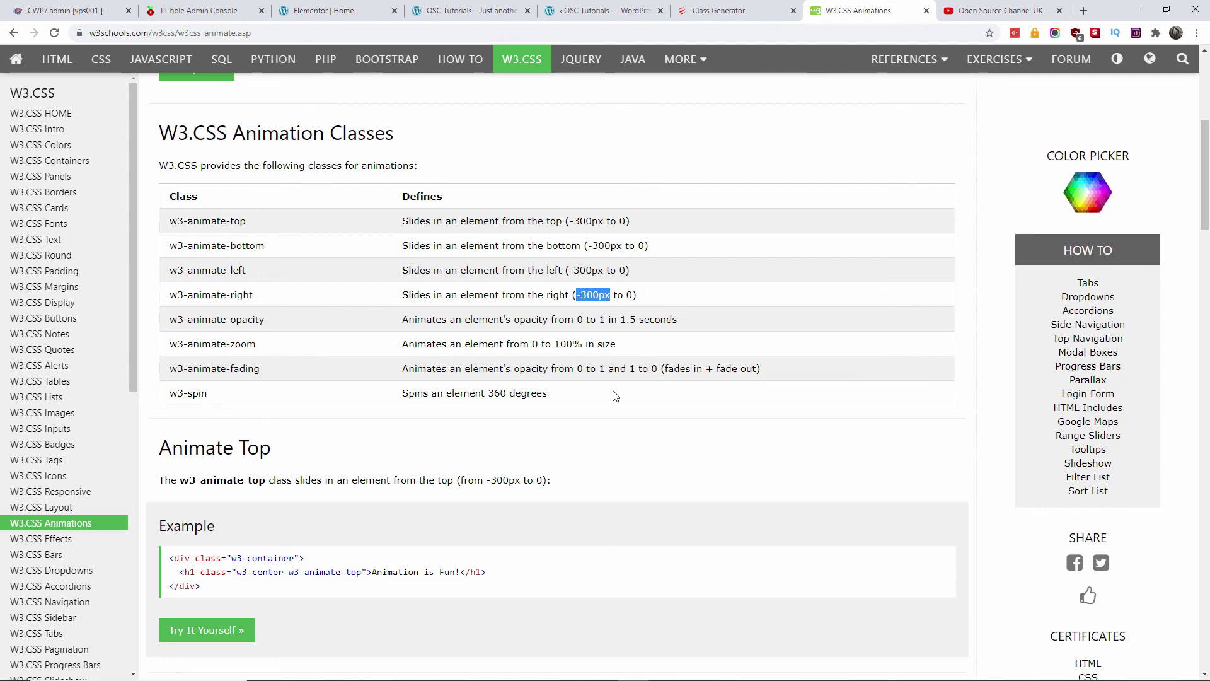
scroll(616, 396, down, 5)
scroll(616, 396, down, 4)
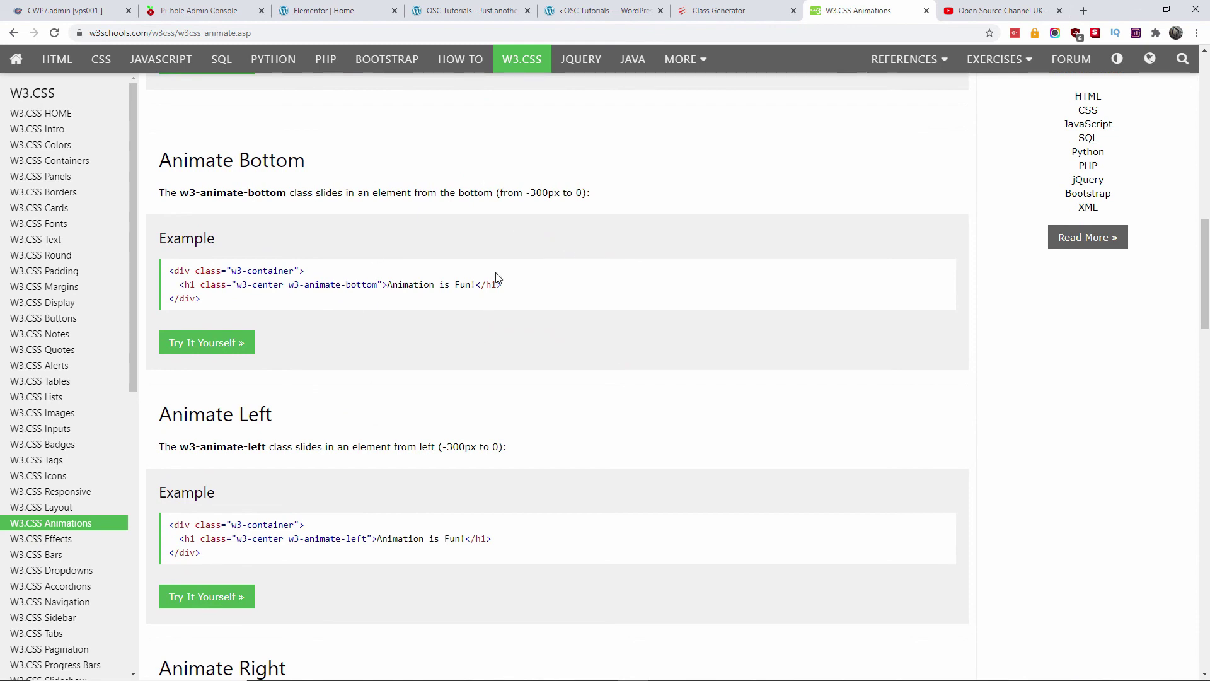
scroll(570, 354, up, 6)
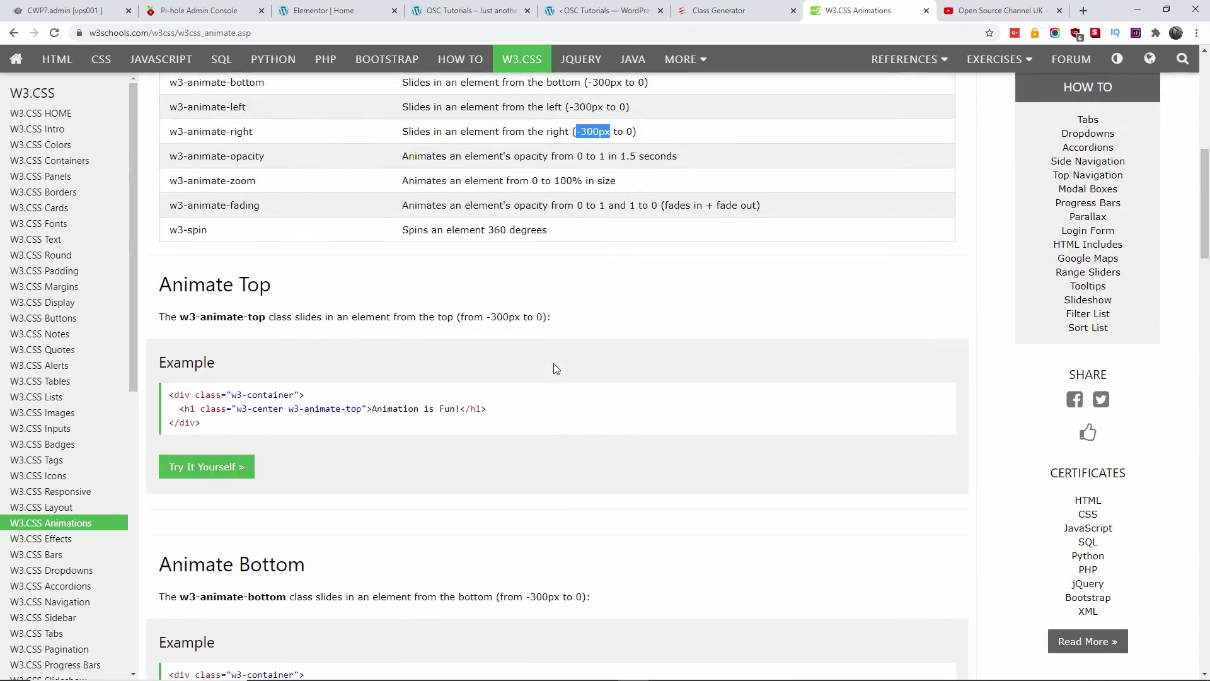
scroll(556, 369, up, 10)
scroll(542, 373, down, 2)
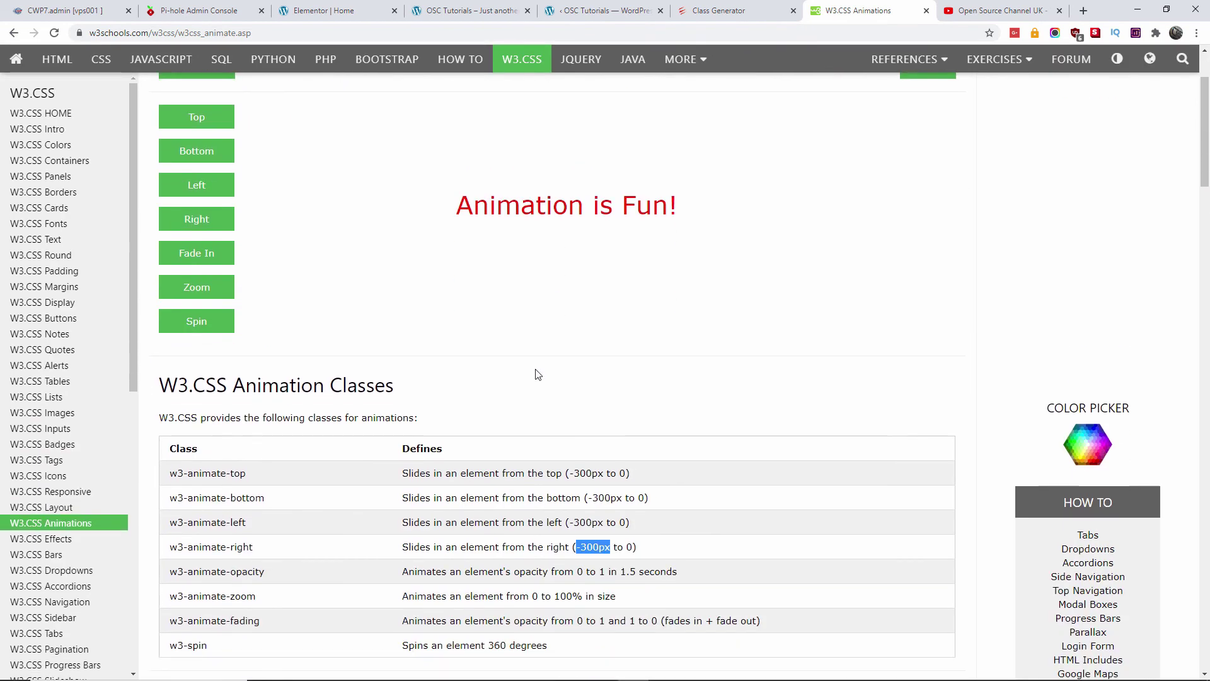
scroll(396, 484, down, 1)
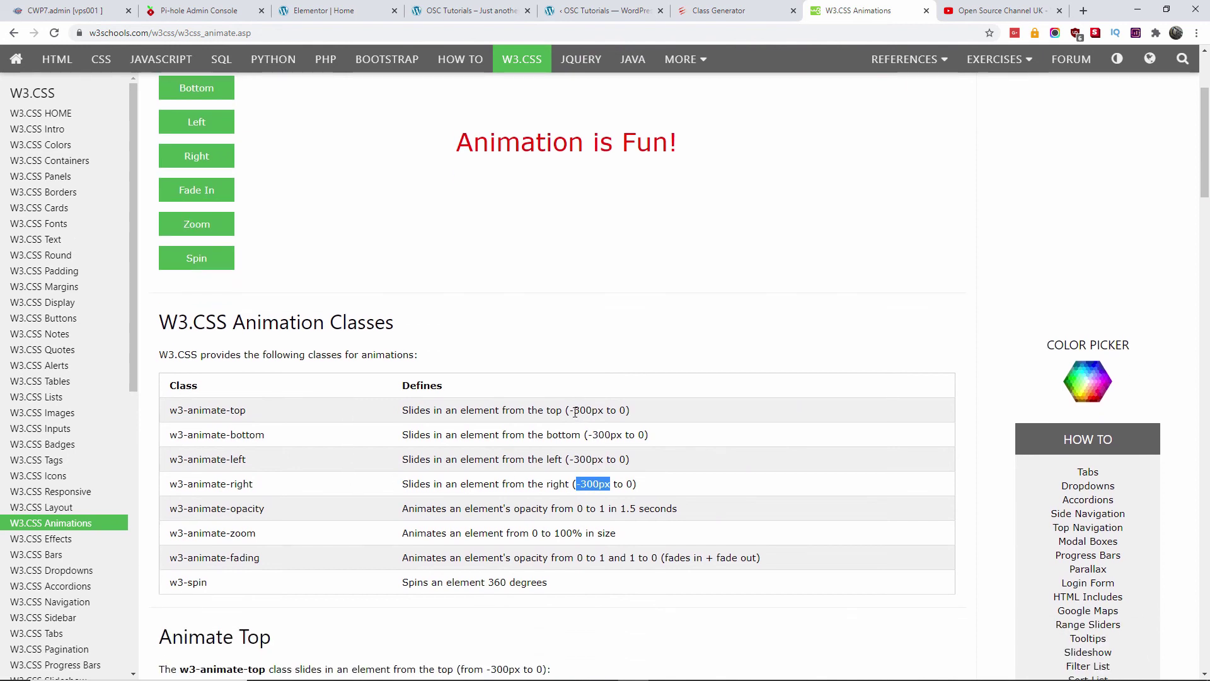
drag(573, 410, 599, 410)
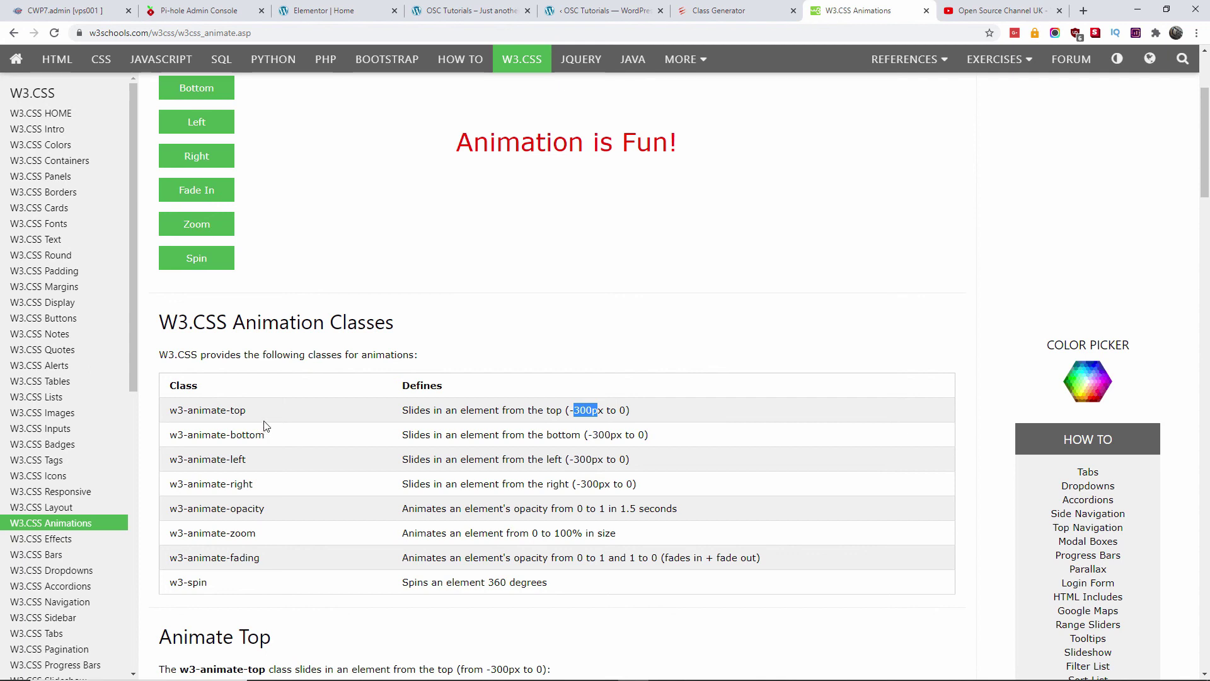
Step: Copy the w3-animate-top class, replace the hero section's CSS class with it in Elementor, and update the page
drag(256, 416, 175, 412)
right_click(178, 411)
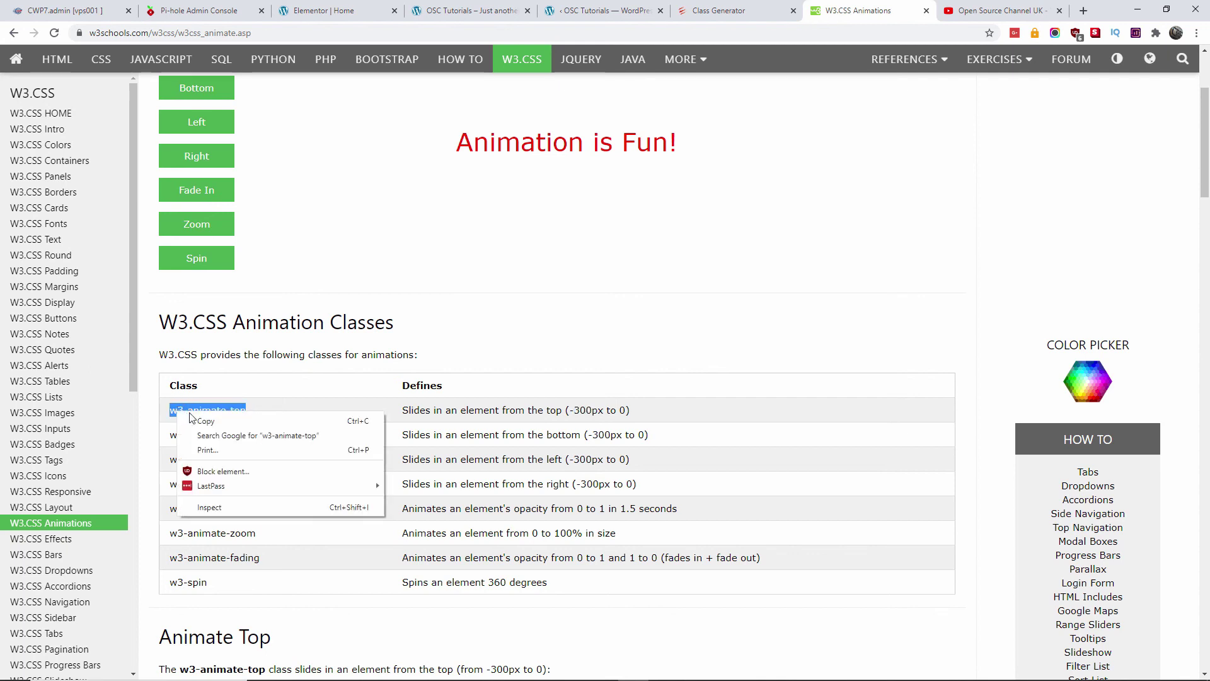
click(196, 421)
click(266, 5)
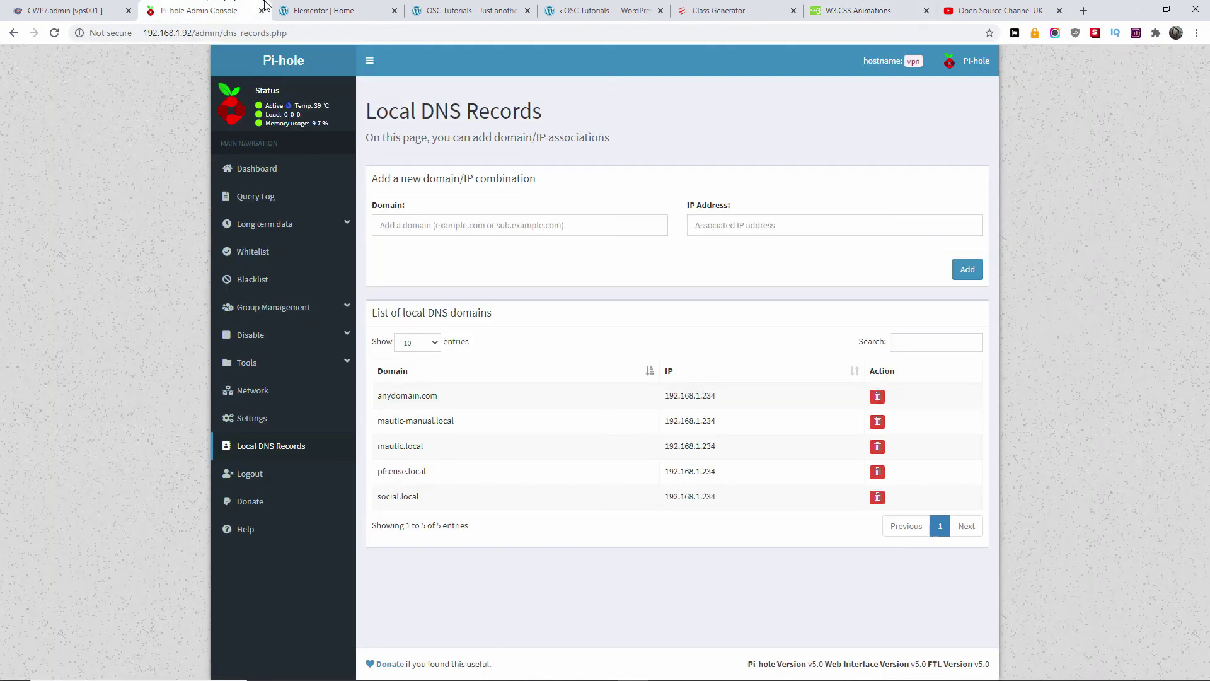
click(290, 10)
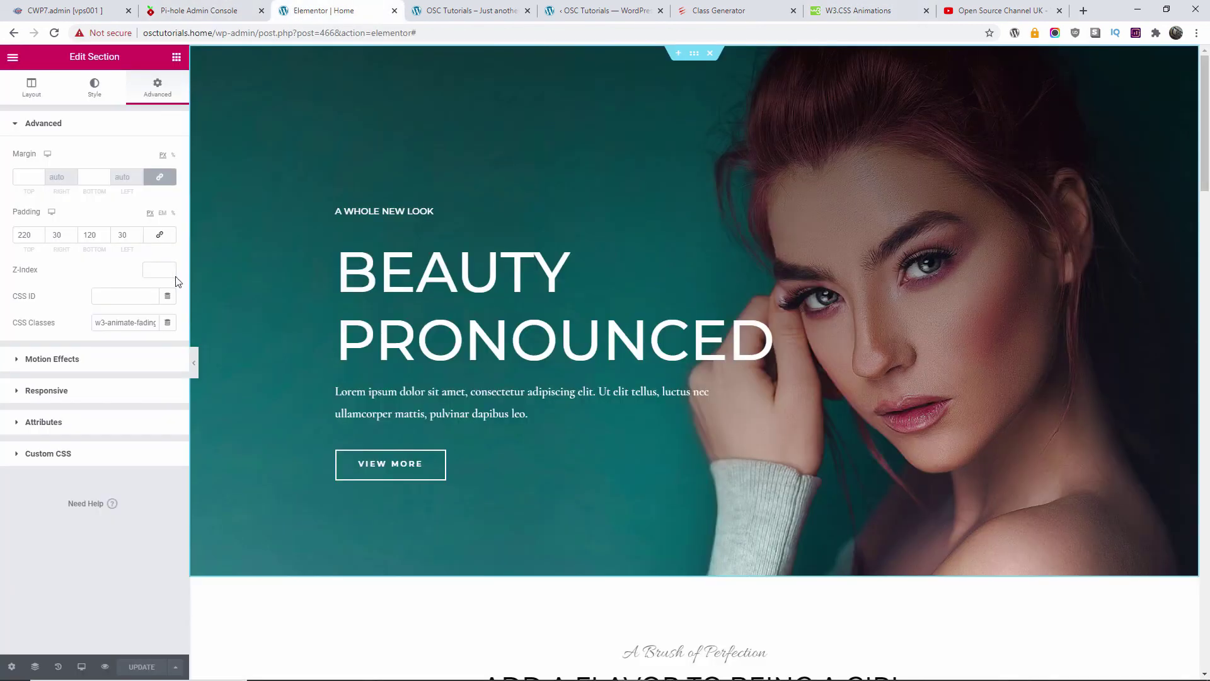
triple_click(126, 322)
key(ctrl+v)
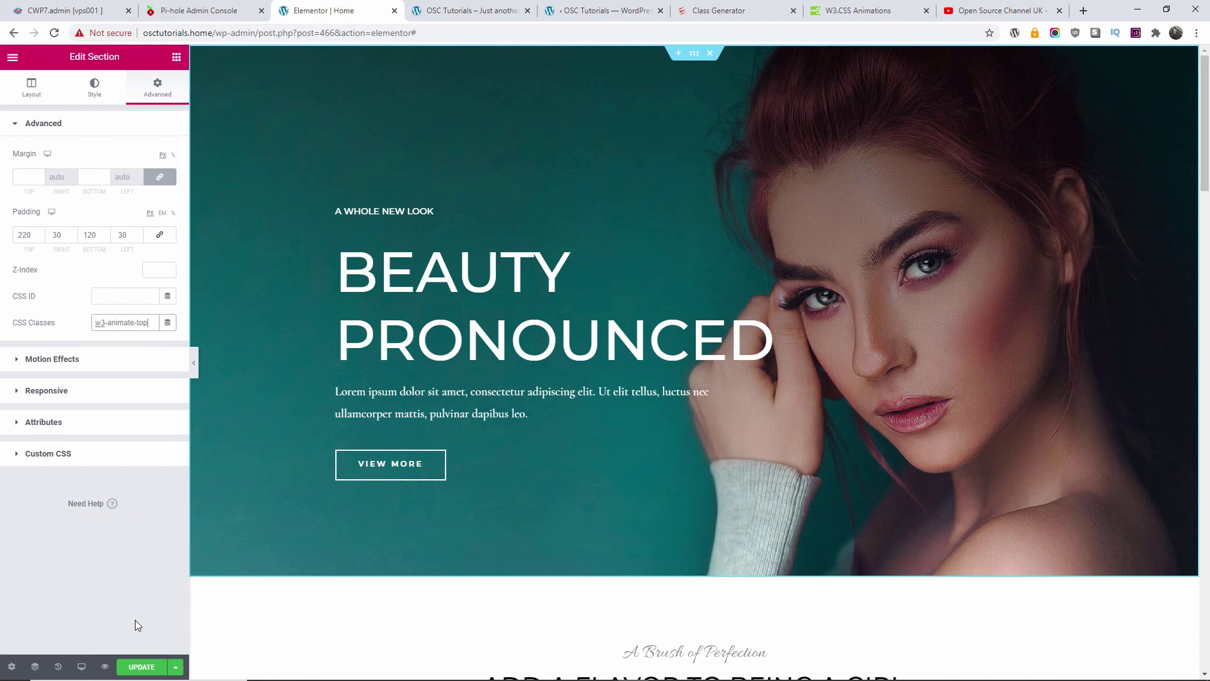
click(142, 667)
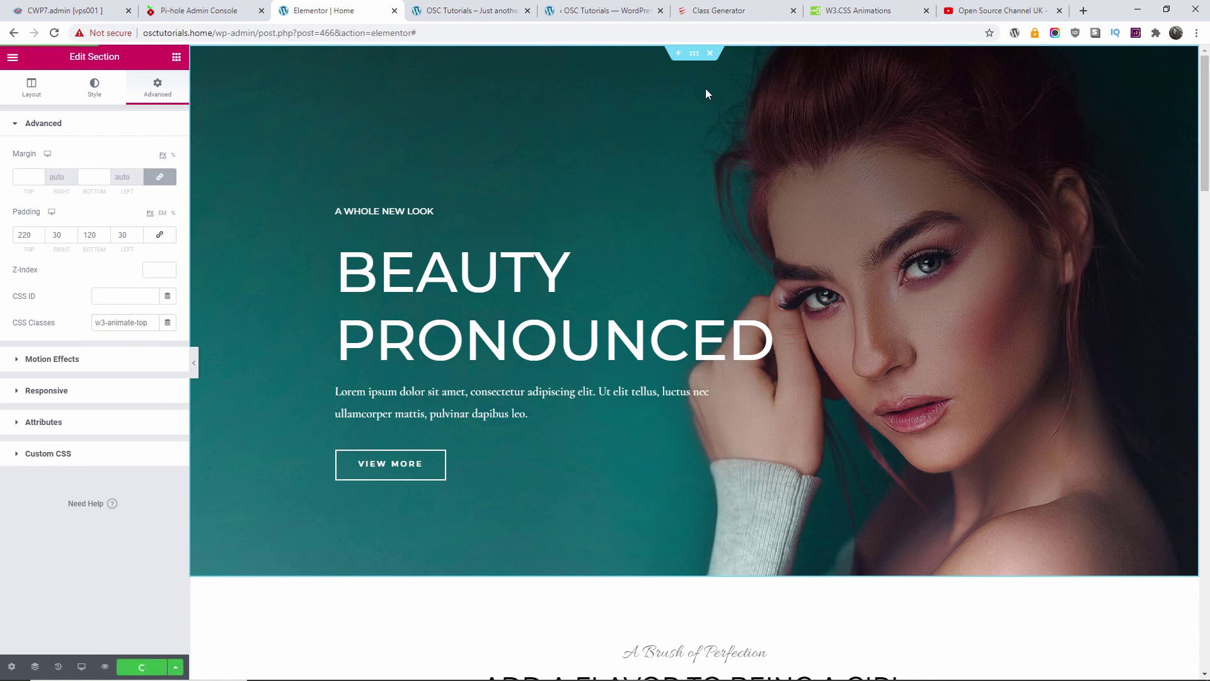
Step: Close the WordPress dashboard page and reload the live home page to check the hero section's slide-in from the top
click(459, 7)
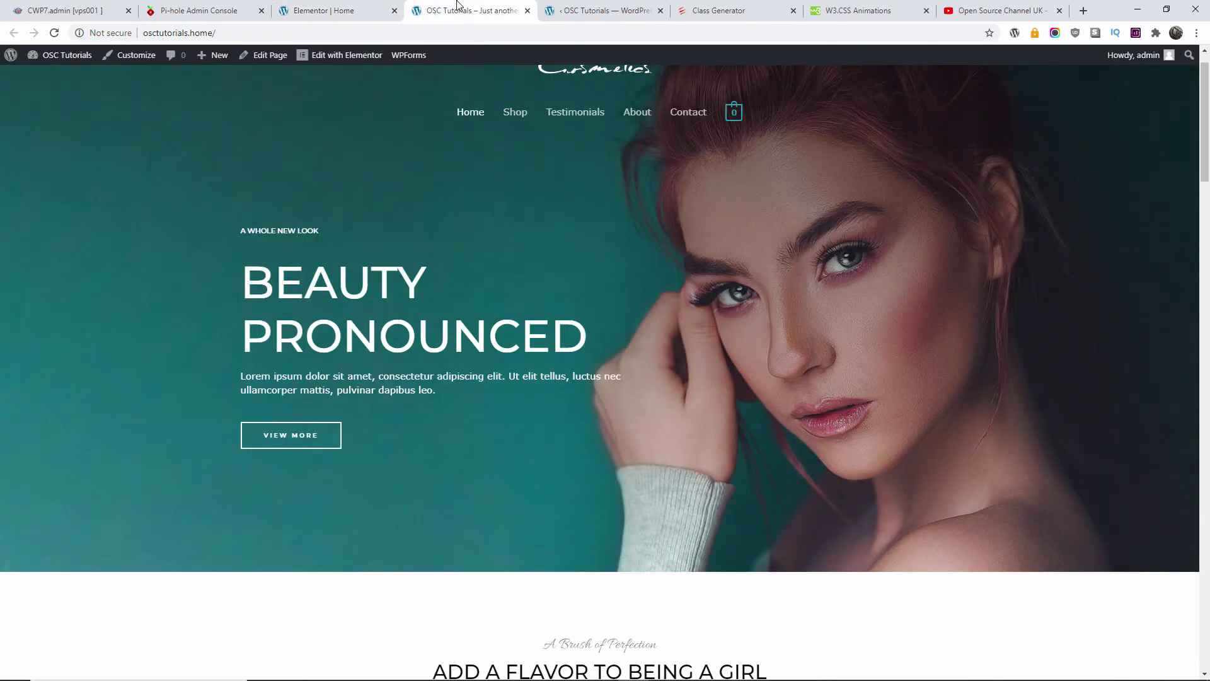
click(577, 9)
click(533, 8)
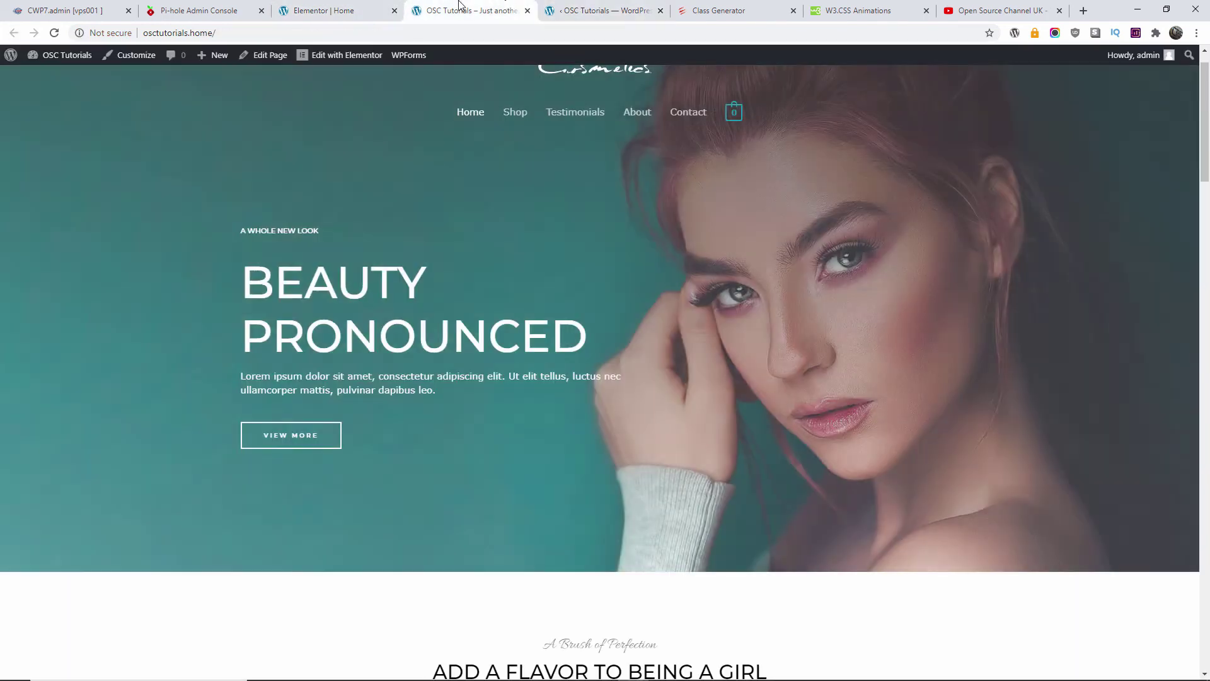
key(F5)
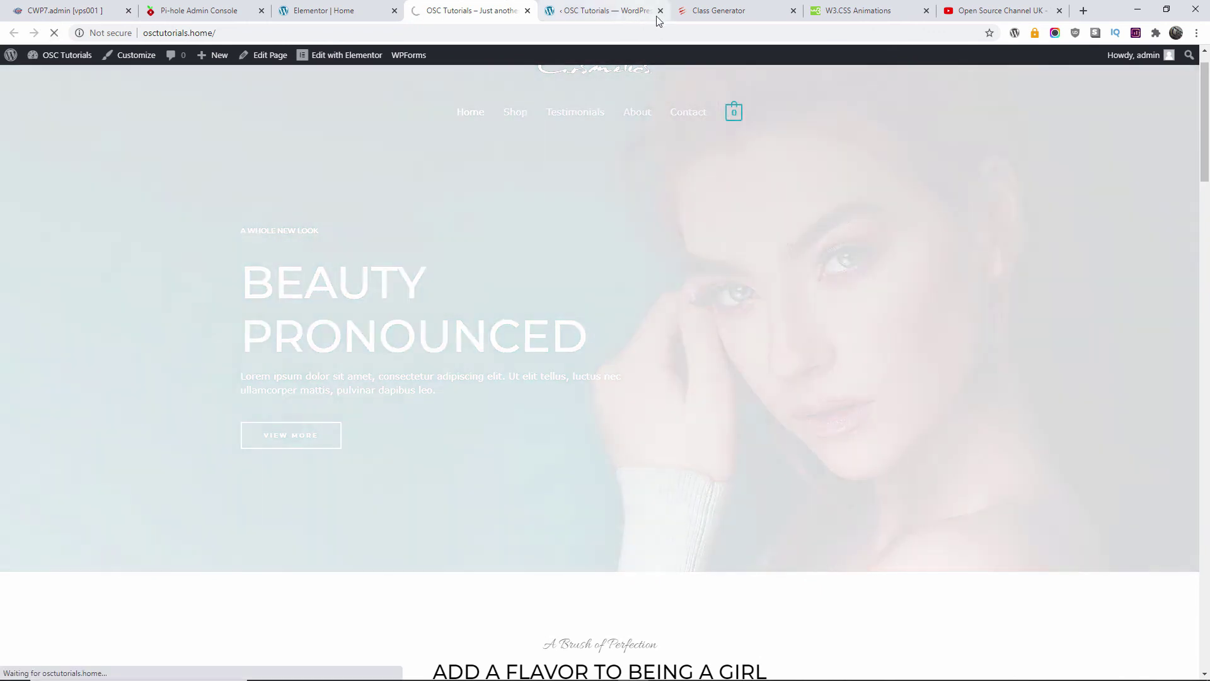
middle_click(609, 9)
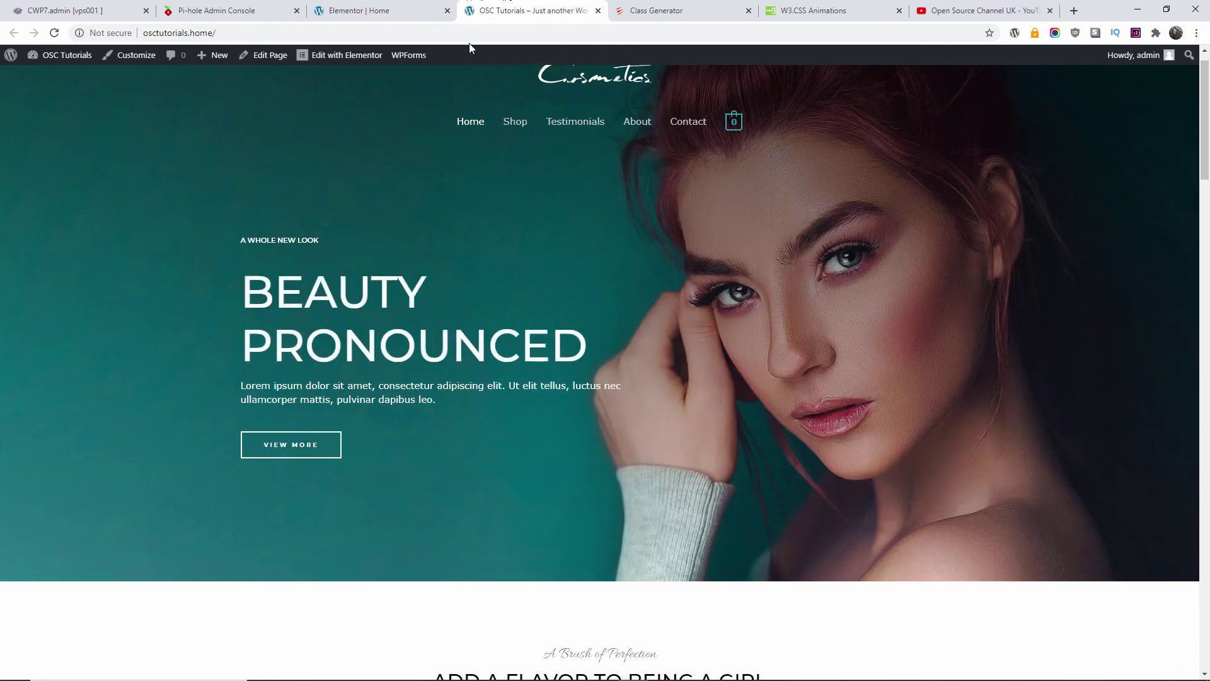
click(54, 33)
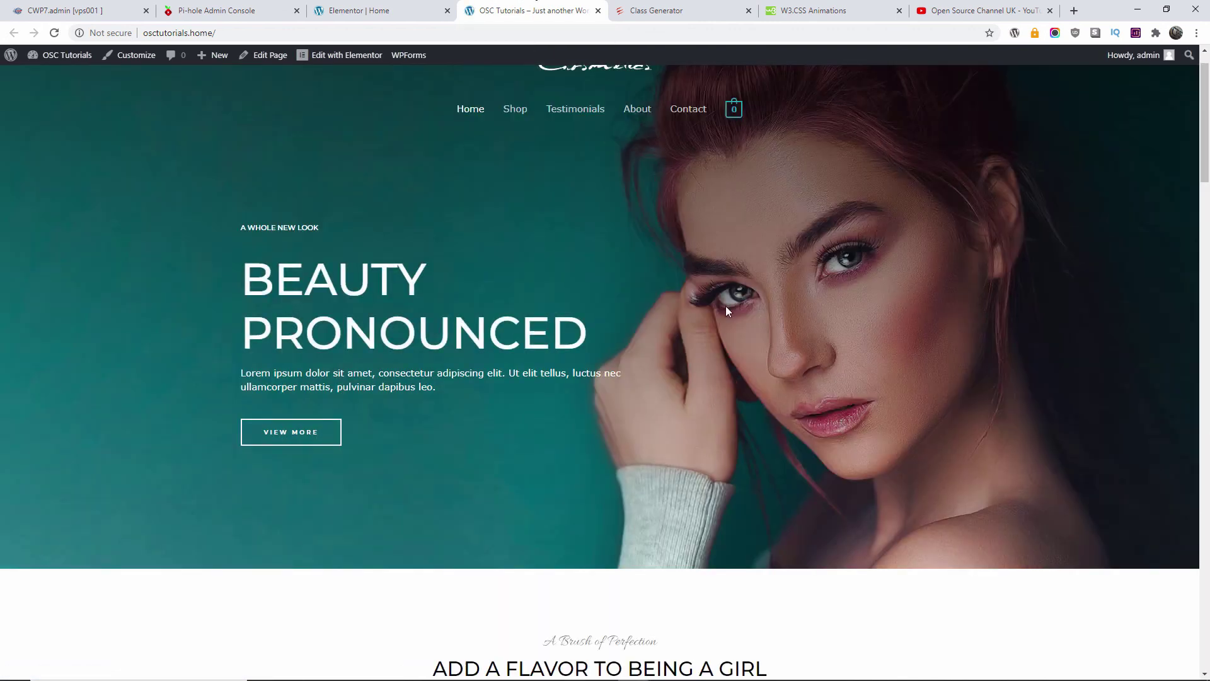
scroll(605, 331, up, 1)
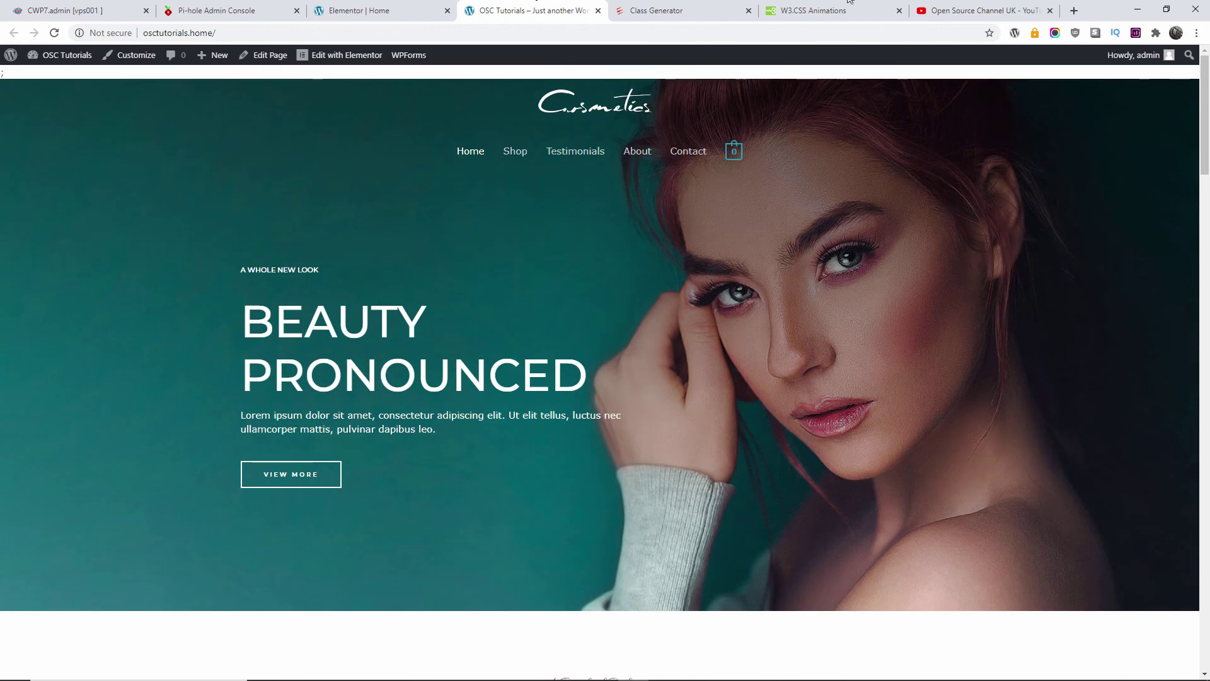
scroll(758, 245, down, 1)
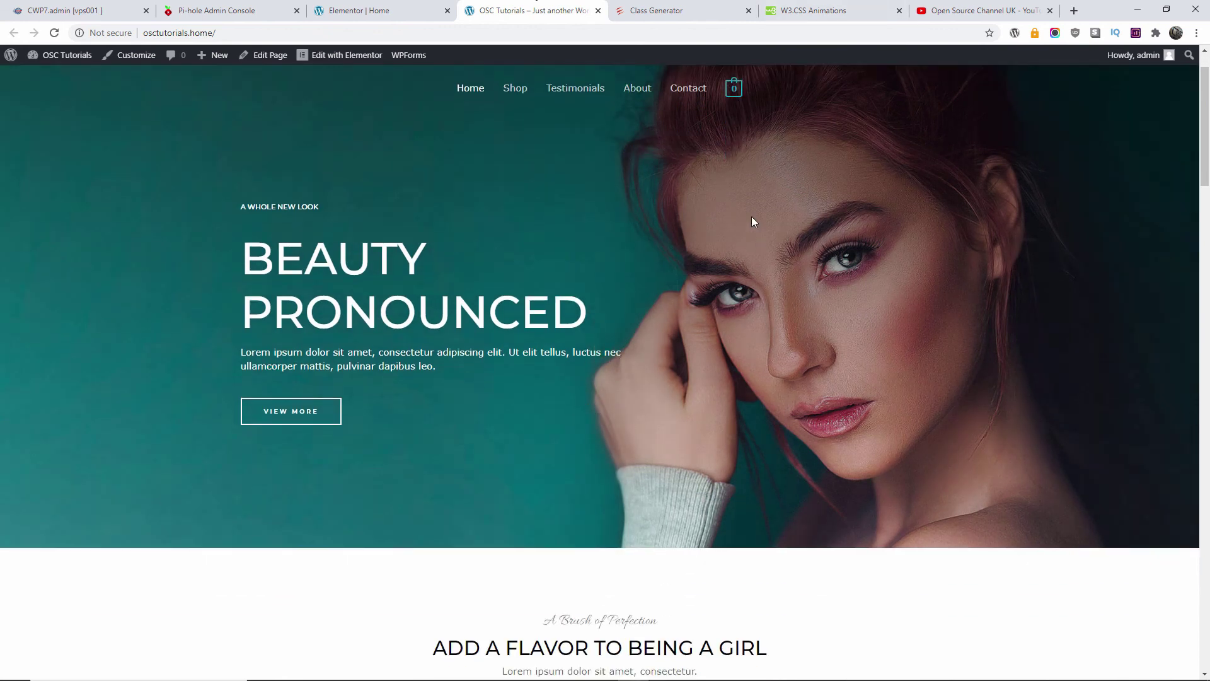
Step: Clear the w3-animate-top class from the hero section's CSS Classes in Elementor
click(440, 5)
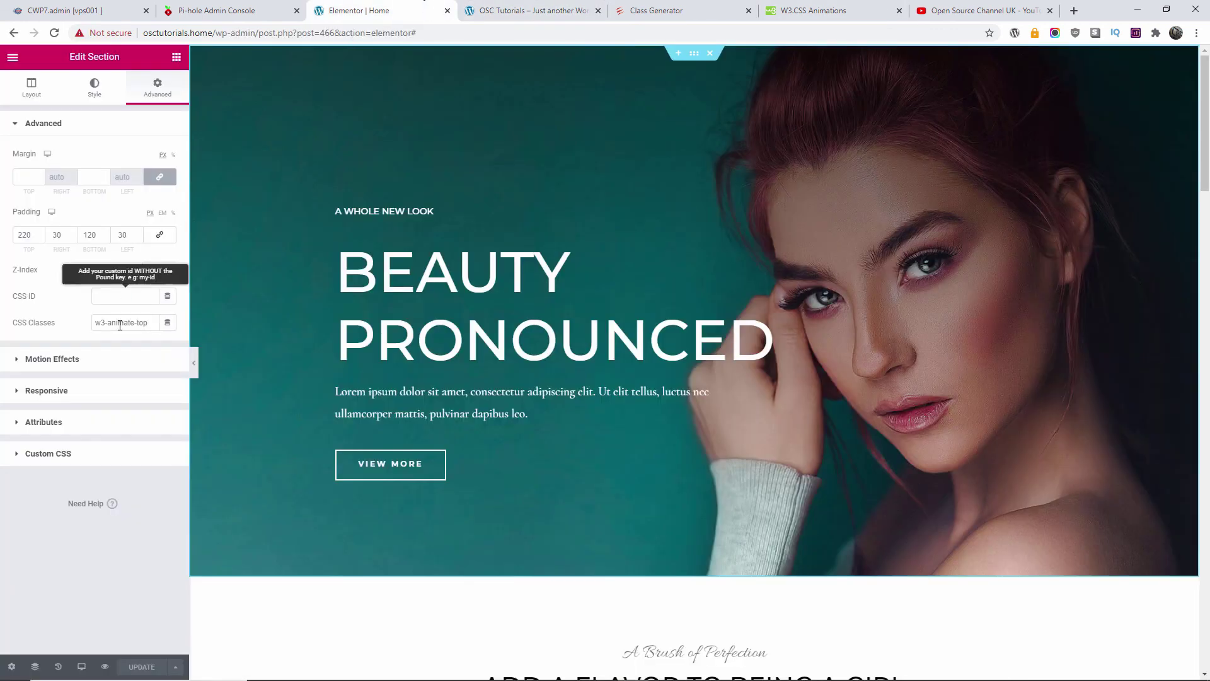
drag(97, 325, 169, 323)
key(BackSpace)
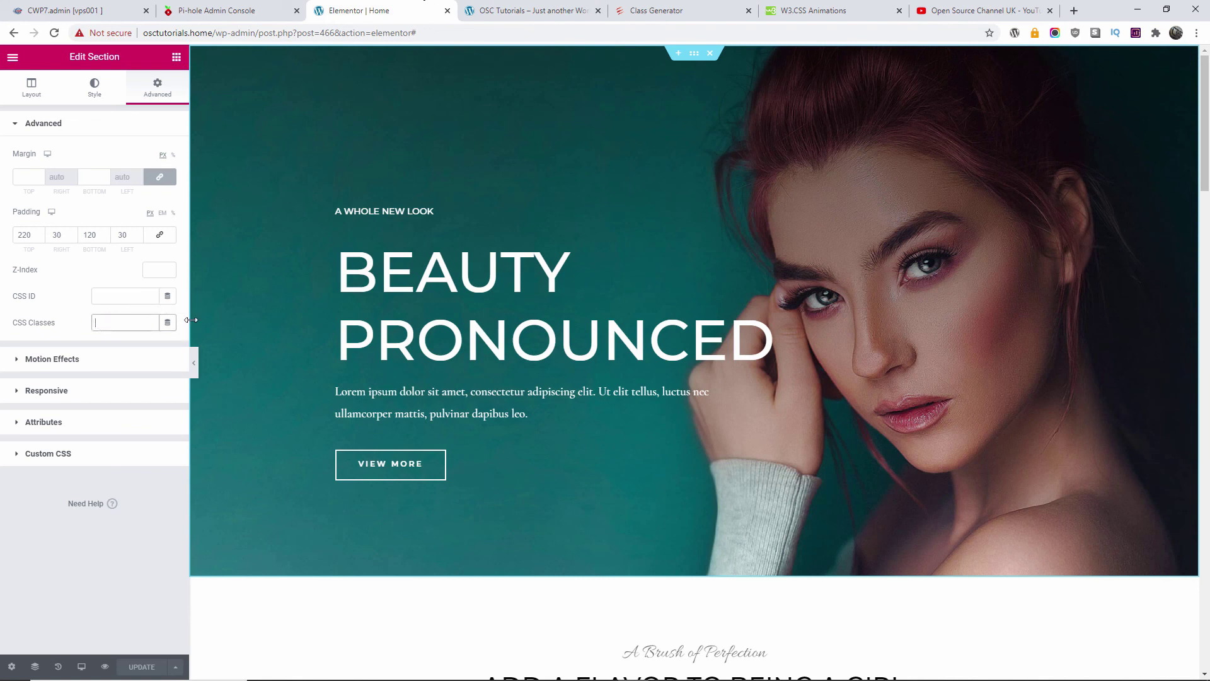
Step: Copy the w3-animate-opacity class from the W3.CSS table, paste it into the hero section's CSS Classes, and update the page
click(813, 11)
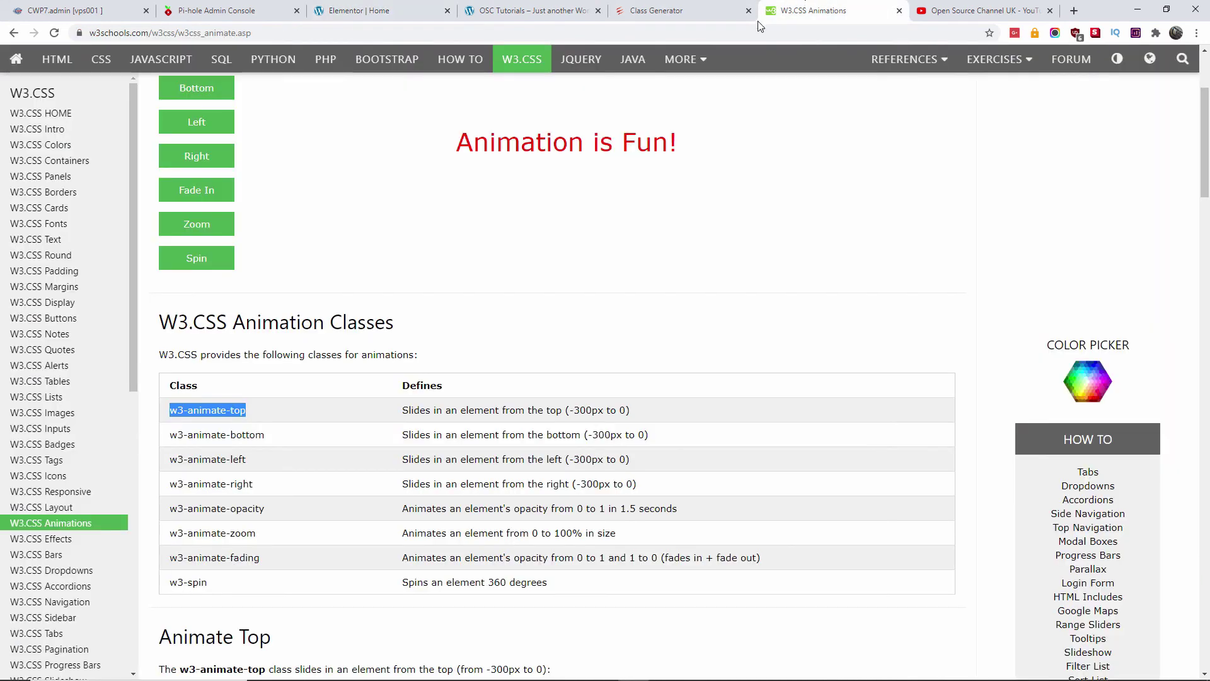
scroll(416, 397, down, 3)
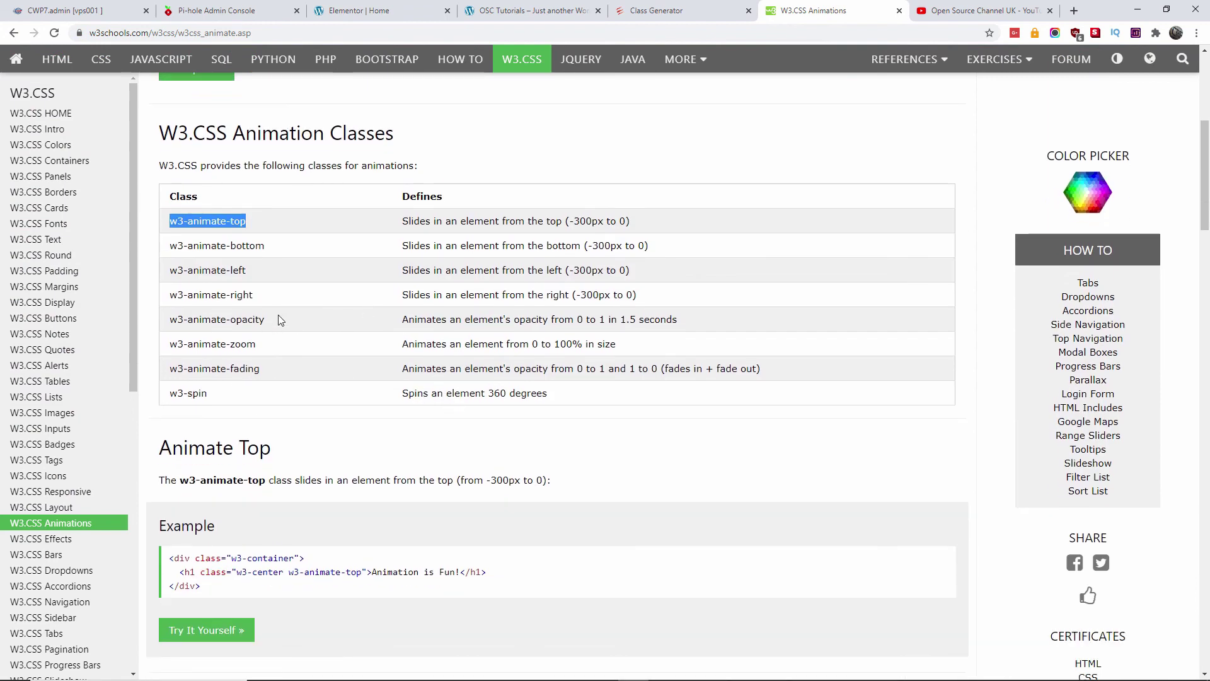
drag(278, 315, 176, 311)
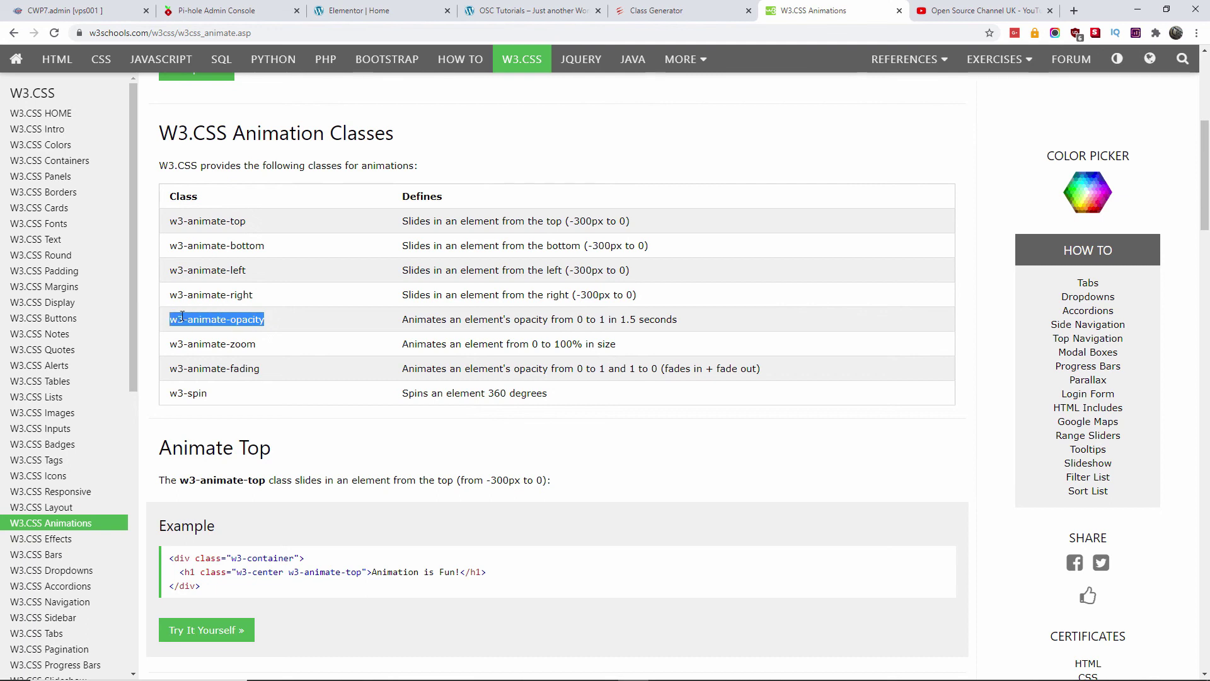
right_click(182, 316)
click(217, 327)
click(410, 11)
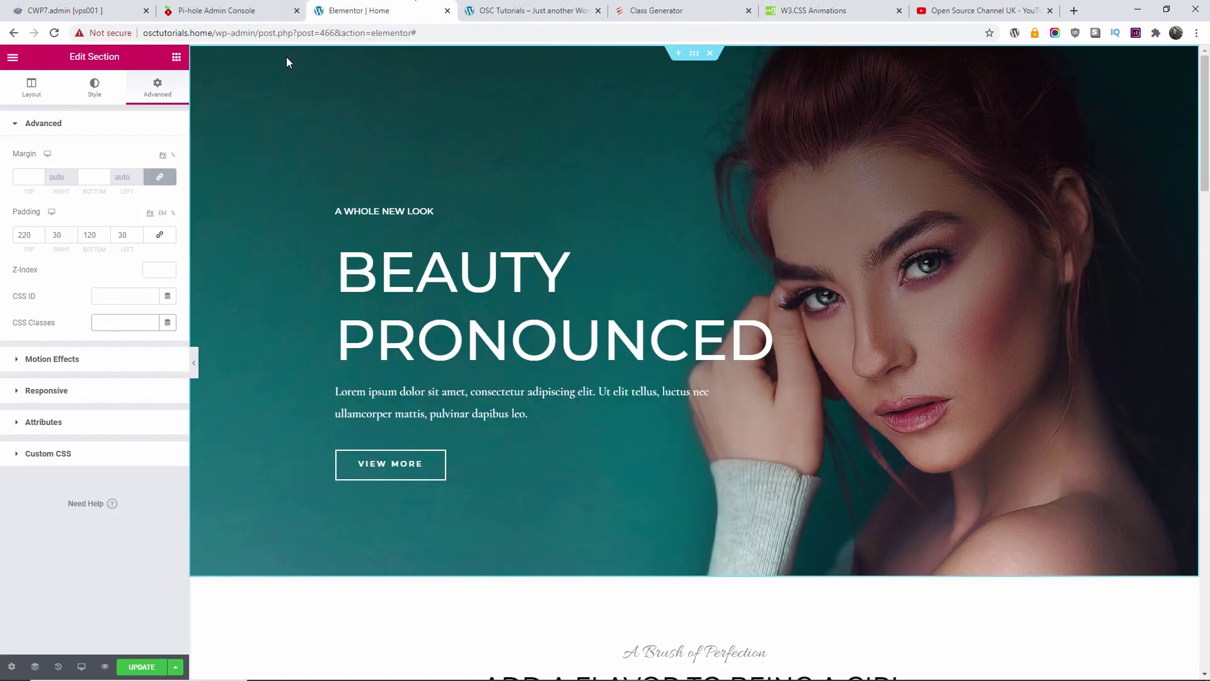
right_click(120, 327)
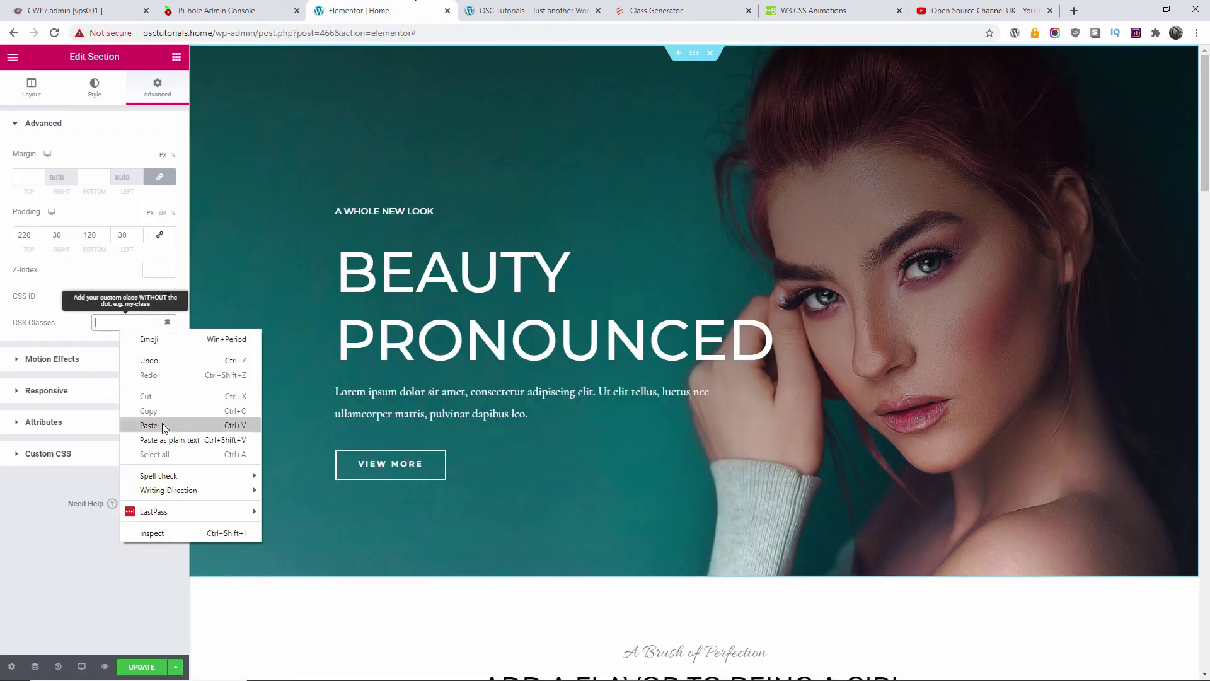
click(161, 426)
click(150, 663)
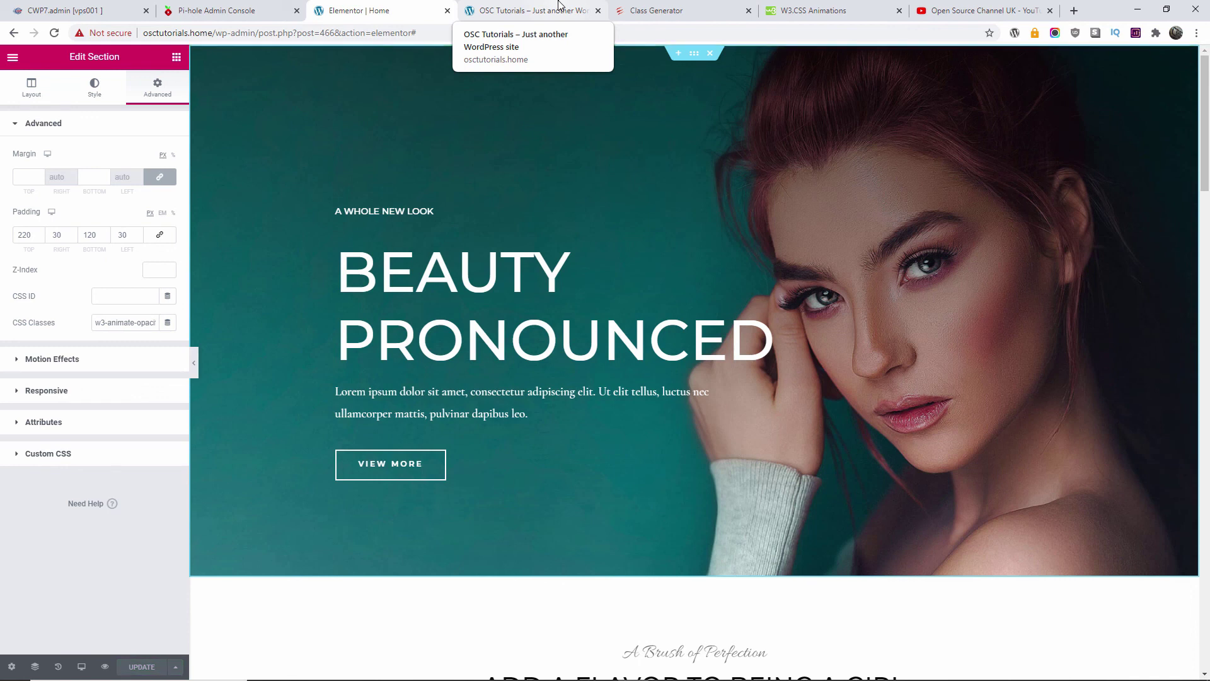
Step: Reload the live home page to check the hero section's opacity animation
click(558, 4)
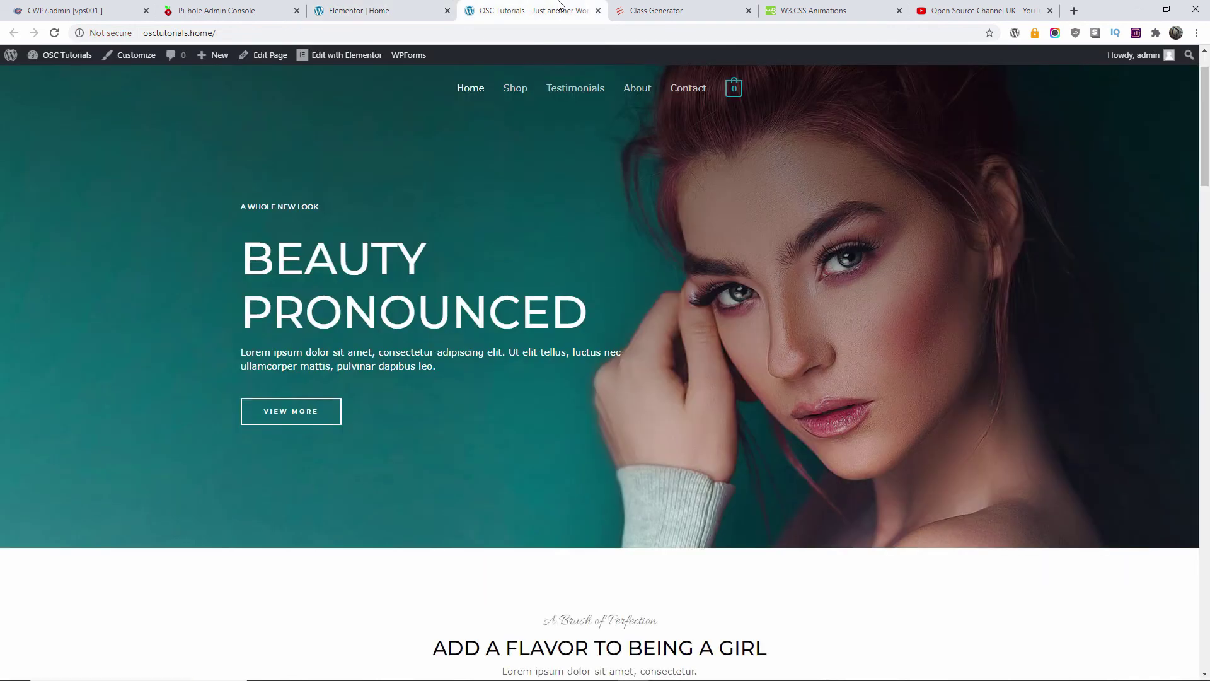
click(54, 34)
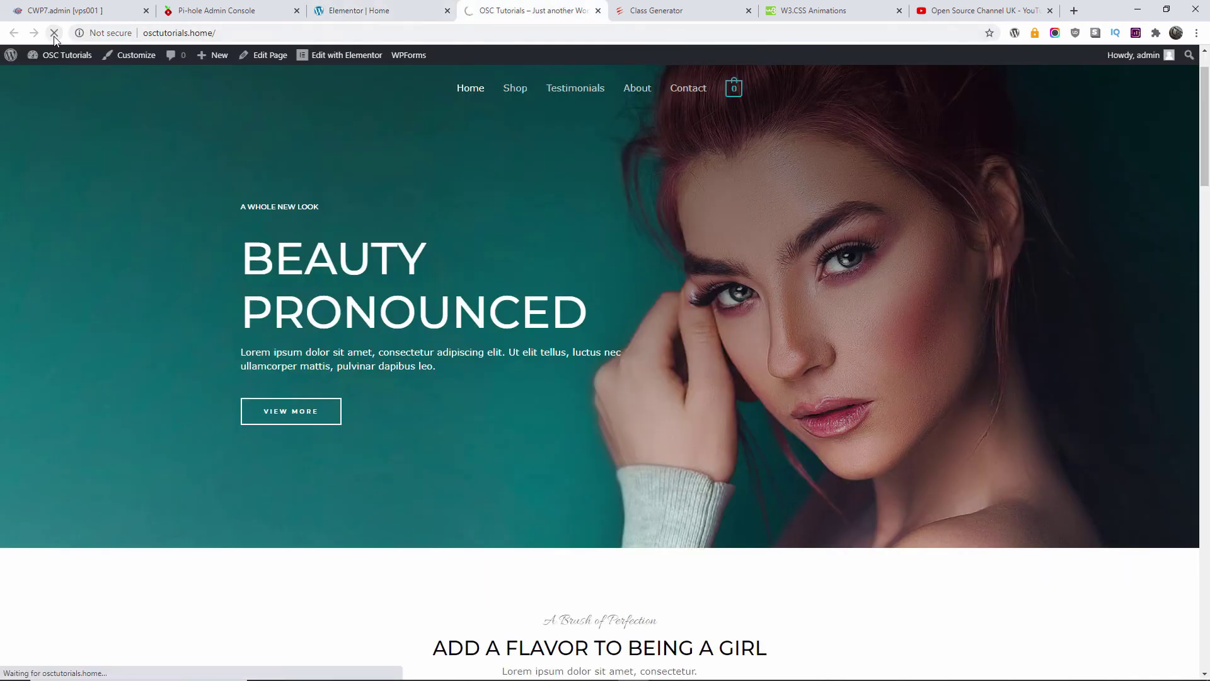